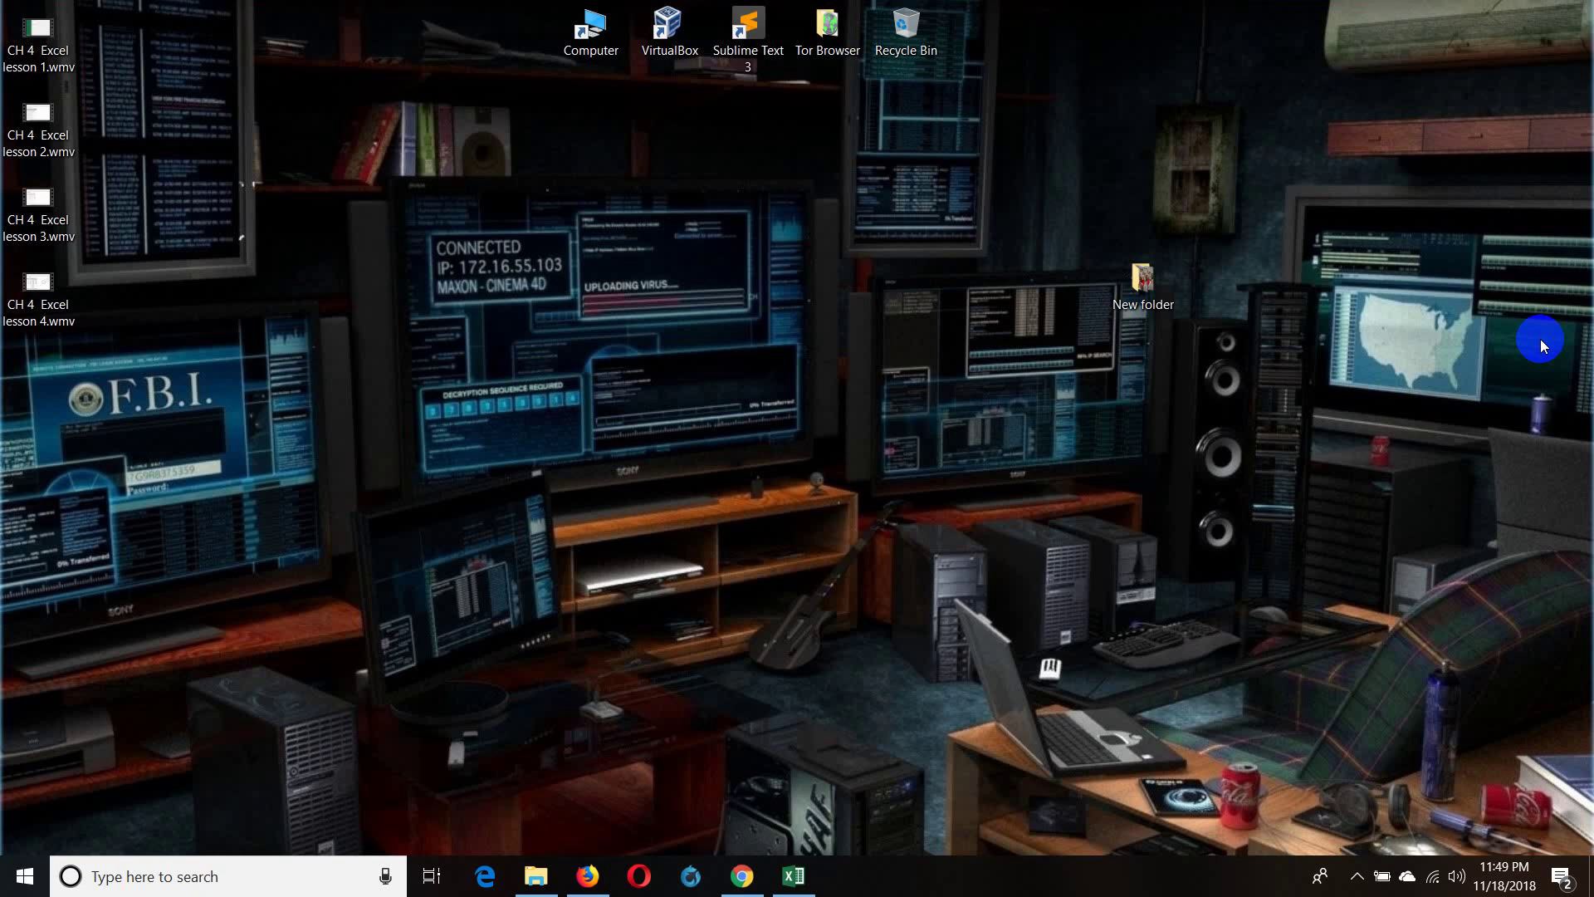
# - Close the Weekly Sale Record workbook, then open Excel Lessons.xlsx from This PC > Documents
pyautogui.click(792, 875)
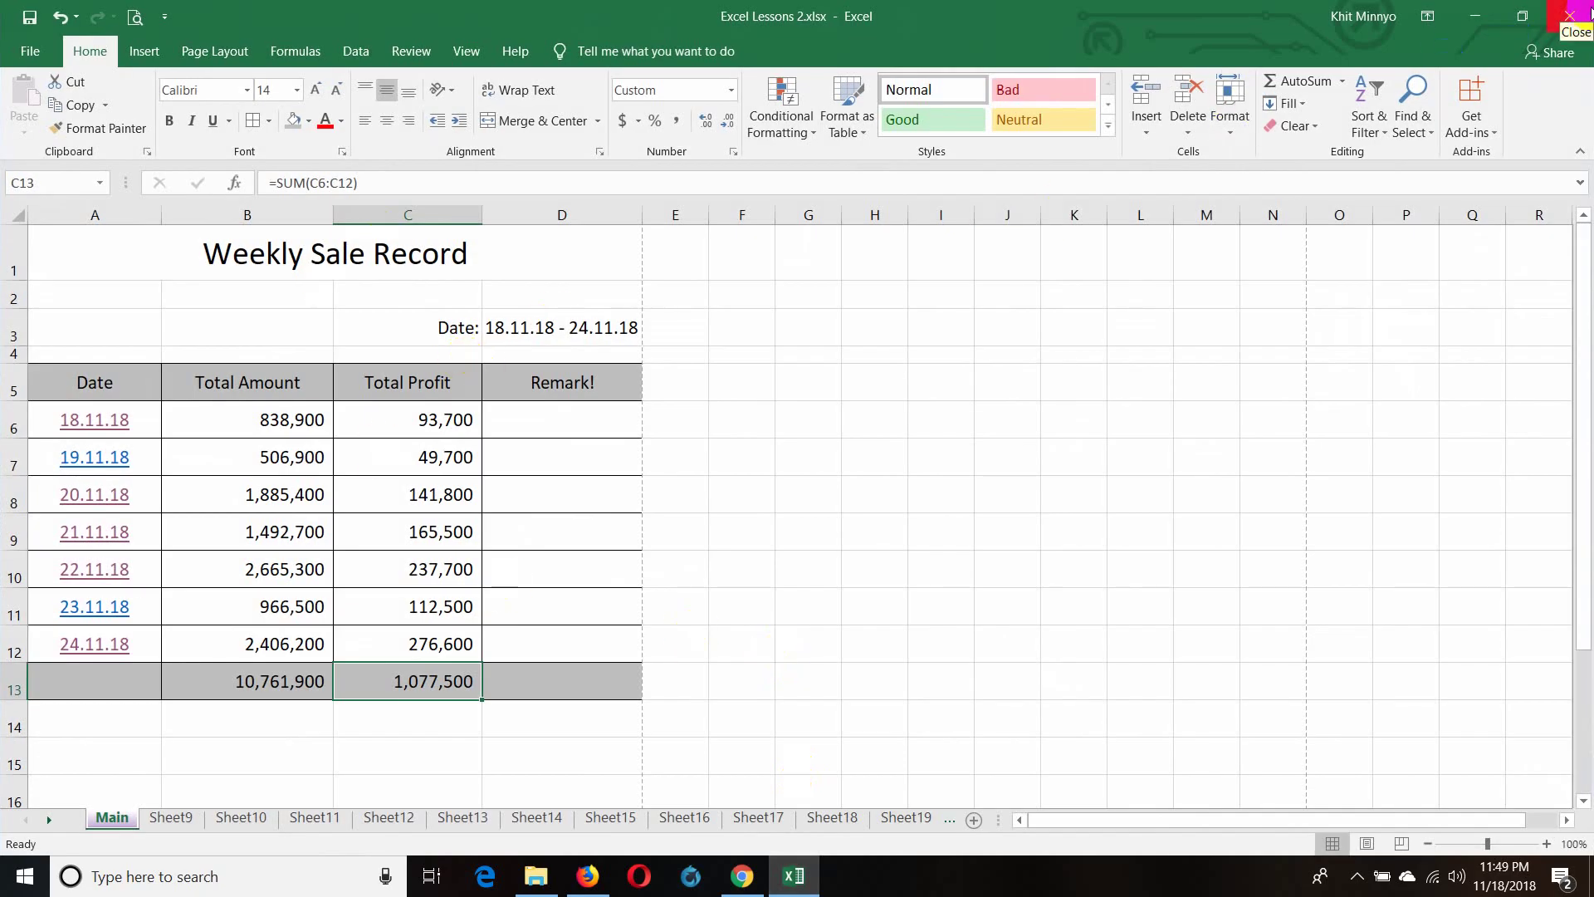
pyautogui.click(1587, 12)
pyautogui.click(536, 875)
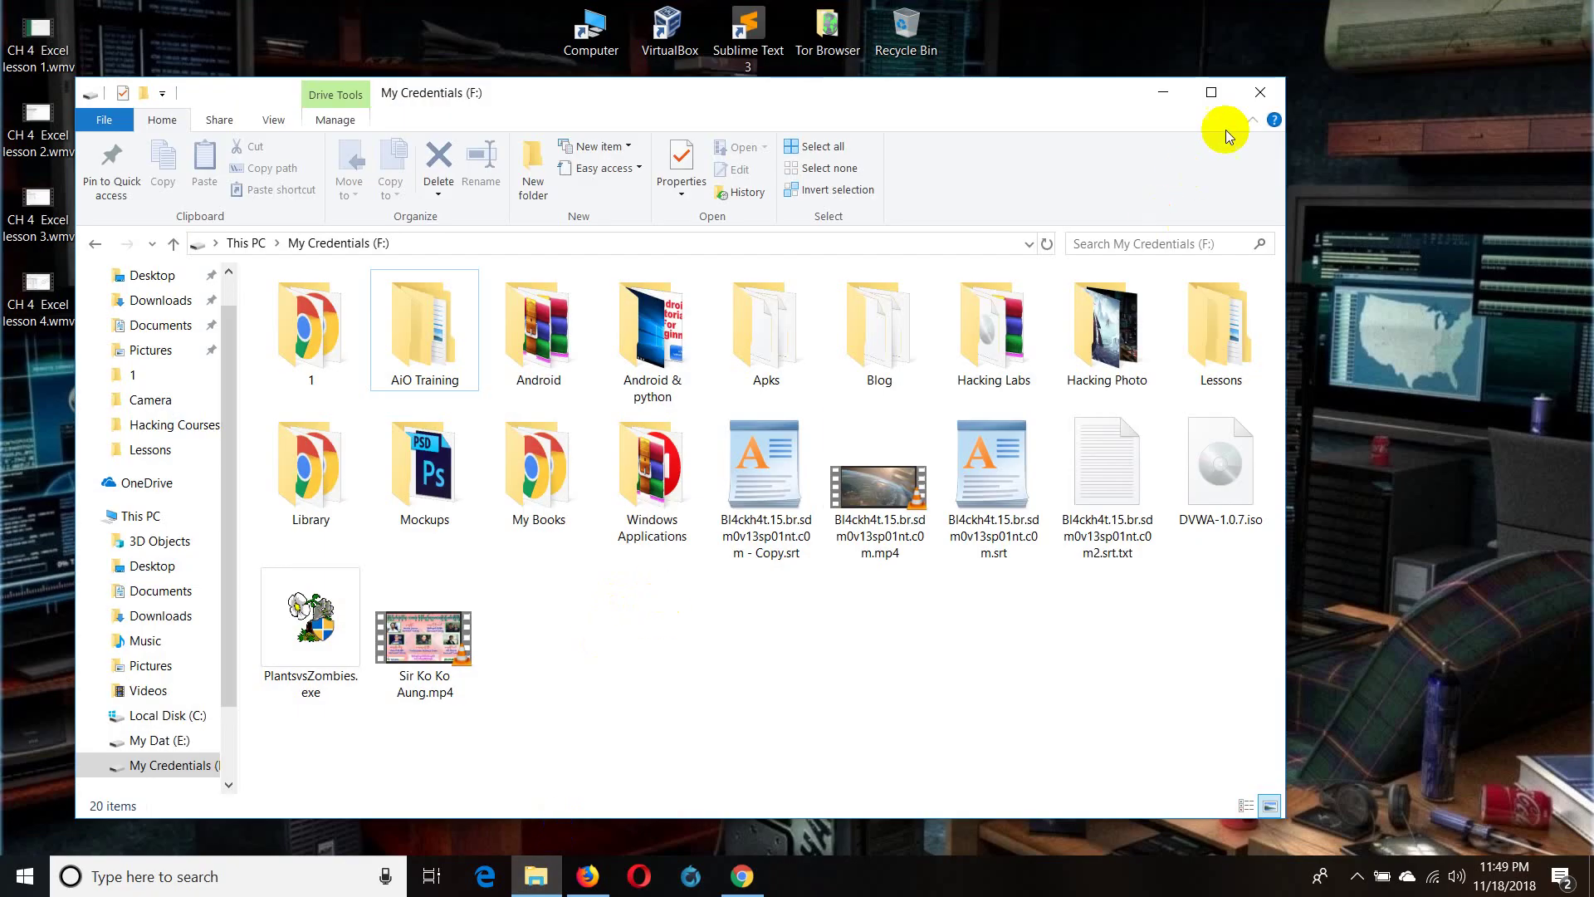
pyautogui.click(1259, 92)
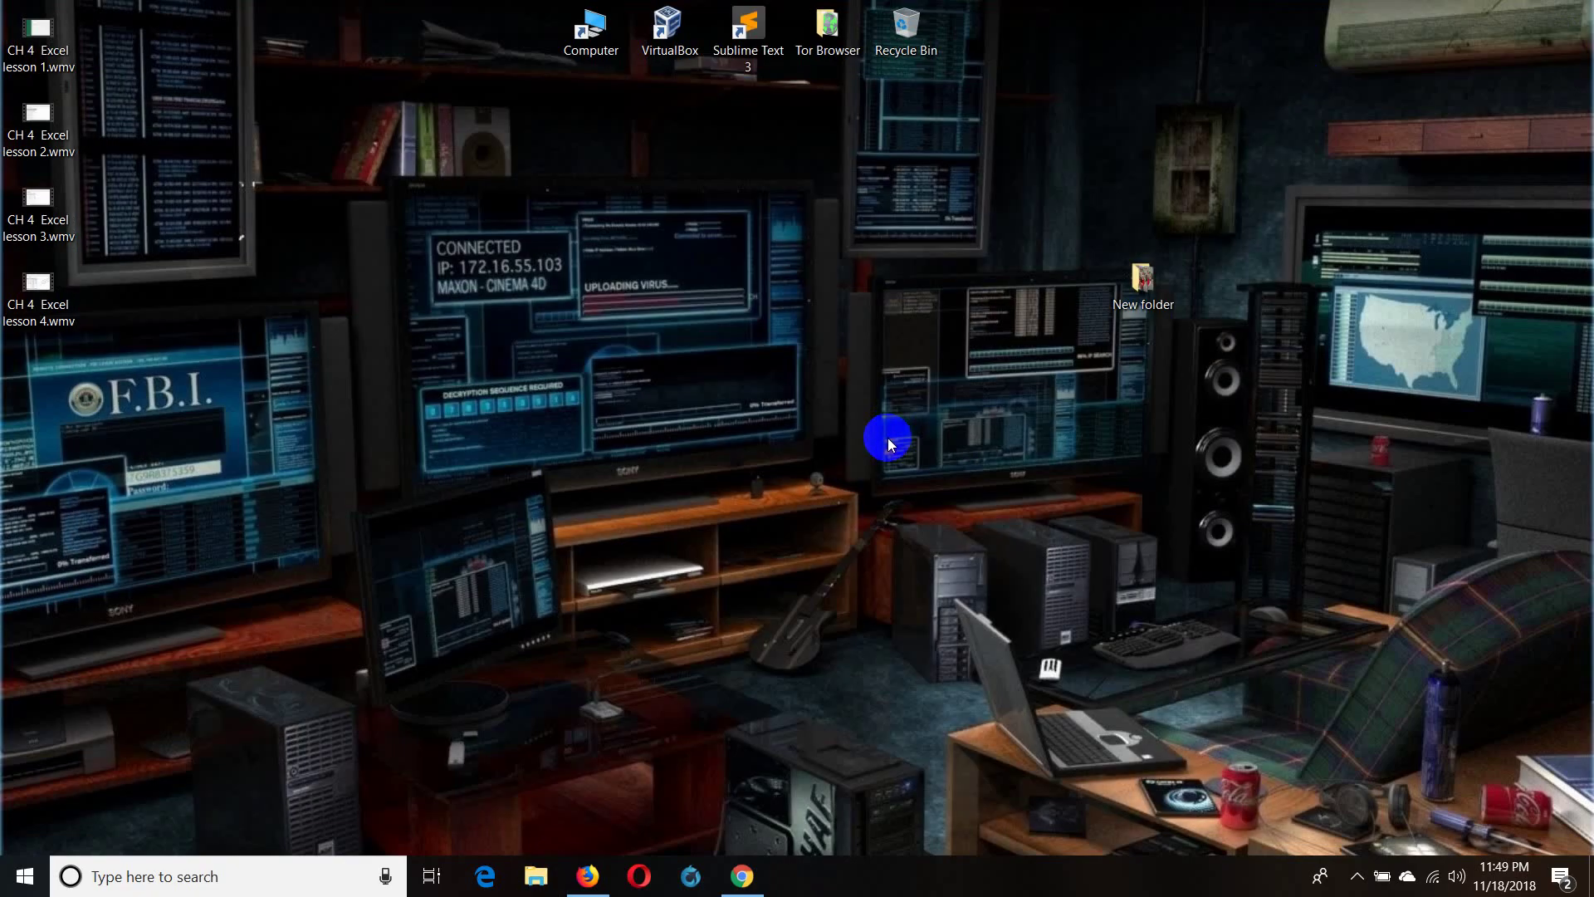
pyautogui.press('super+e')
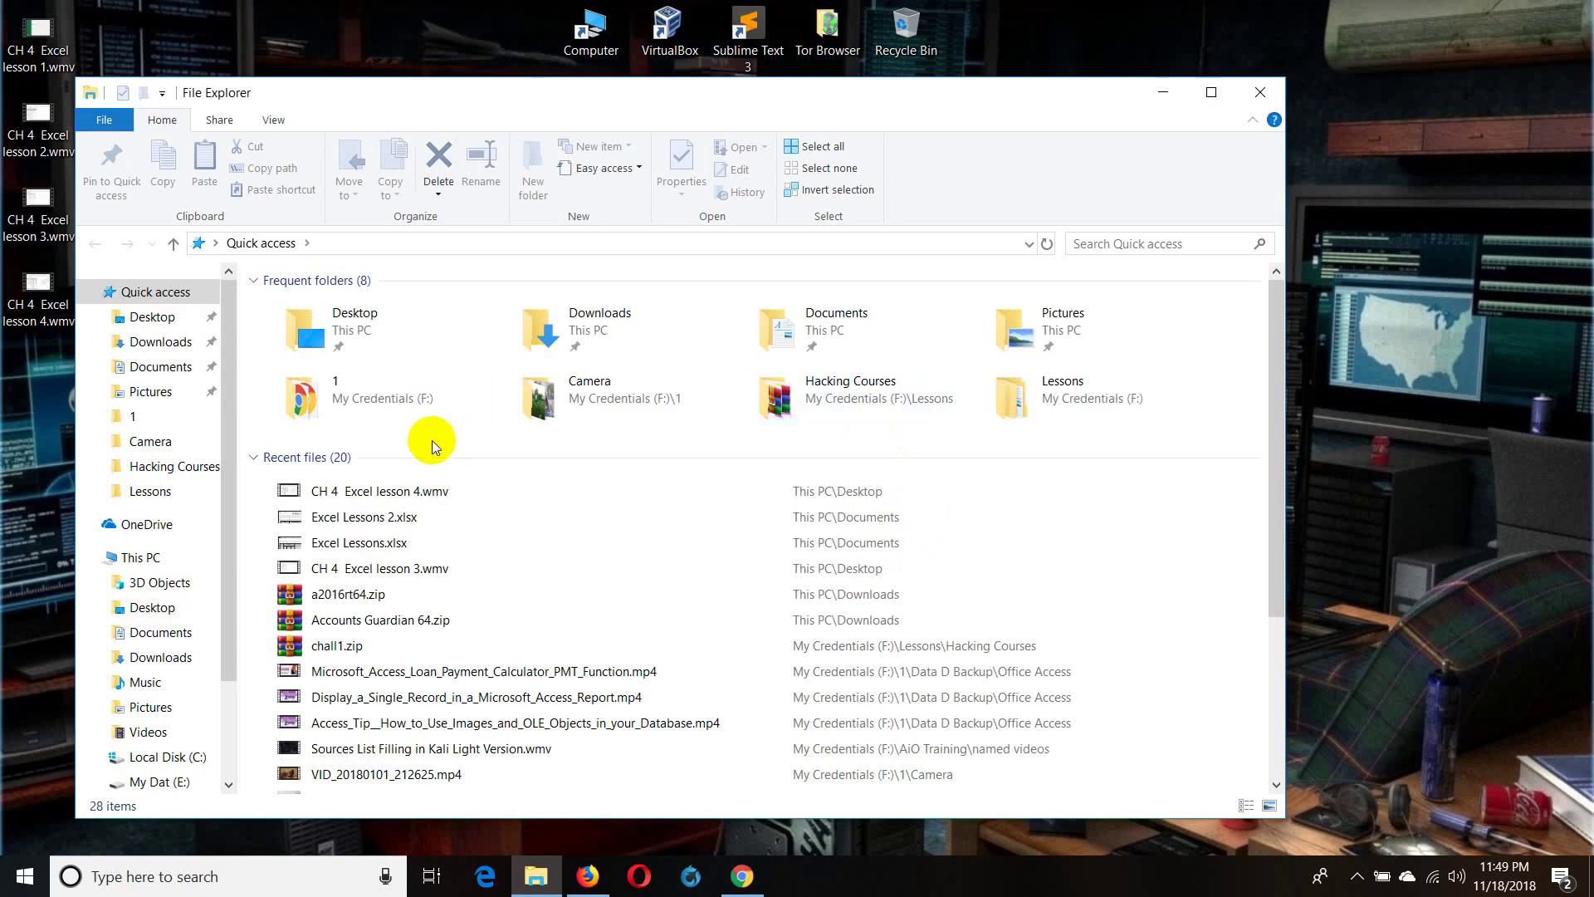
pyautogui.doubleClick(785, 325)
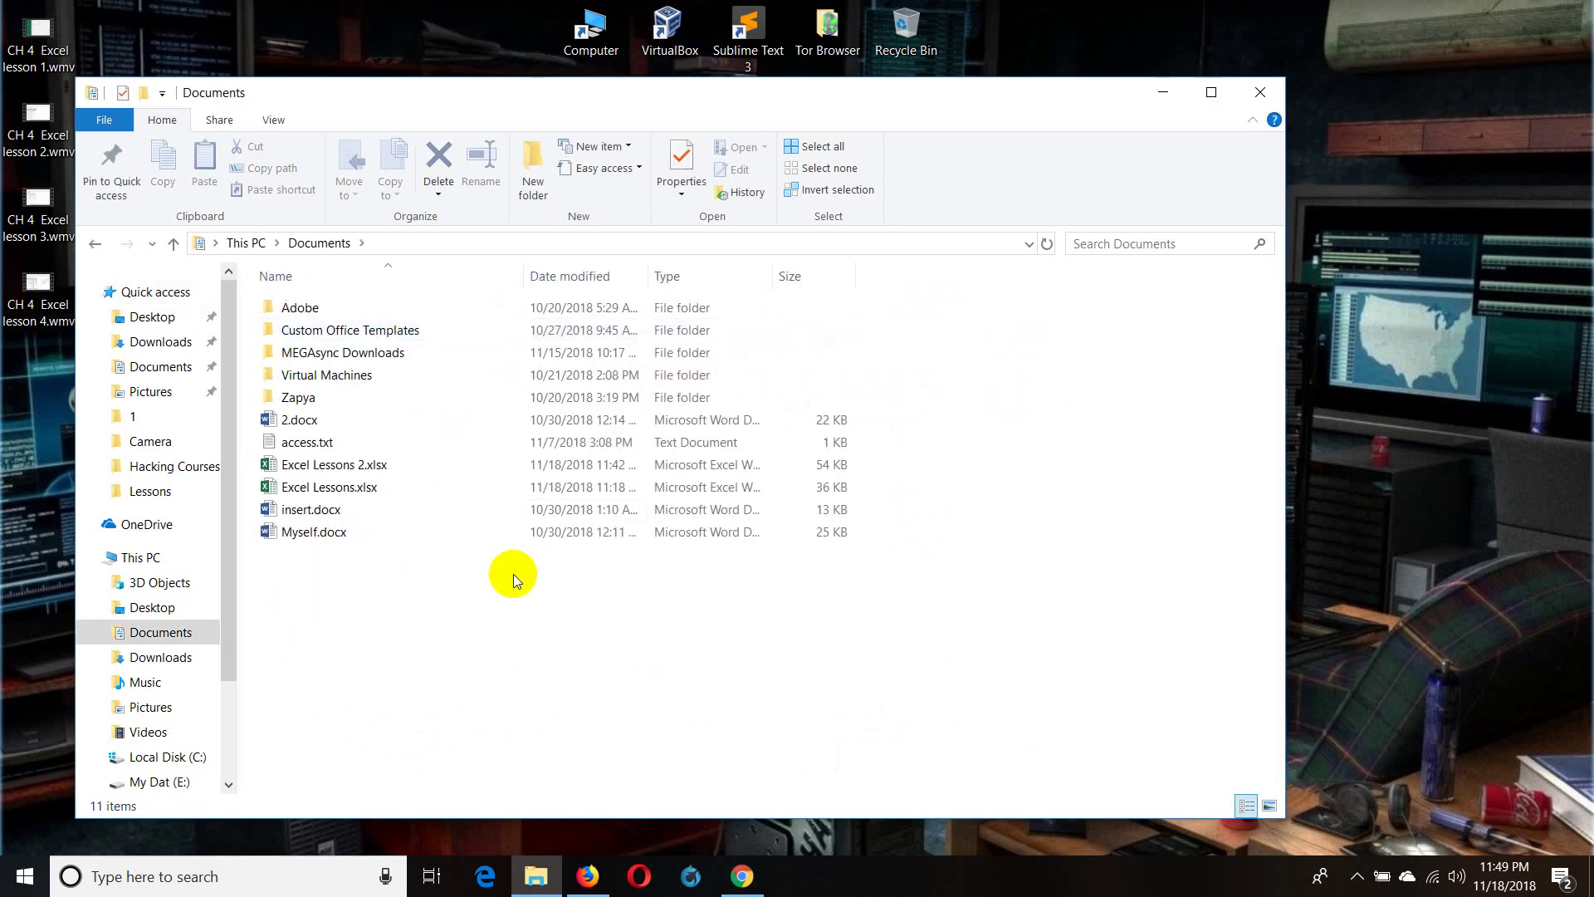
pyautogui.doubleClick(340, 488)
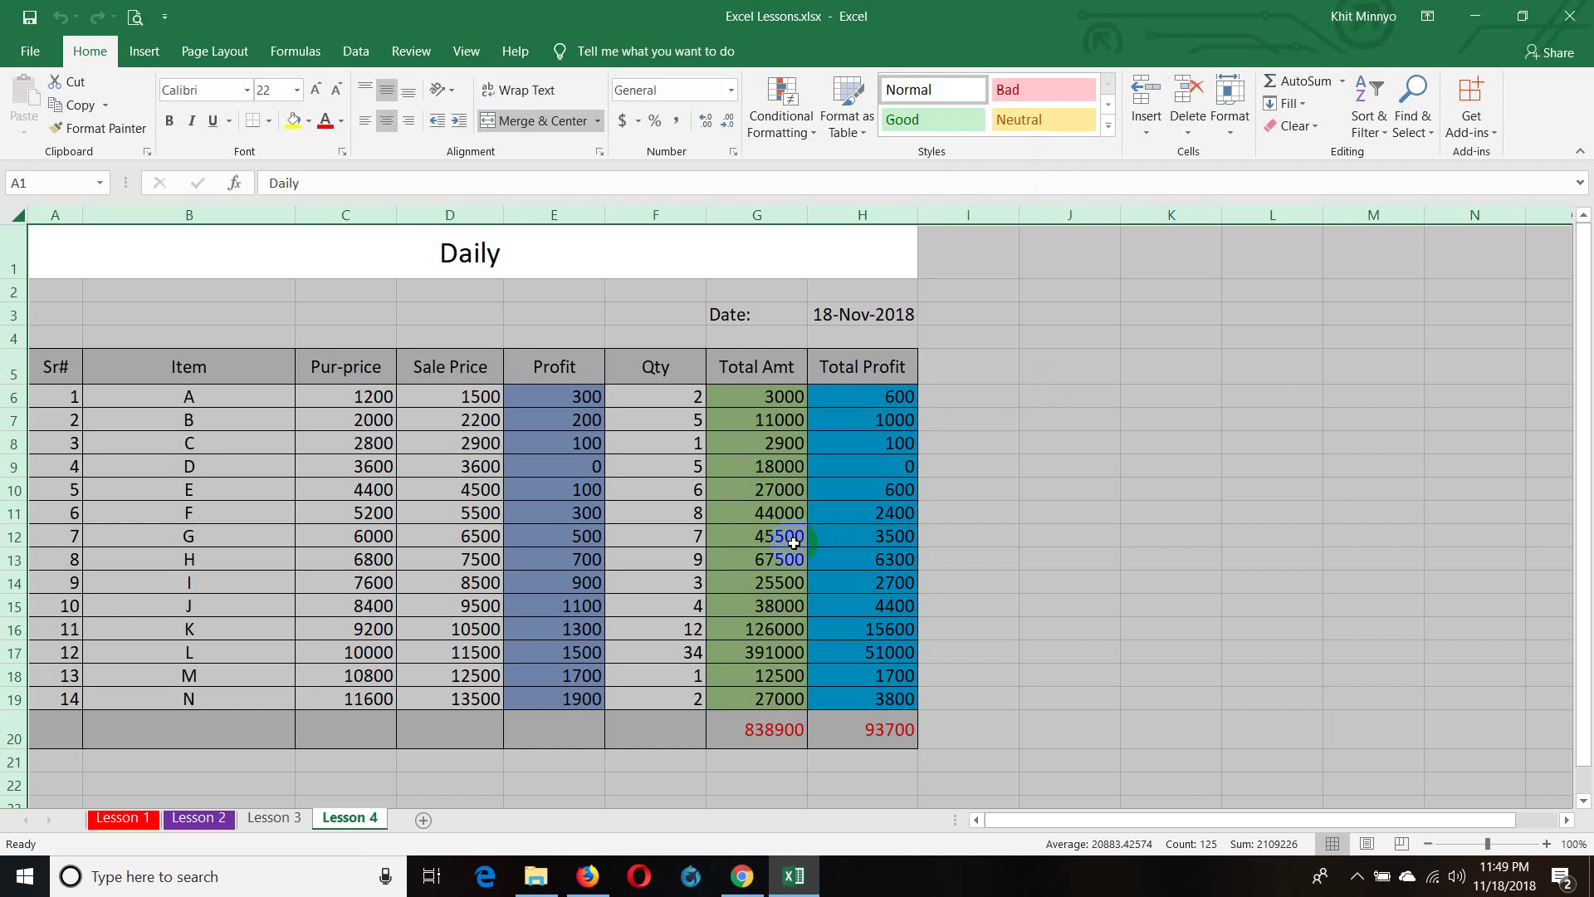
# - Add a new sheet after Lesson 4 and name it 'Lesson 5'
pyautogui.click(1069, 605)
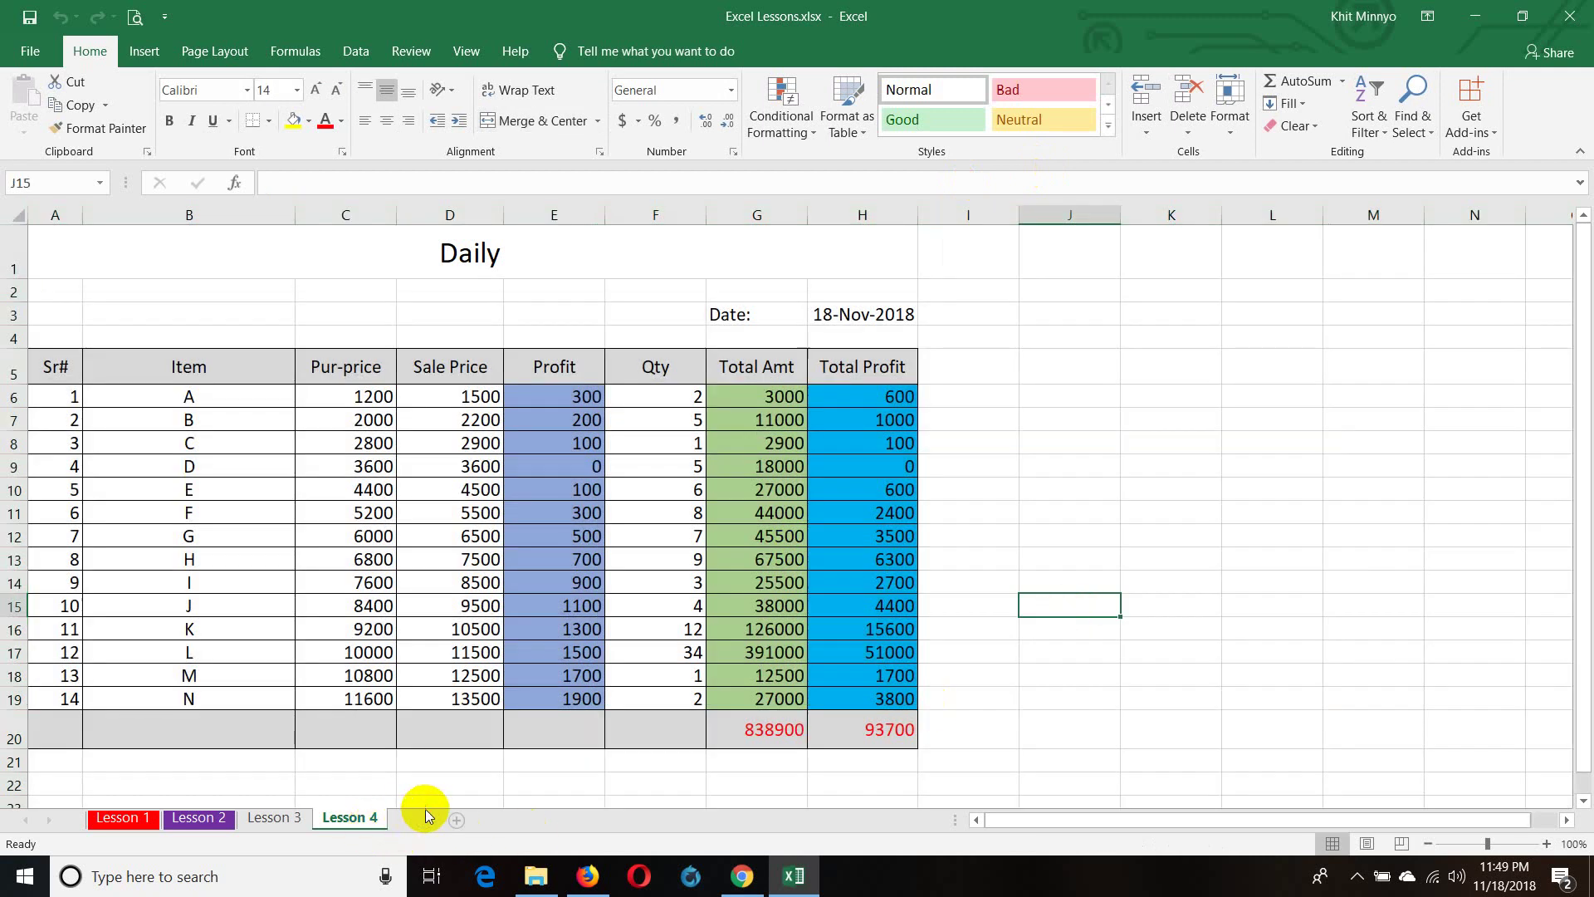
pyautogui.click(424, 819)
pyautogui.doubleClick(431, 823)
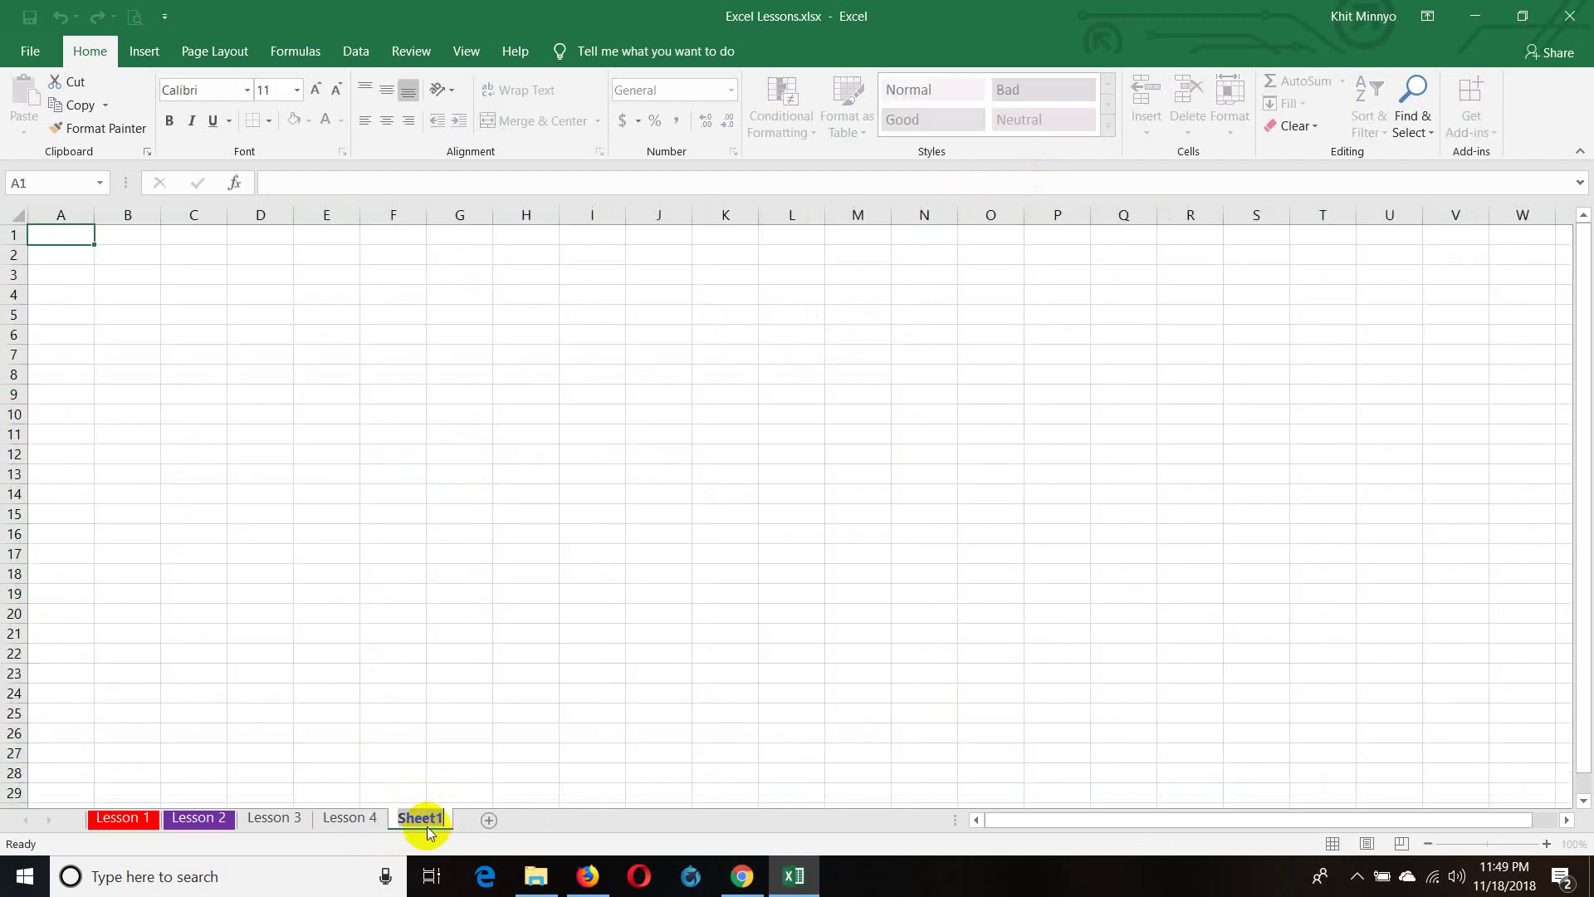
pyautogui.write('Lesso')
pyautogui.write('n 5')
pyautogui.press('Return')
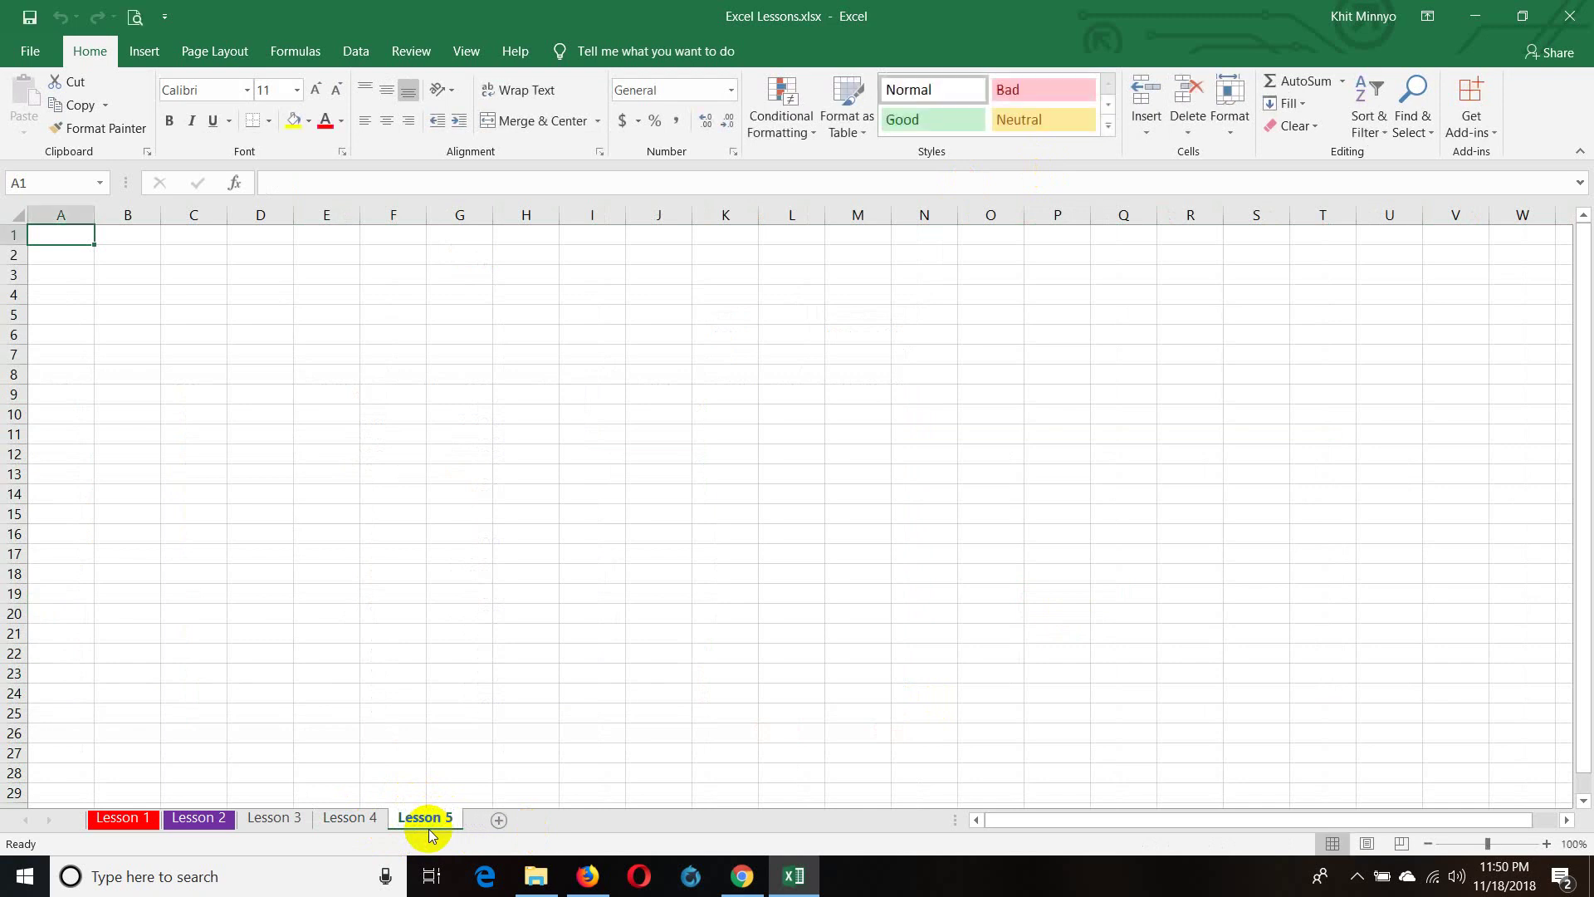
# - Colour the Lesson 4 sheet tab green and return to the Lesson 5 sheet
pyautogui.rightClick(353, 822)
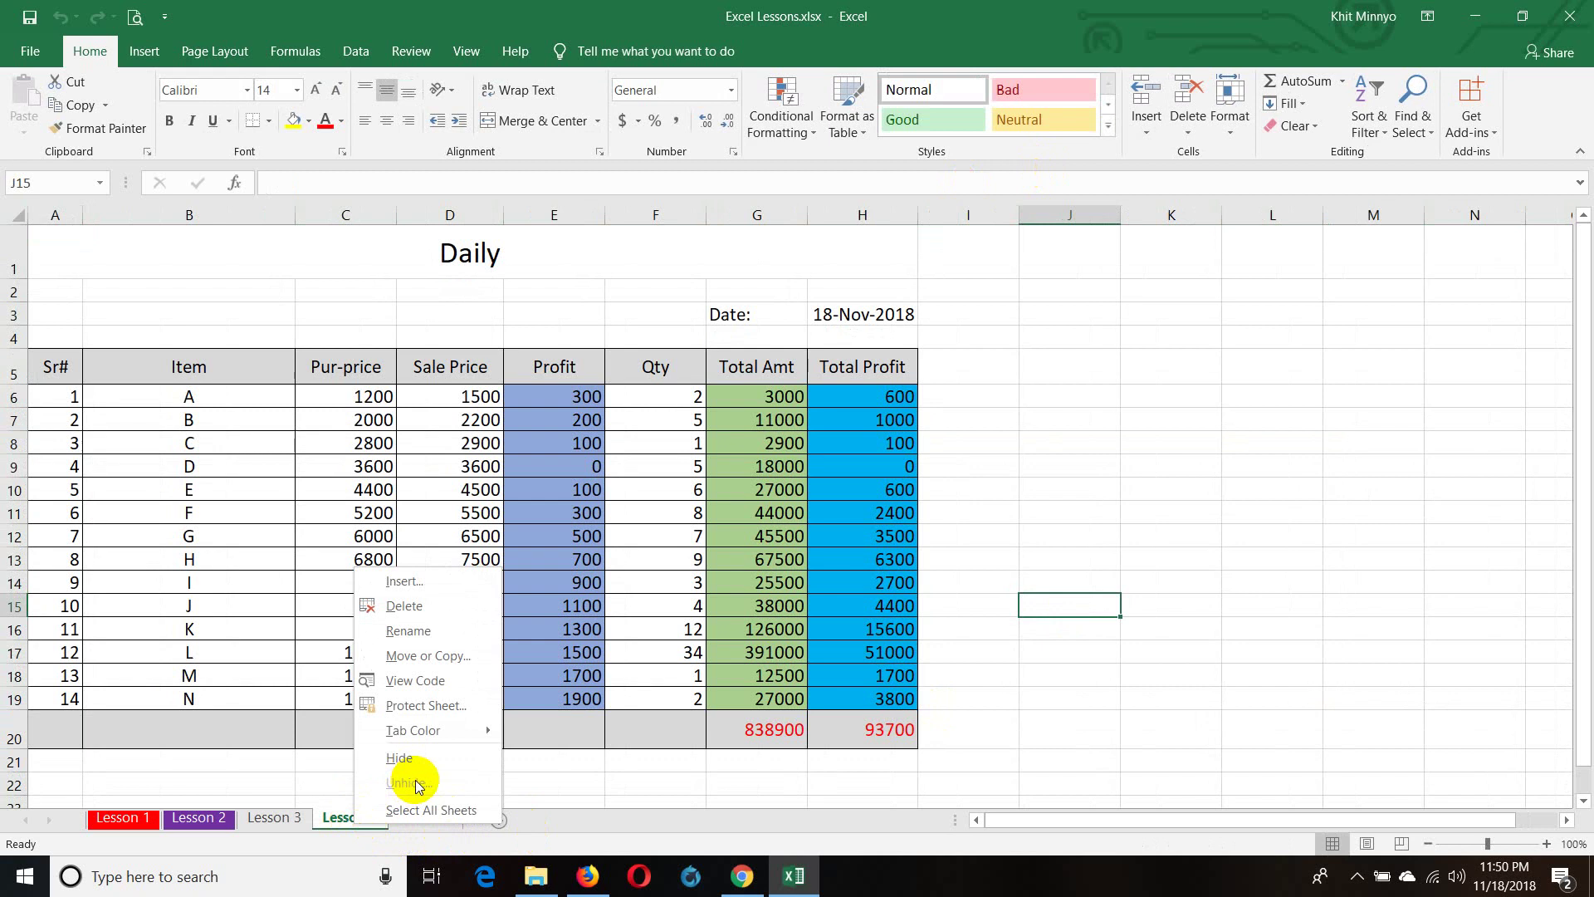
pyautogui.moveTo(413, 729)
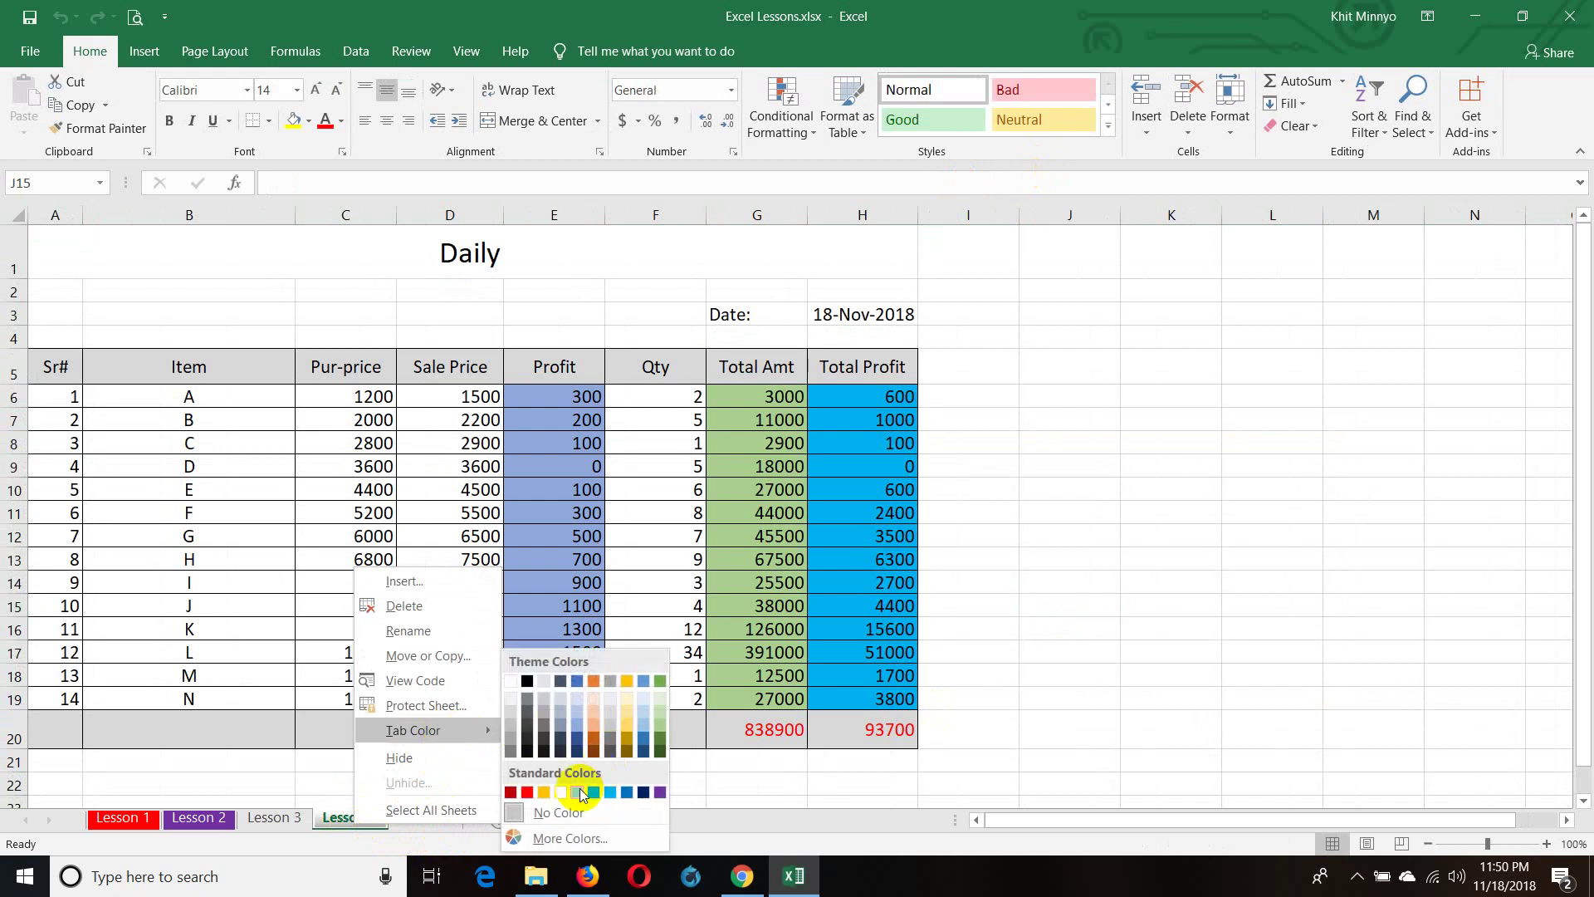
pyautogui.click(595, 793)
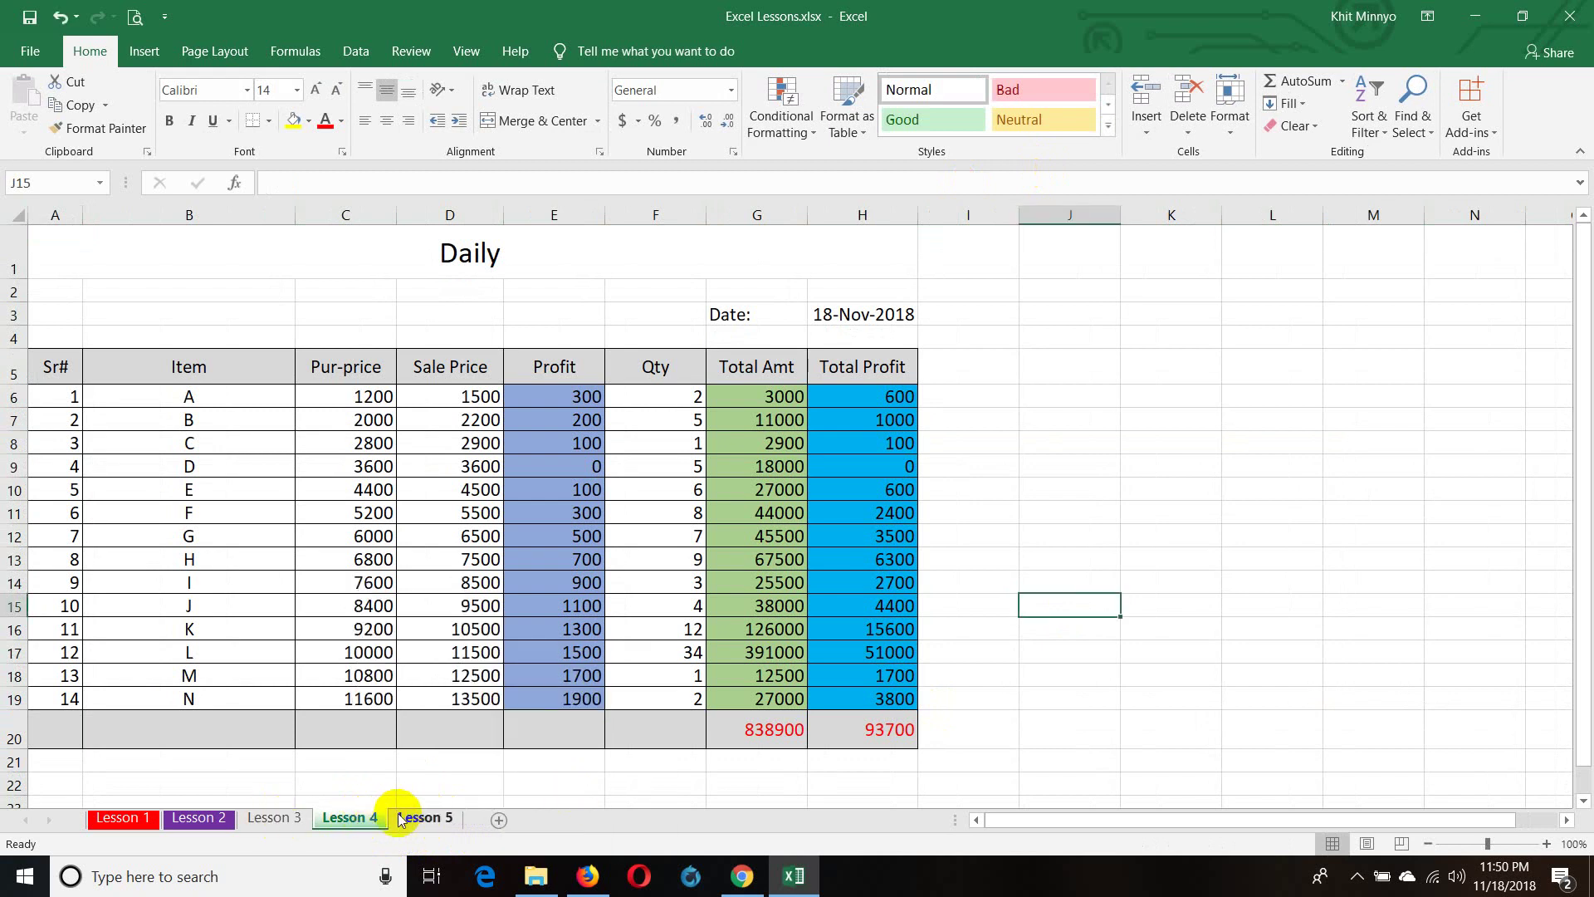
pyautogui.click(402, 822)
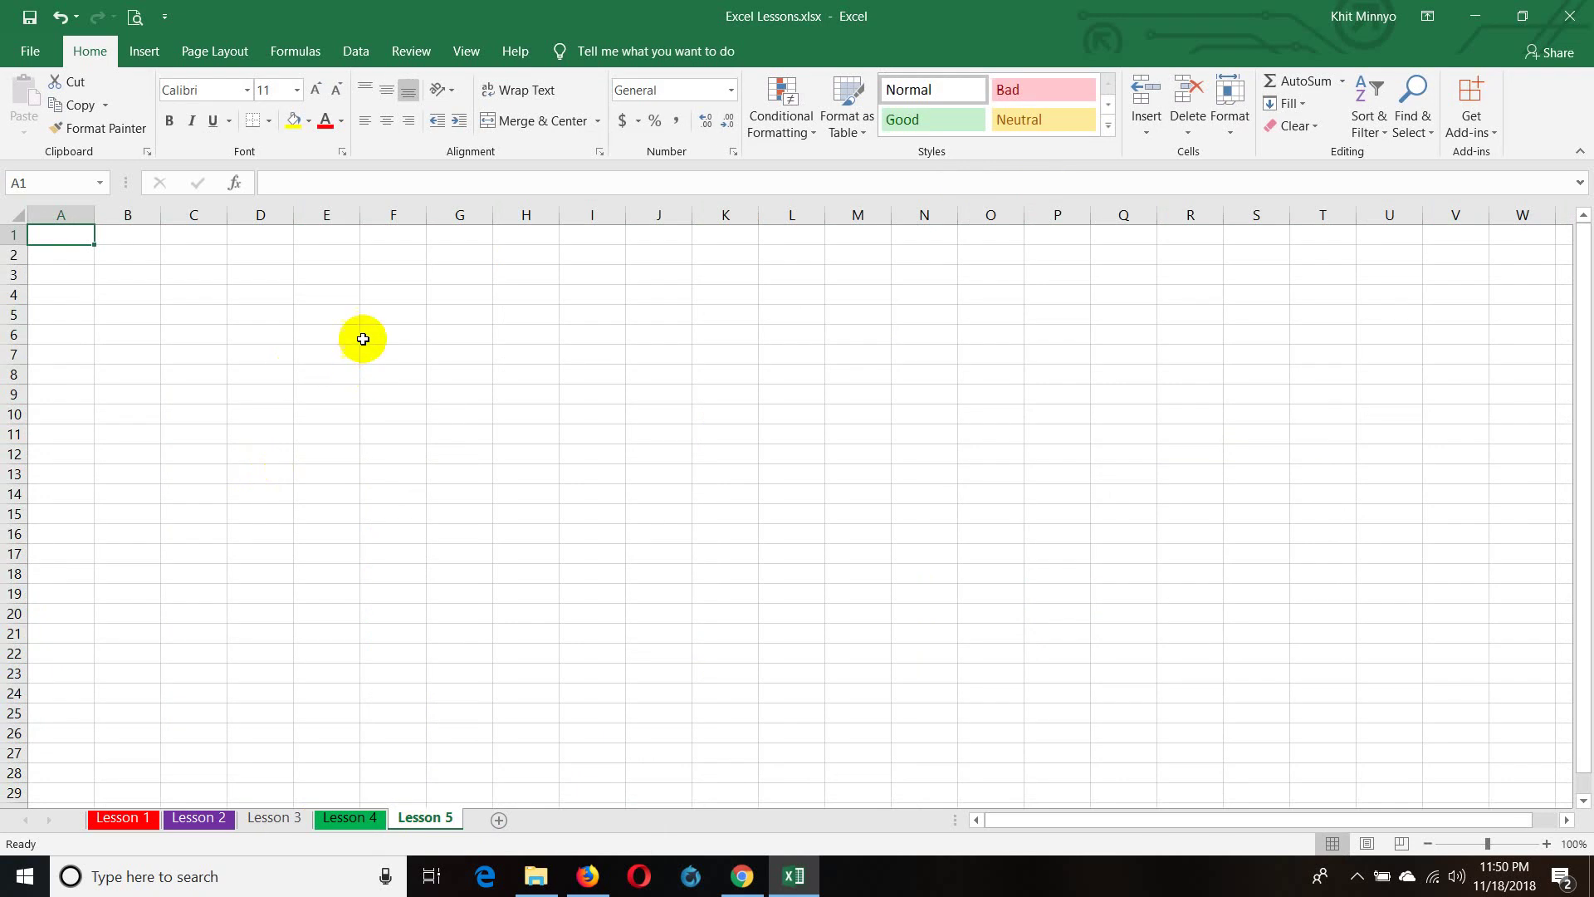
pyautogui.click(146, 54)
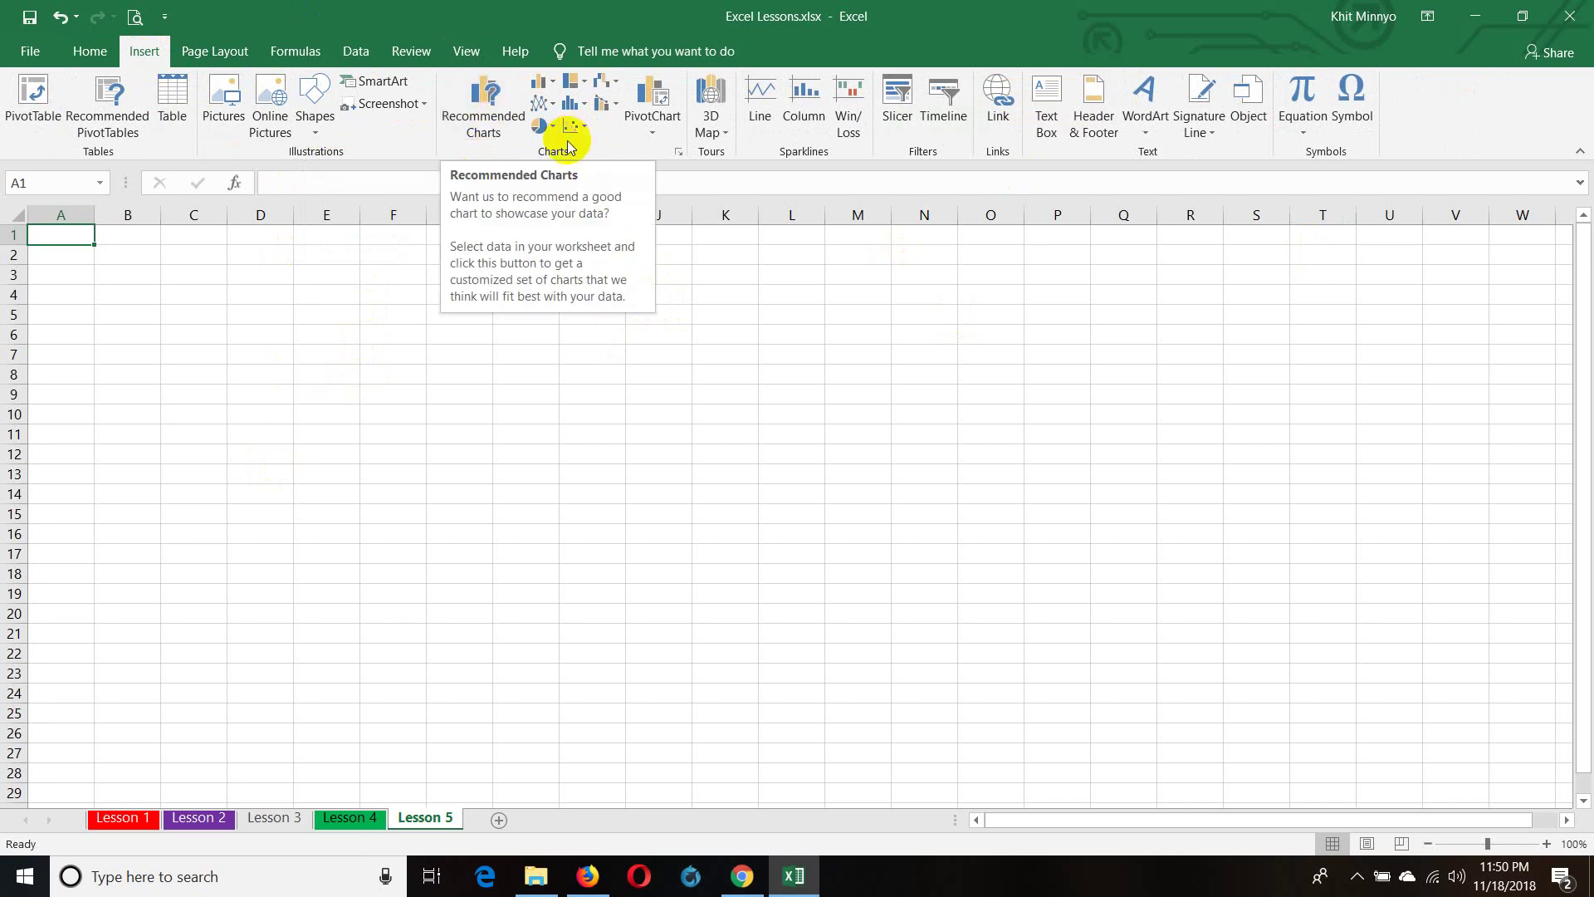
pyautogui.click(676, 152)
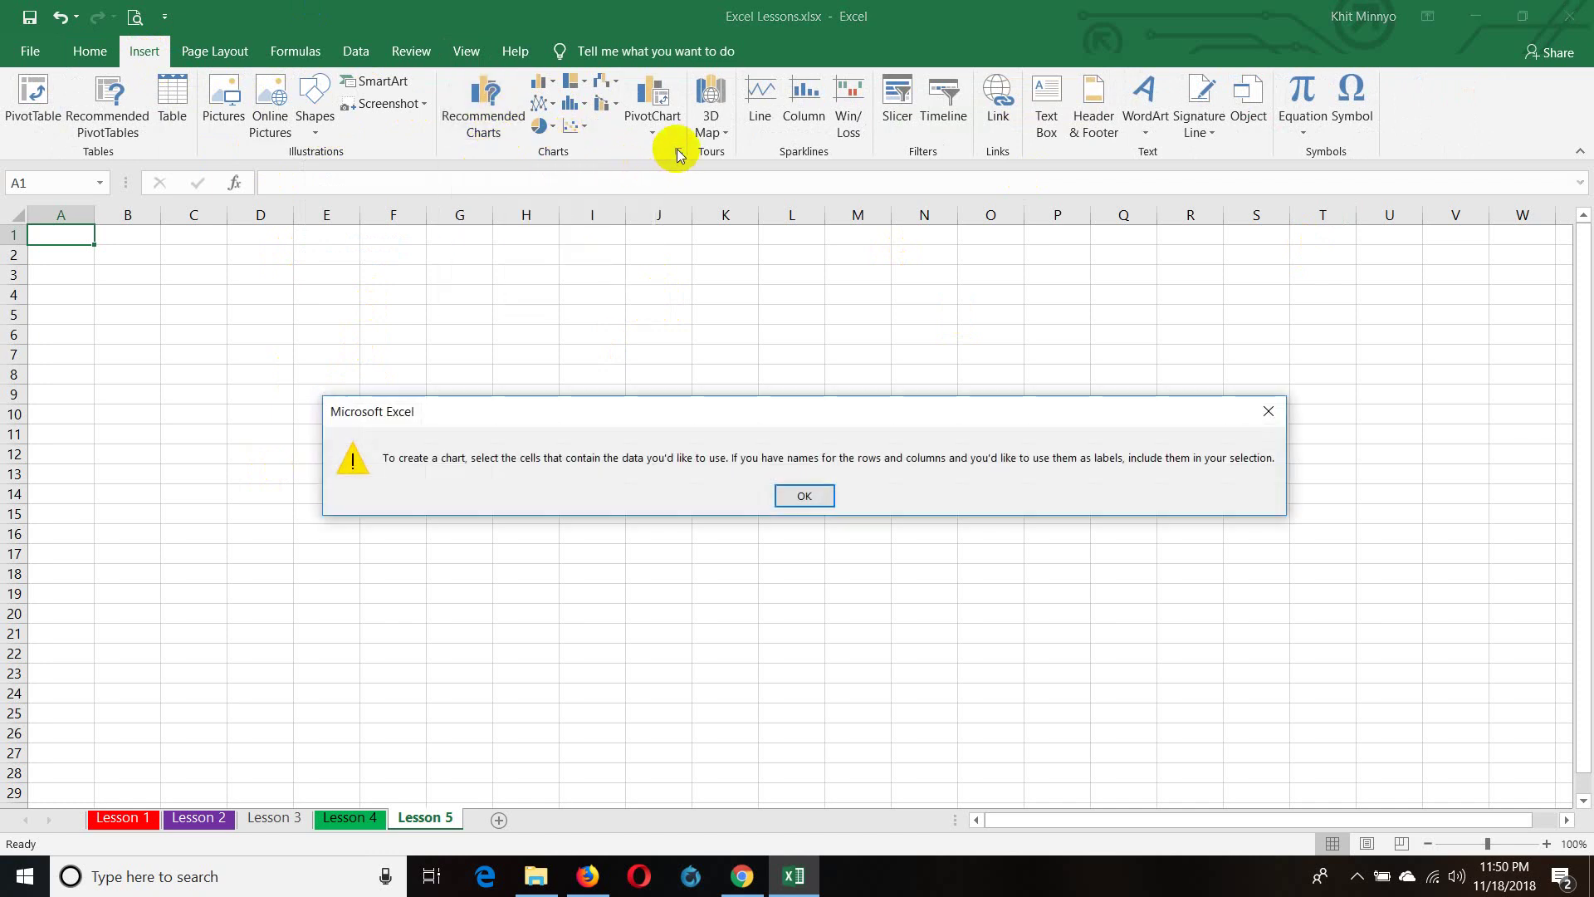
pyautogui.click(803, 495)
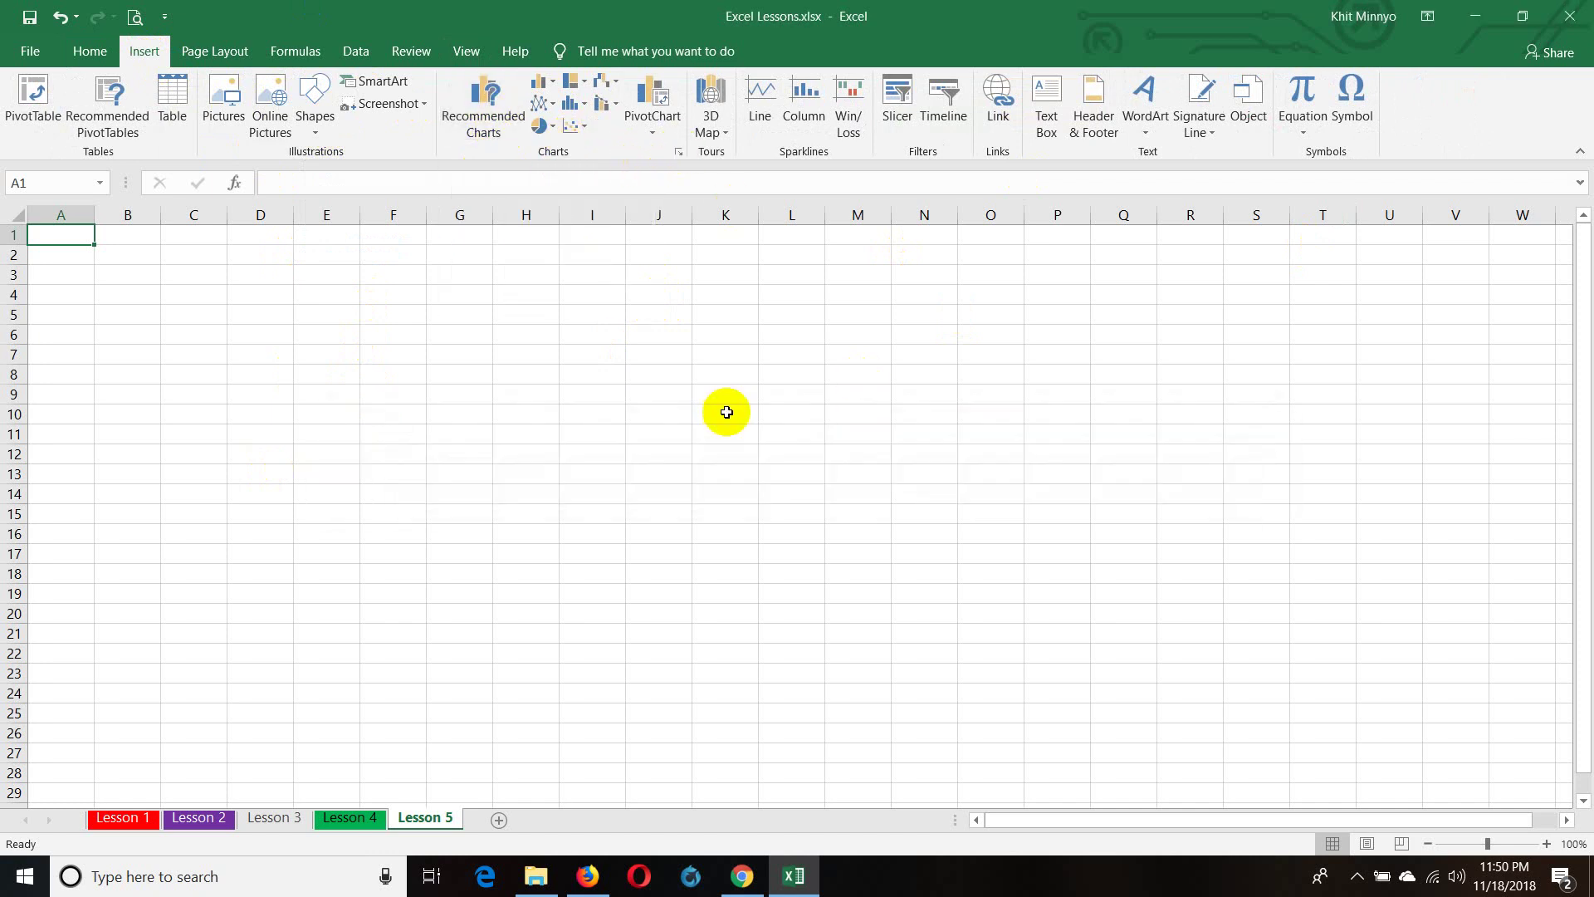
pyautogui.click(491, 121)
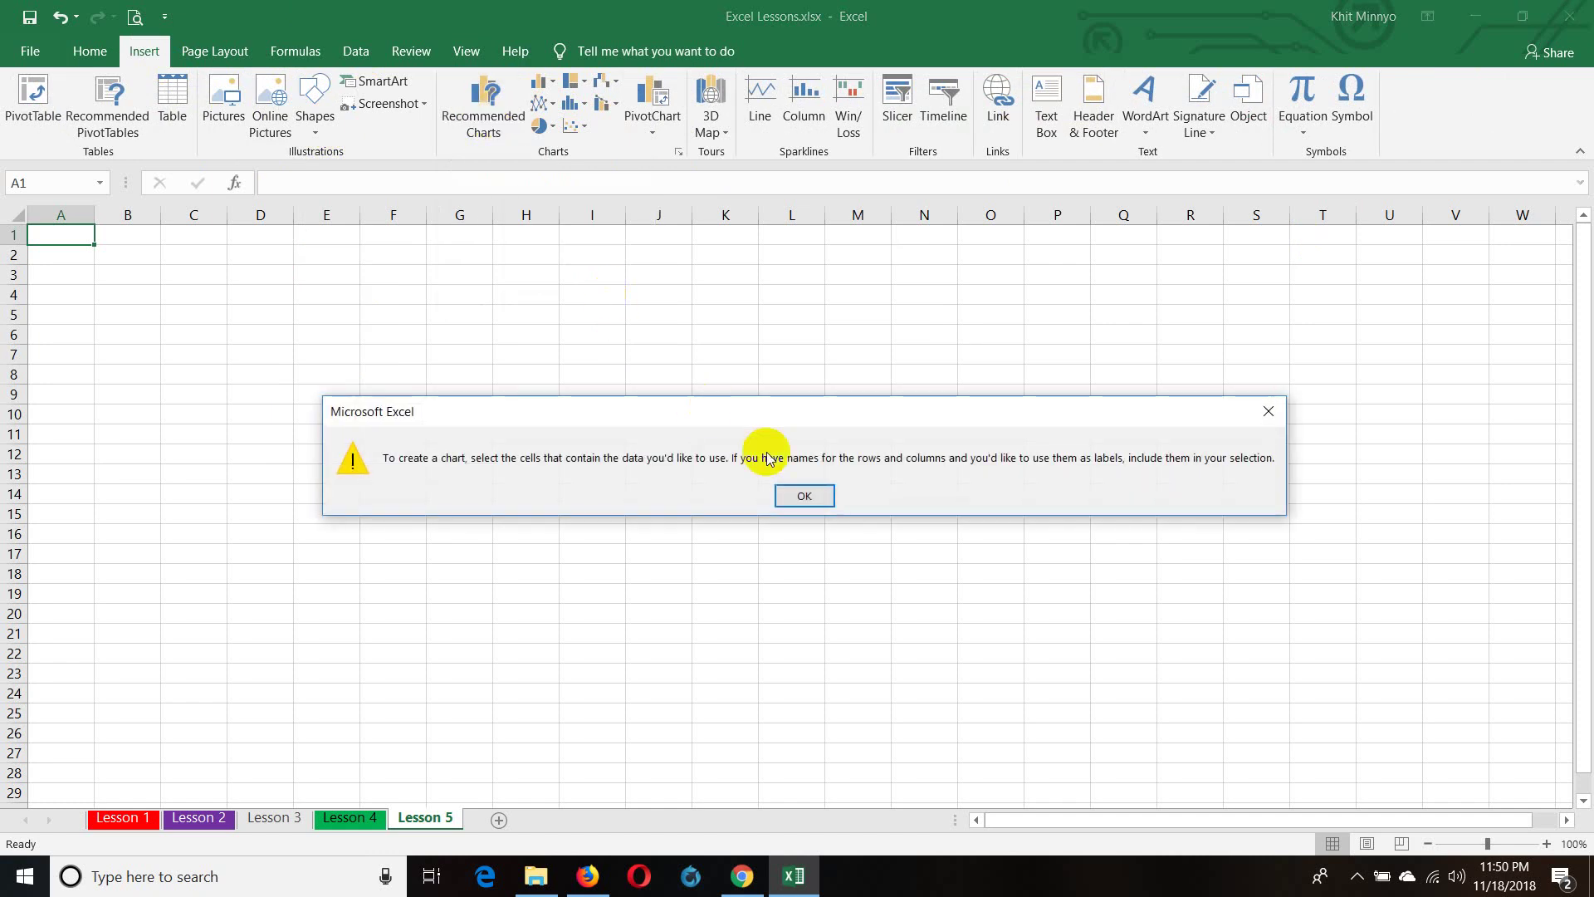
pyautogui.click(802, 503)
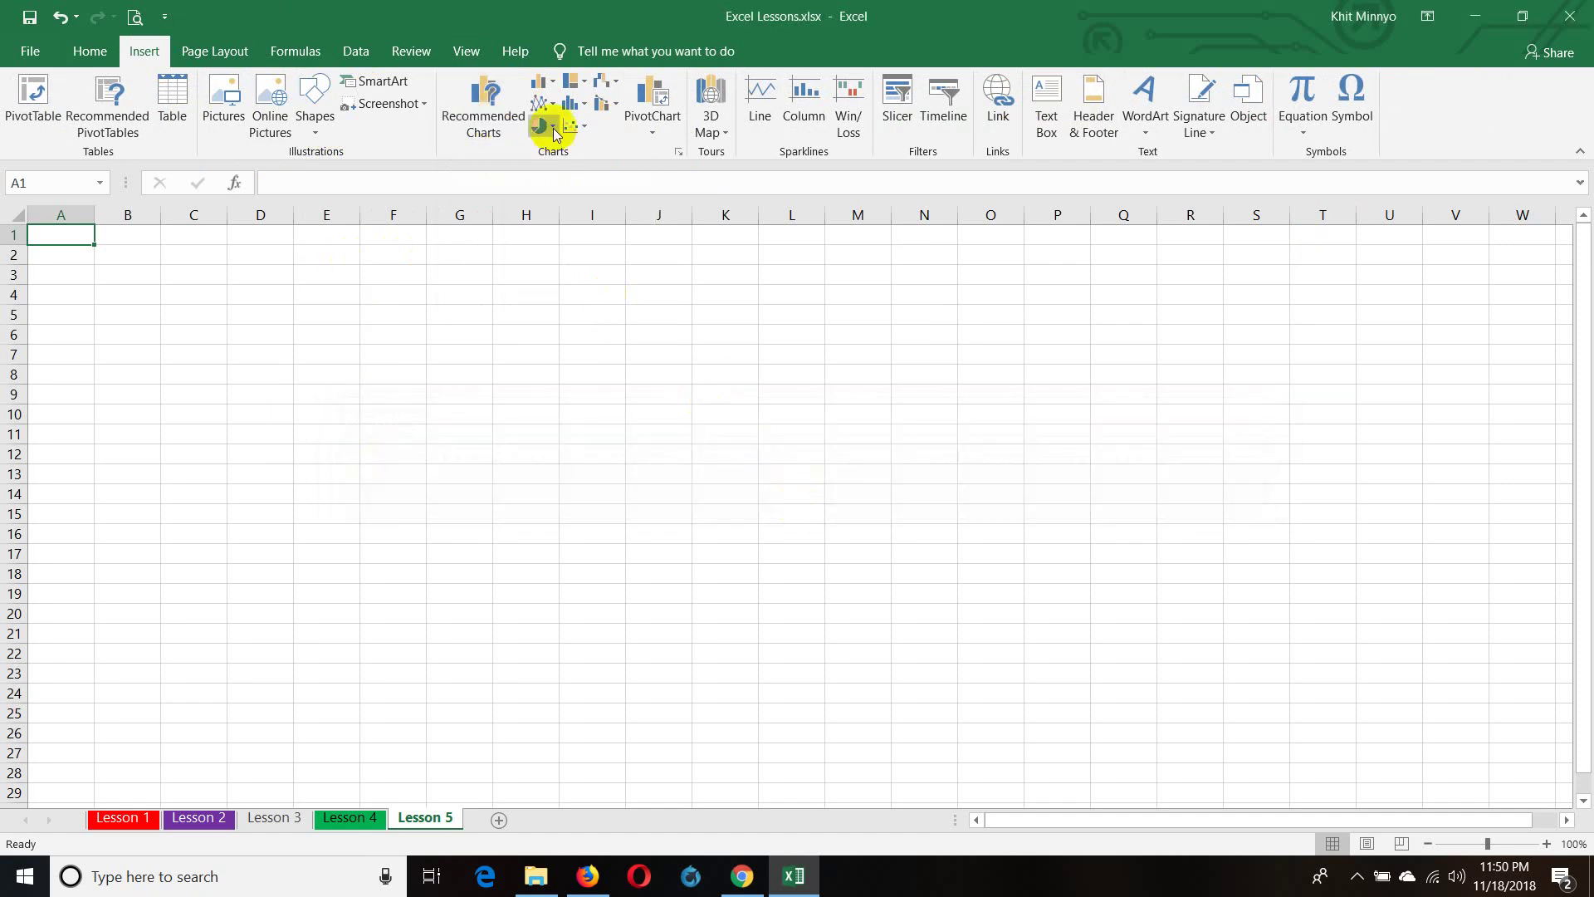
pyautogui.click(548, 83)
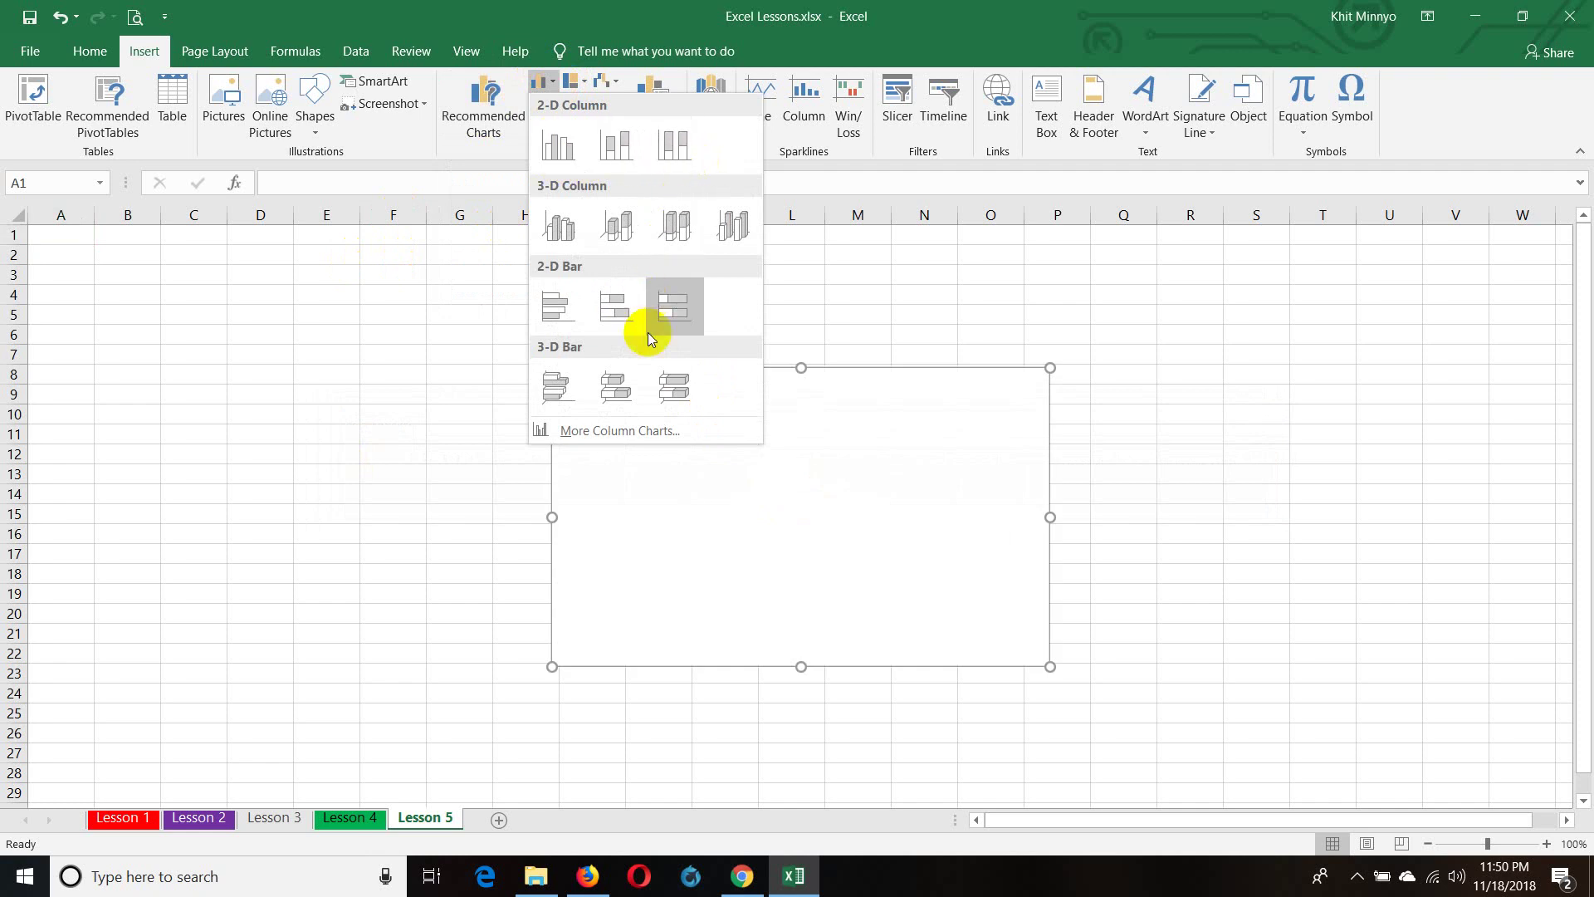
pyautogui.click(562, 155)
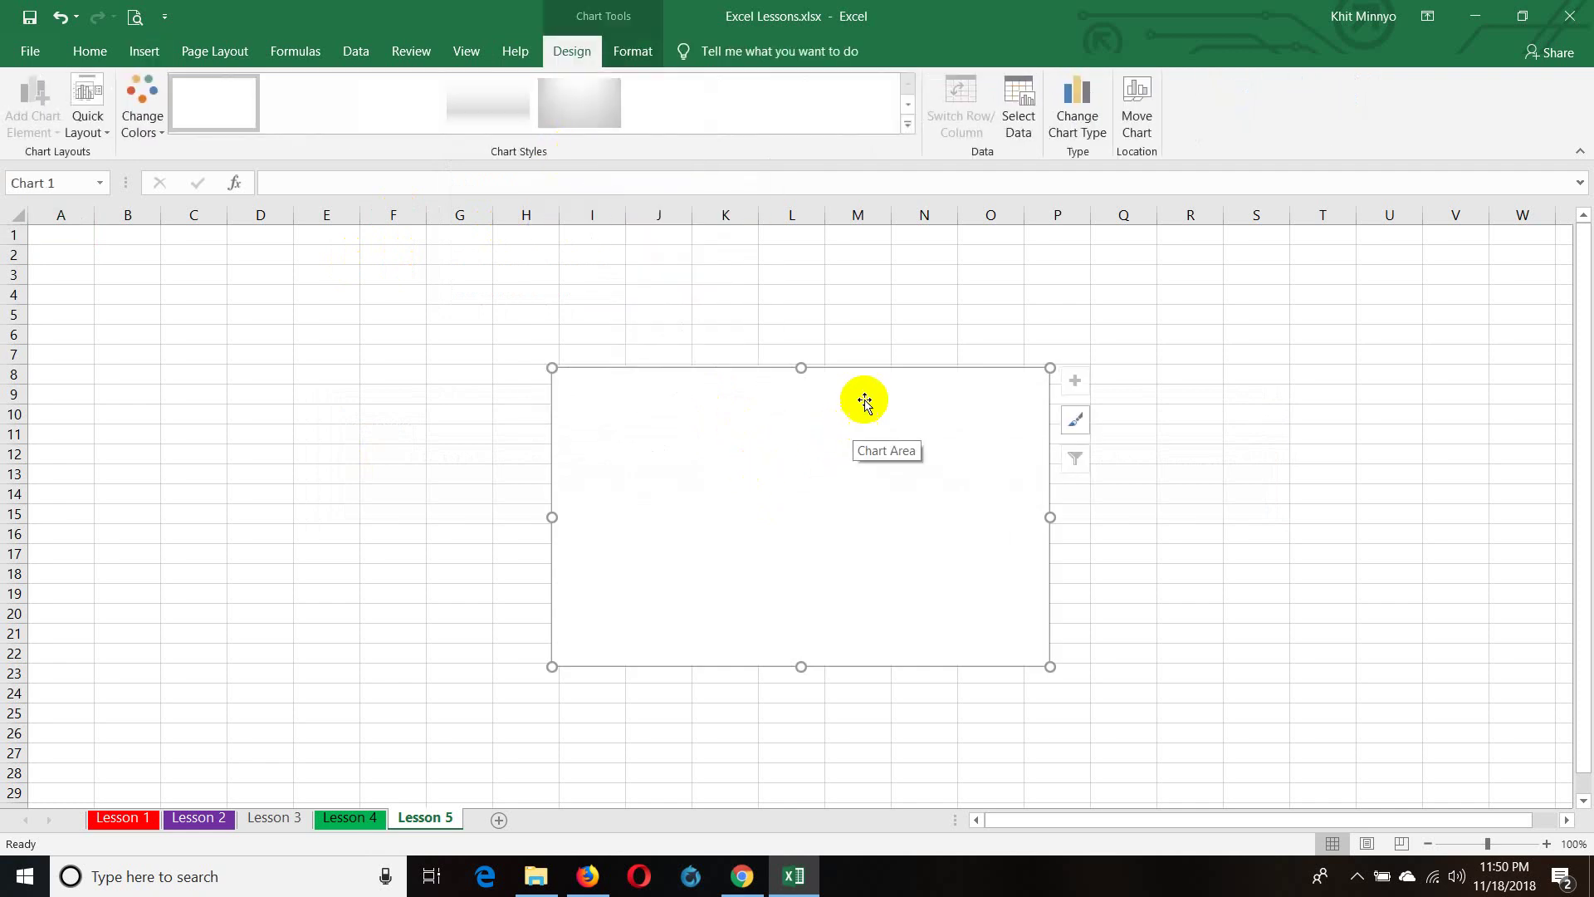
pyautogui.doubleClick(846, 469)
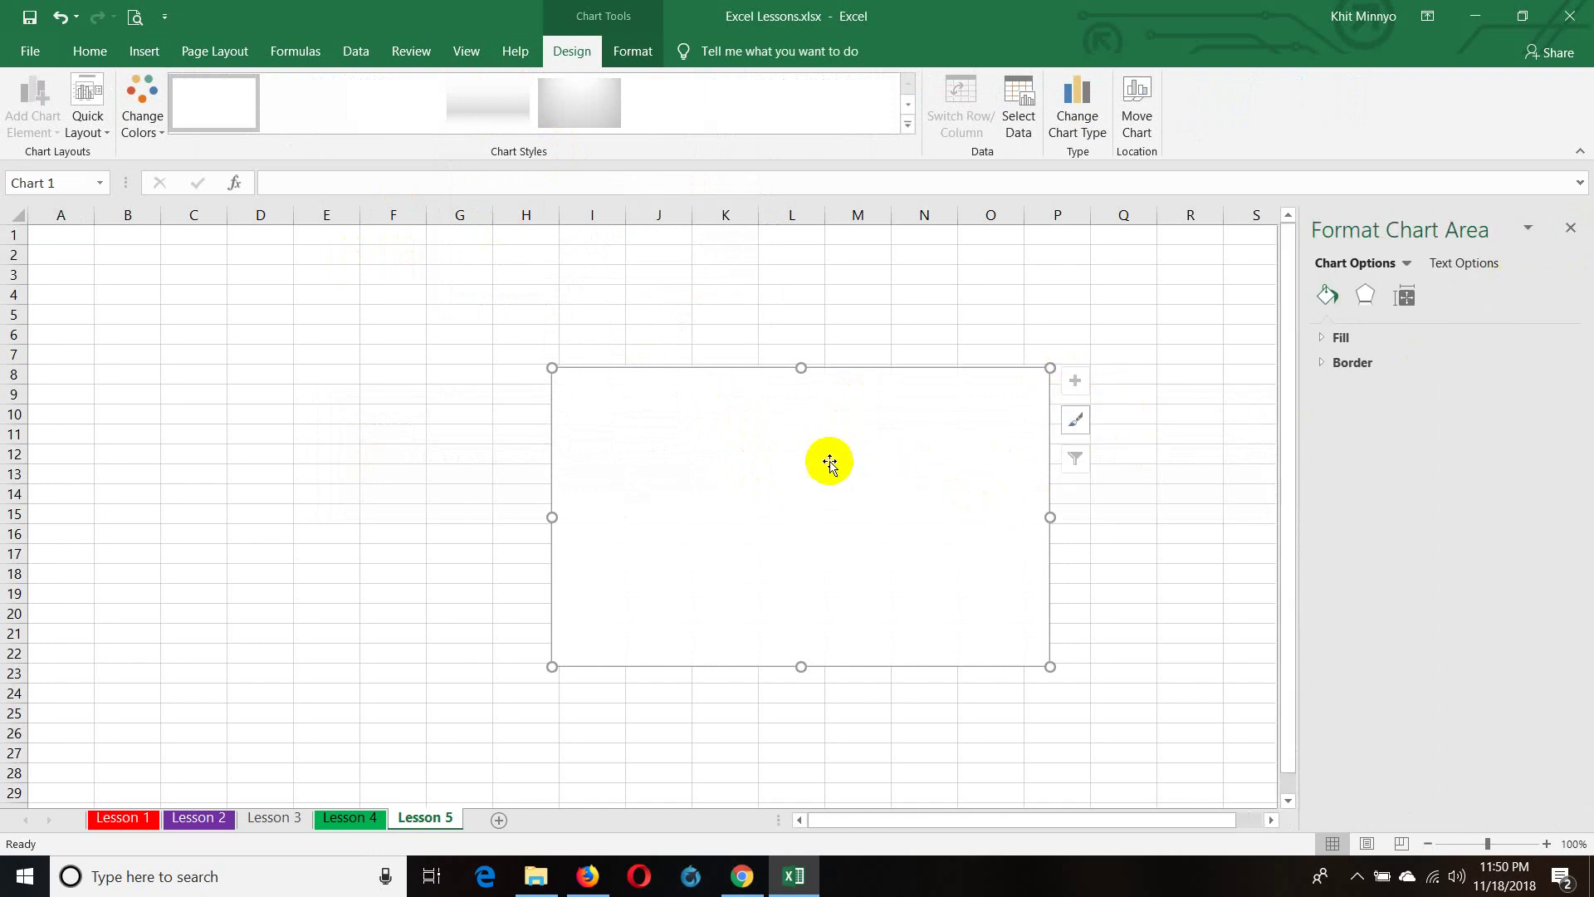
pyautogui.click(1569, 228)
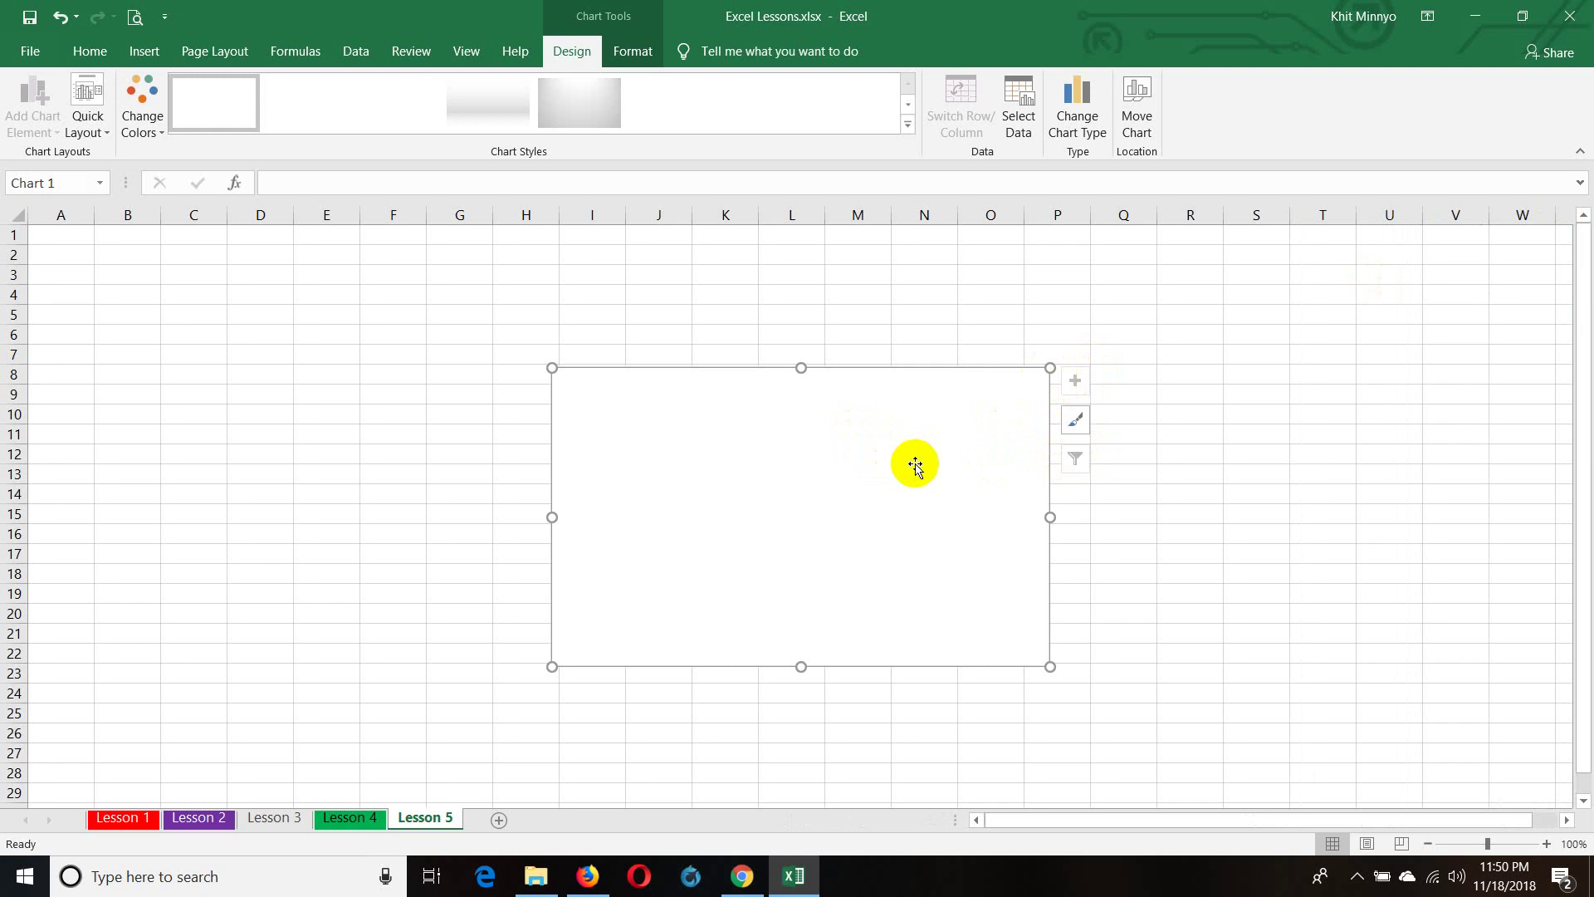
pyautogui.press('Delete')
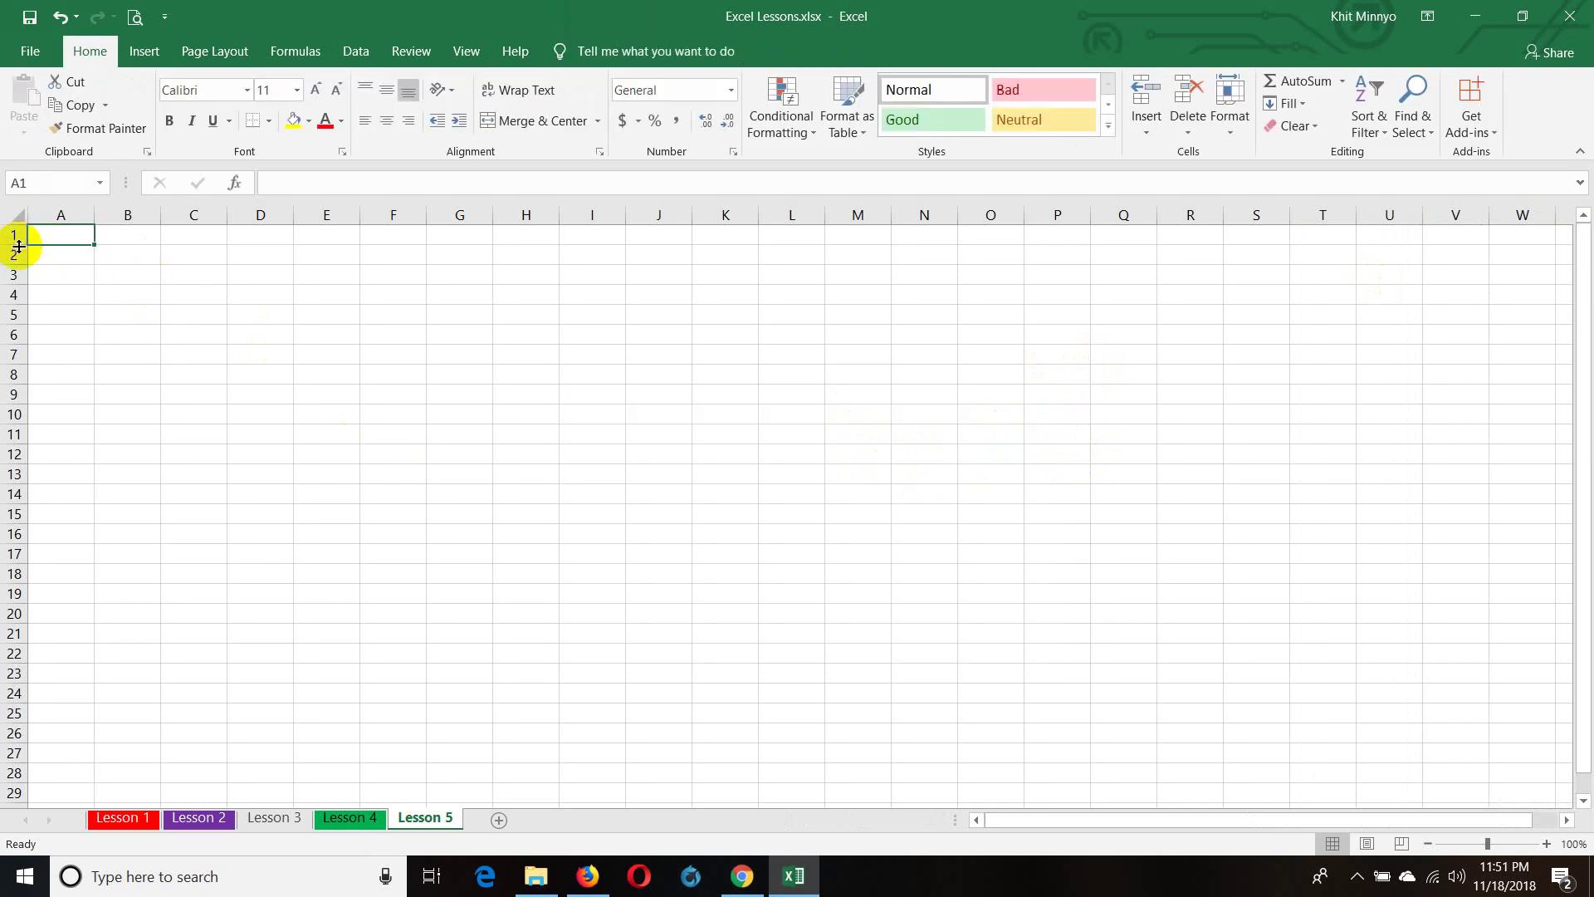
# - Resize the sheet: adjust row heights and widen all columns to roughly 300 pixels
pyautogui.moveTo(14, 245); pyautogui.dragTo(15, 293)
pyautogui.click(18, 214)
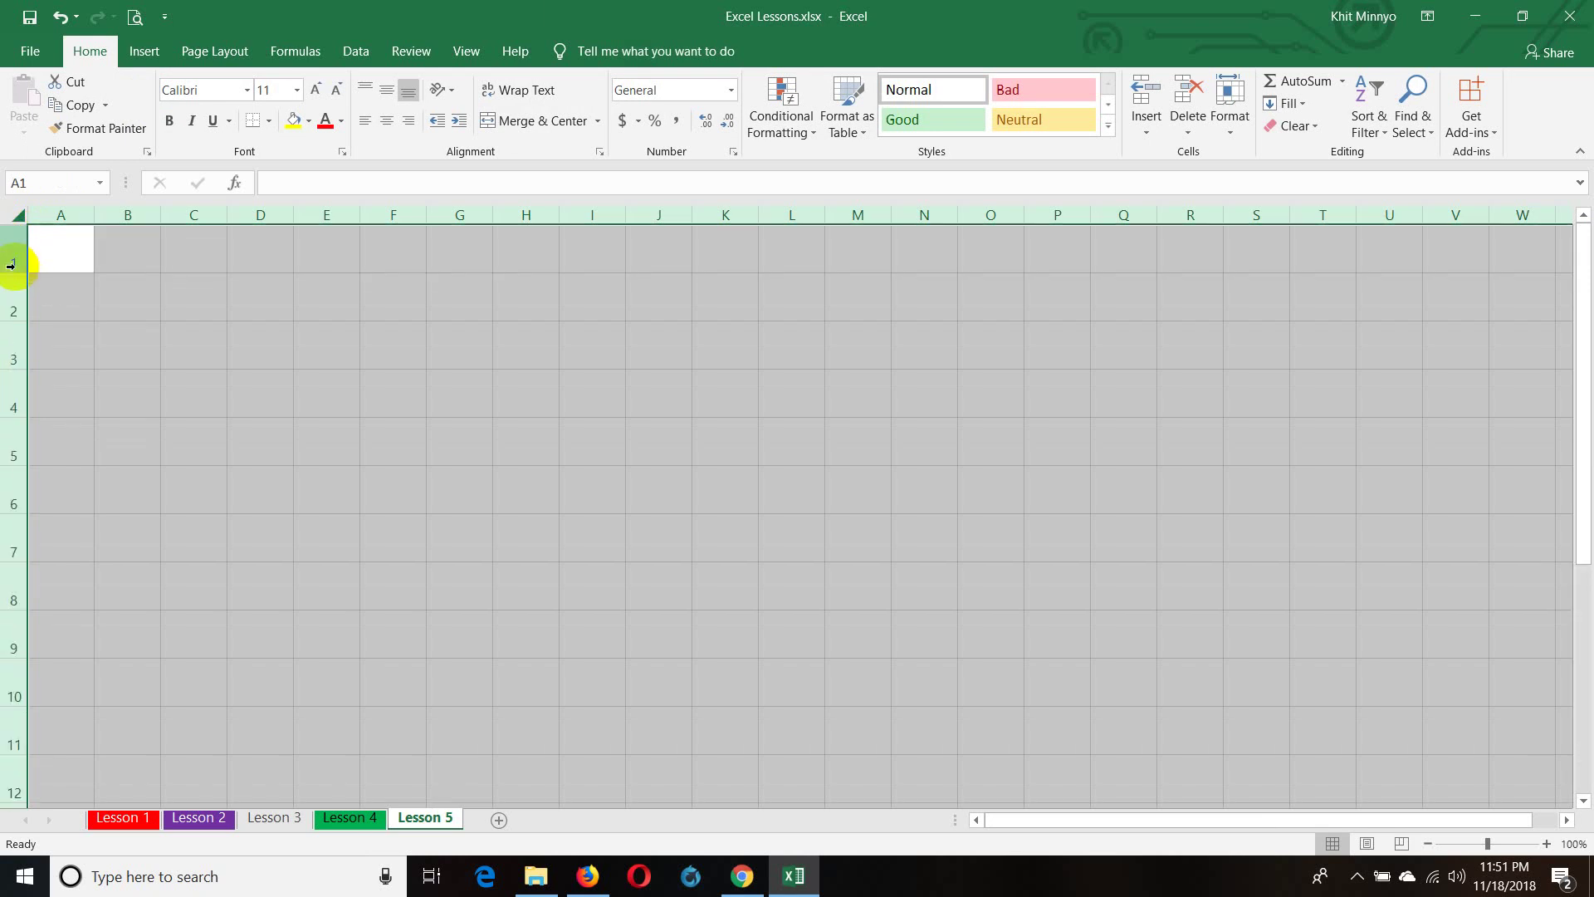
pyautogui.moveTo(93, 215); pyautogui.dragTo(277, 246)
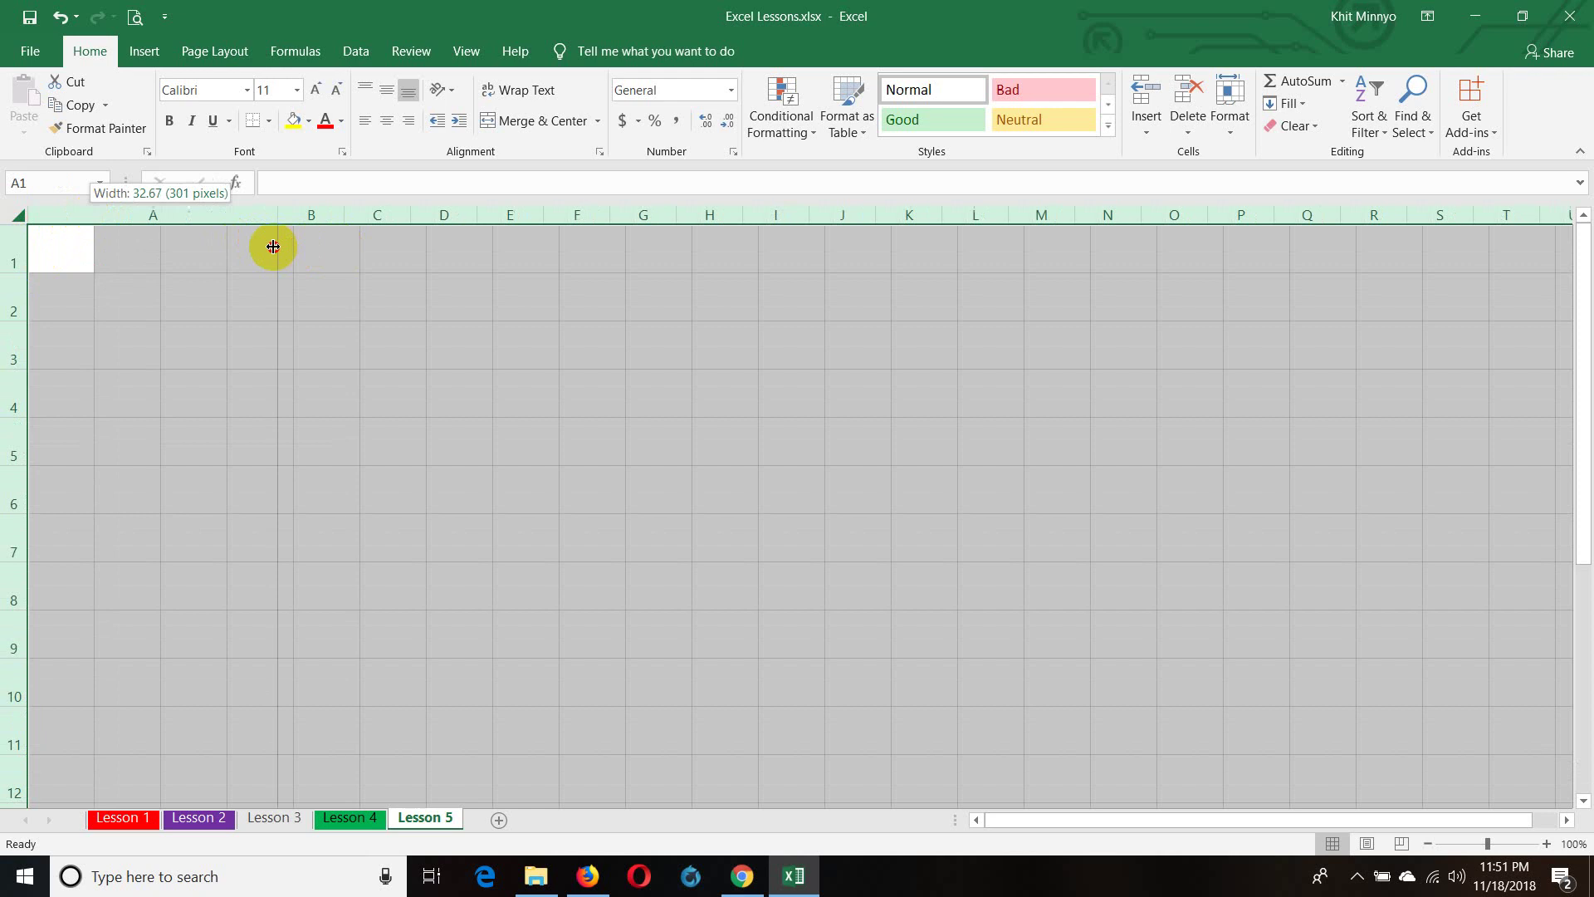
pyautogui.moveTo(14, 272); pyautogui.dragTo(14, 255)
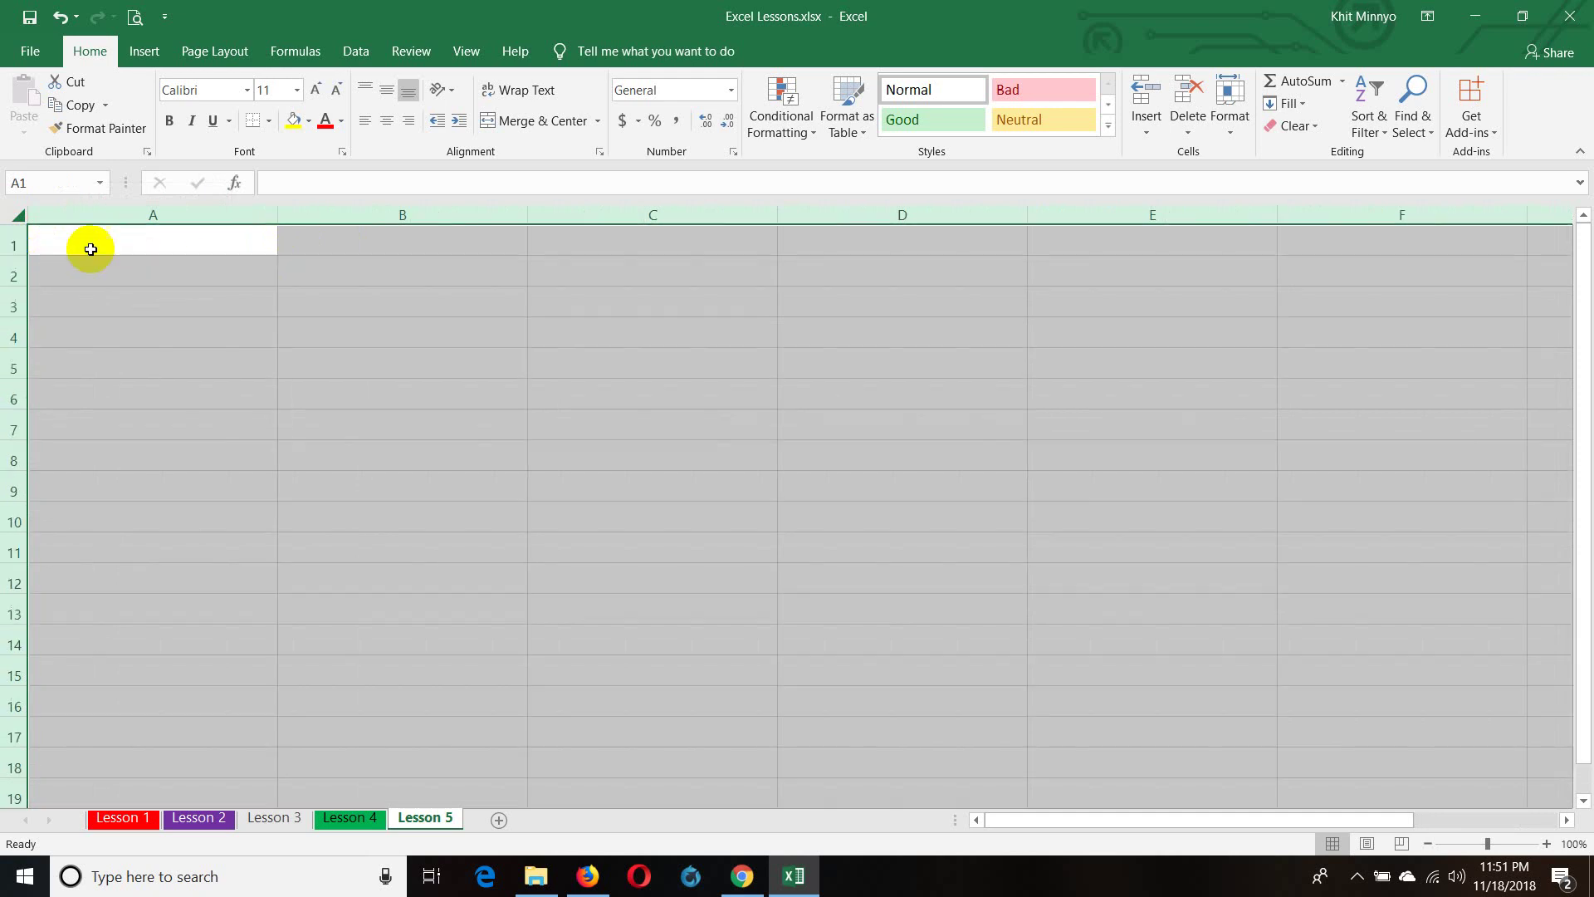
pyautogui.moveTo(269, 218); pyautogui.dragTo(258, 219)
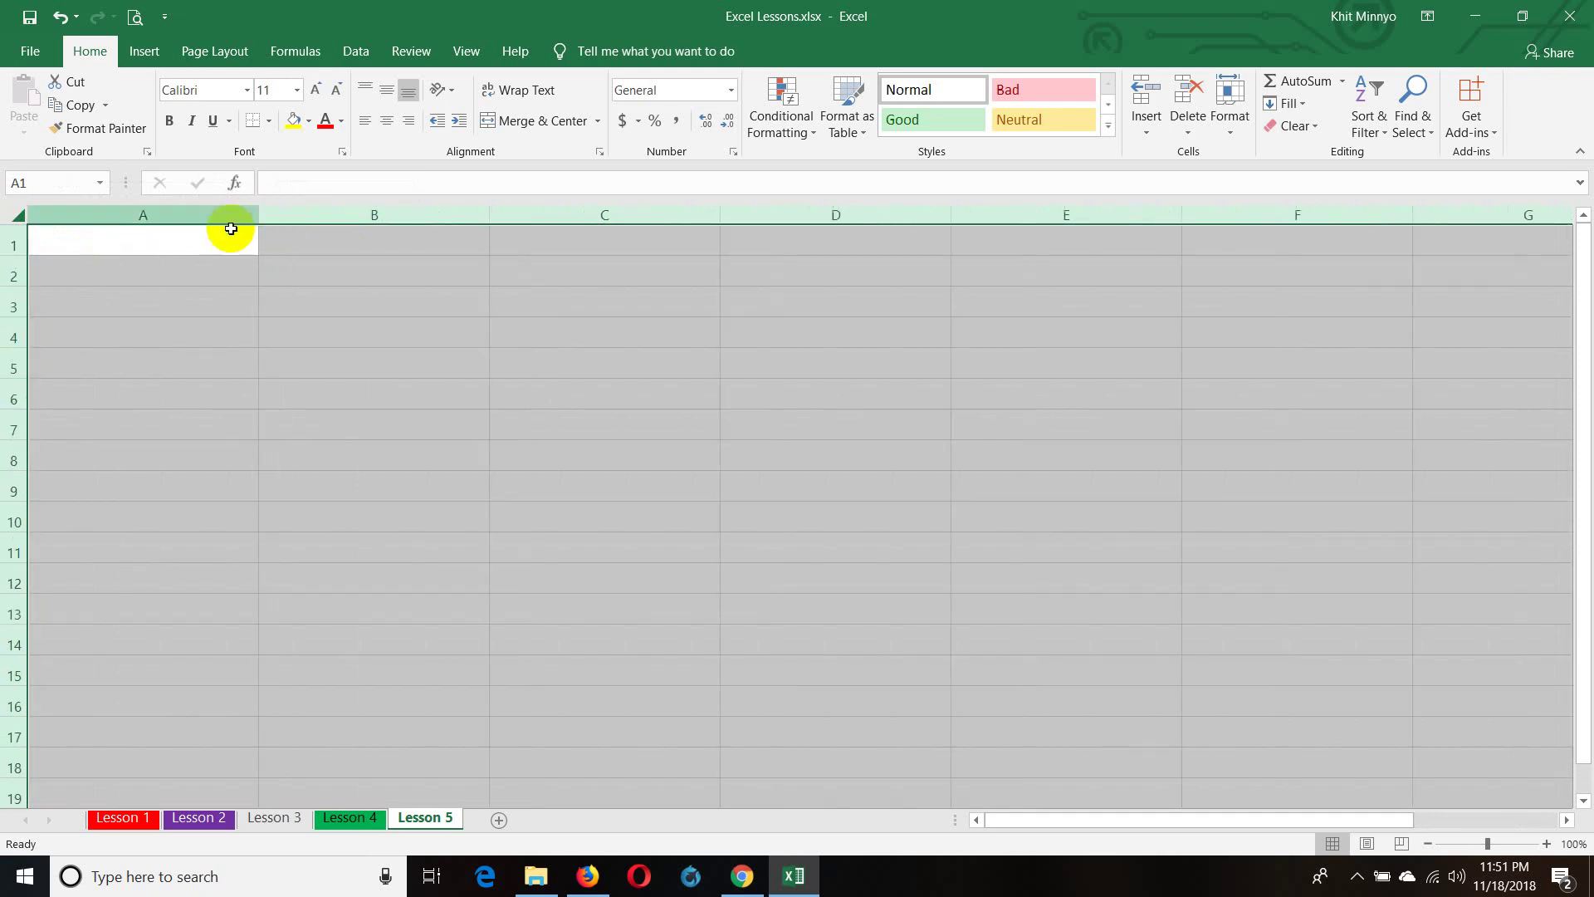
pyautogui.click(166, 329)
pyautogui.click(237, 270)
# - Enter January in B1 and February in C1, then AutoFill the series through May in F1
pyautogui.click(327, 245)
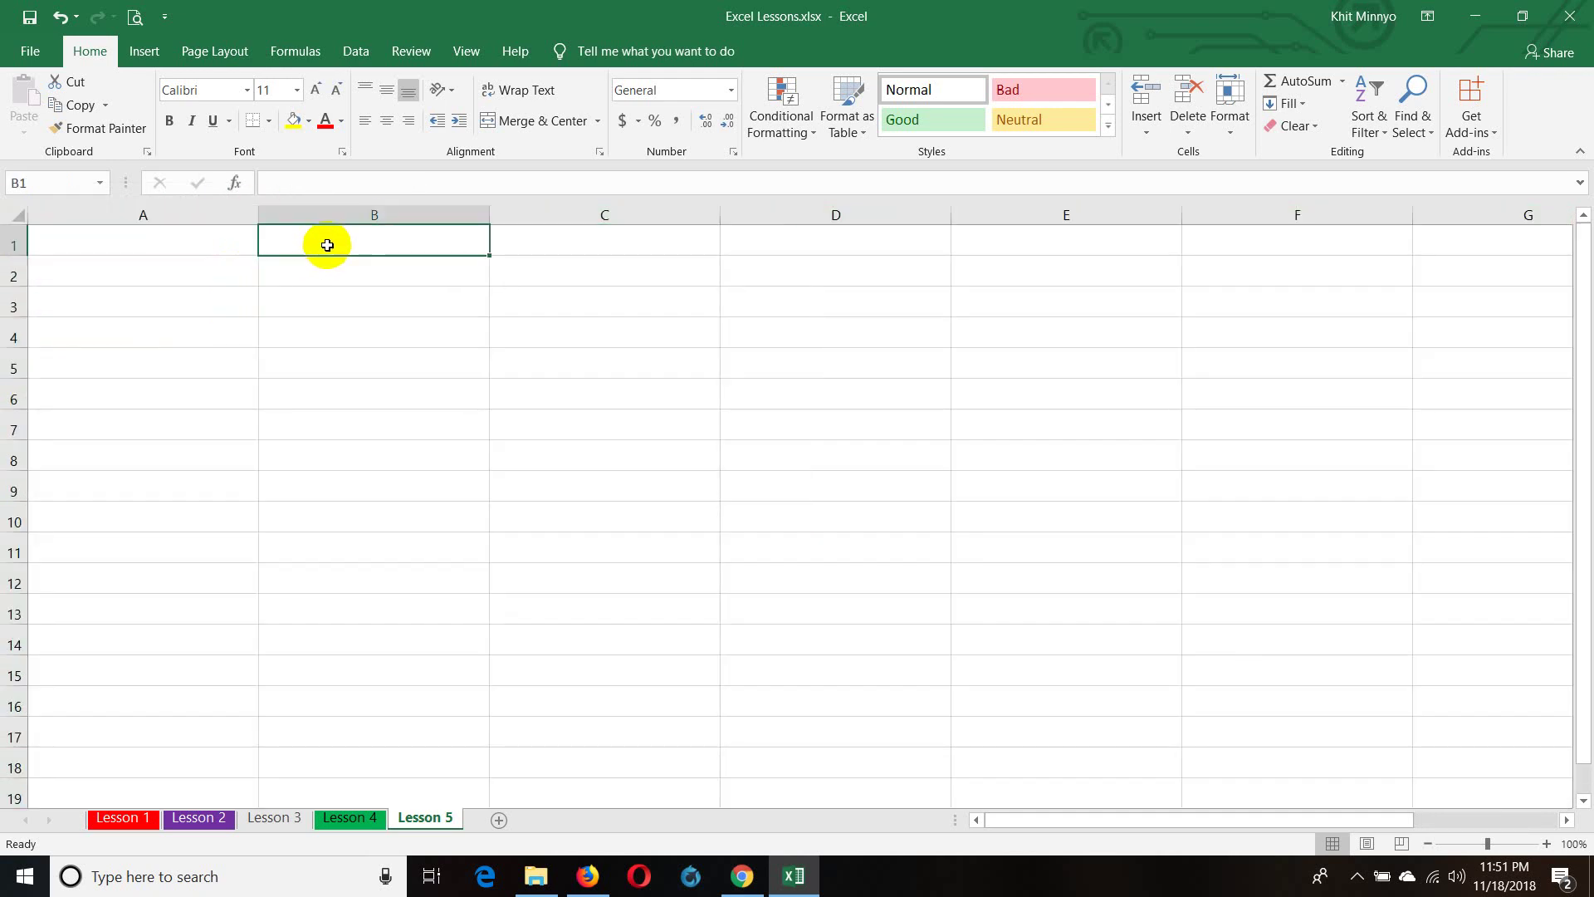
pyautogui.write('January')
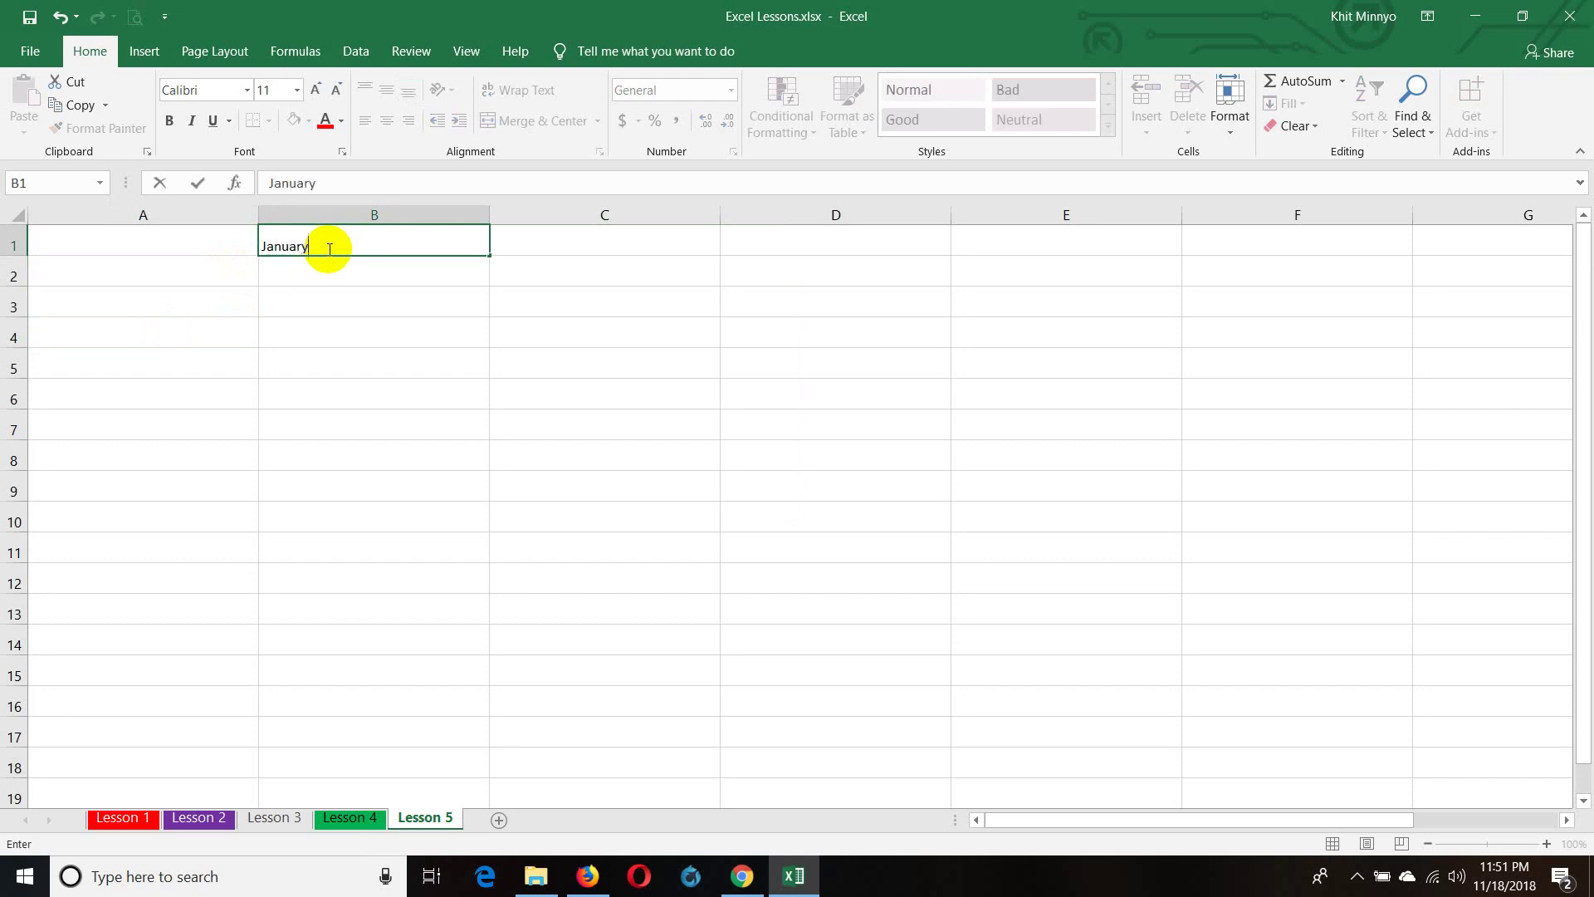
pyautogui.press('Tab')
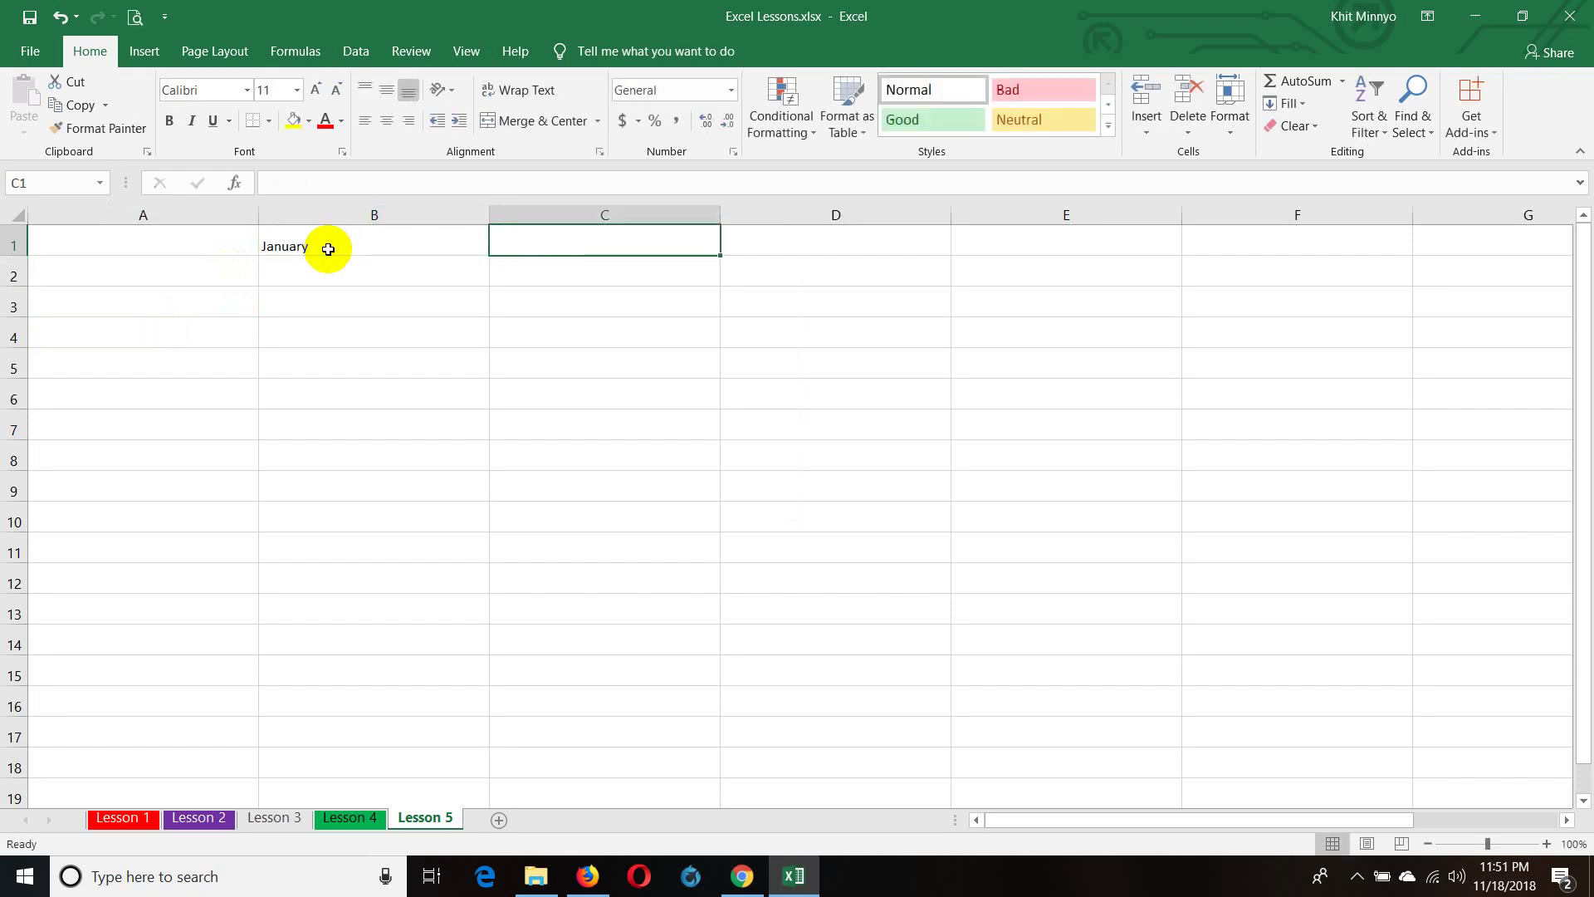
pyautogui.write('February')
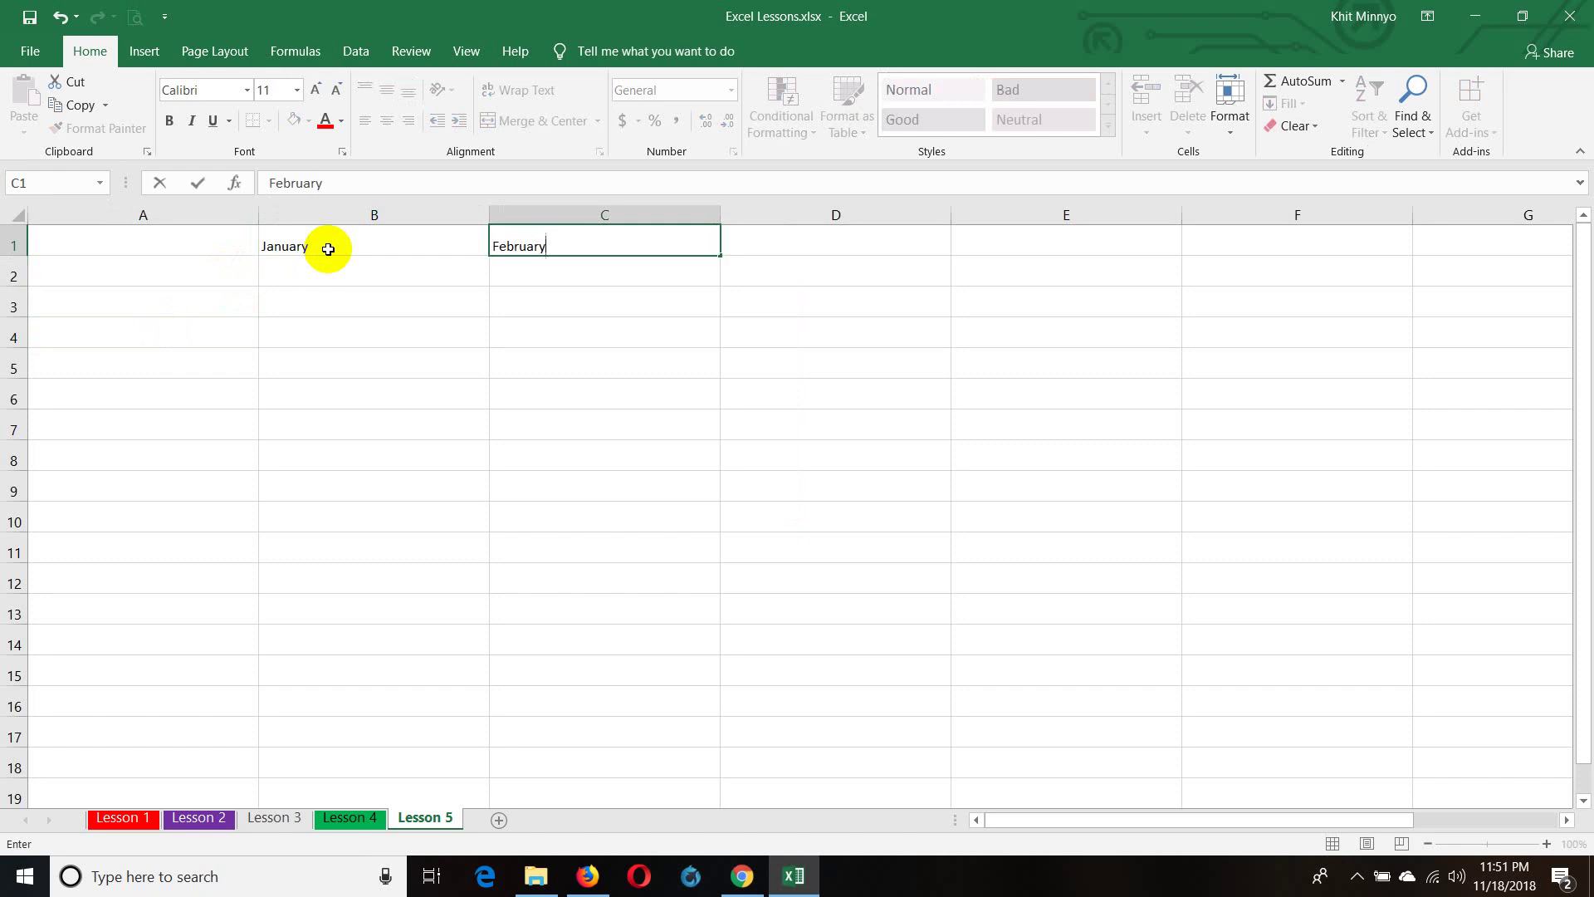
pyautogui.click(328, 249)
pyautogui.keyDown('shift'); pyautogui.click(560, 246); pyautogui.keyUp('shift')
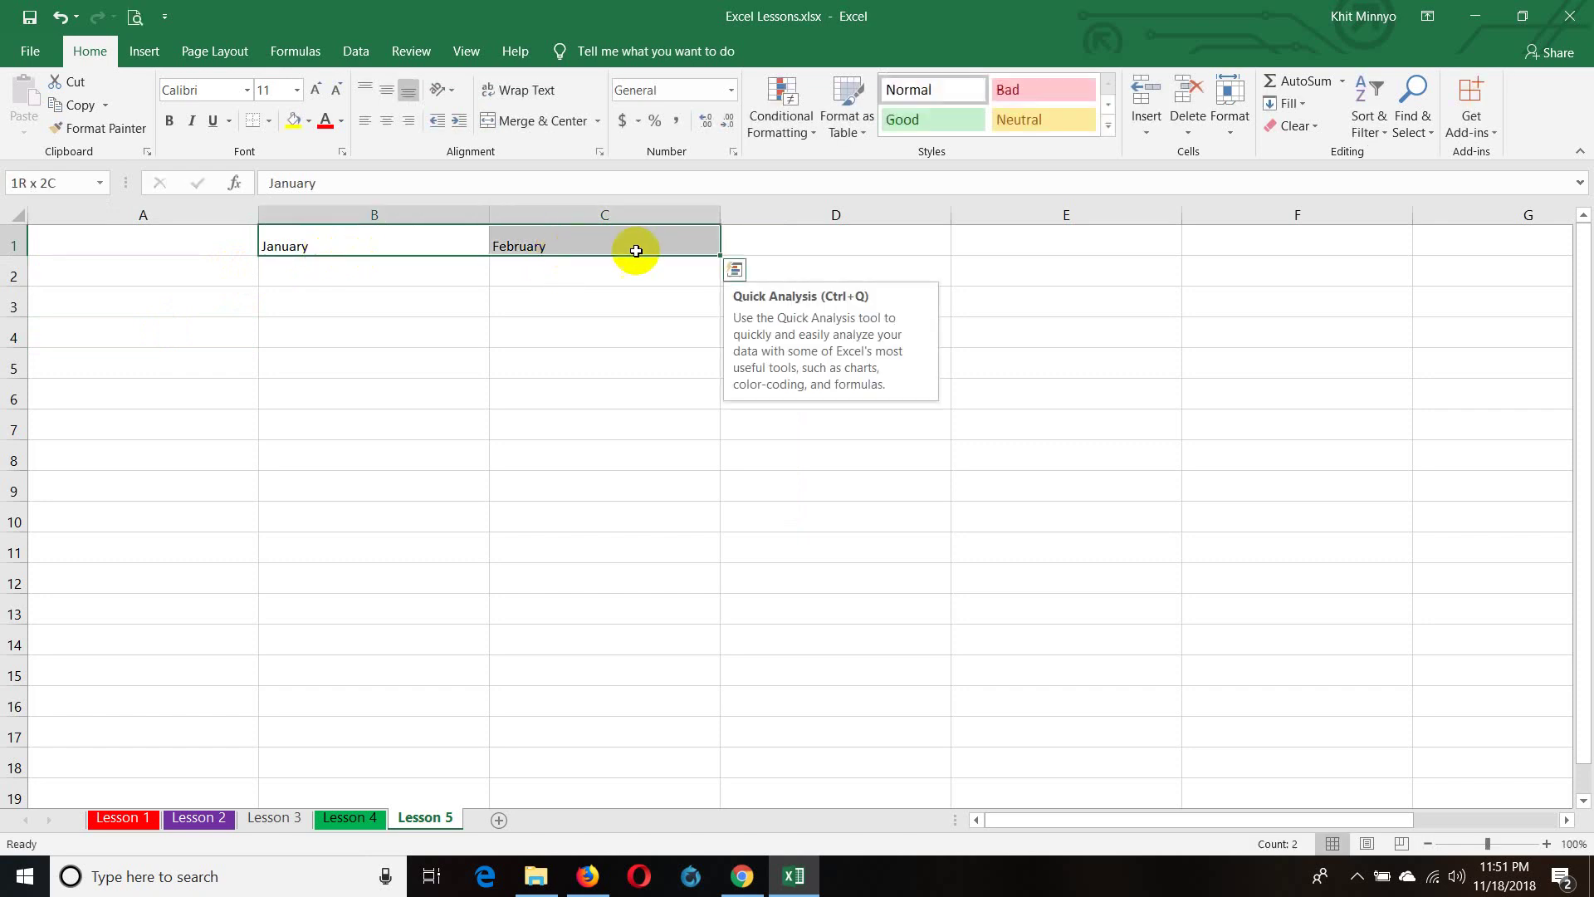
pyautogui.moveTo(721, 256); pyautogui.dragTo(1327, 256)
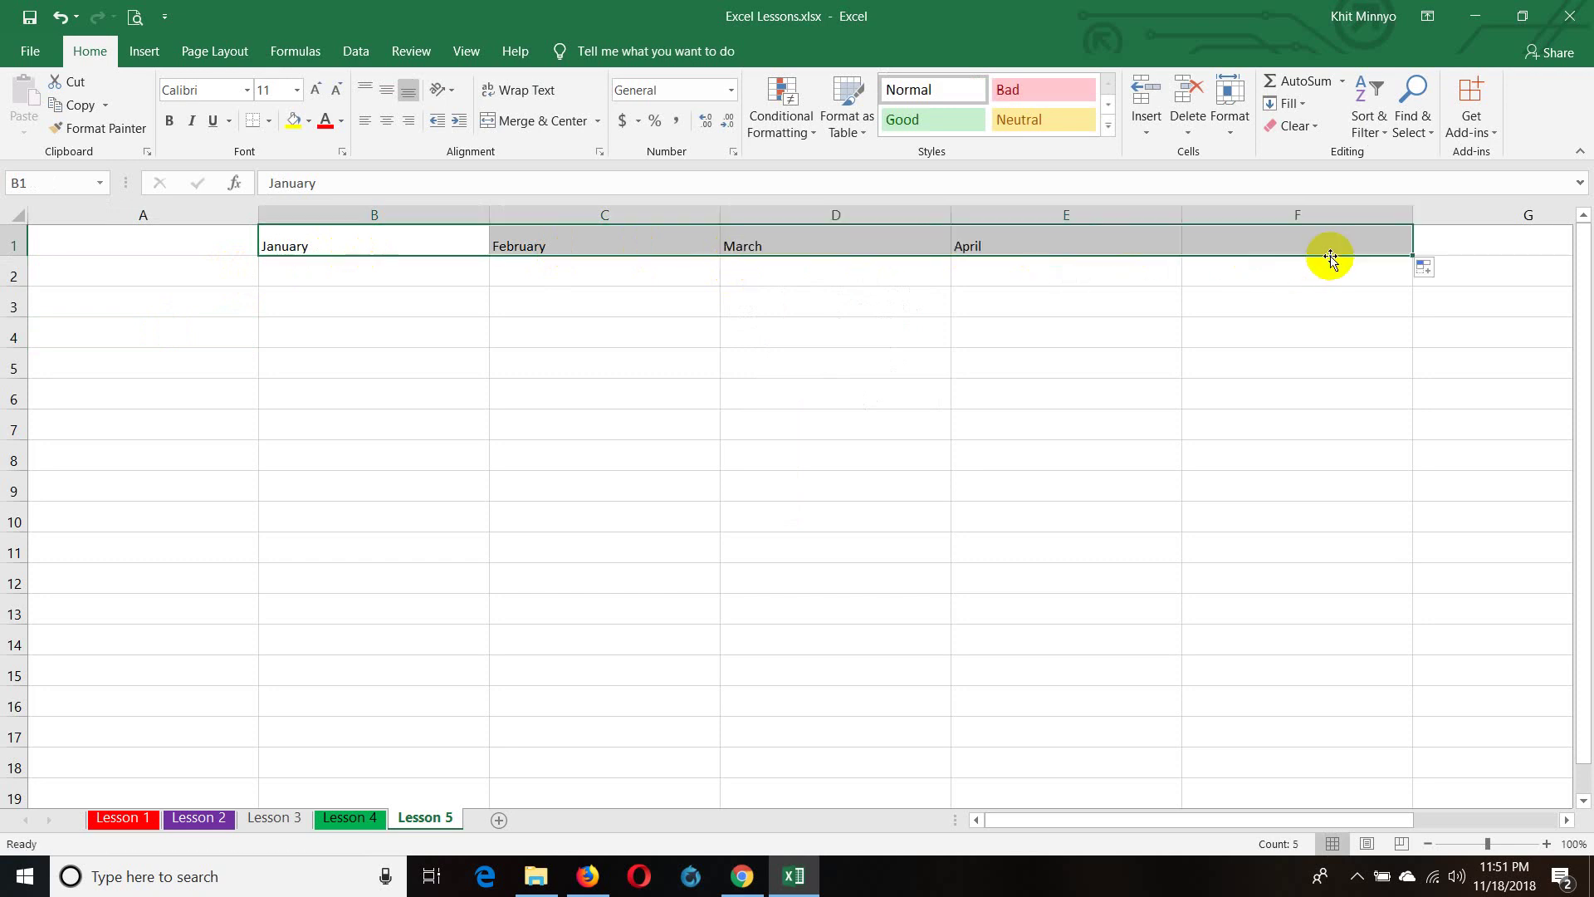
pyautogui.click(1217, 331)
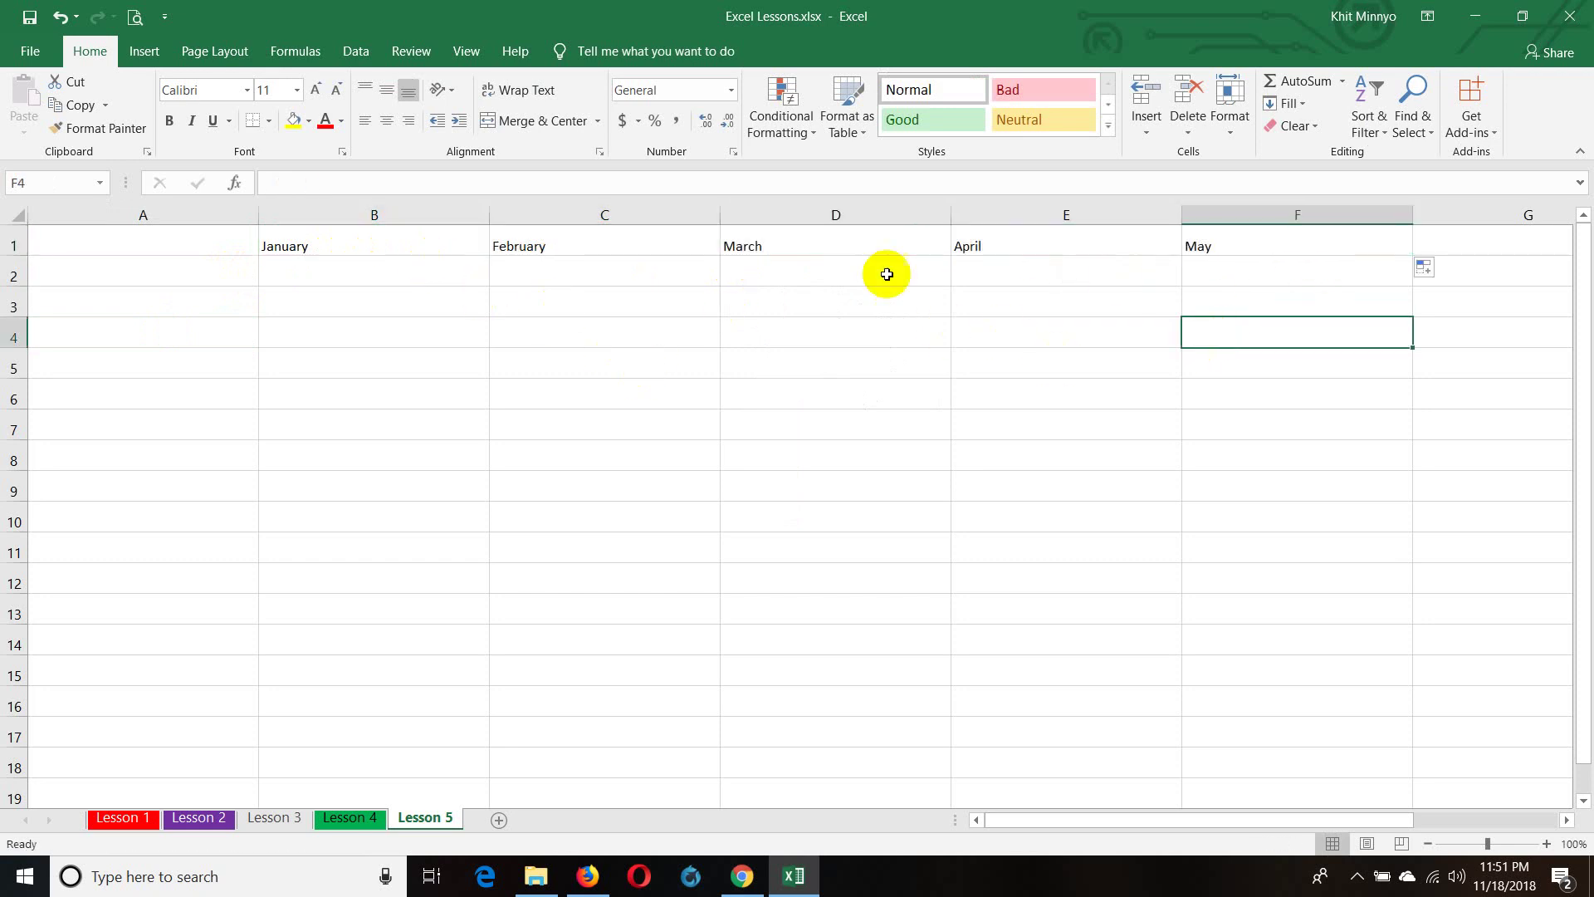
# - Narrow all columns and set the whole sheet to 14-point, vertically centred text
pyautogui.click(18, 215)
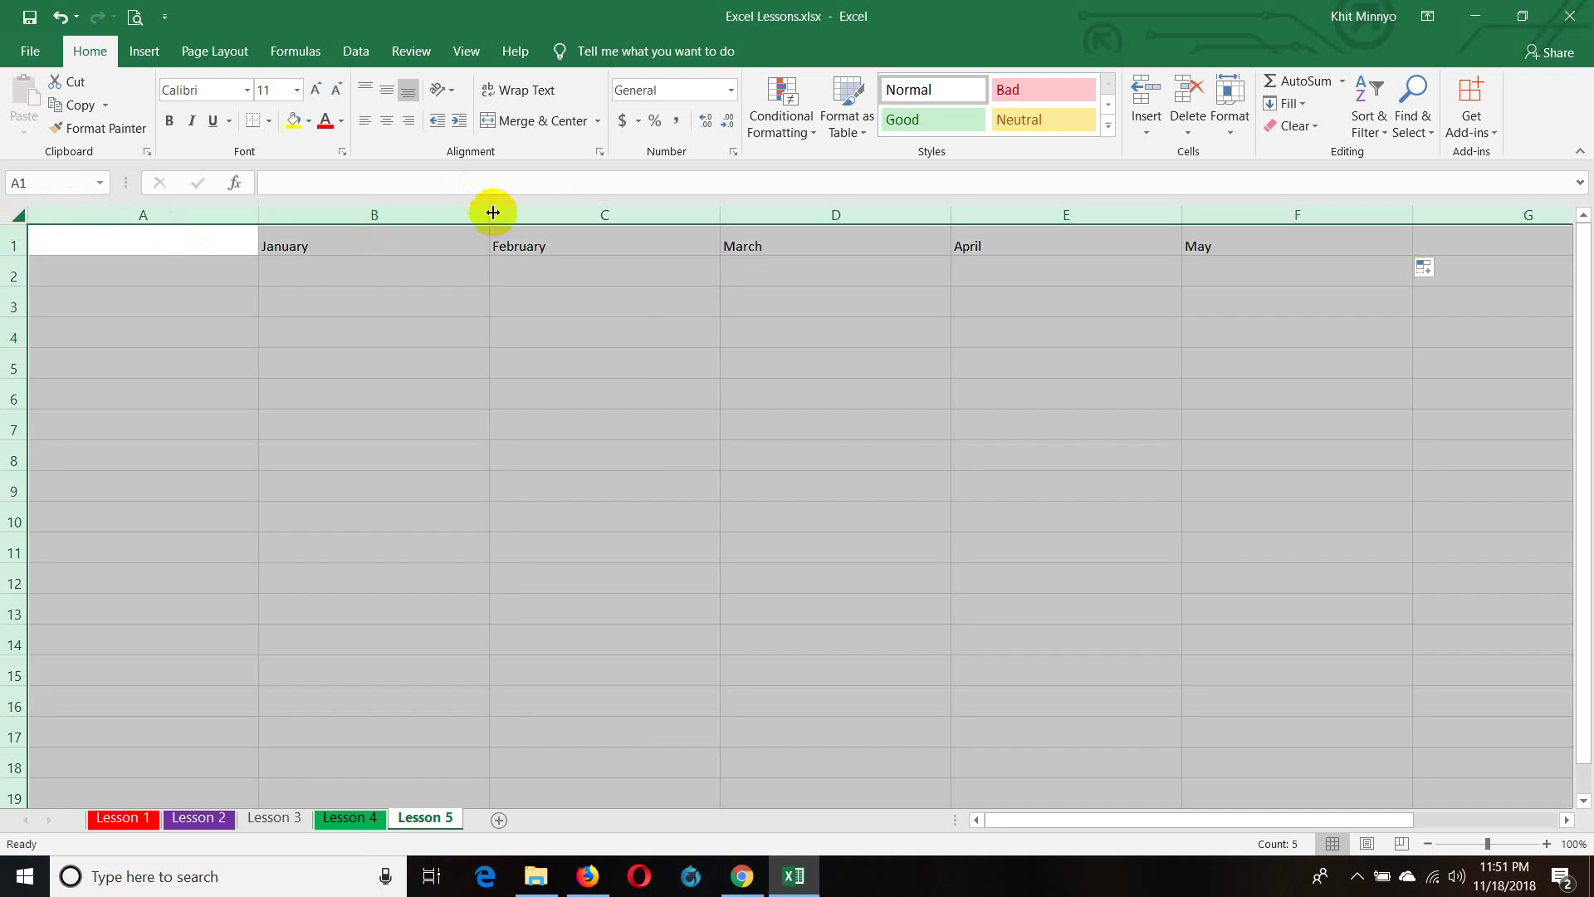
pyautogui.moveTo(493, 212); pyautogui.dragTo(355, 213)
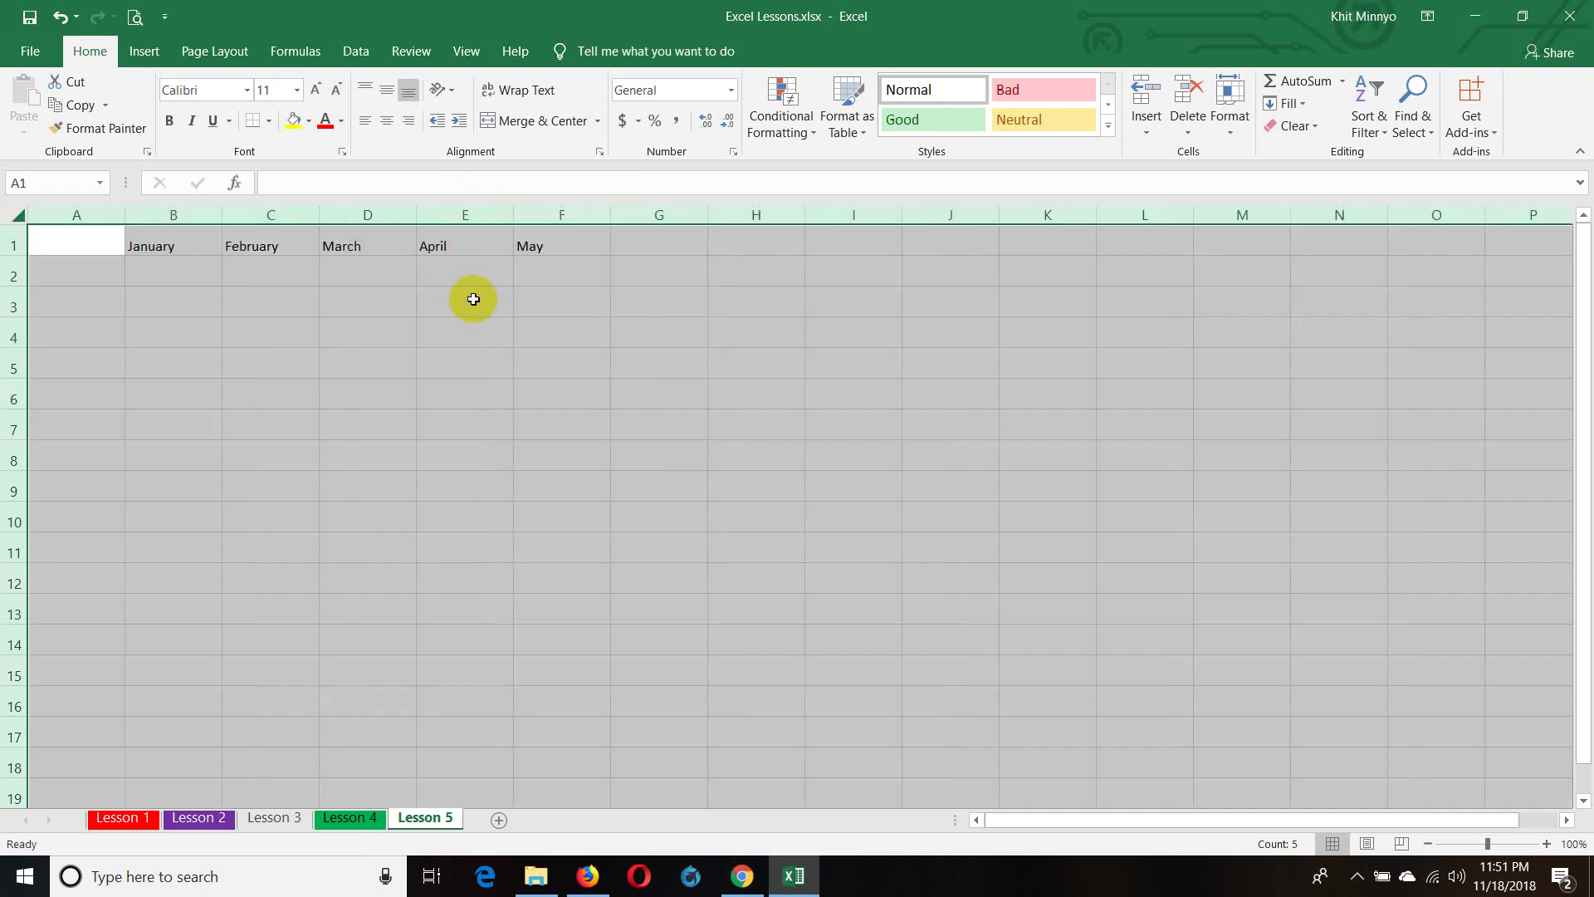
pyautogui.click(594, 301)
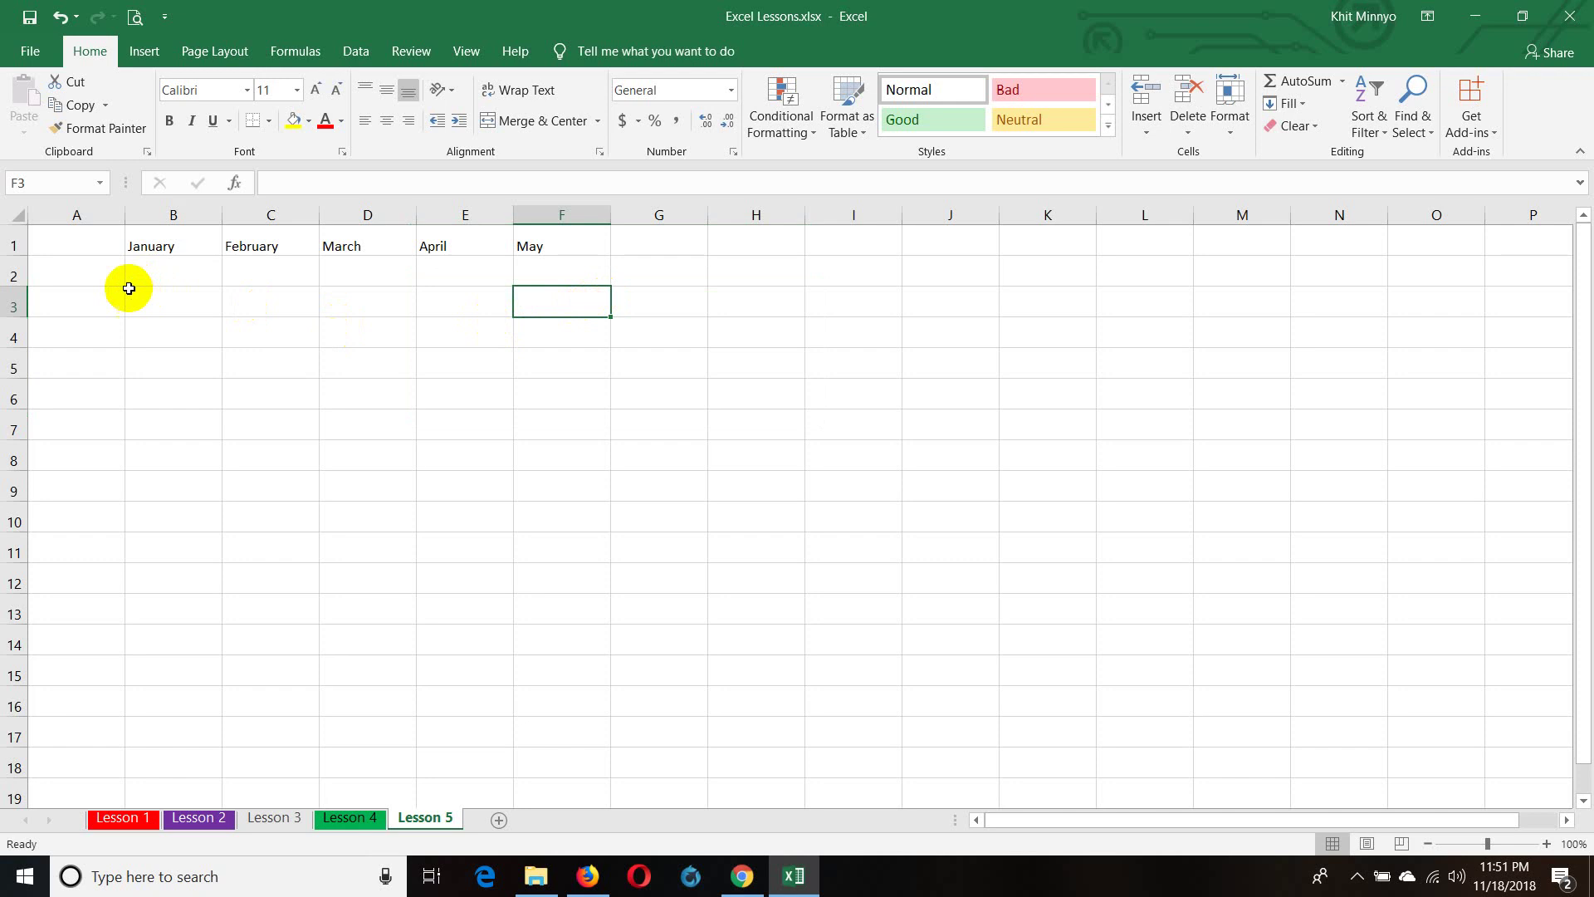
pyautogui.click(157, 245)
pyautogui.click(17, 215)
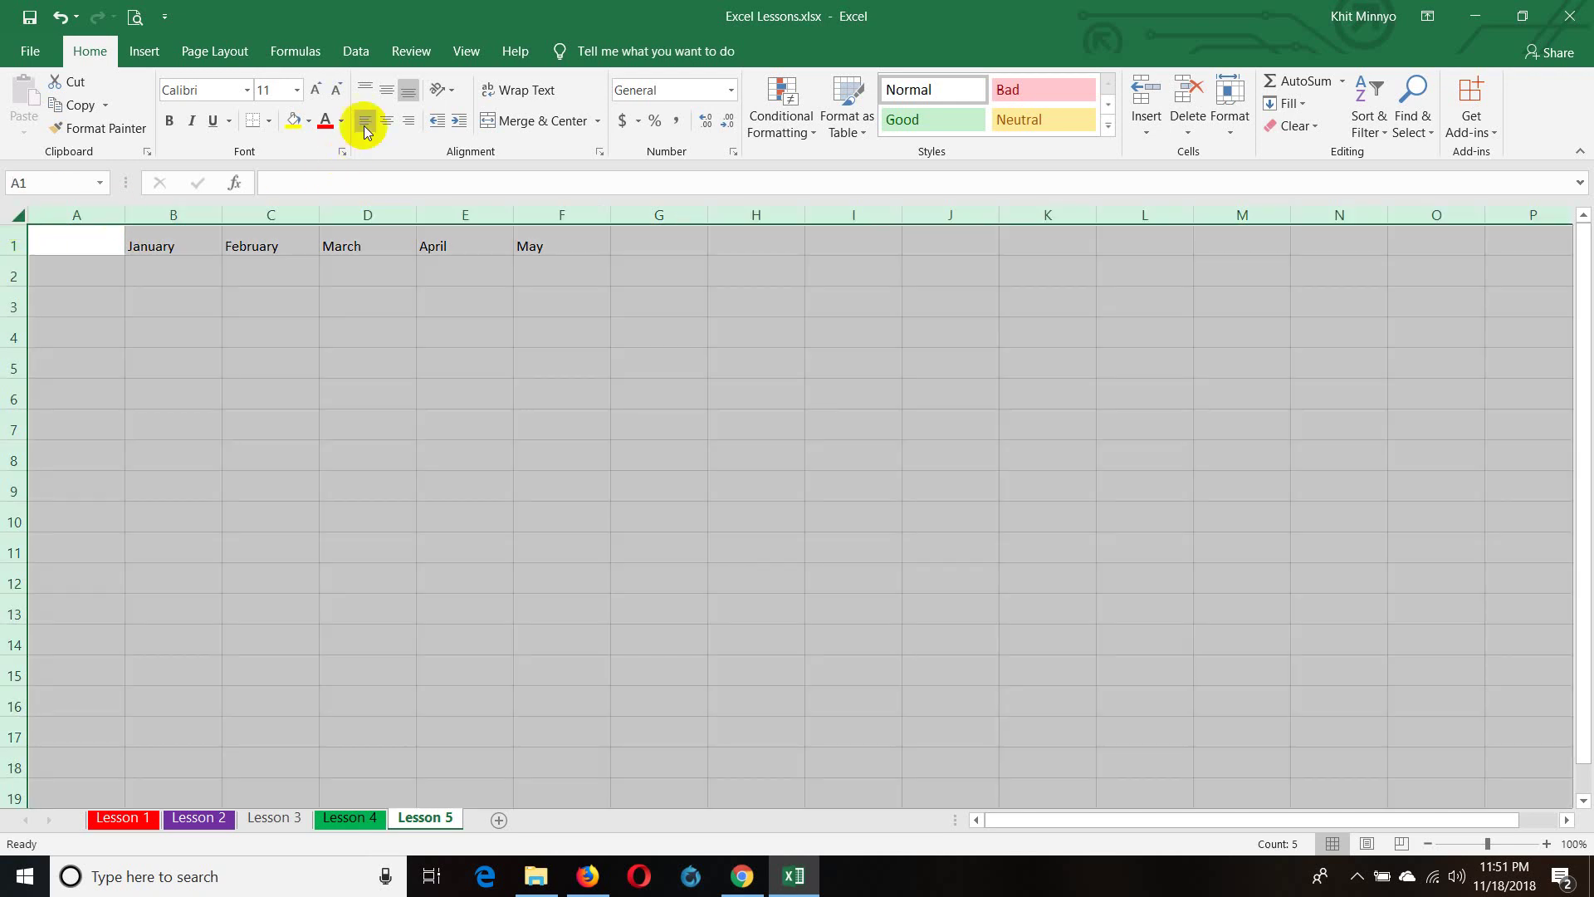
pyautogui.click(387, 90)
pyautogui.click(314, 90)
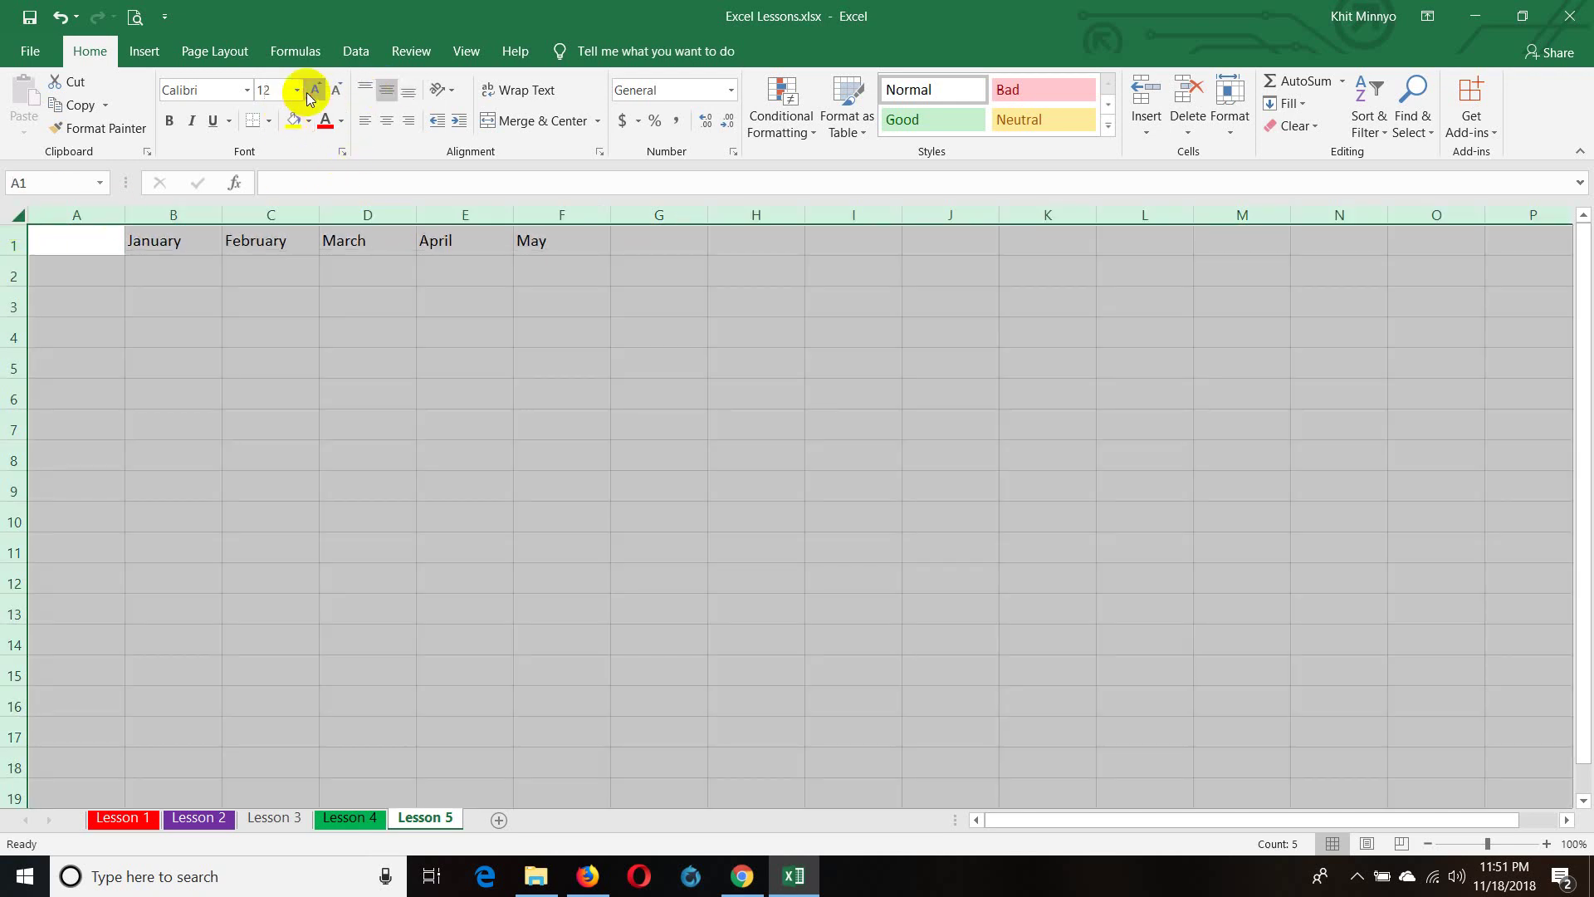
pyautogui.click(315, 90)
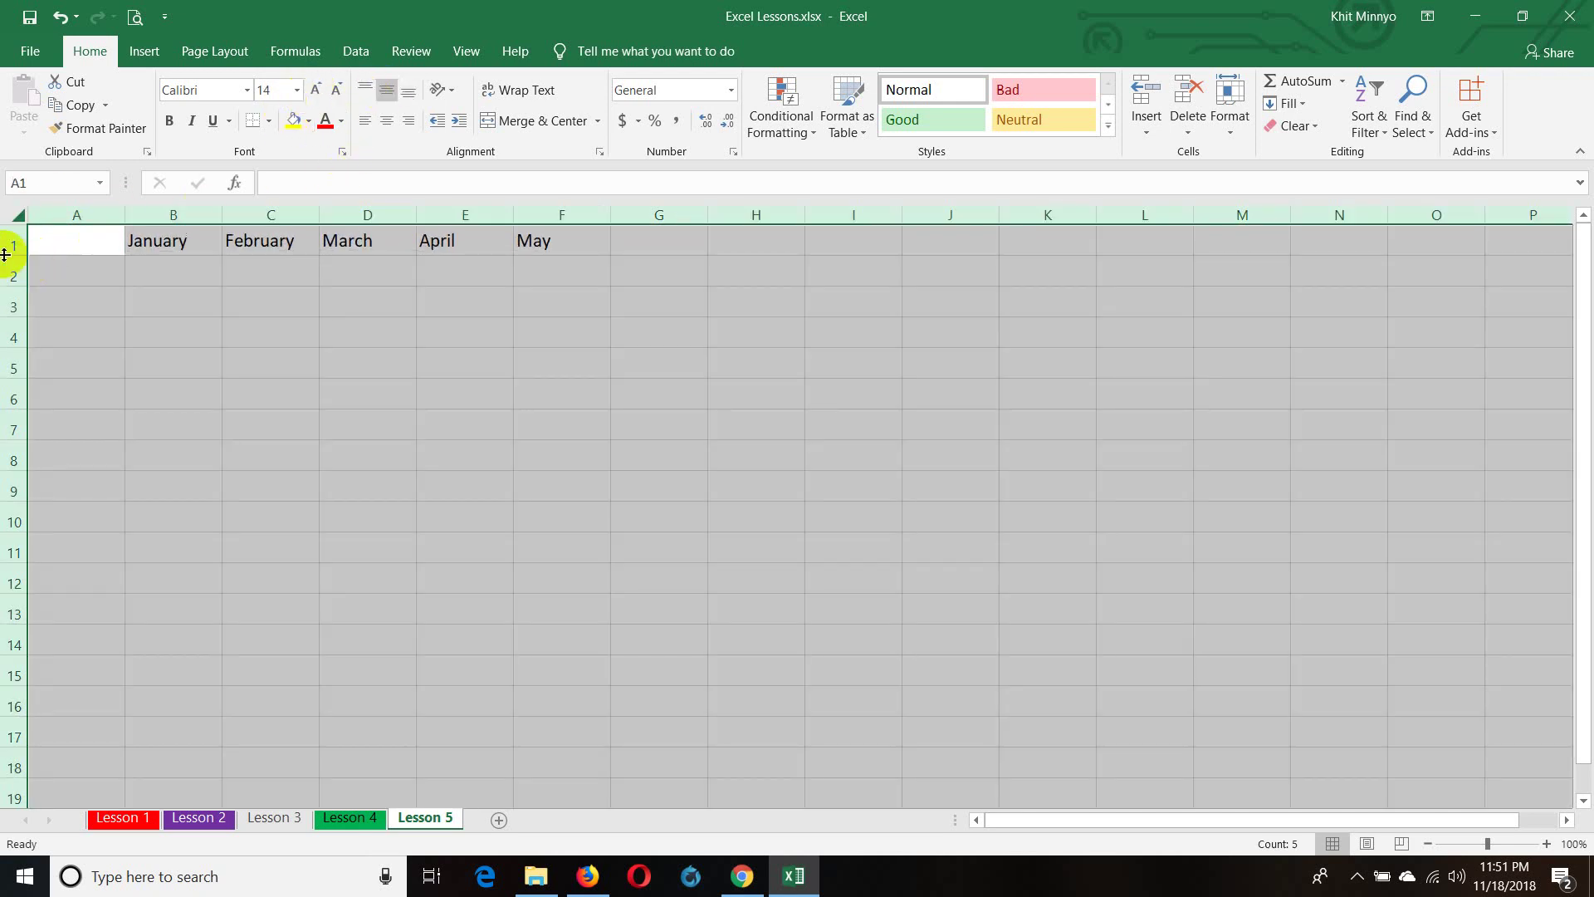
# - Make all rows taller and centre the month headers in row 1 horizontally
pyautogui.moveTo(7, 258); pyautogui.dragTo(6, 263)
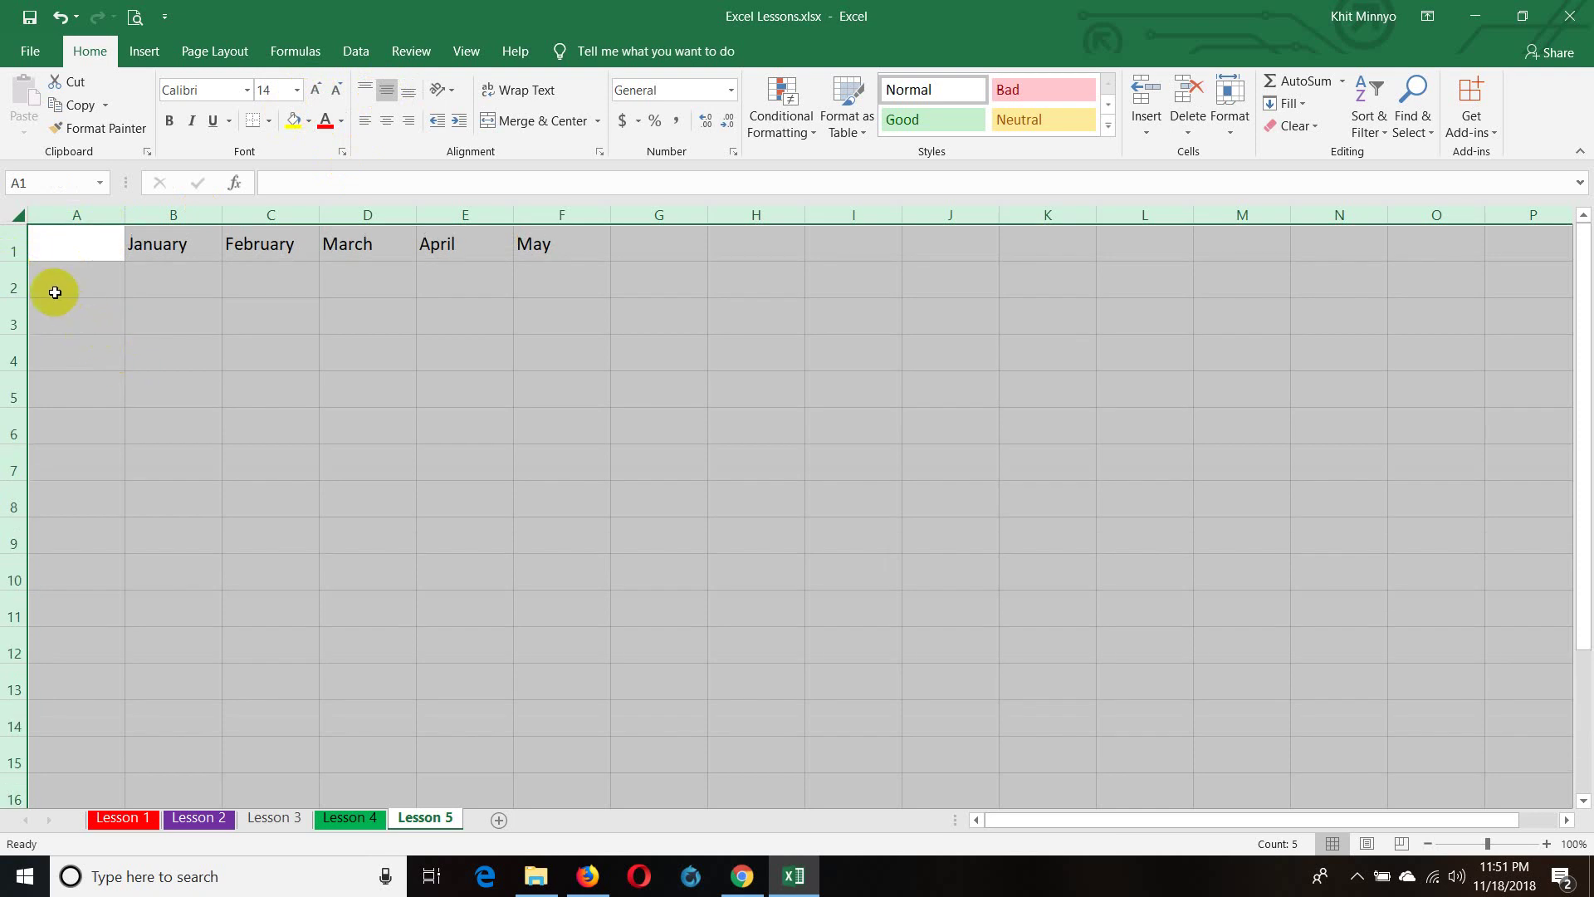
pyautogui.click(229, 376)
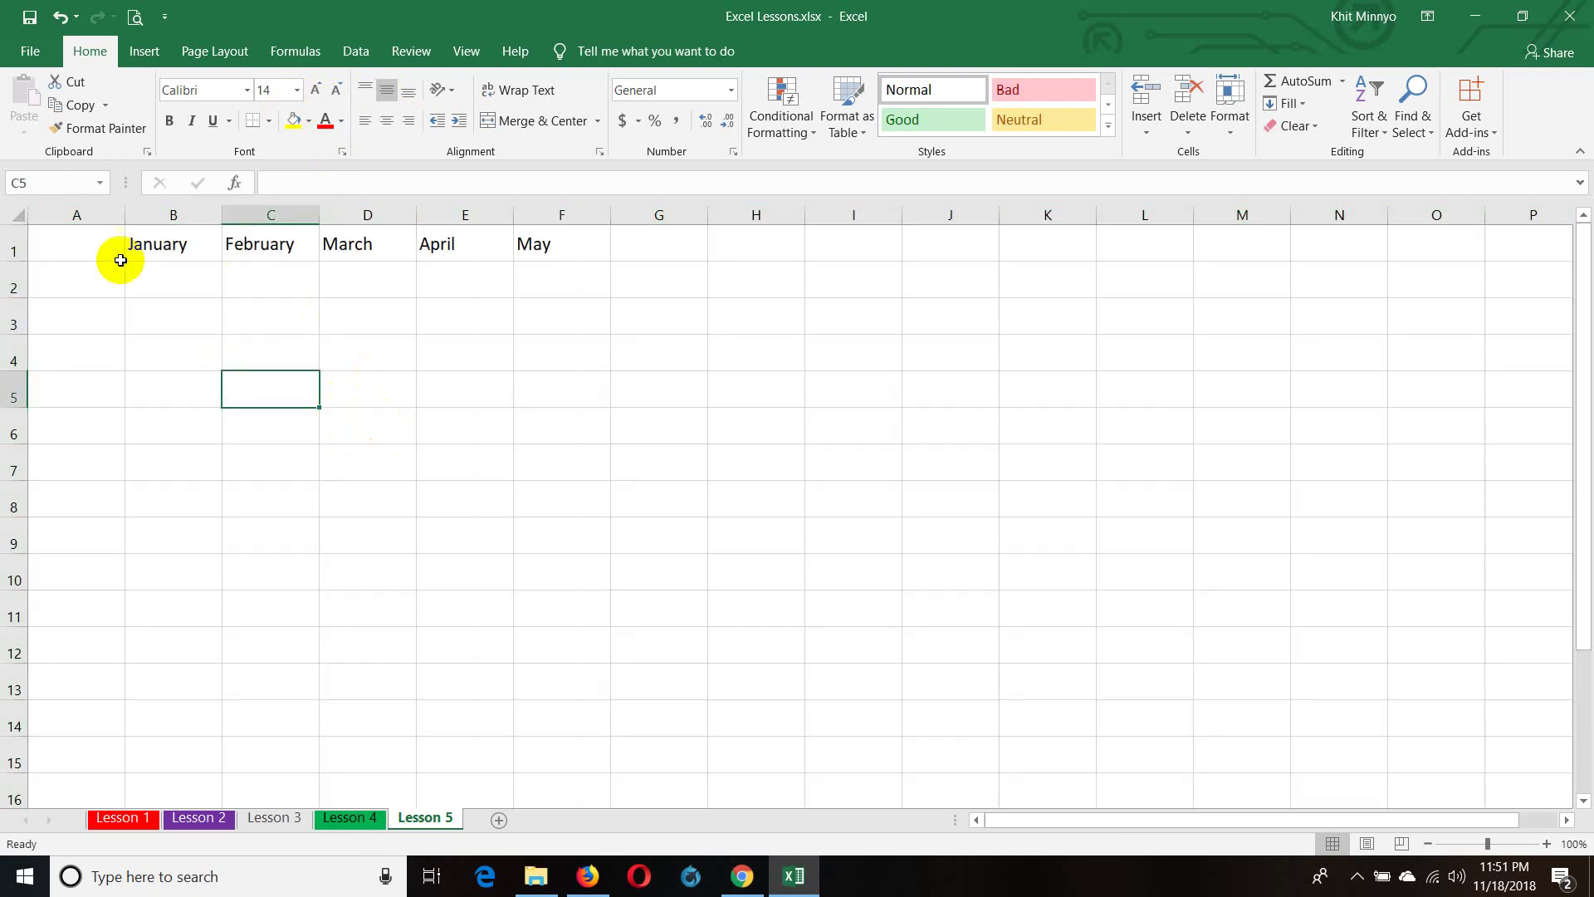
pyautogui.click(13, 251)
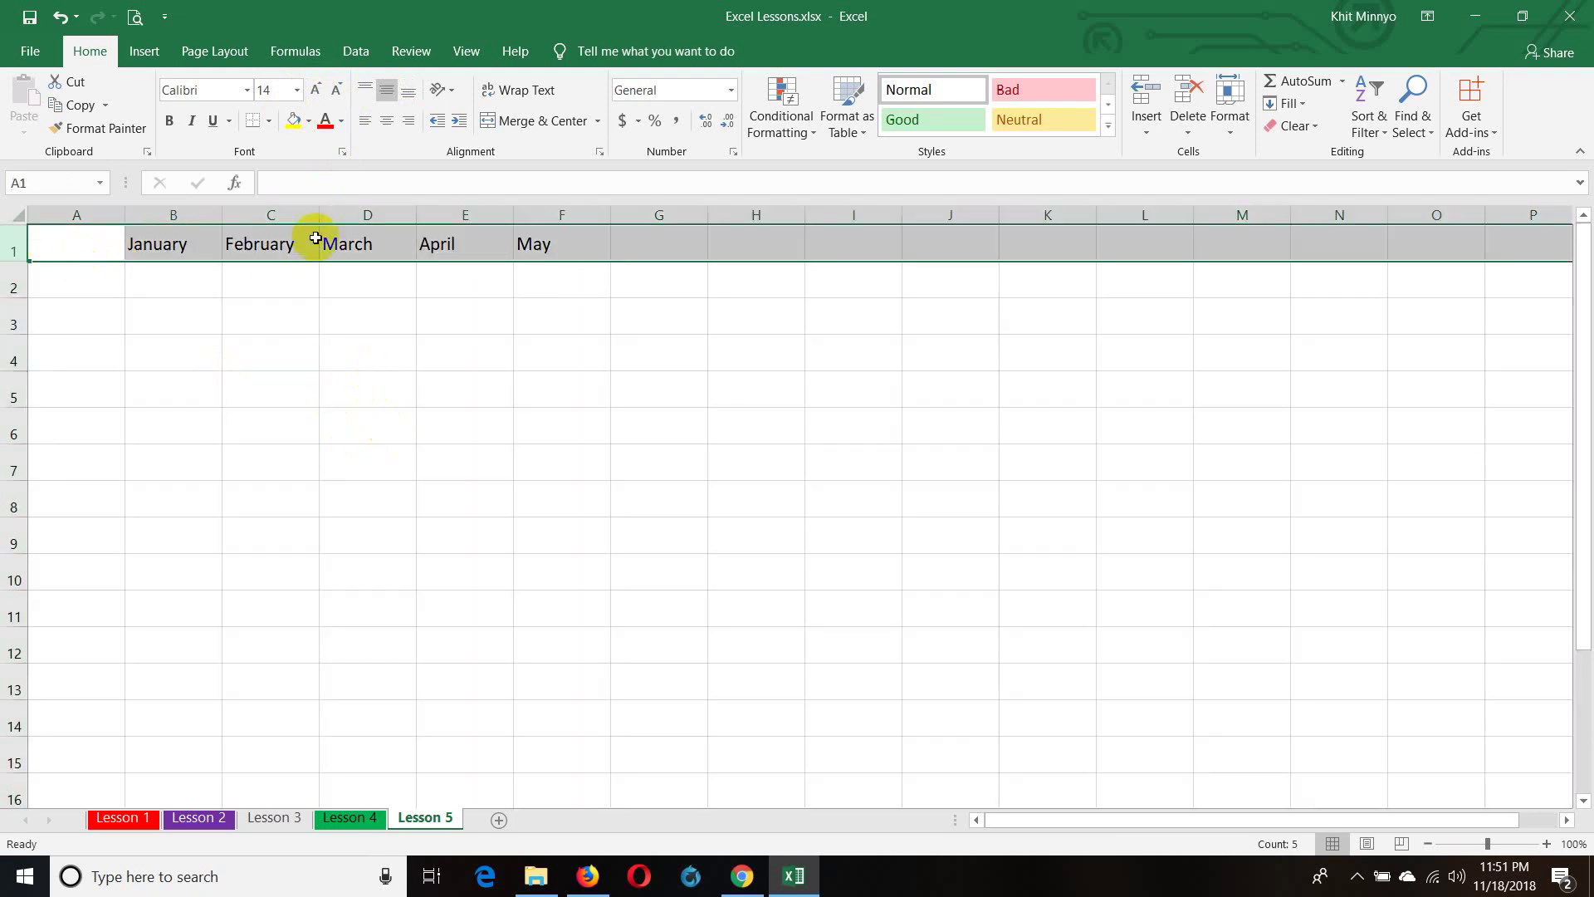
pyautogui.click(387, 120)
pyautogui.click(77, 214)
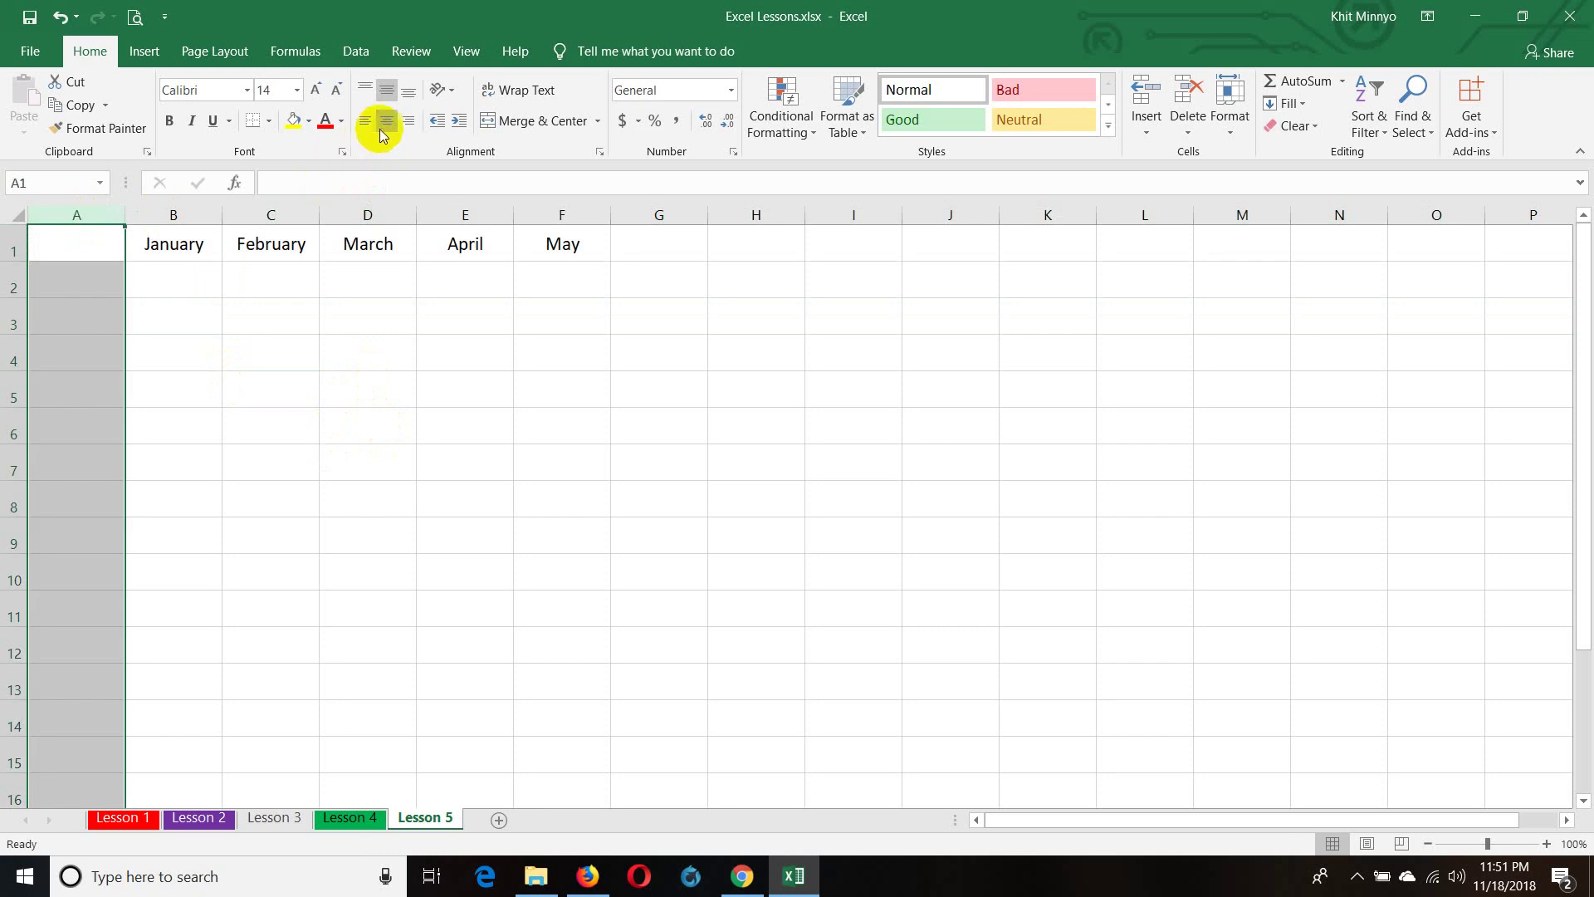
pyautogui.click(212, 357)
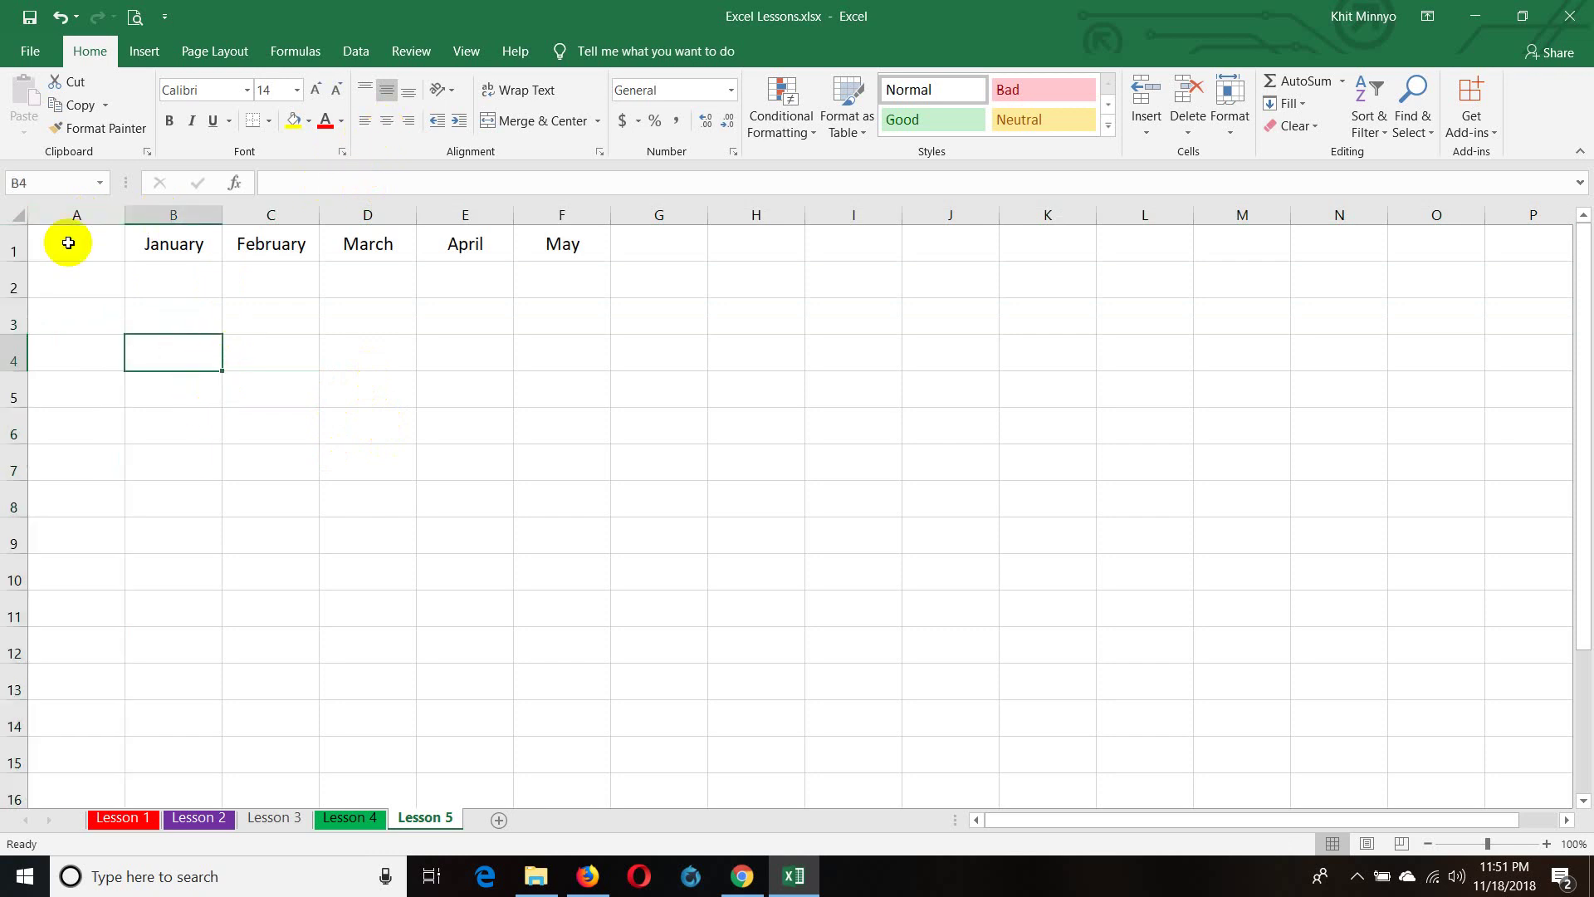
# - Enter placeholder labels Item A, Item B and Item C in A2:A4
pyautogui.click(77, 282)
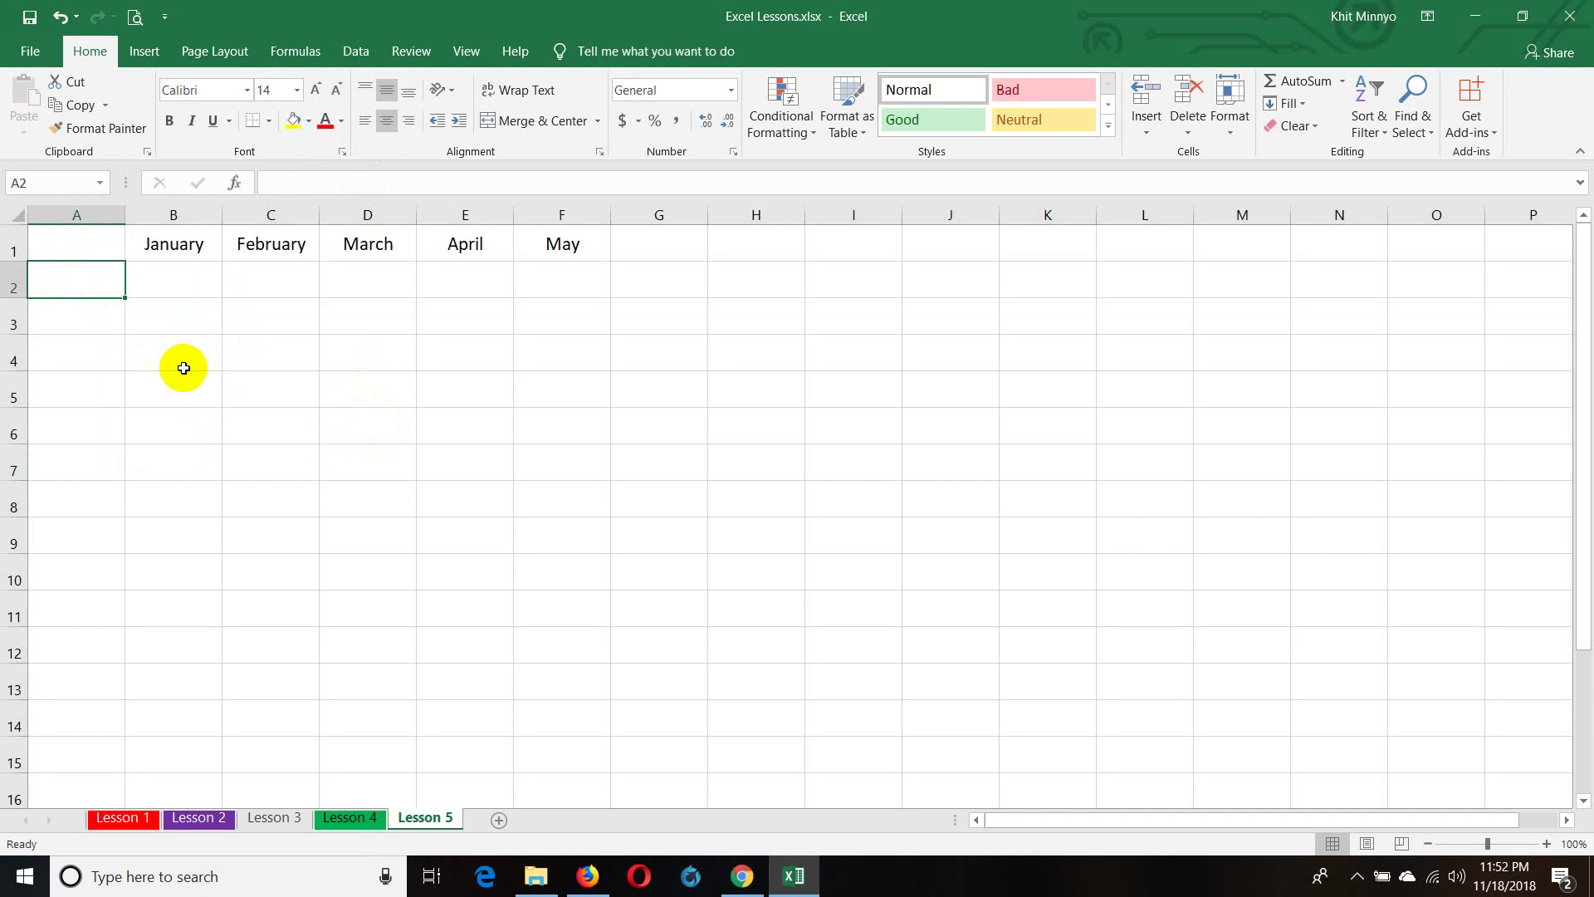
pyautogui.write('Item A')
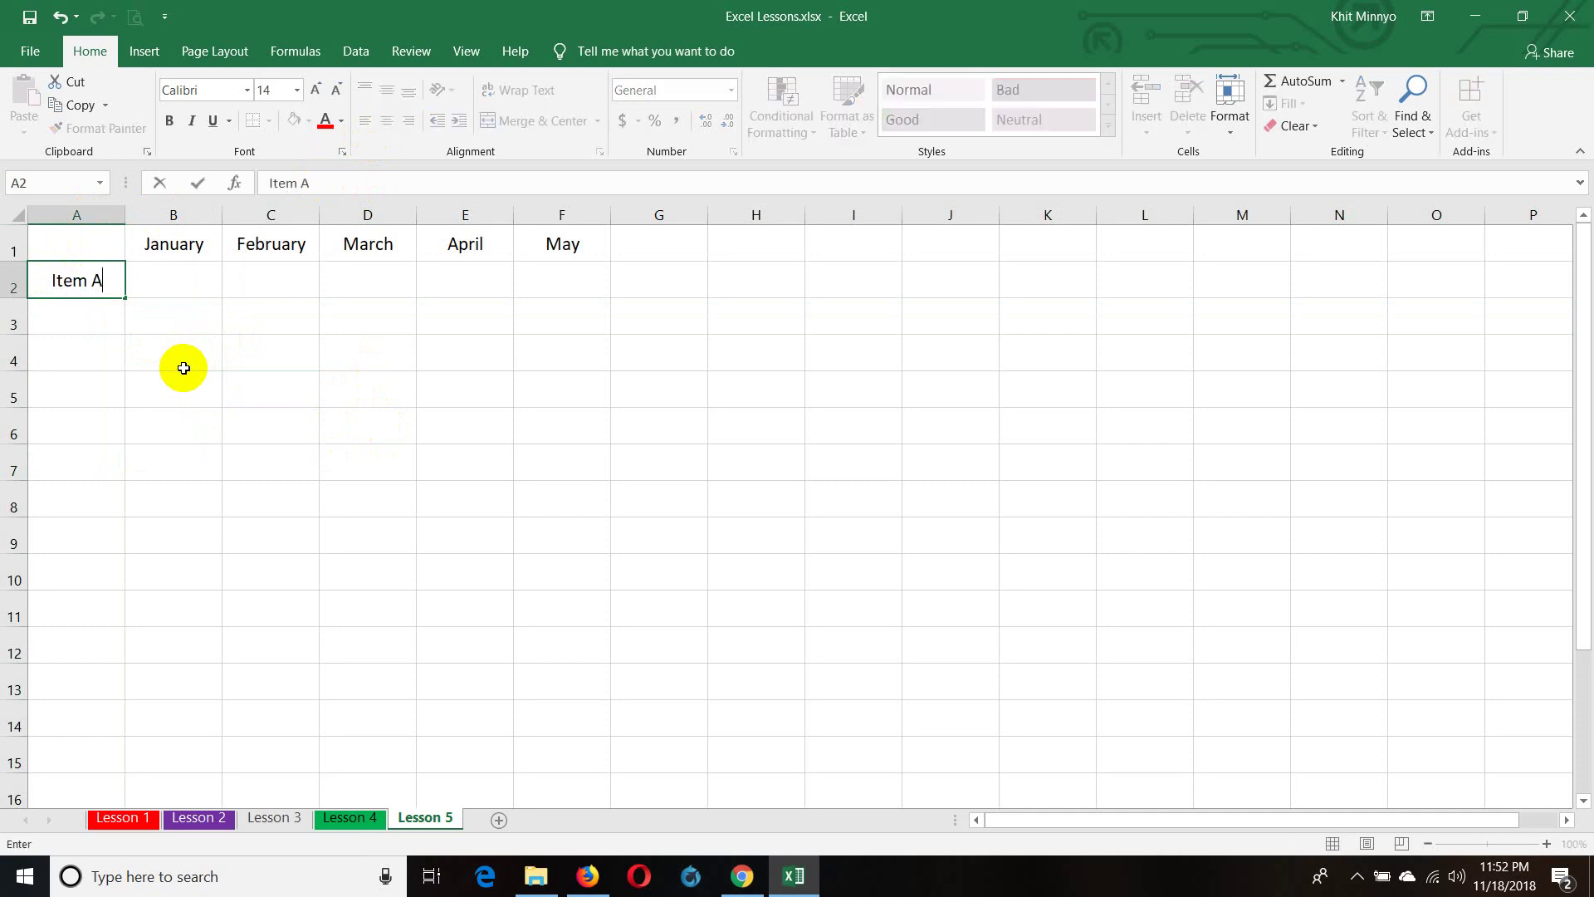
pyautogui.press('Return')
pyautogui.write('Item B')
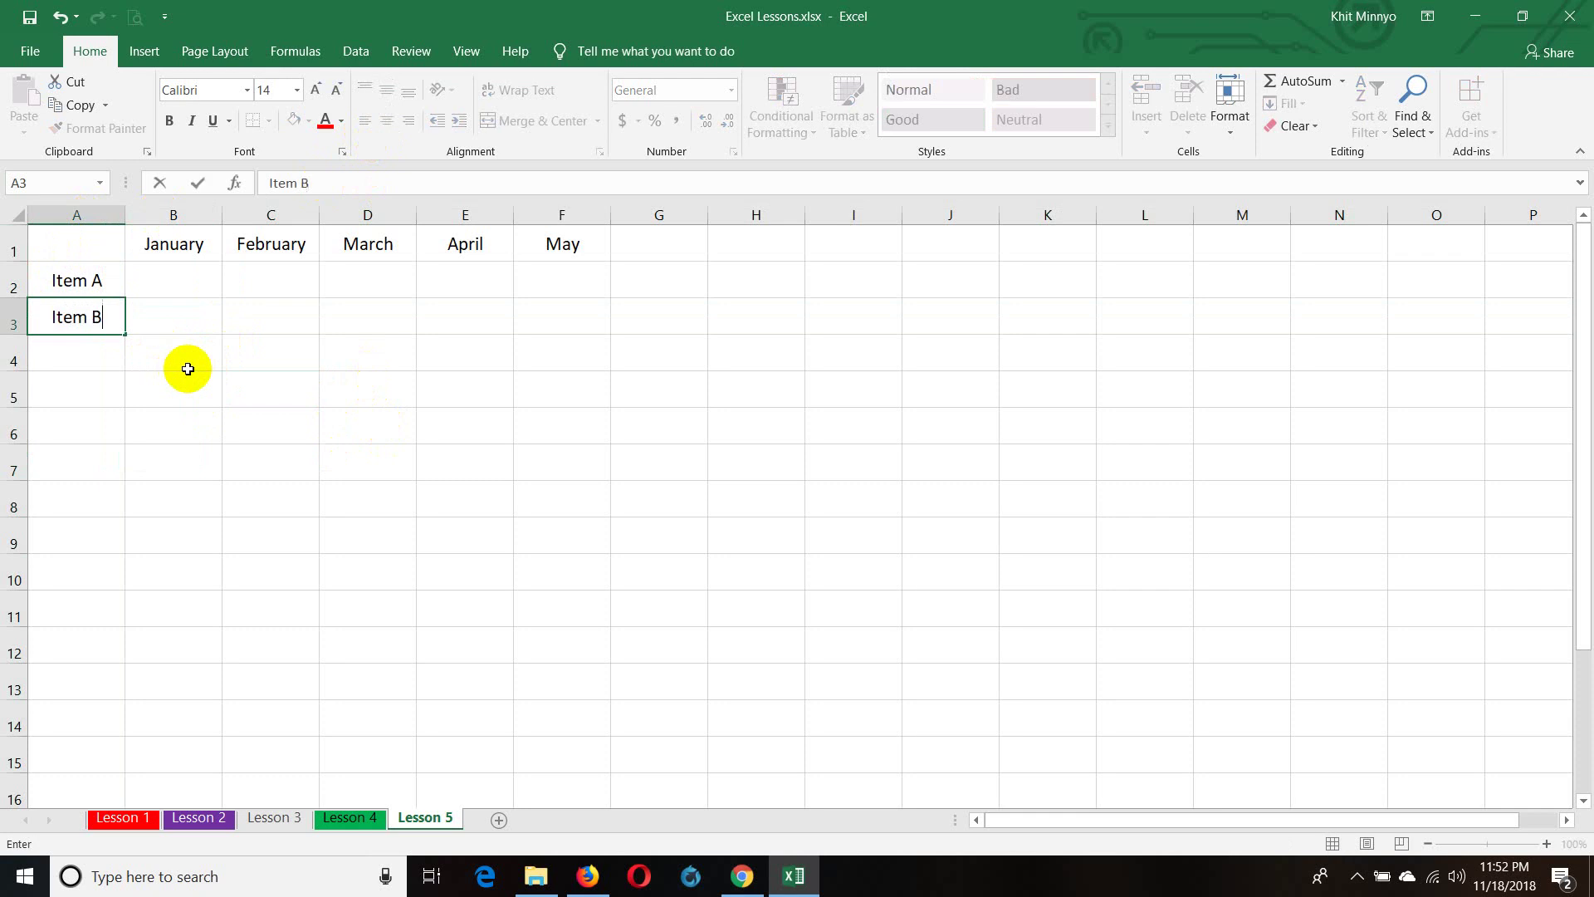
pyautogui.press('Return')
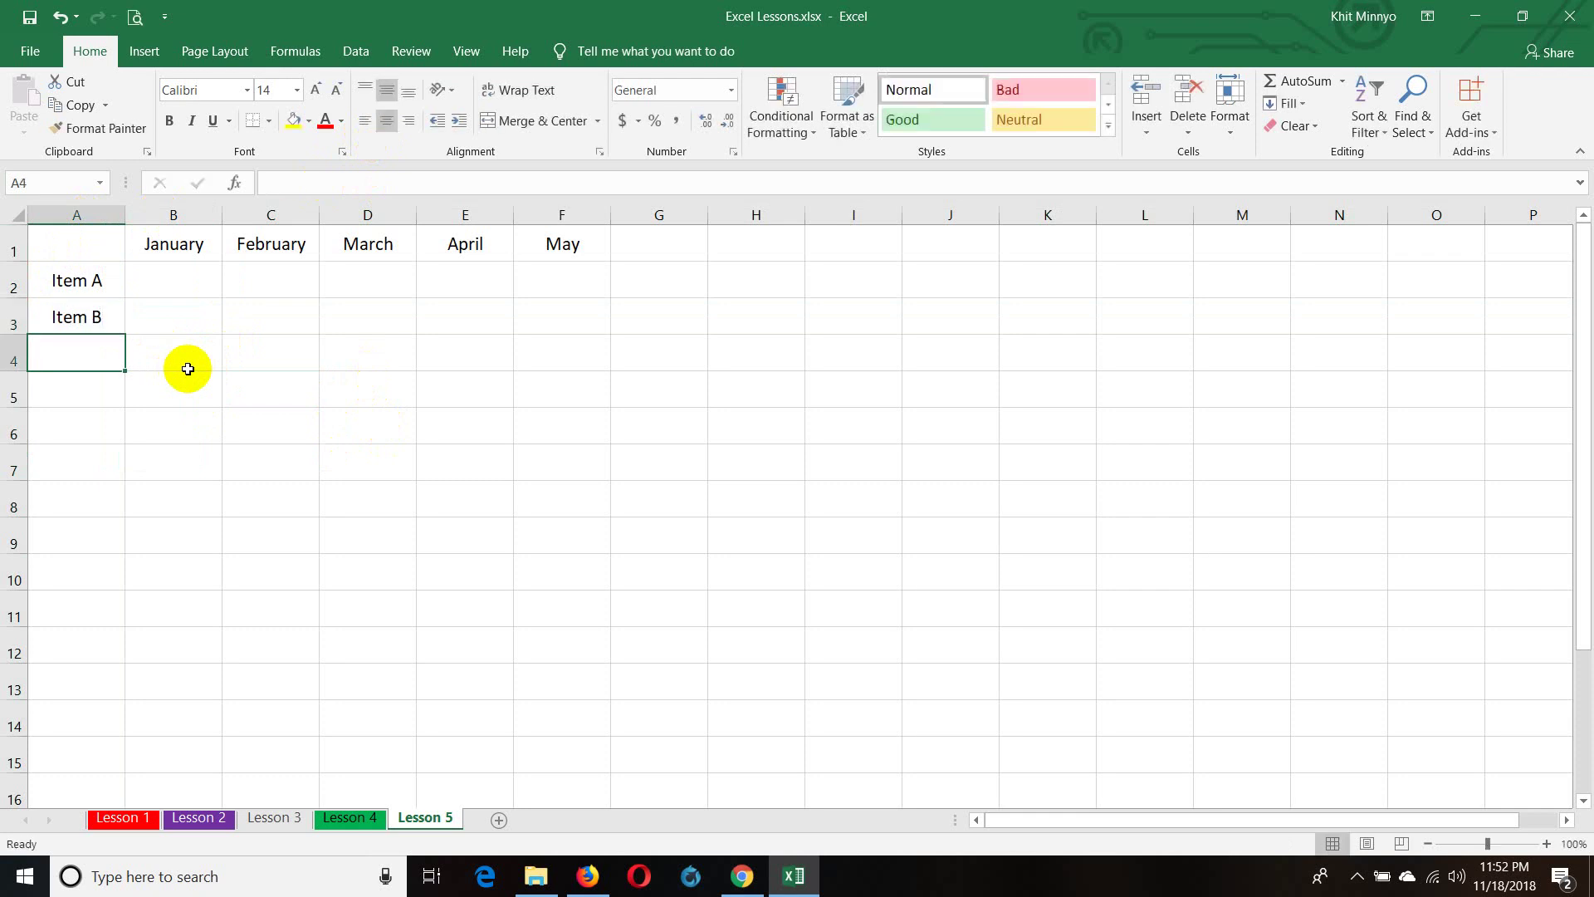
pyautogui.write('Item C')
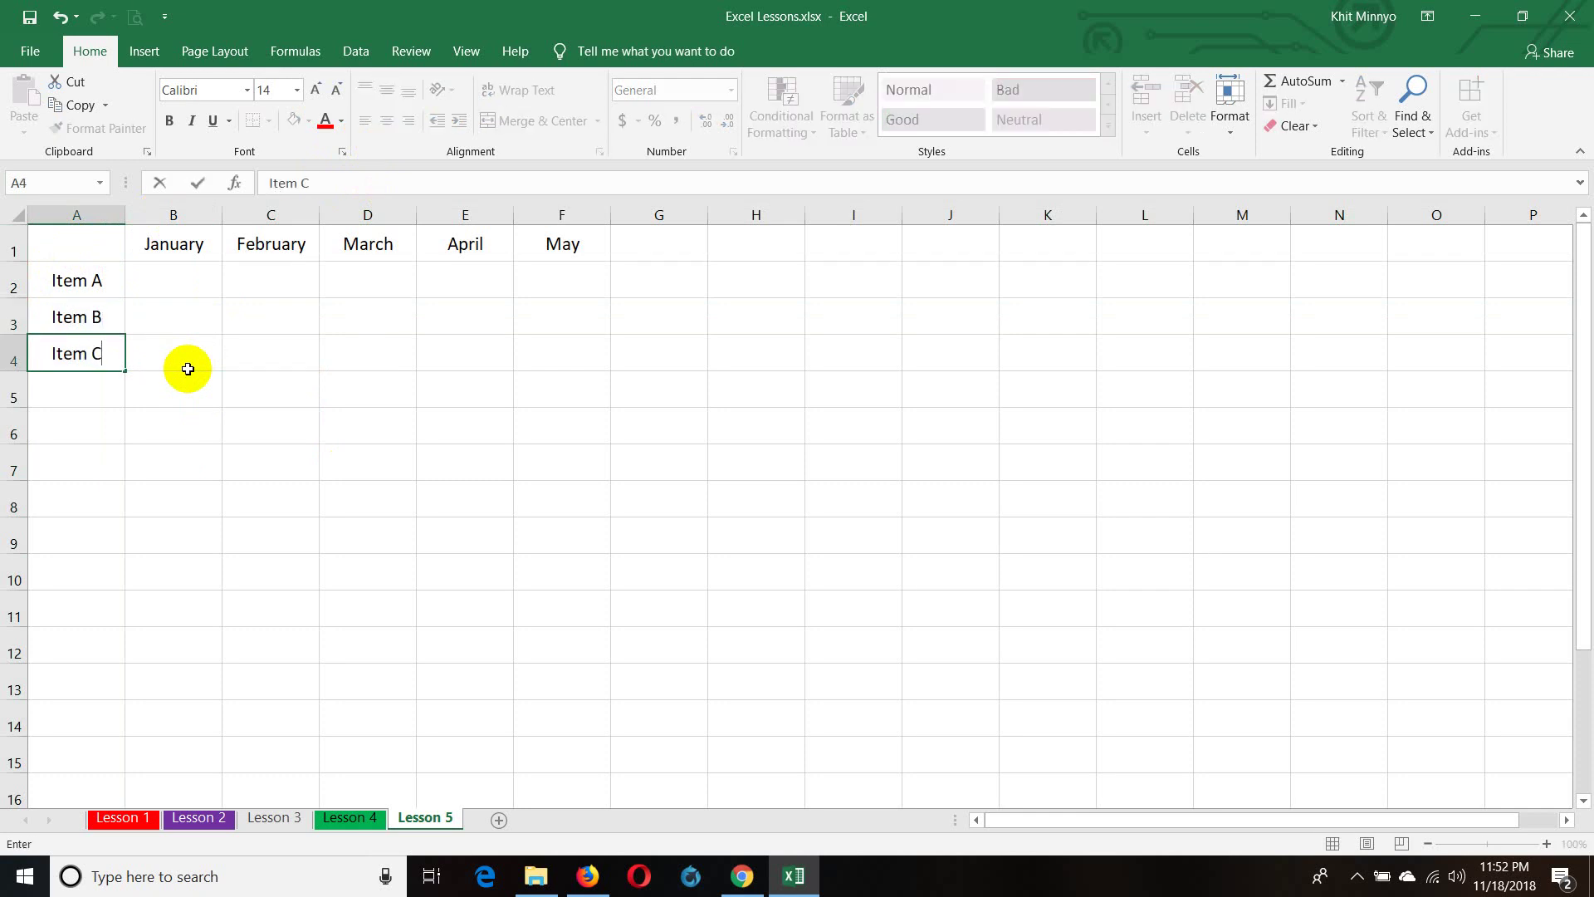
pyautogui.press('Return')
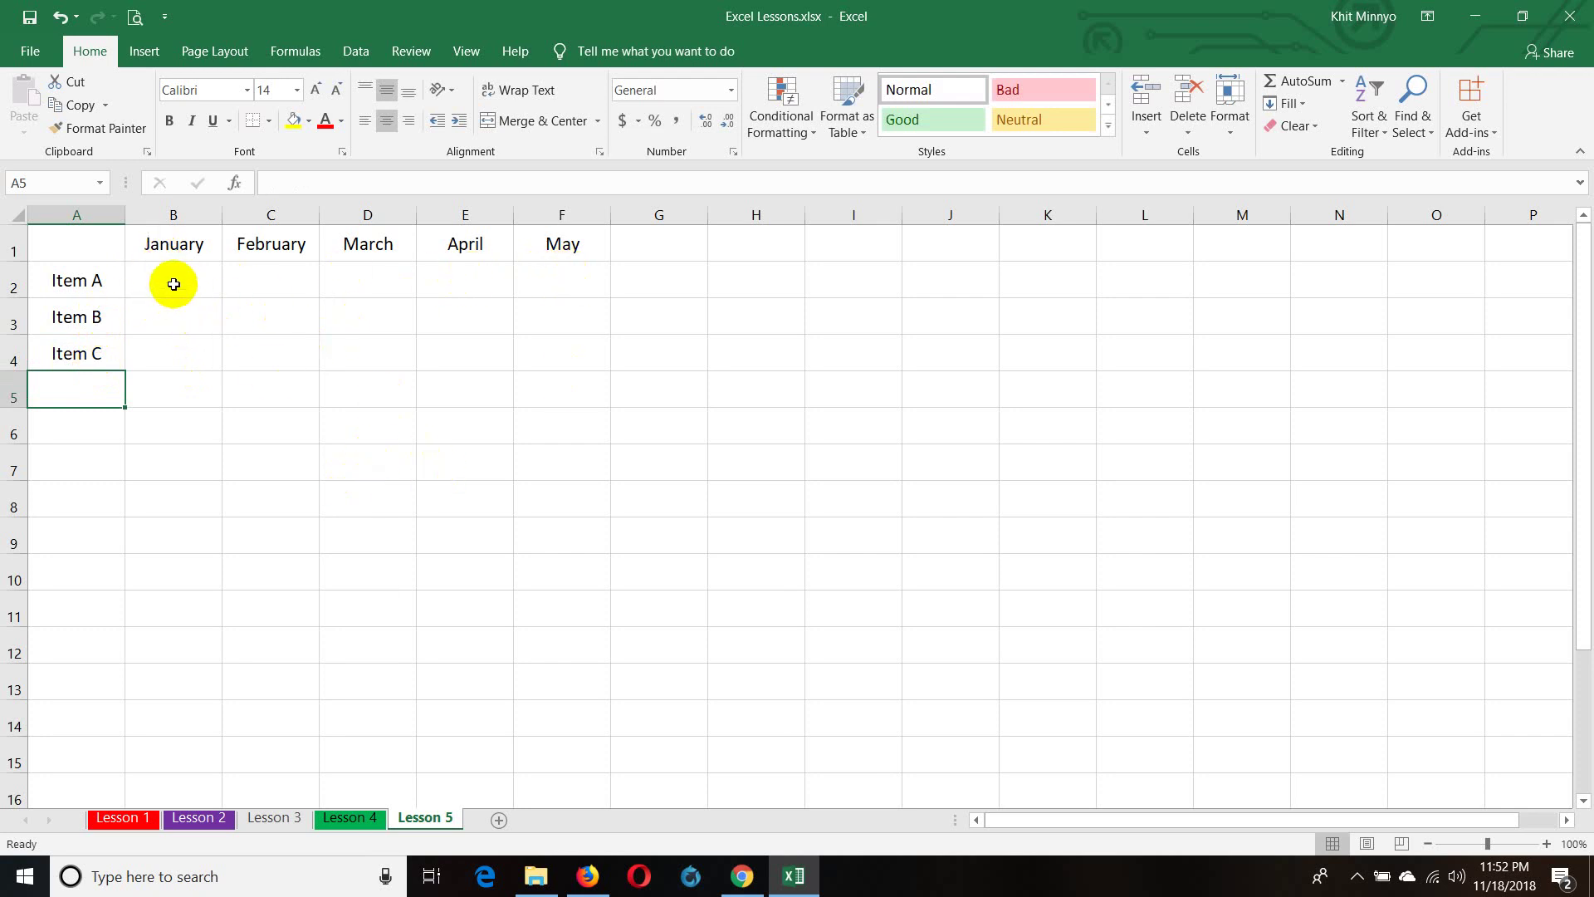
# - Replace the placeholders with MPT, Telenor and Ooredoo, then select A2:A4
pyautogui.click(88, 288)
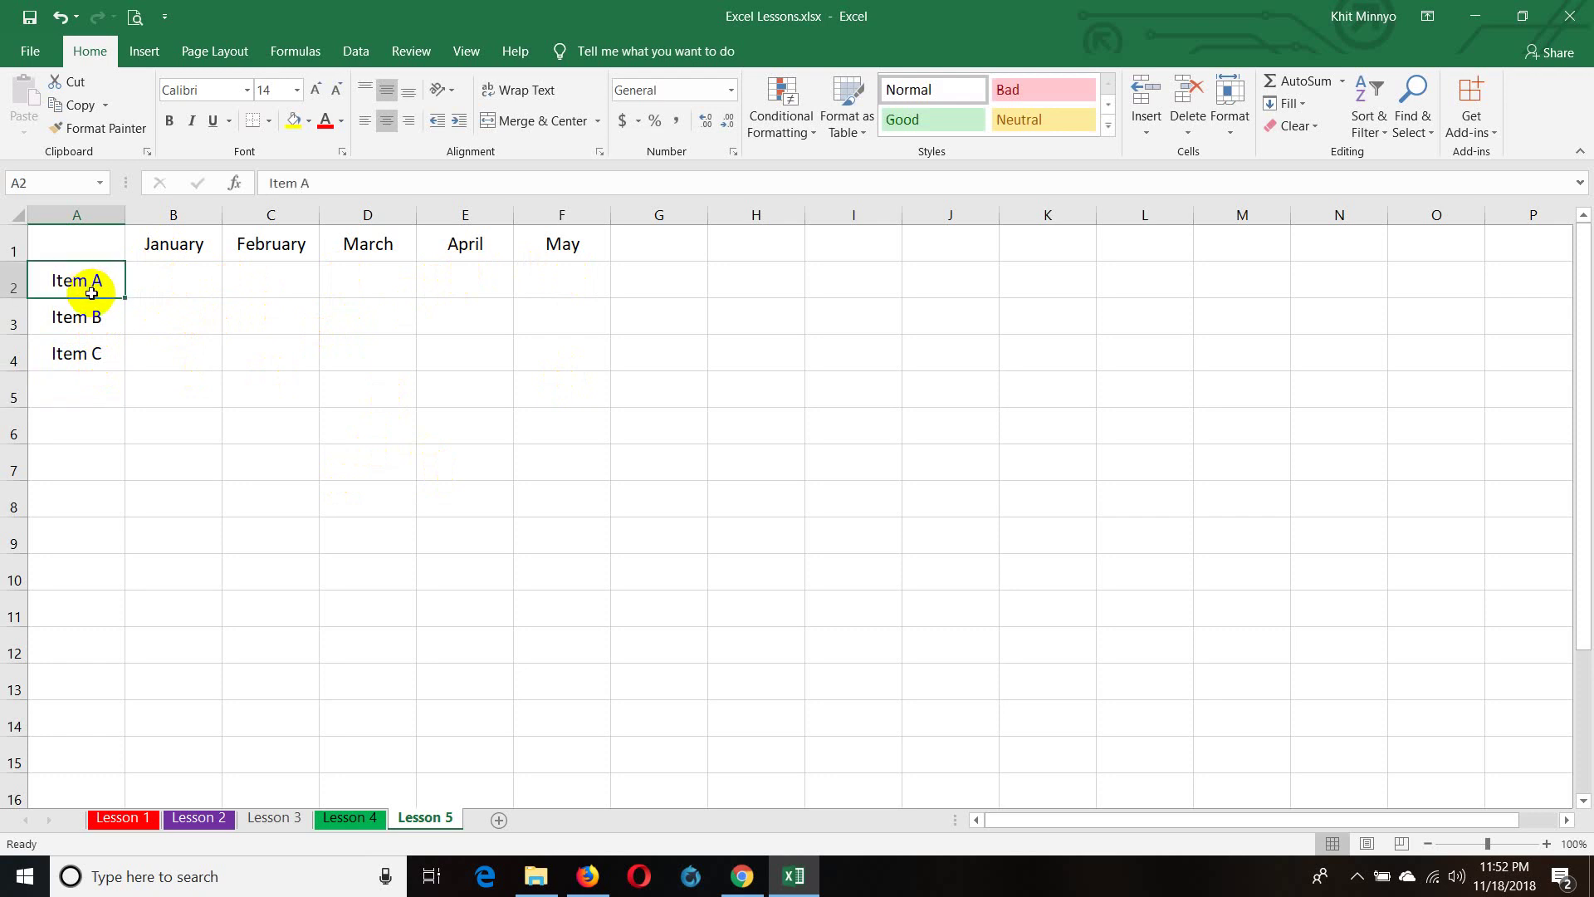
pyautogui.write('MPT')
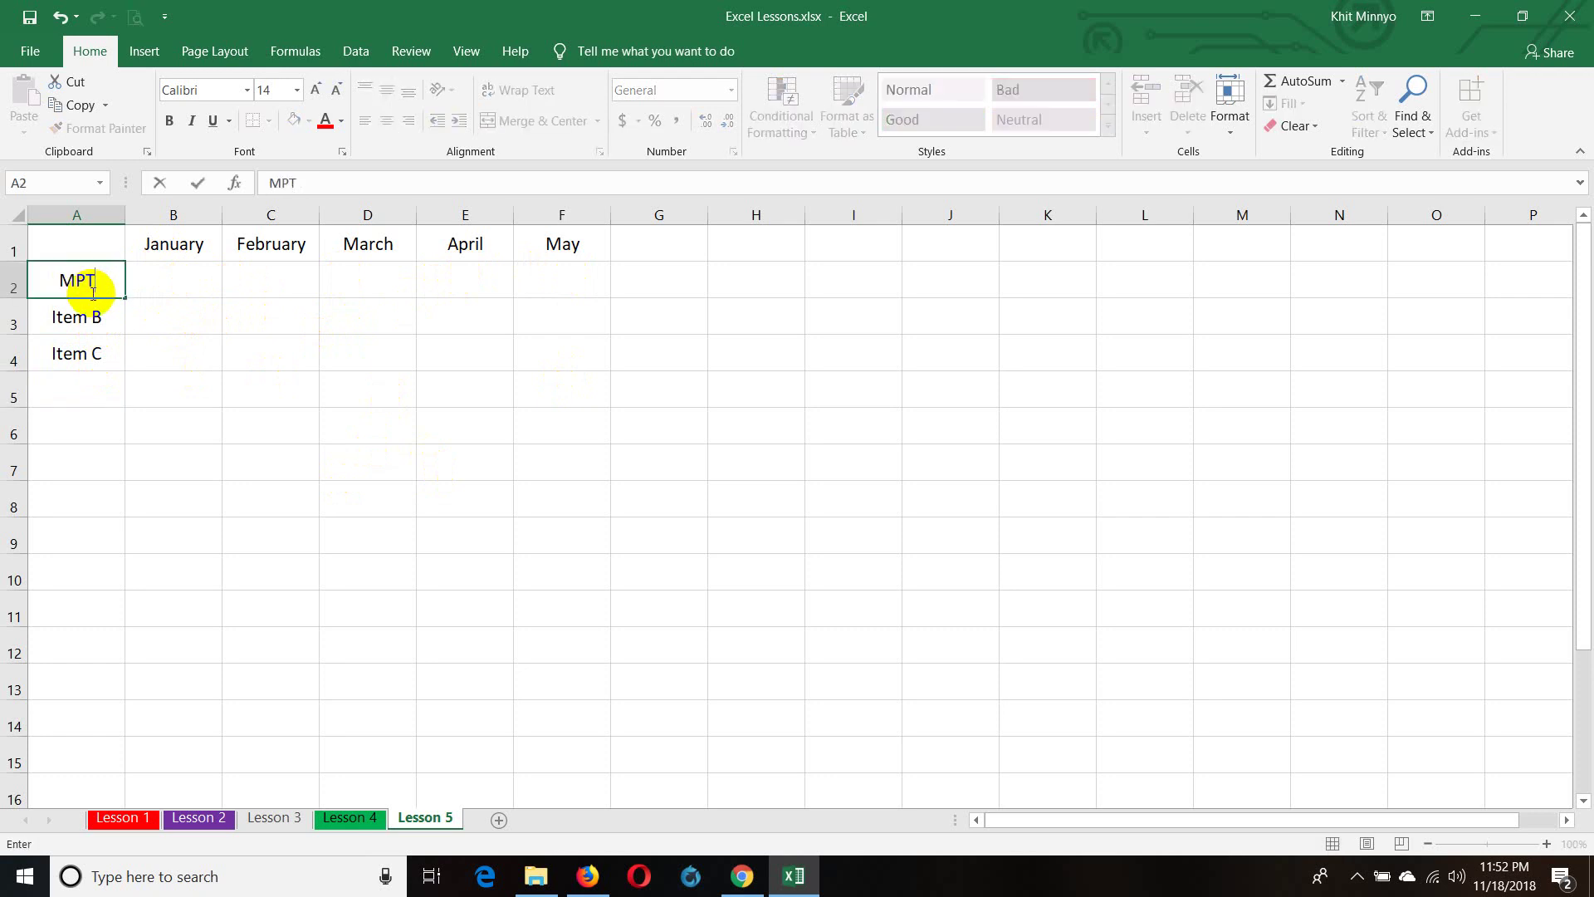
pyautogui.press('Return')
pyautogui.write('Telenor')
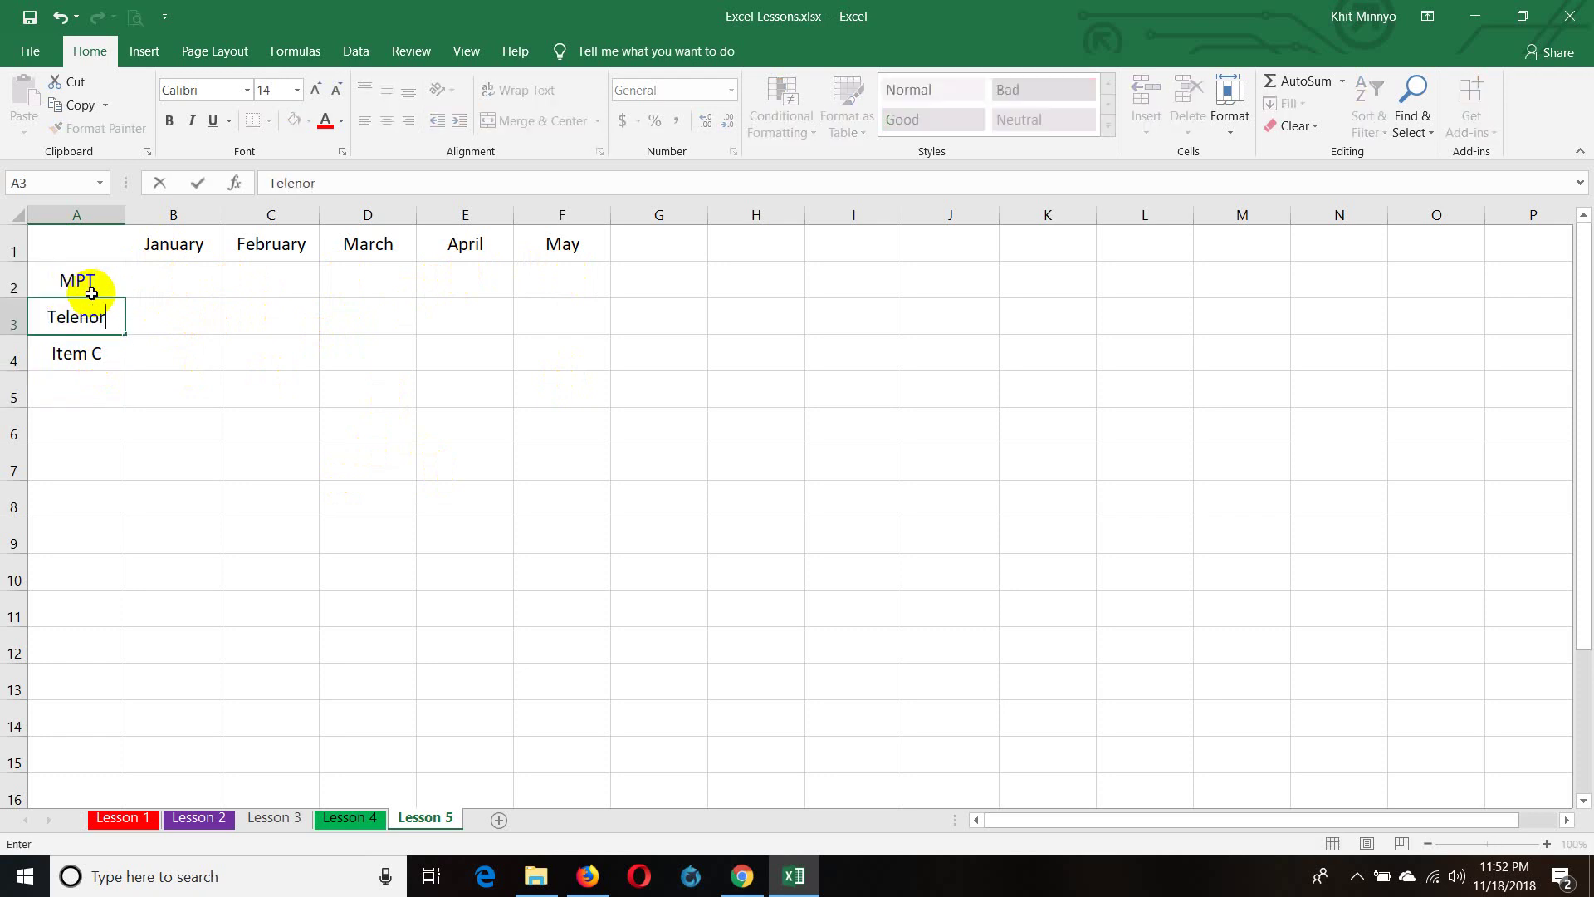
pyautogui.press('Return')
pyautogui.write('Ooredoo')
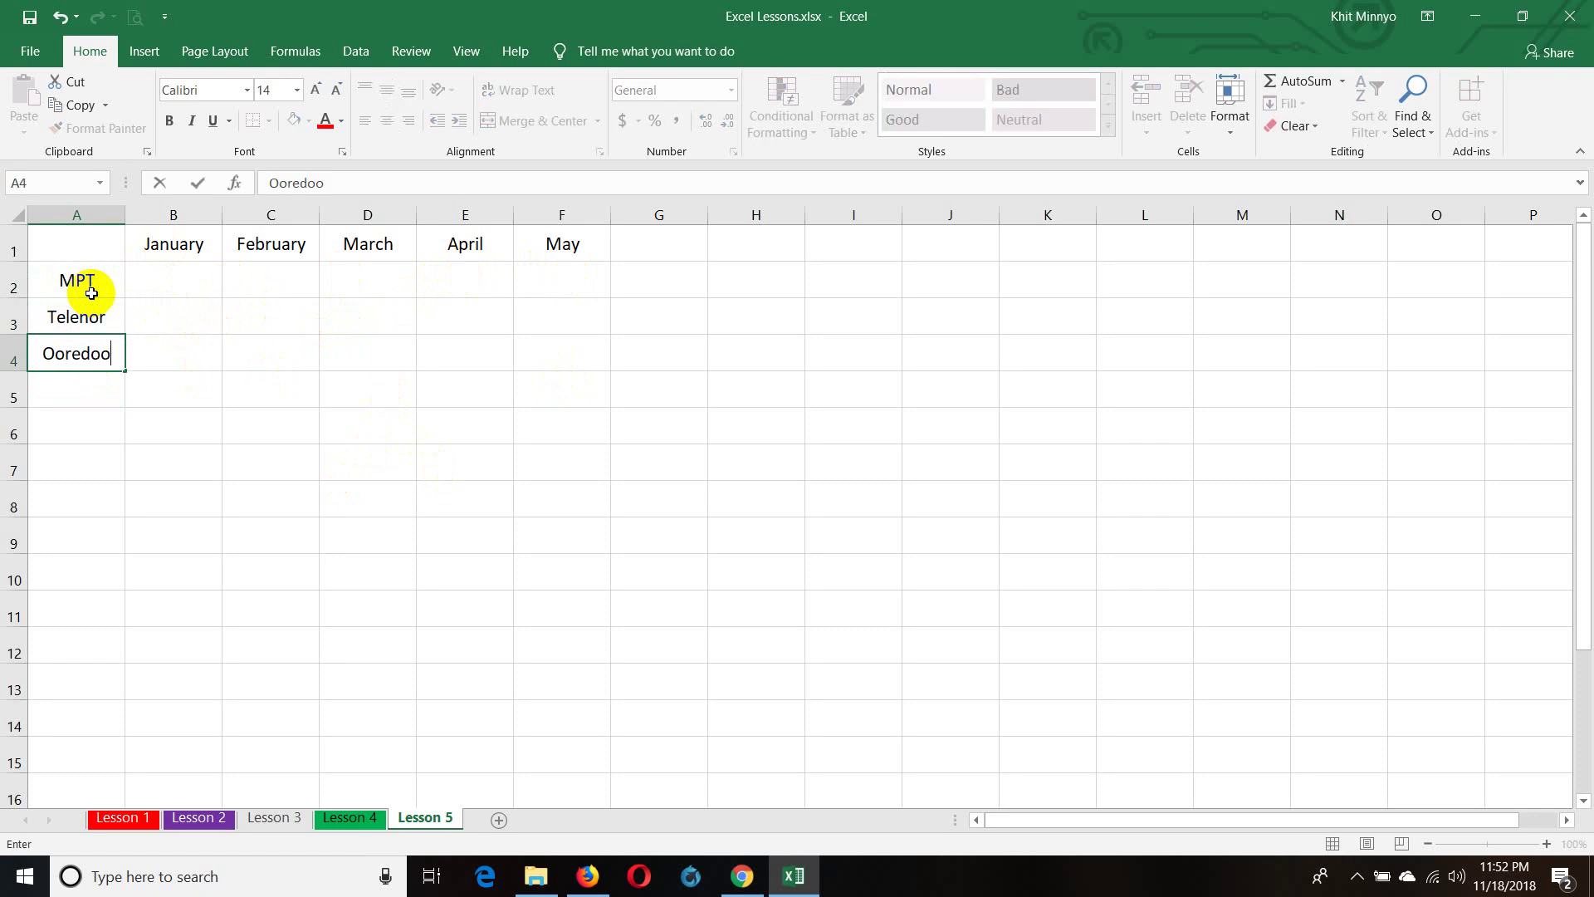
pyautogui.press('Return')
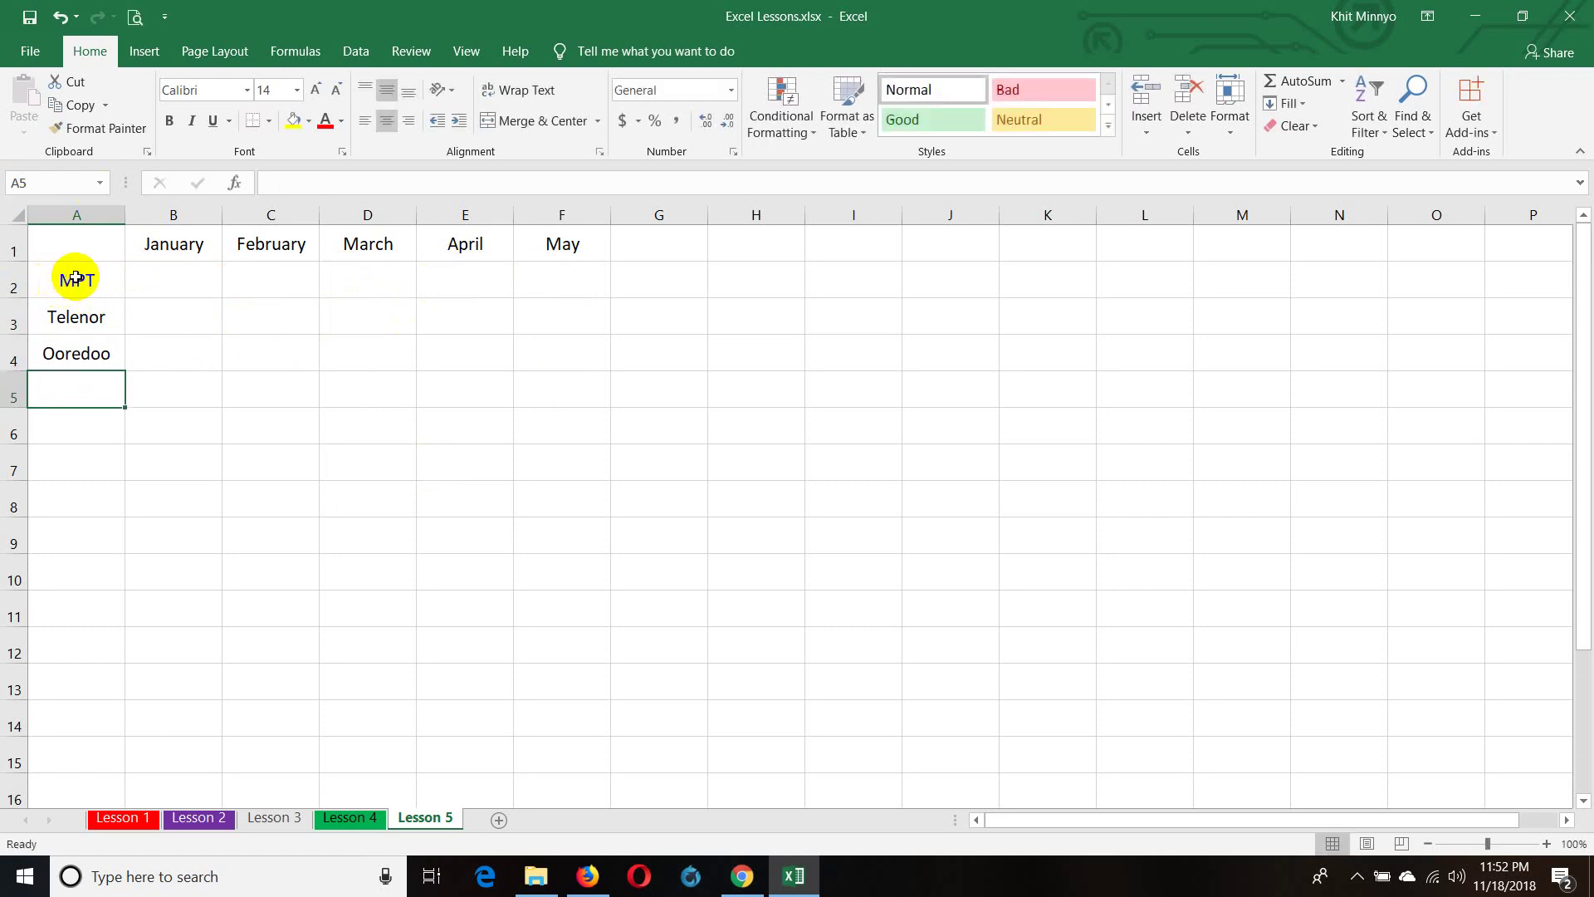
pyautogui.moveTo(74, 278)
pyautogui.mouseDown()
pyautogui.moveTo(67, 316)
pyautogui.moveTo(88, 352)
pyautogui.mouseUp()
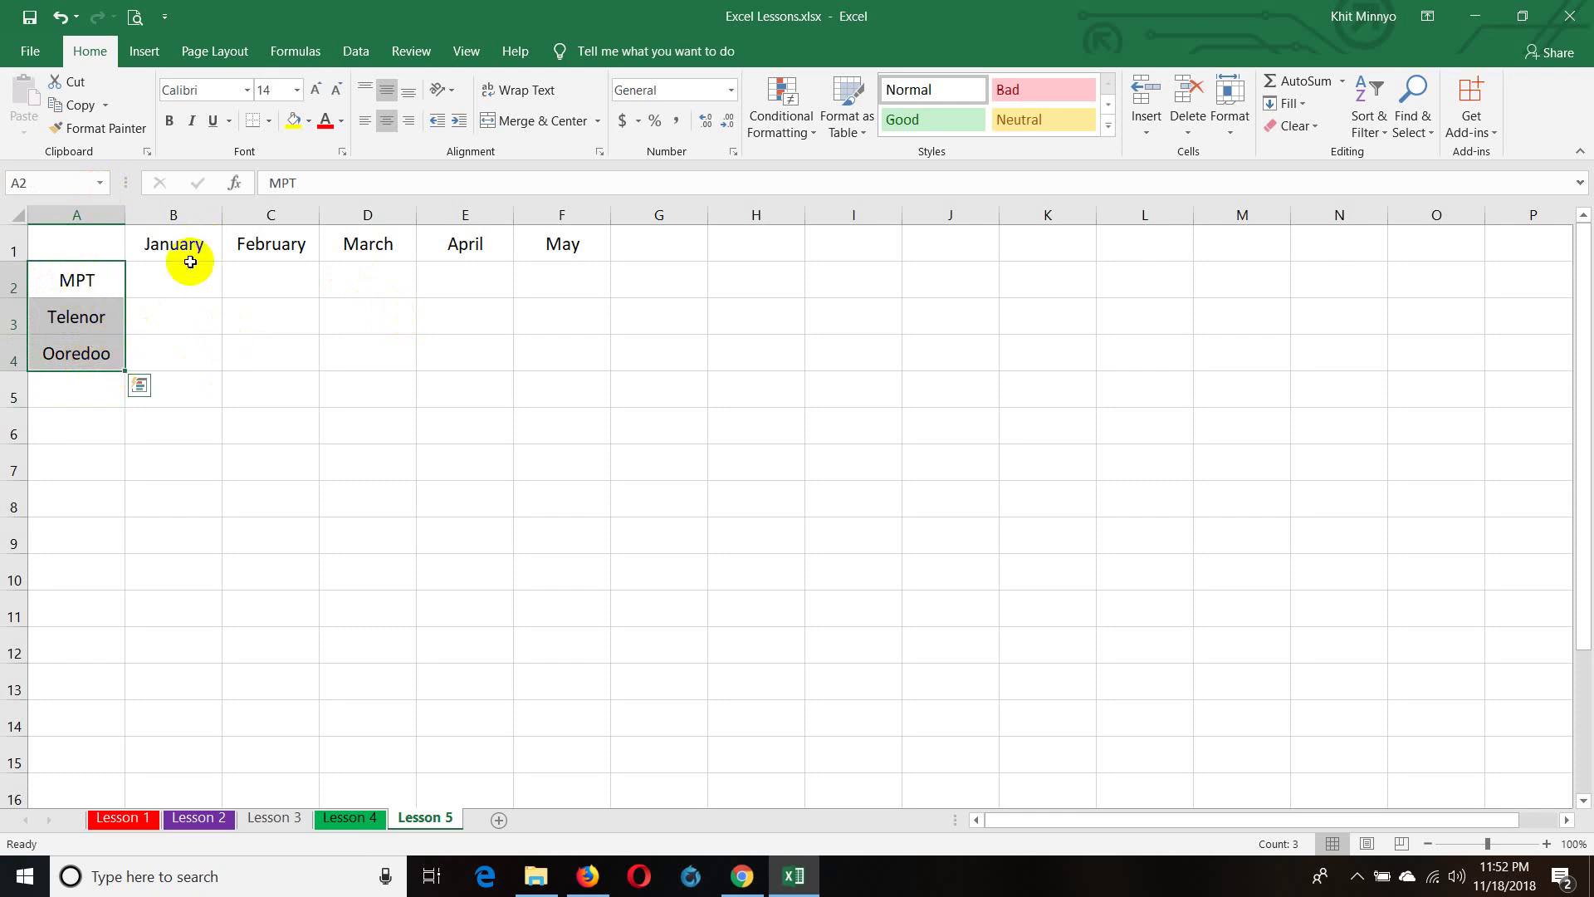
# - Enter January figures 500000, 400000 and 350000 in B2:B4
pyautogui.click(170, 291)
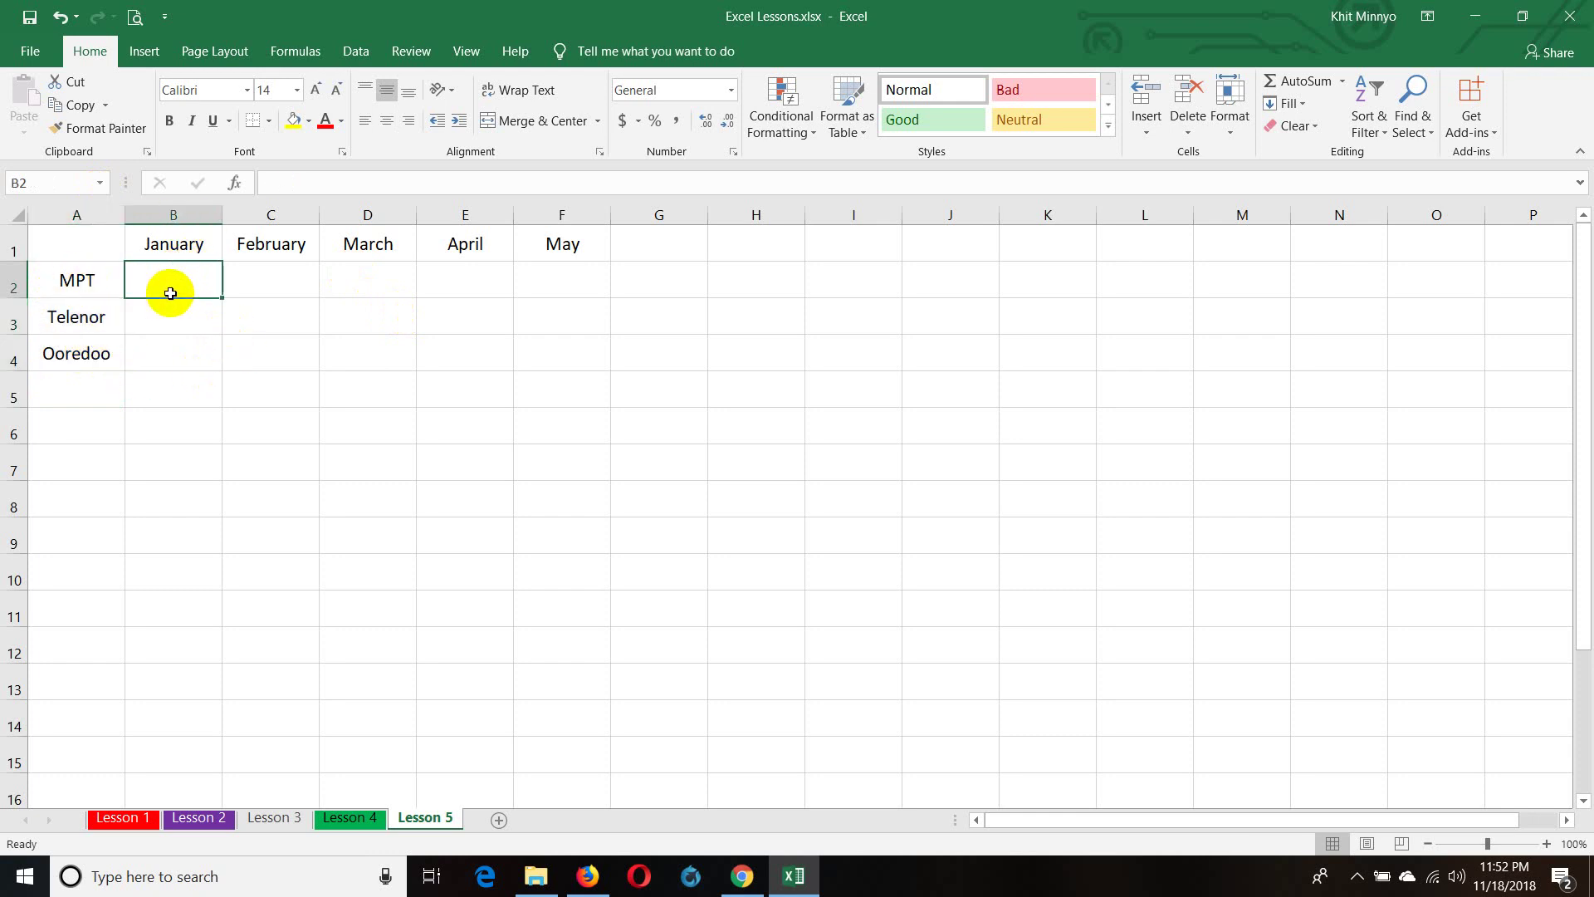
pyautogui.write('500000')
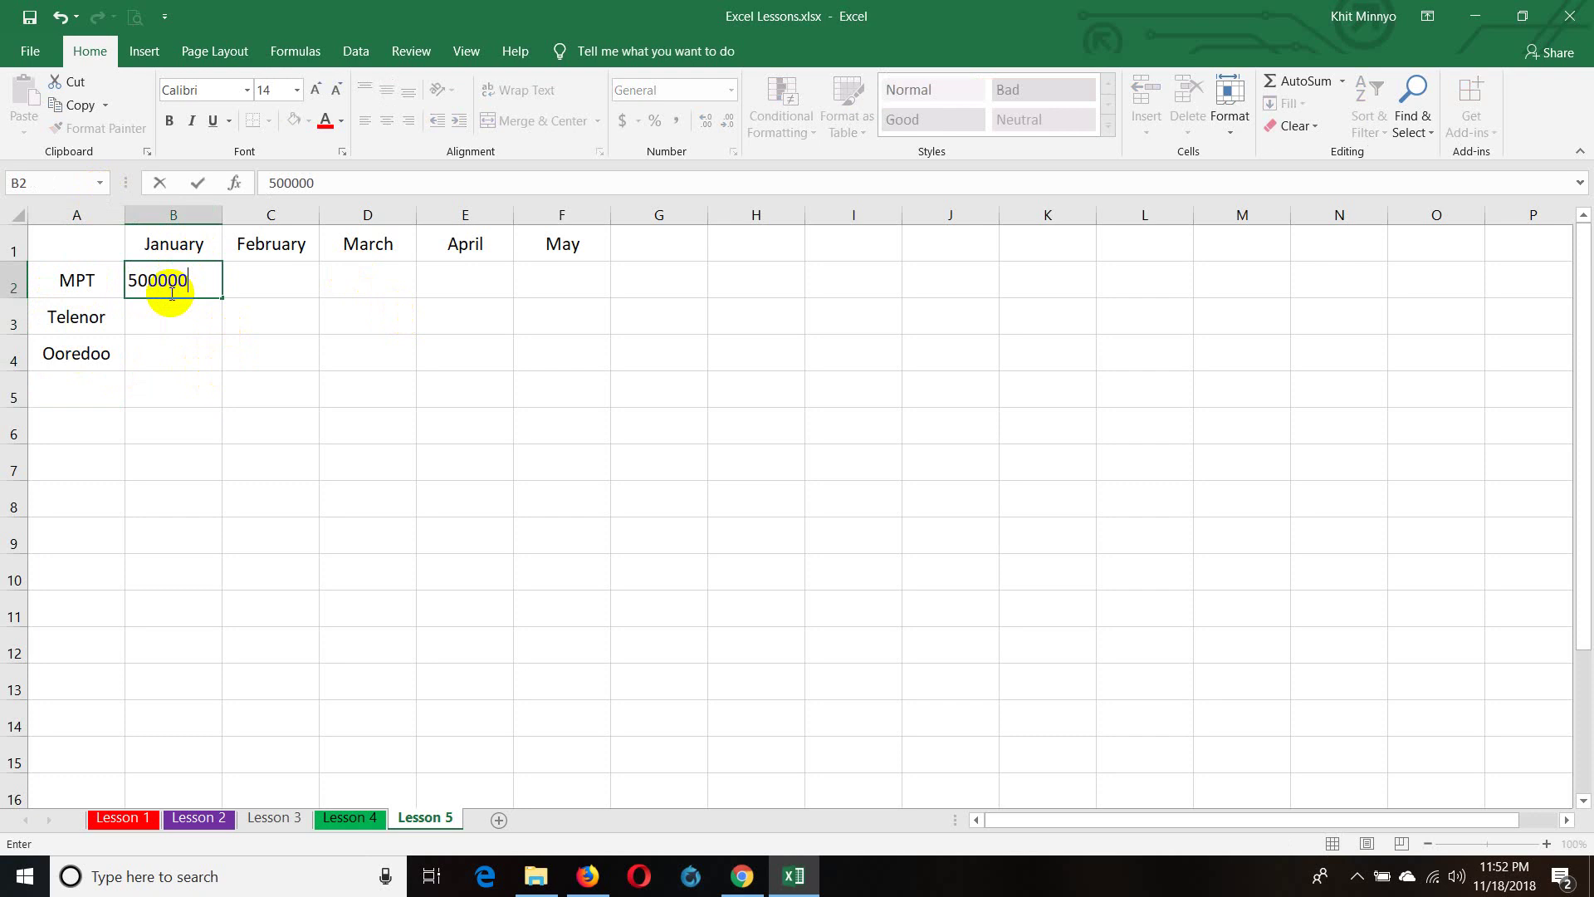
pyautogui.press('Return')
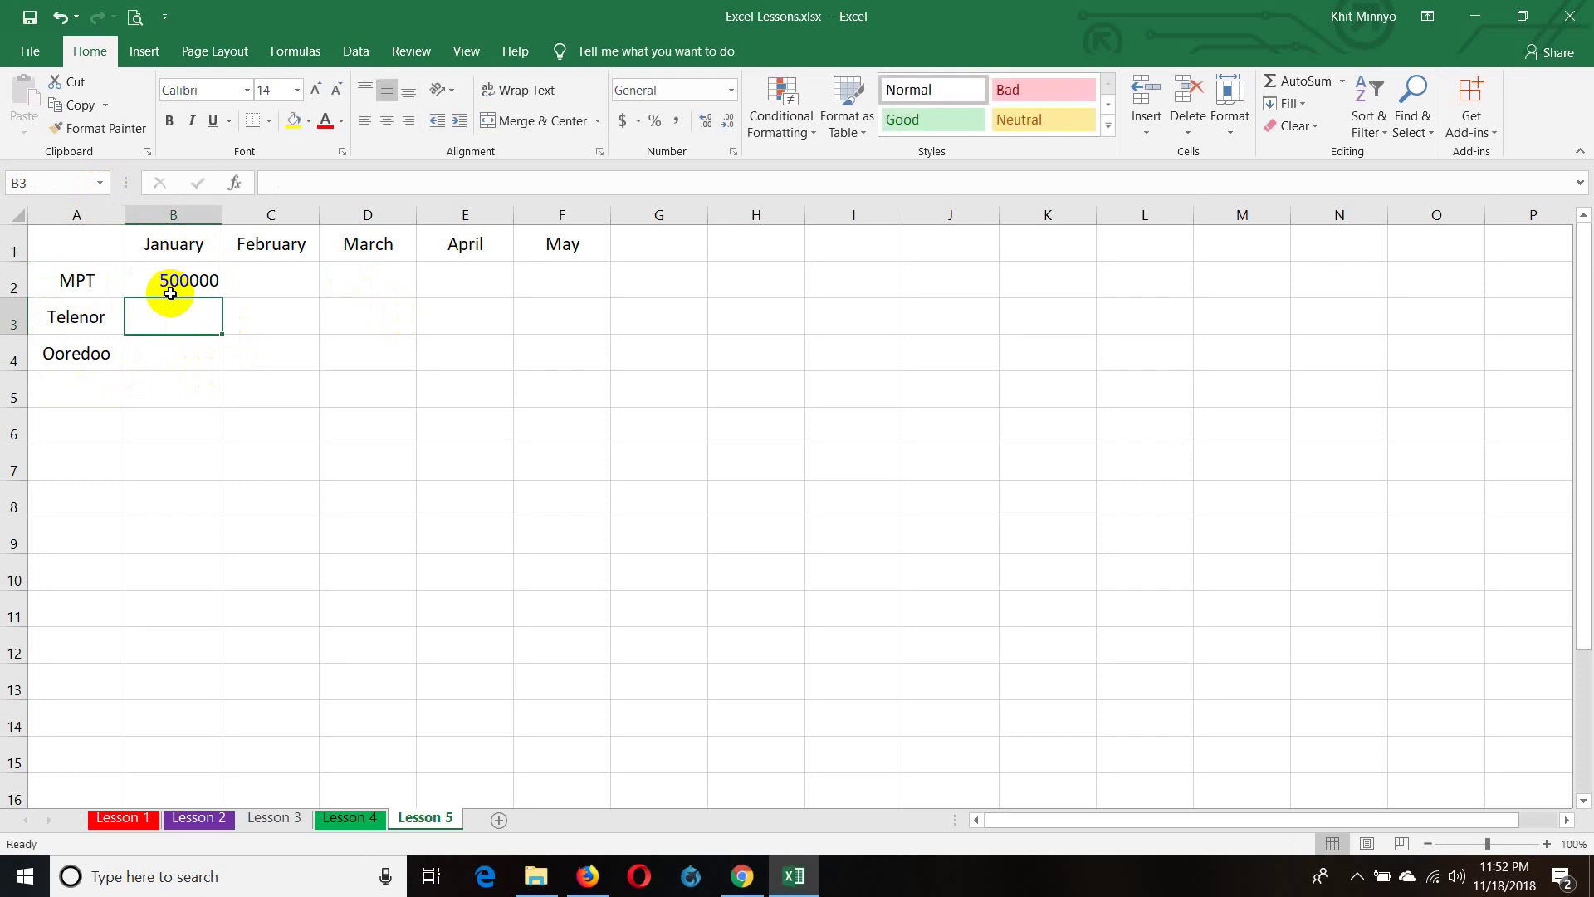
pyautogui.write('400000')
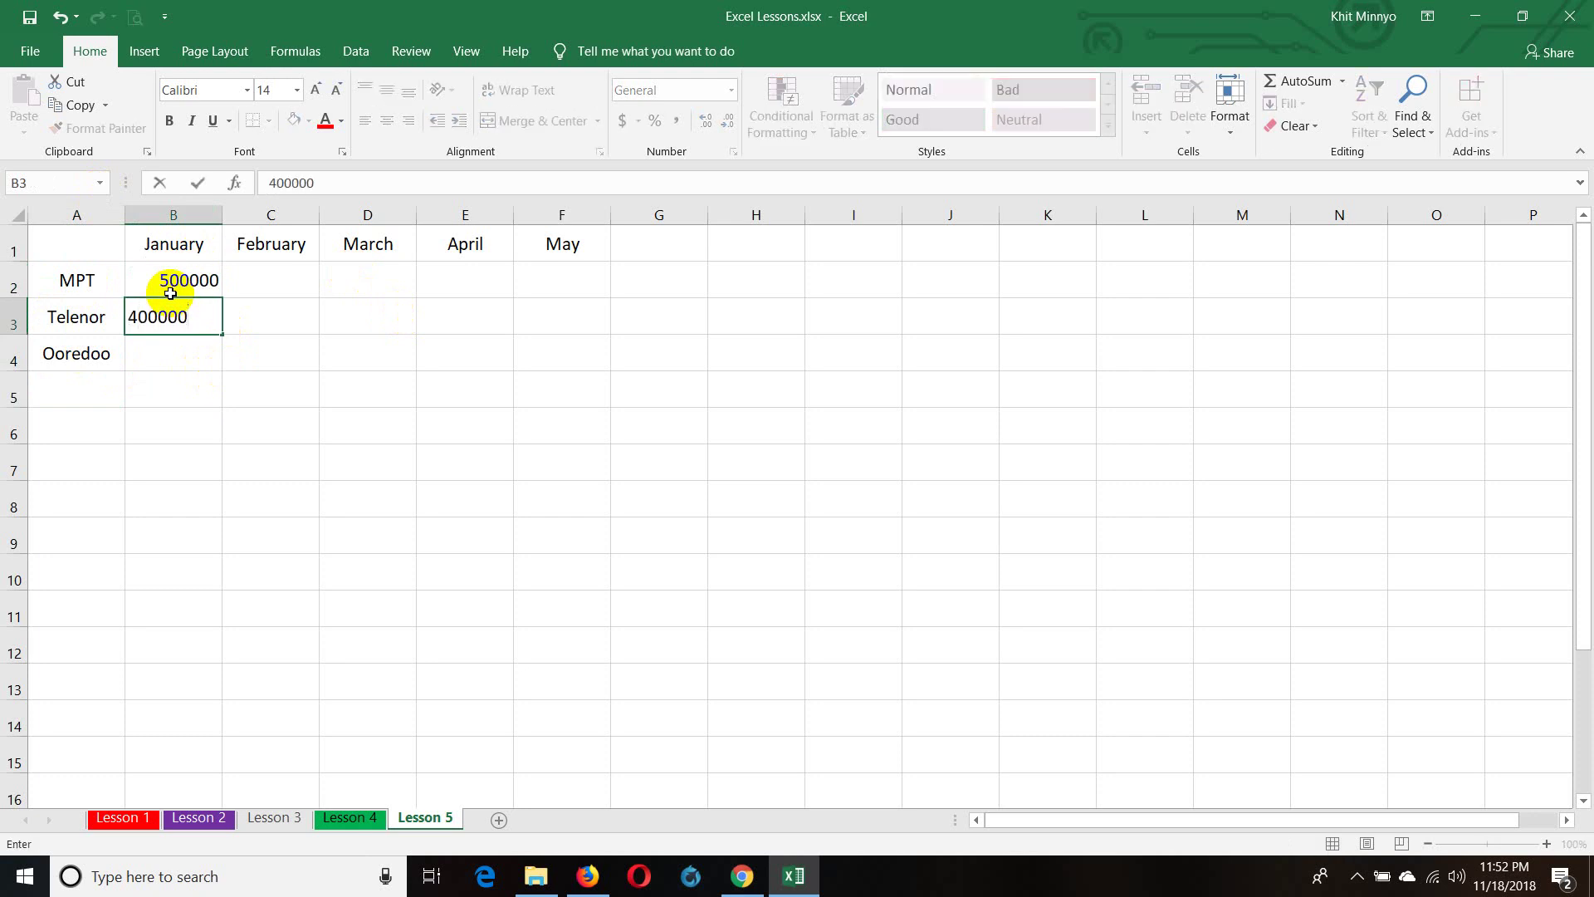
pyautogui.press('Return')
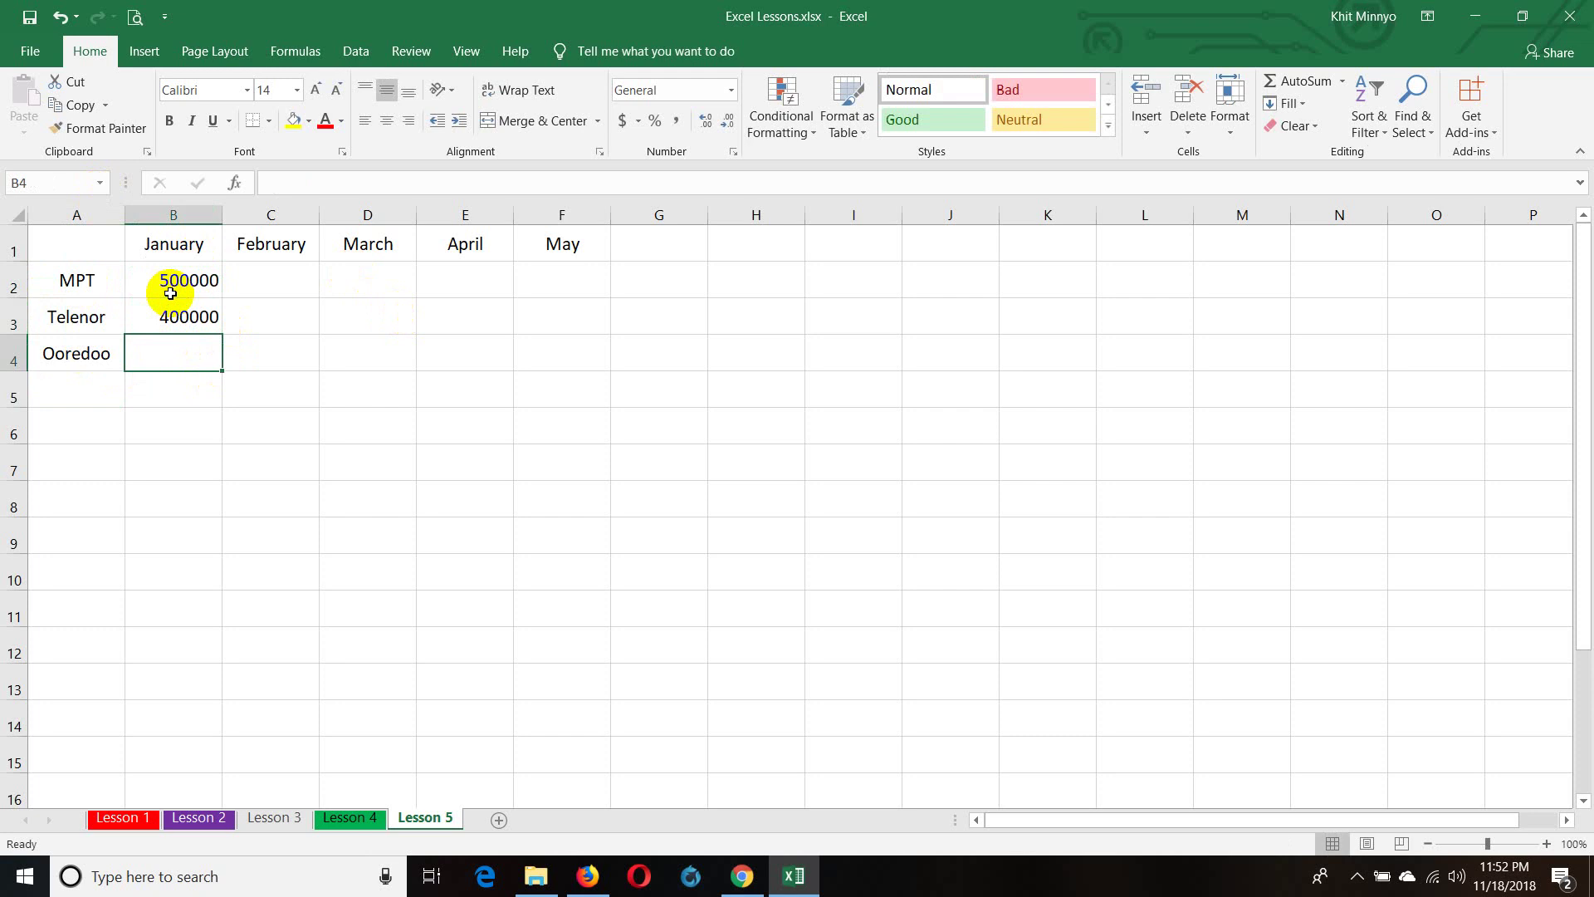
pyautogui.write('350000')
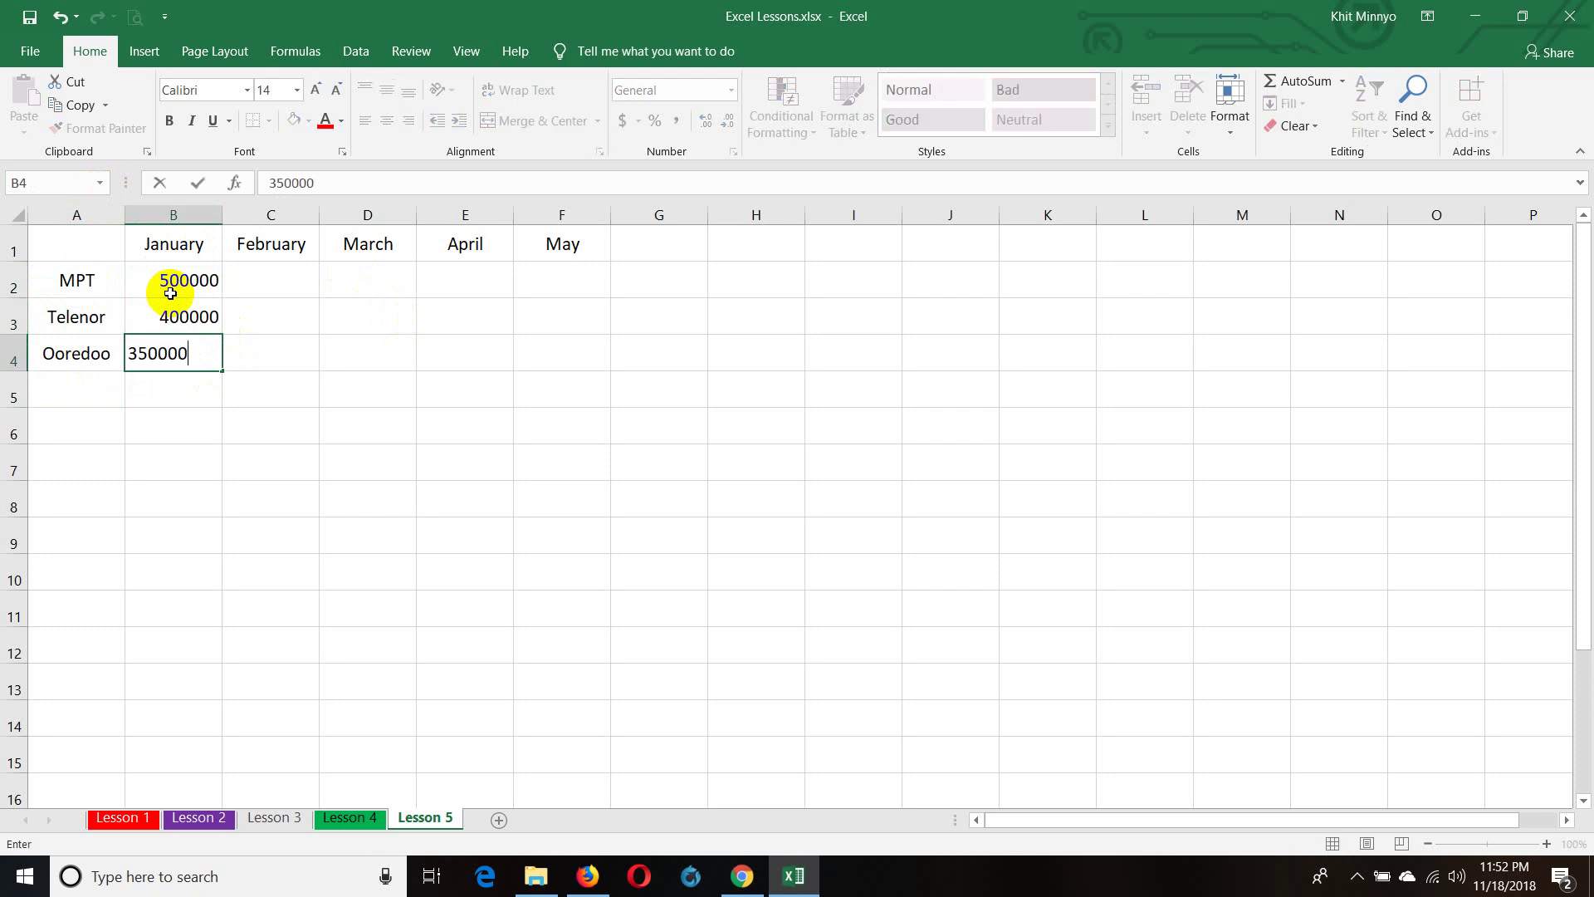
pyautogui.press('Return')
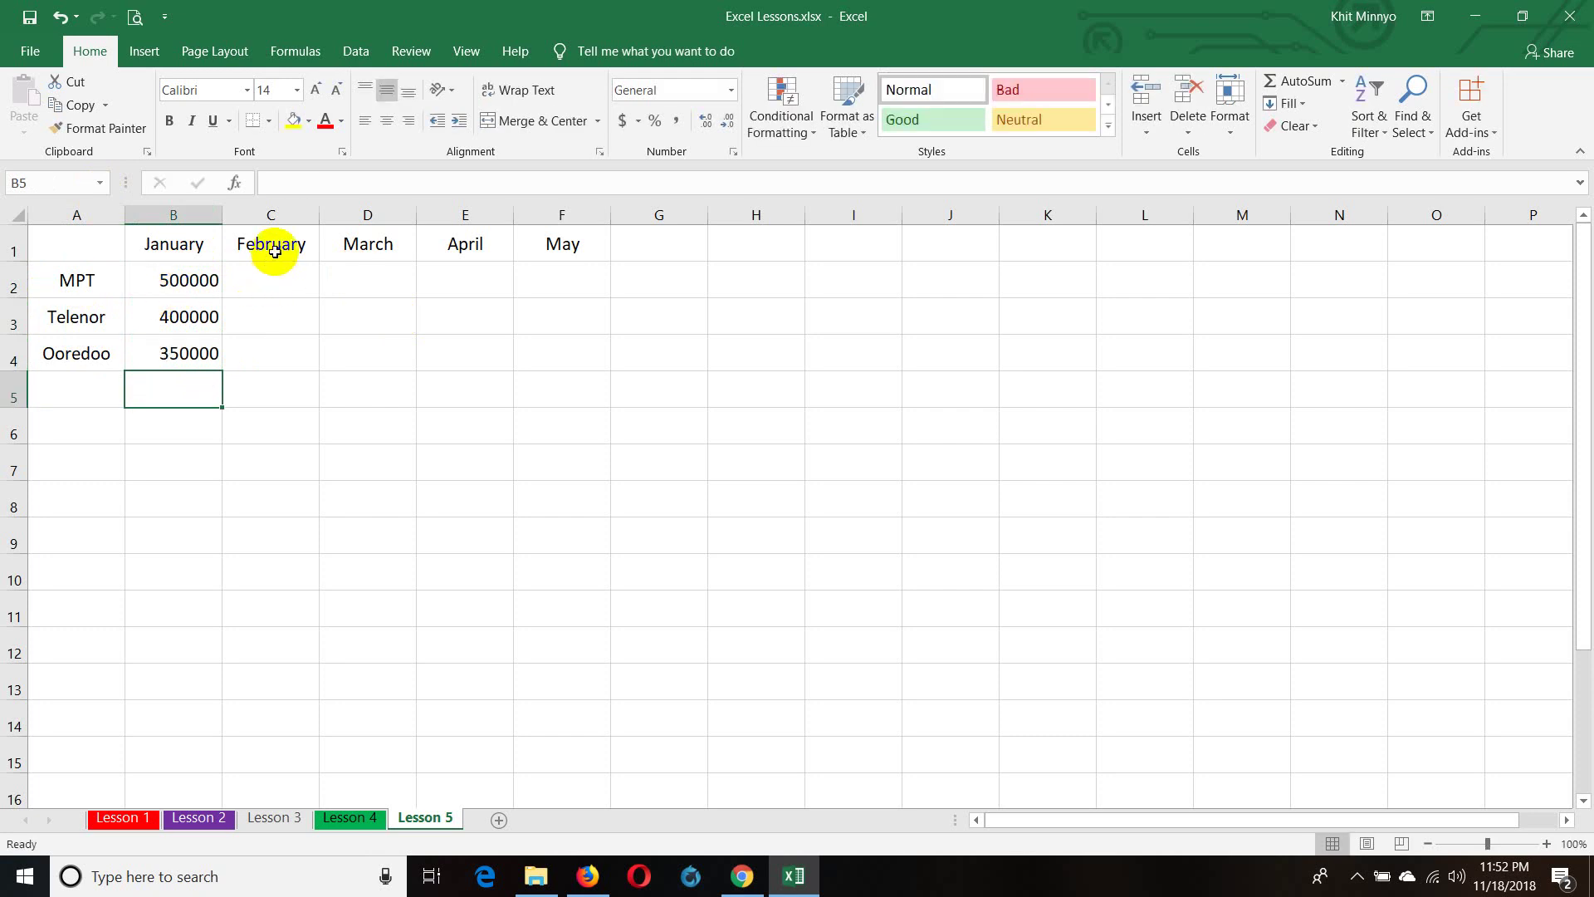
# - Enter February figures 400000, 420000 and 400000 in C2:C4
pyautogui.click(277, 282)
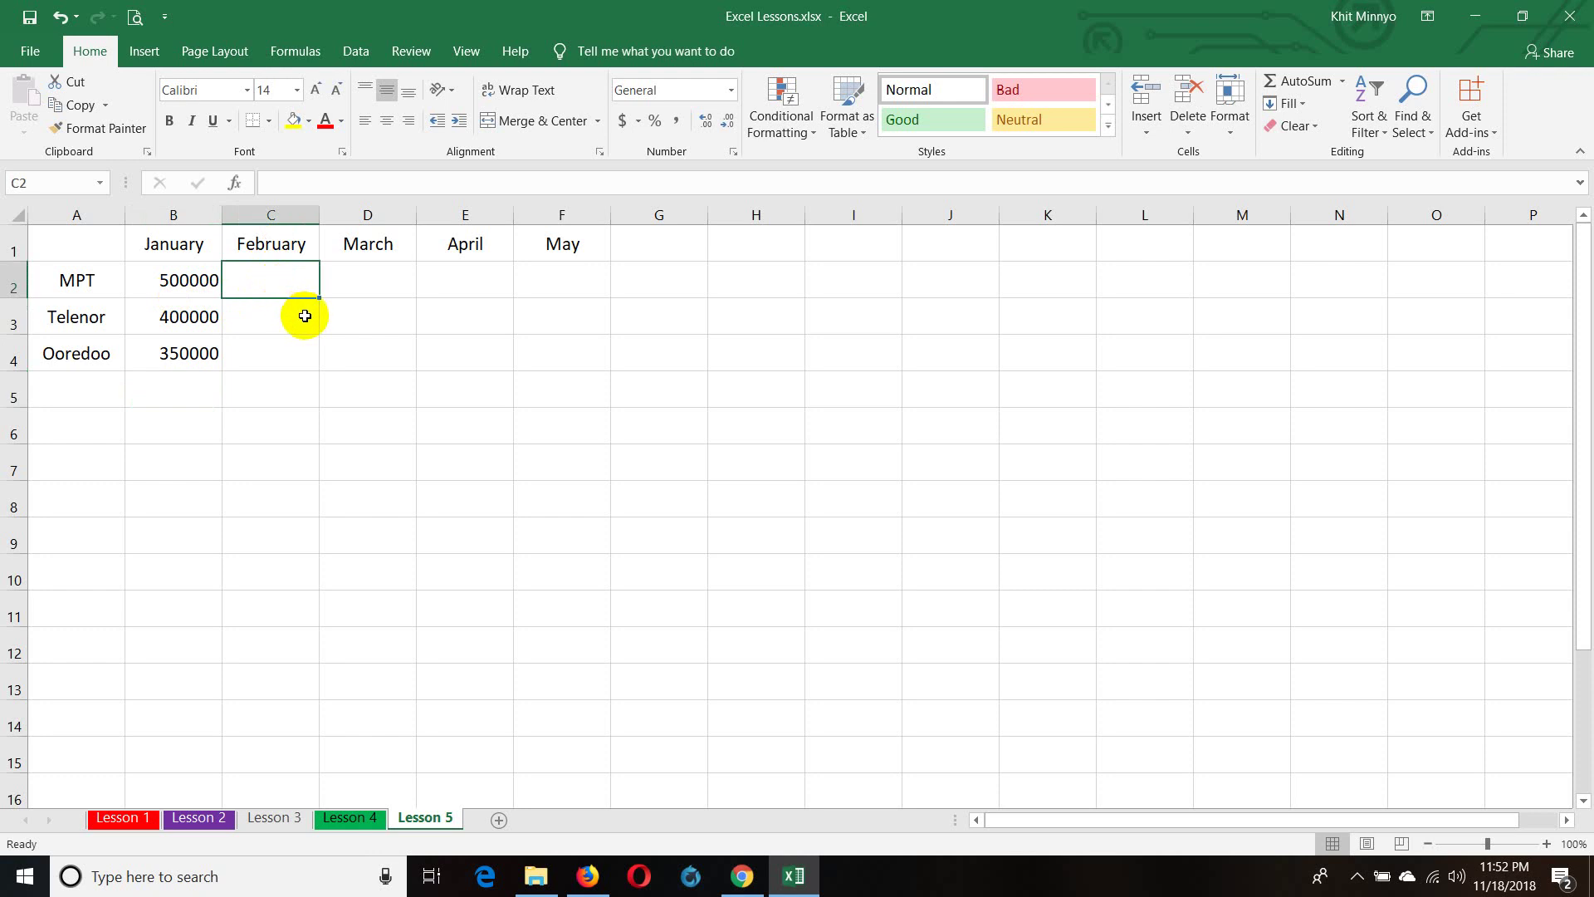
pyautogui.write('400000')
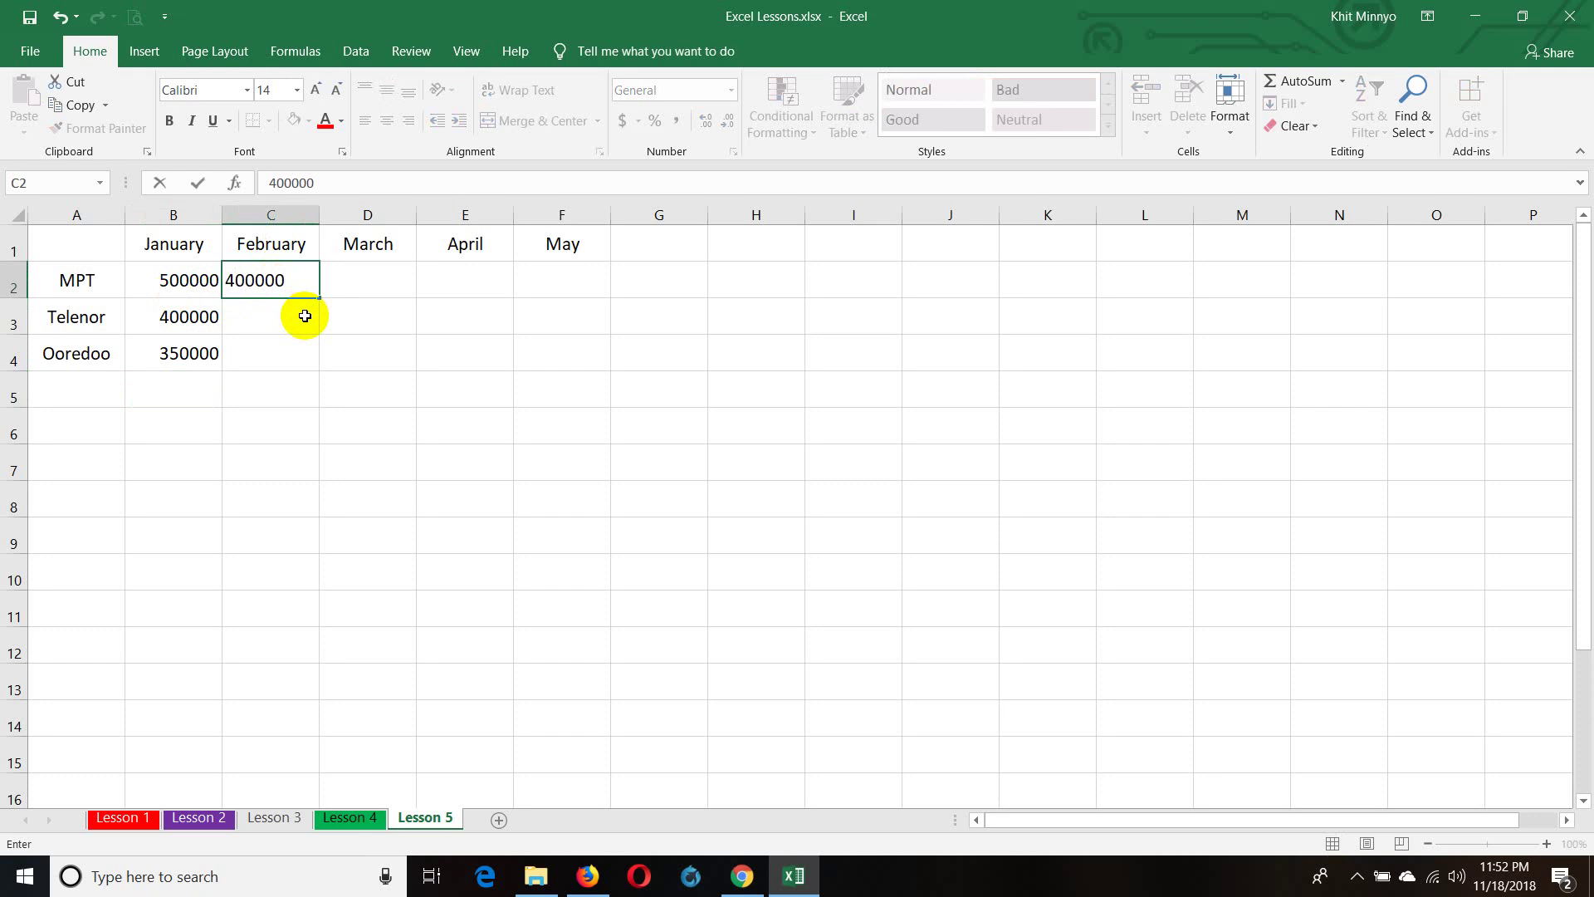
pyautogui.click(305, 315)
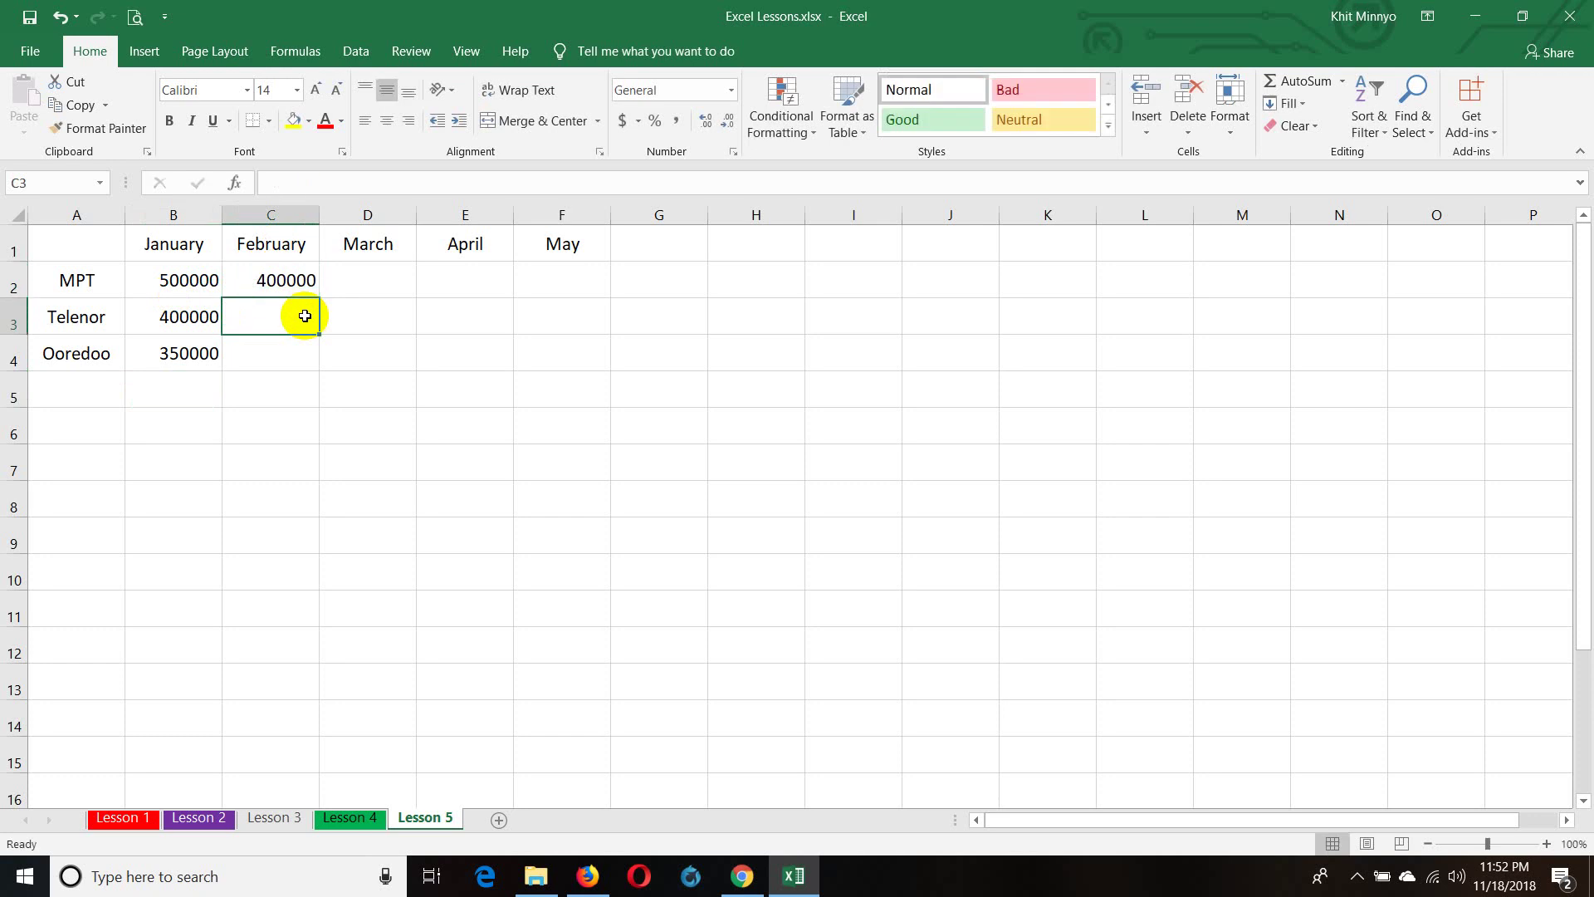
pyautogui.write('420000')
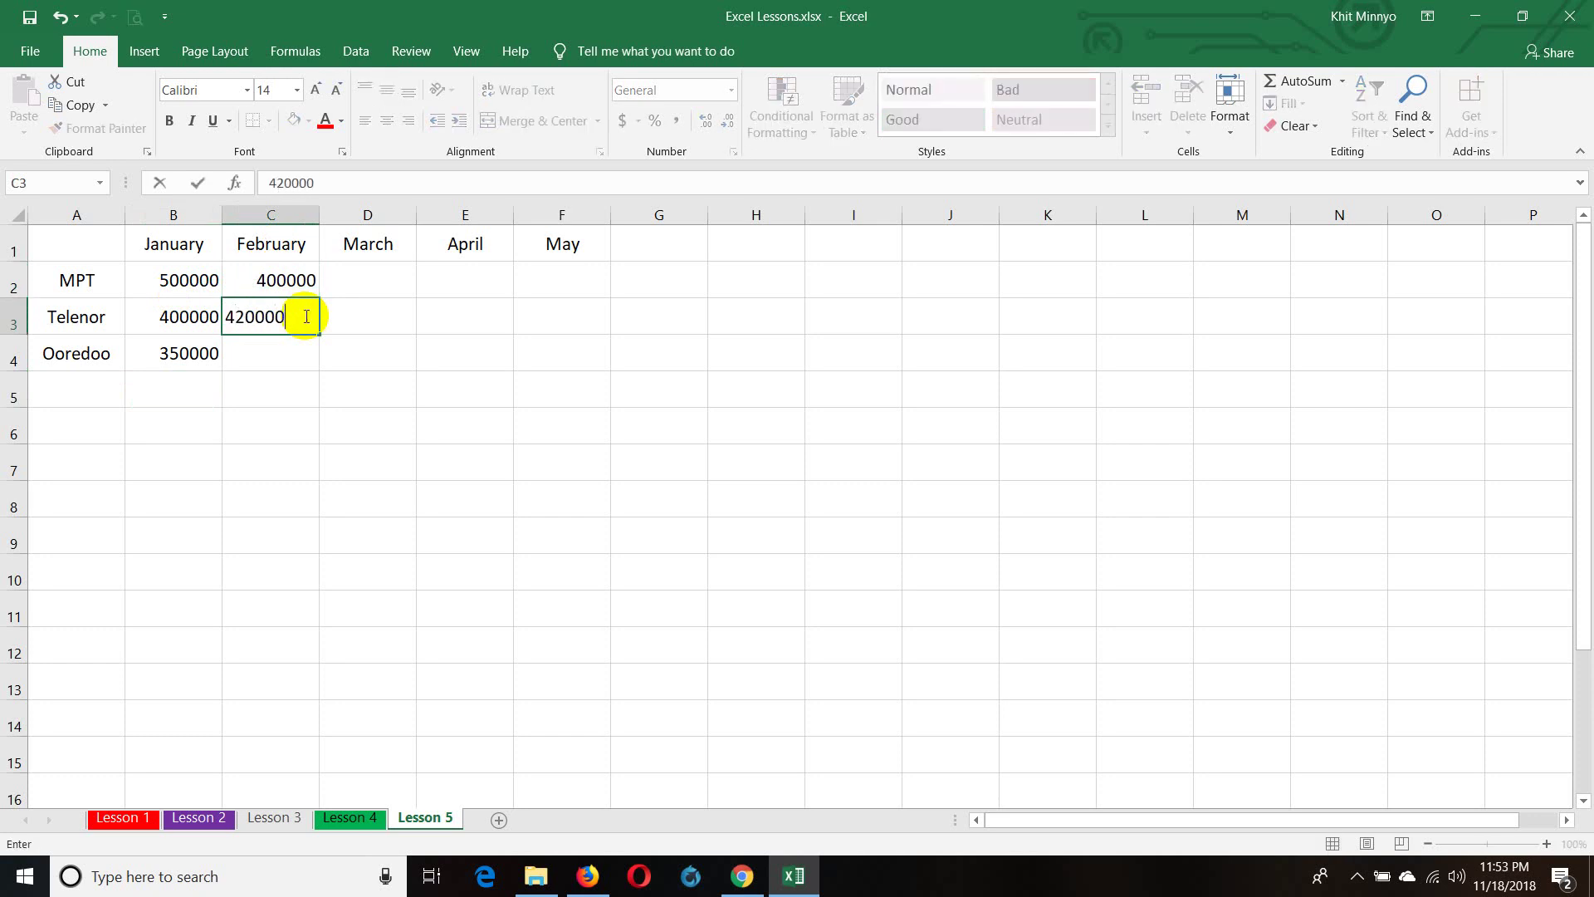
pyautogui.press('Return')
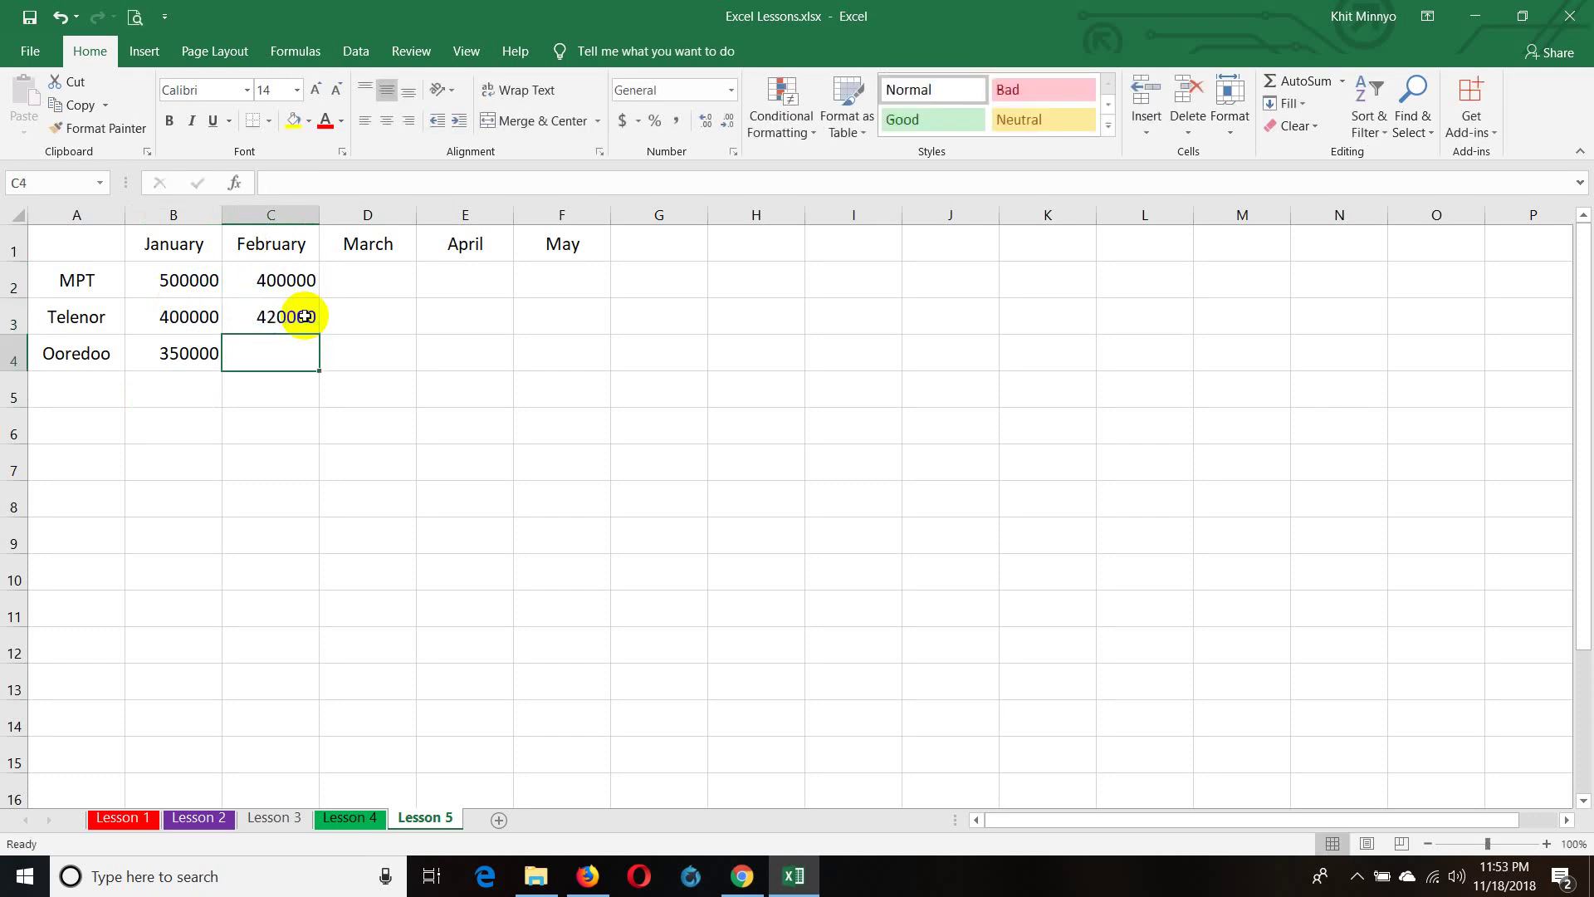
pyautogui.write('400000')
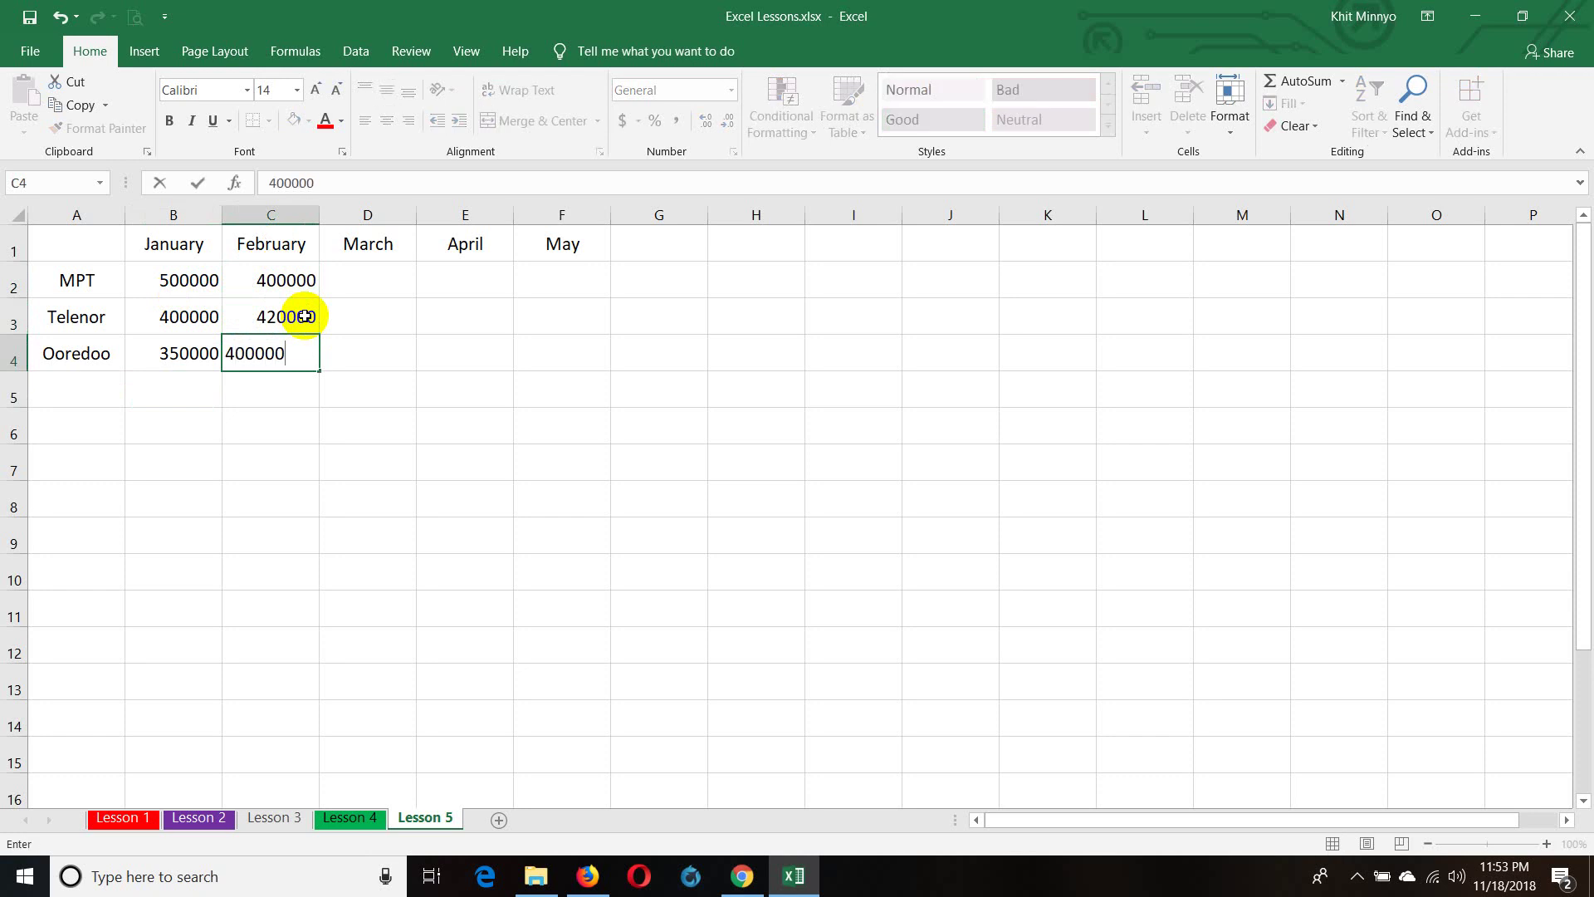
pyautogui.press('Return')
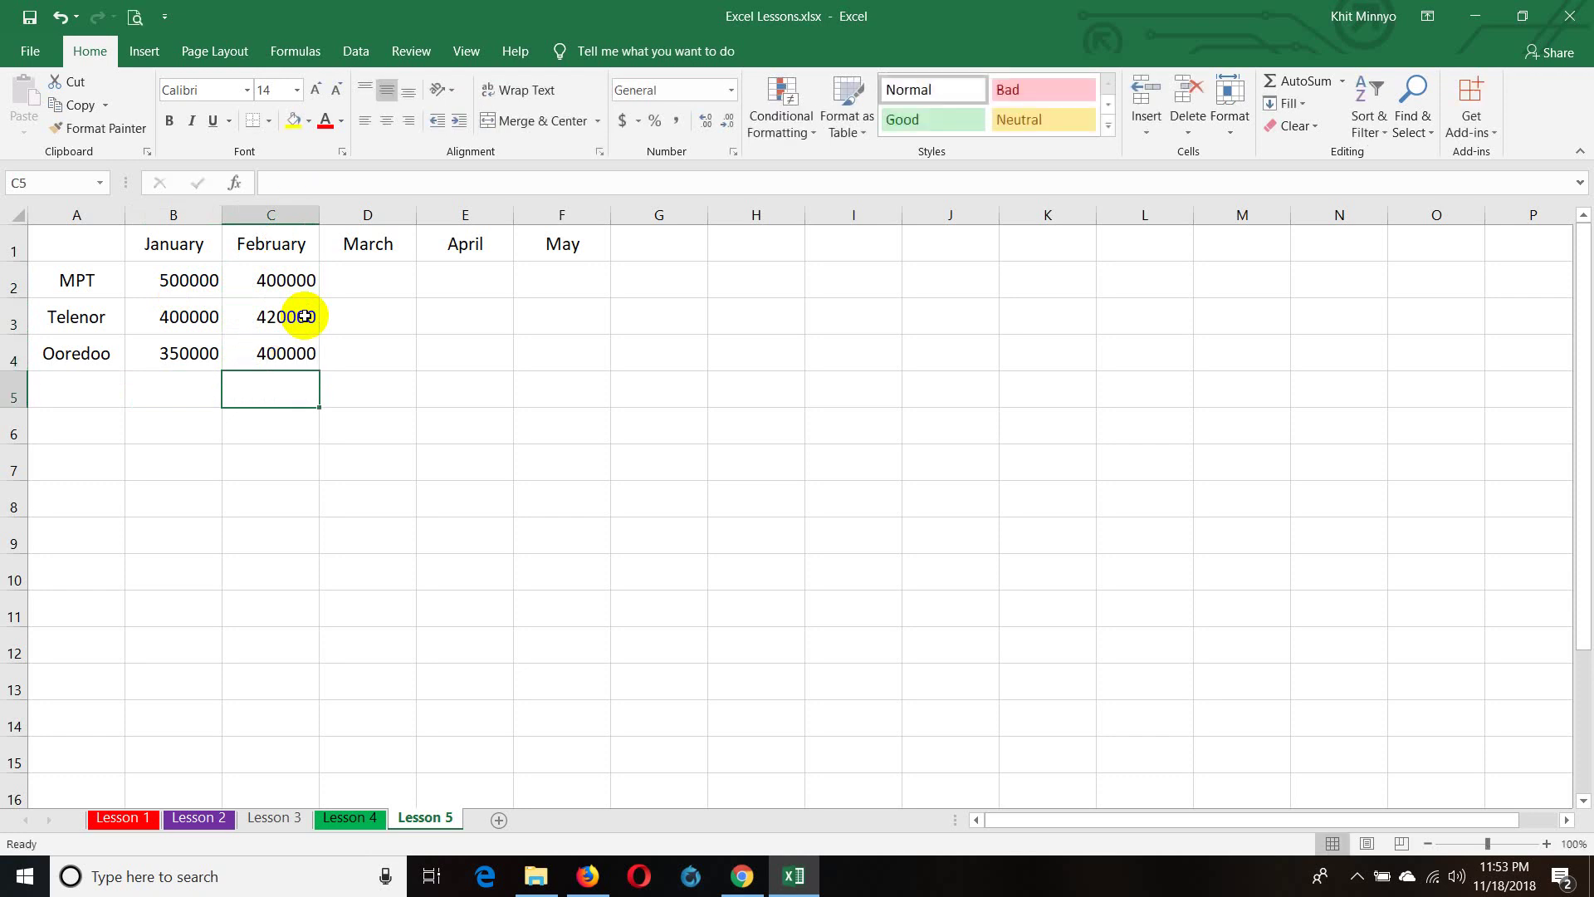
# - Enter March figures 350000, 450000 and 500000 in D2:D4
pyautogui.click(375, 276)
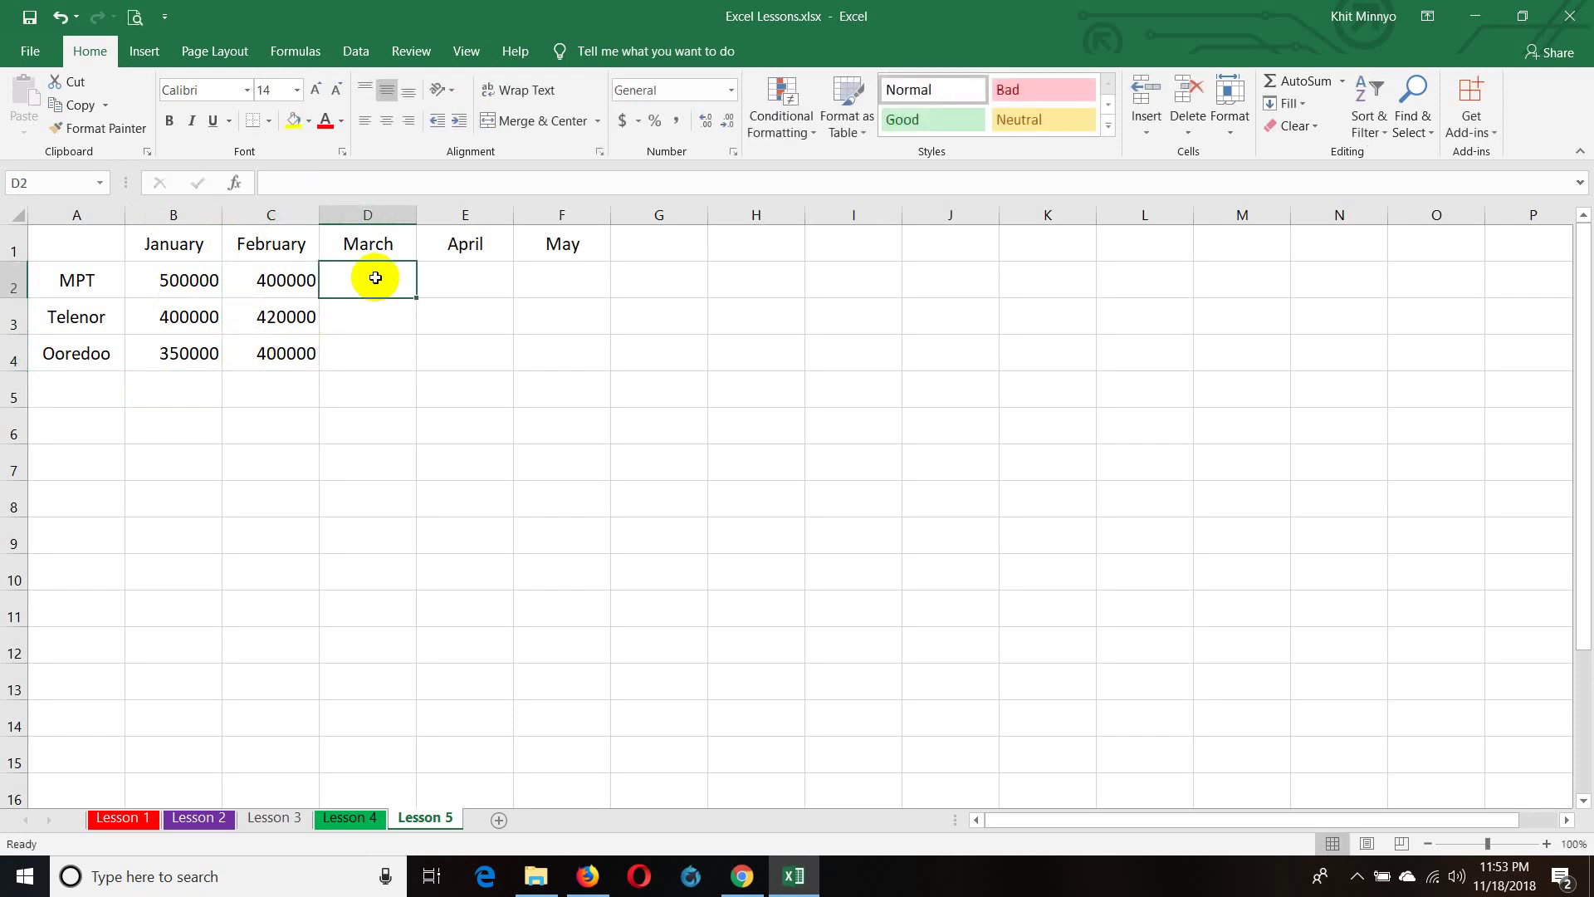
pyautogui.write('350000')
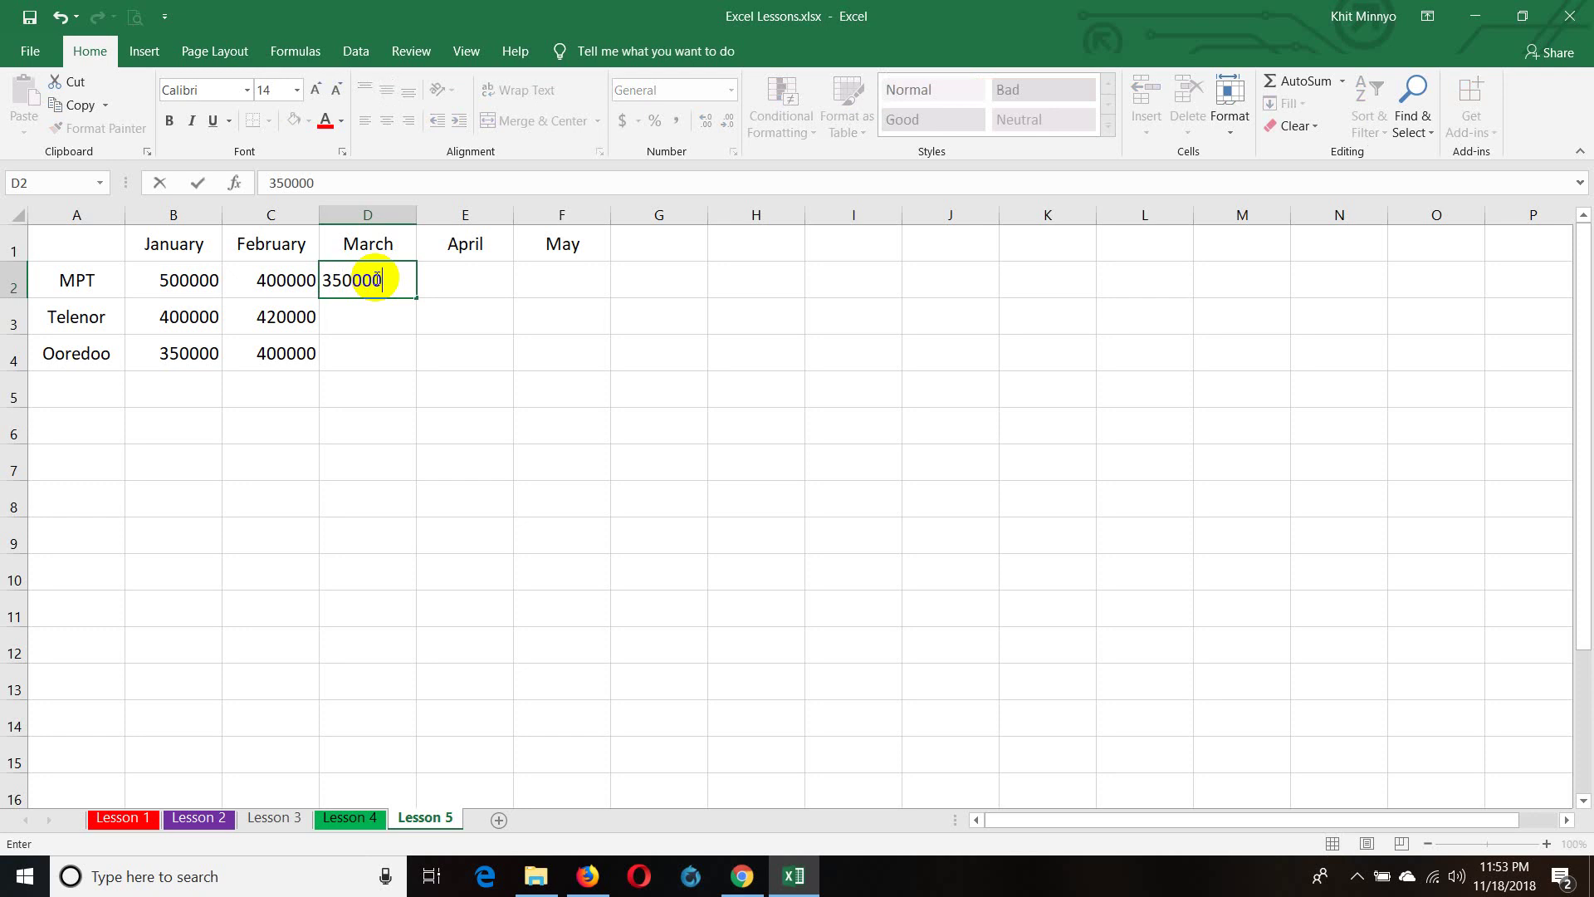
pyautogui.press('Return')
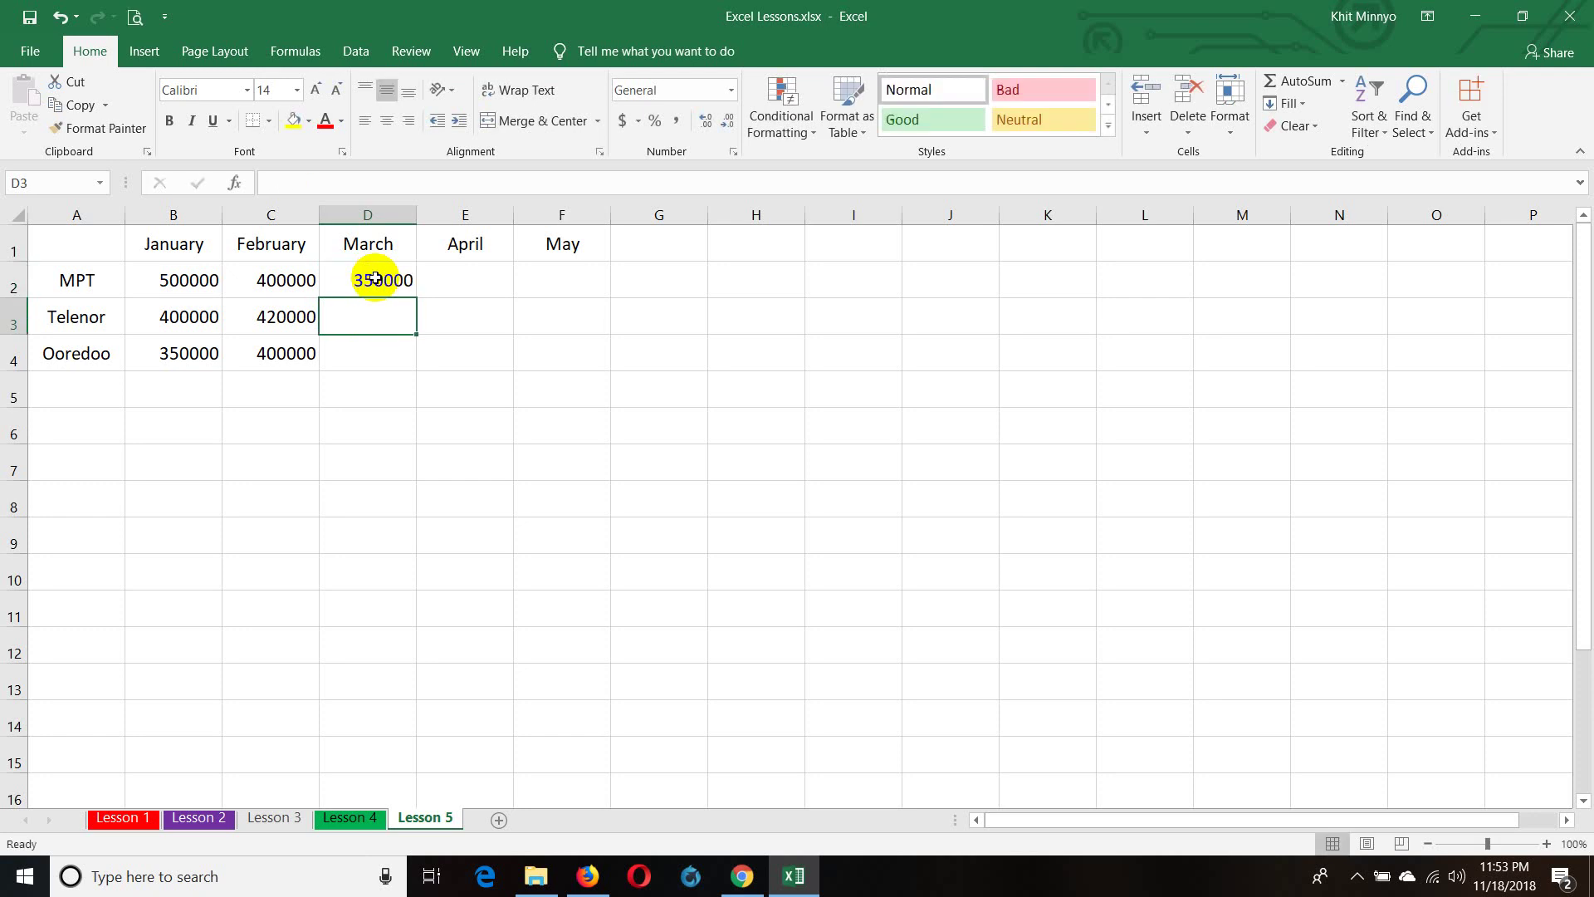
pyautogui.write('450000')
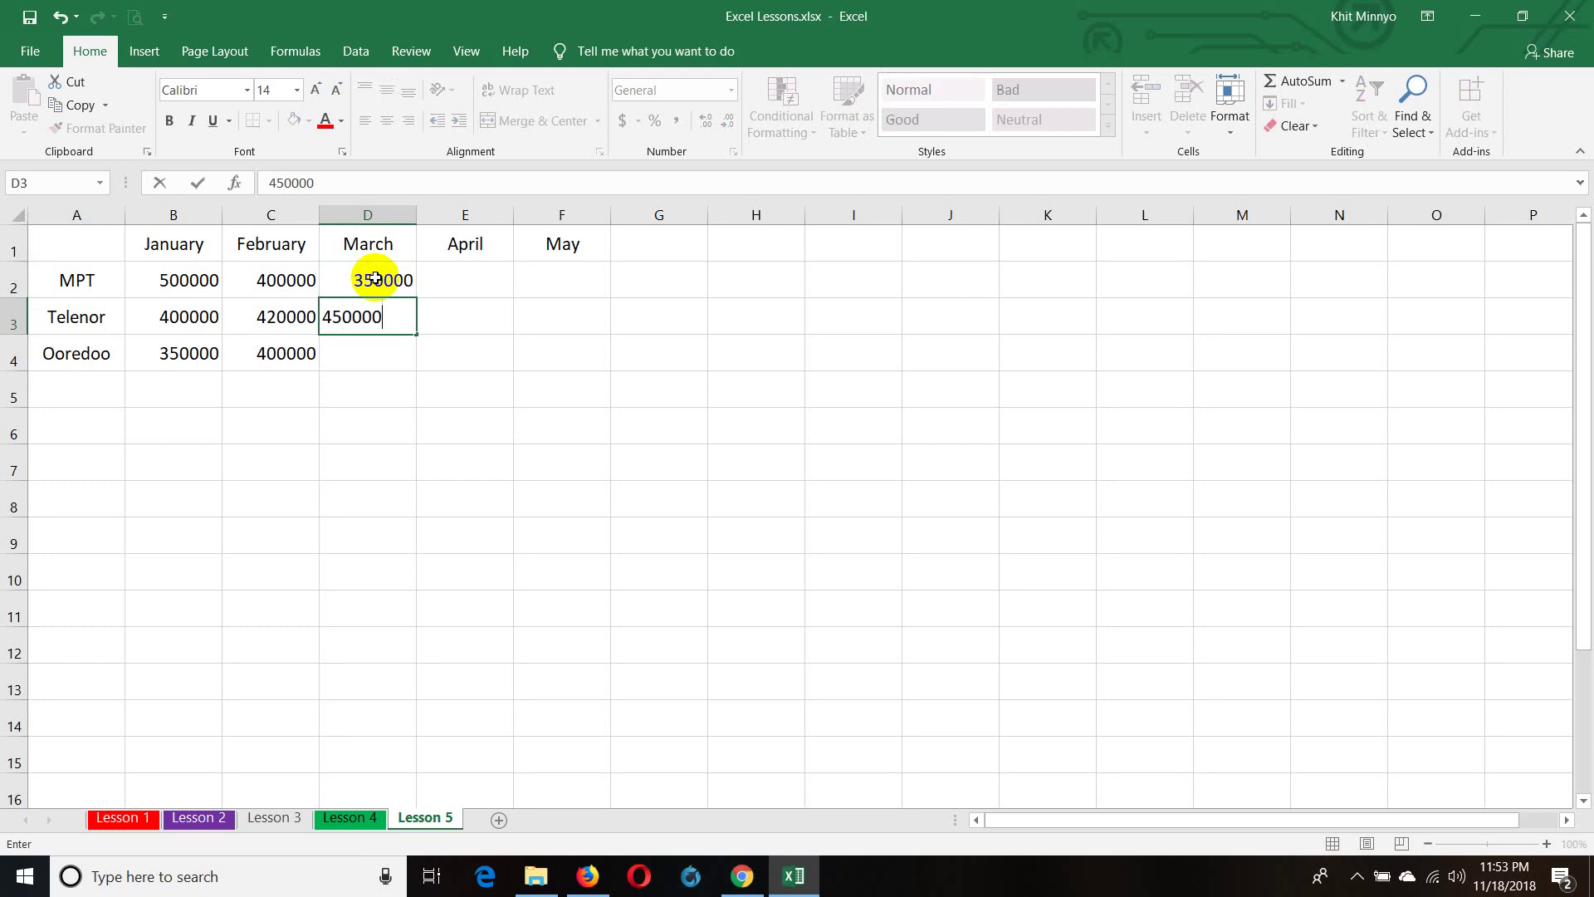
pyautogui.press('Return')
pyautogui.write('500000')
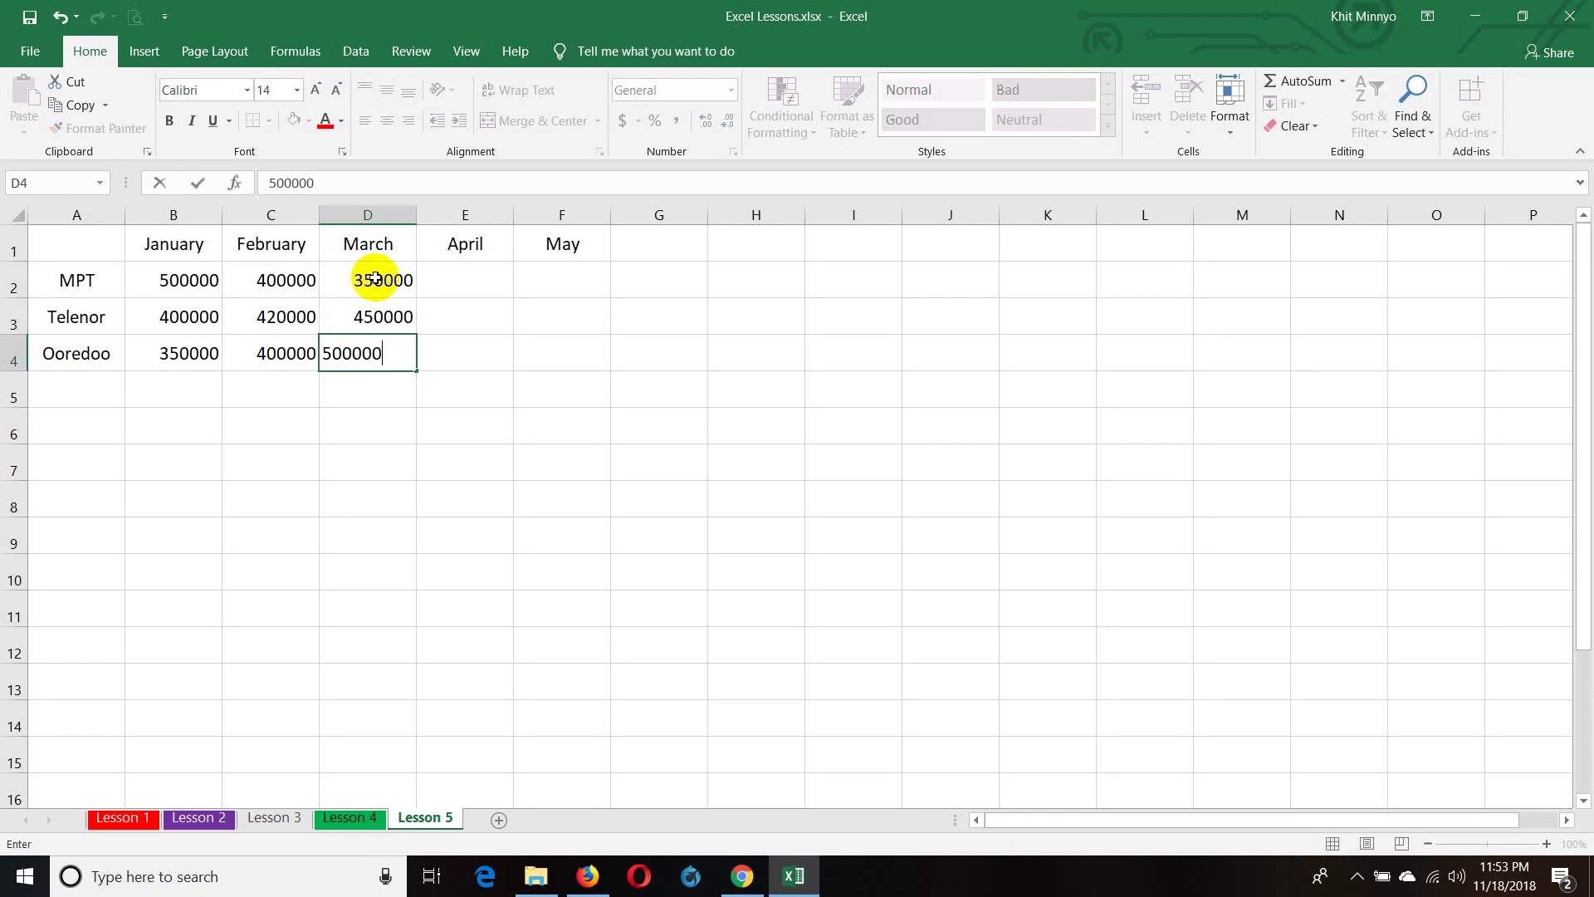
pyautogui.press('Return')
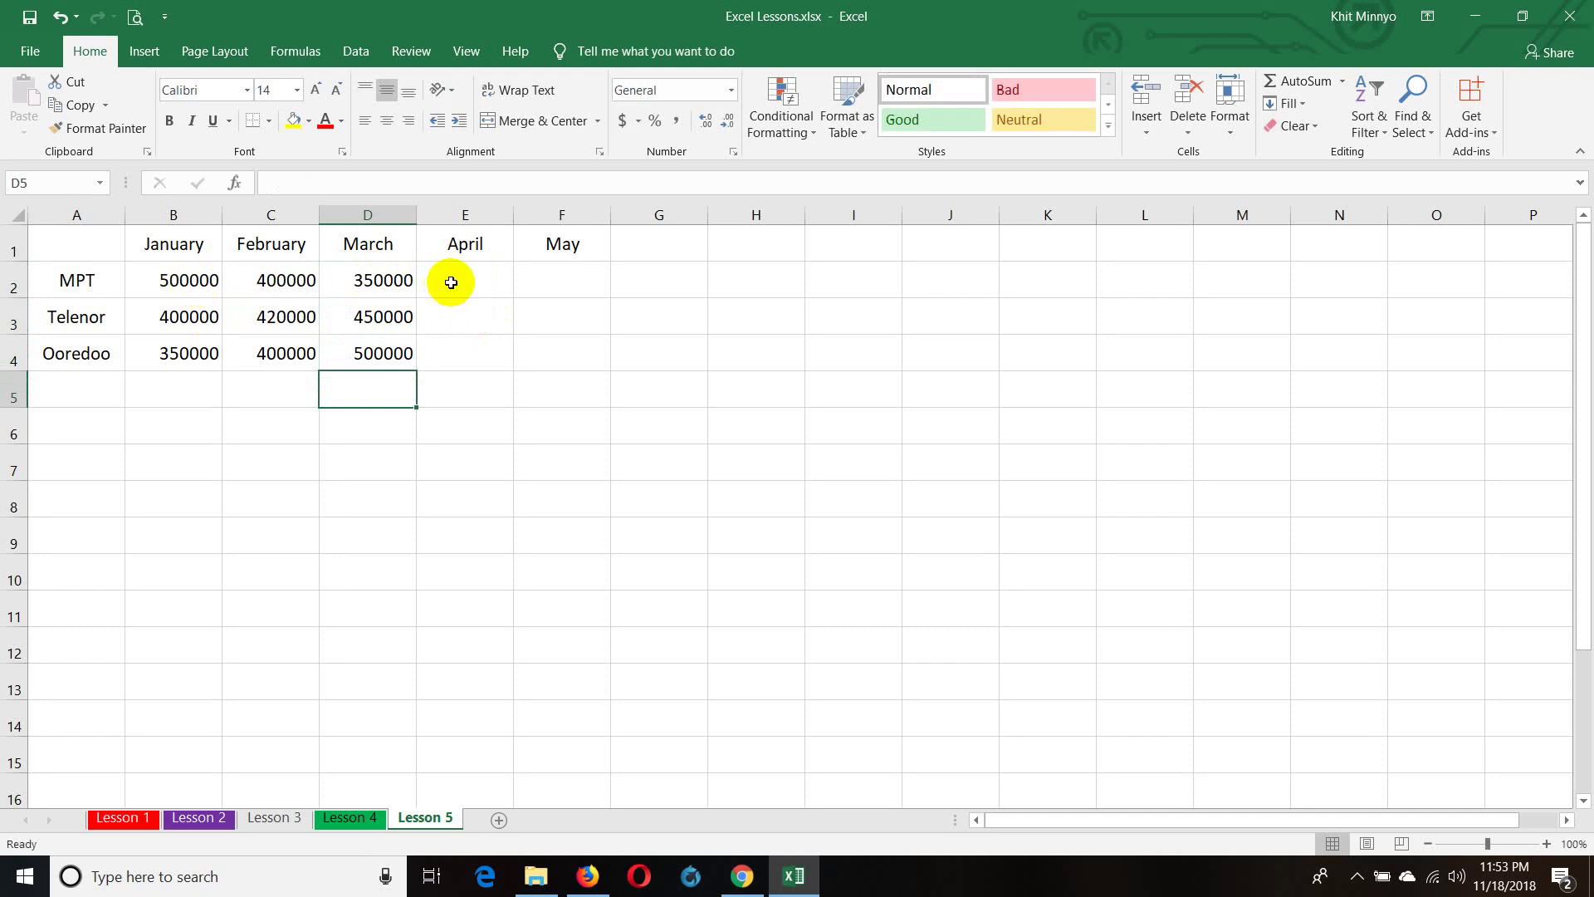
# - Enter MPT's April 330000 and May 300000 in E2:F2
pyautogui.click(454, 284)
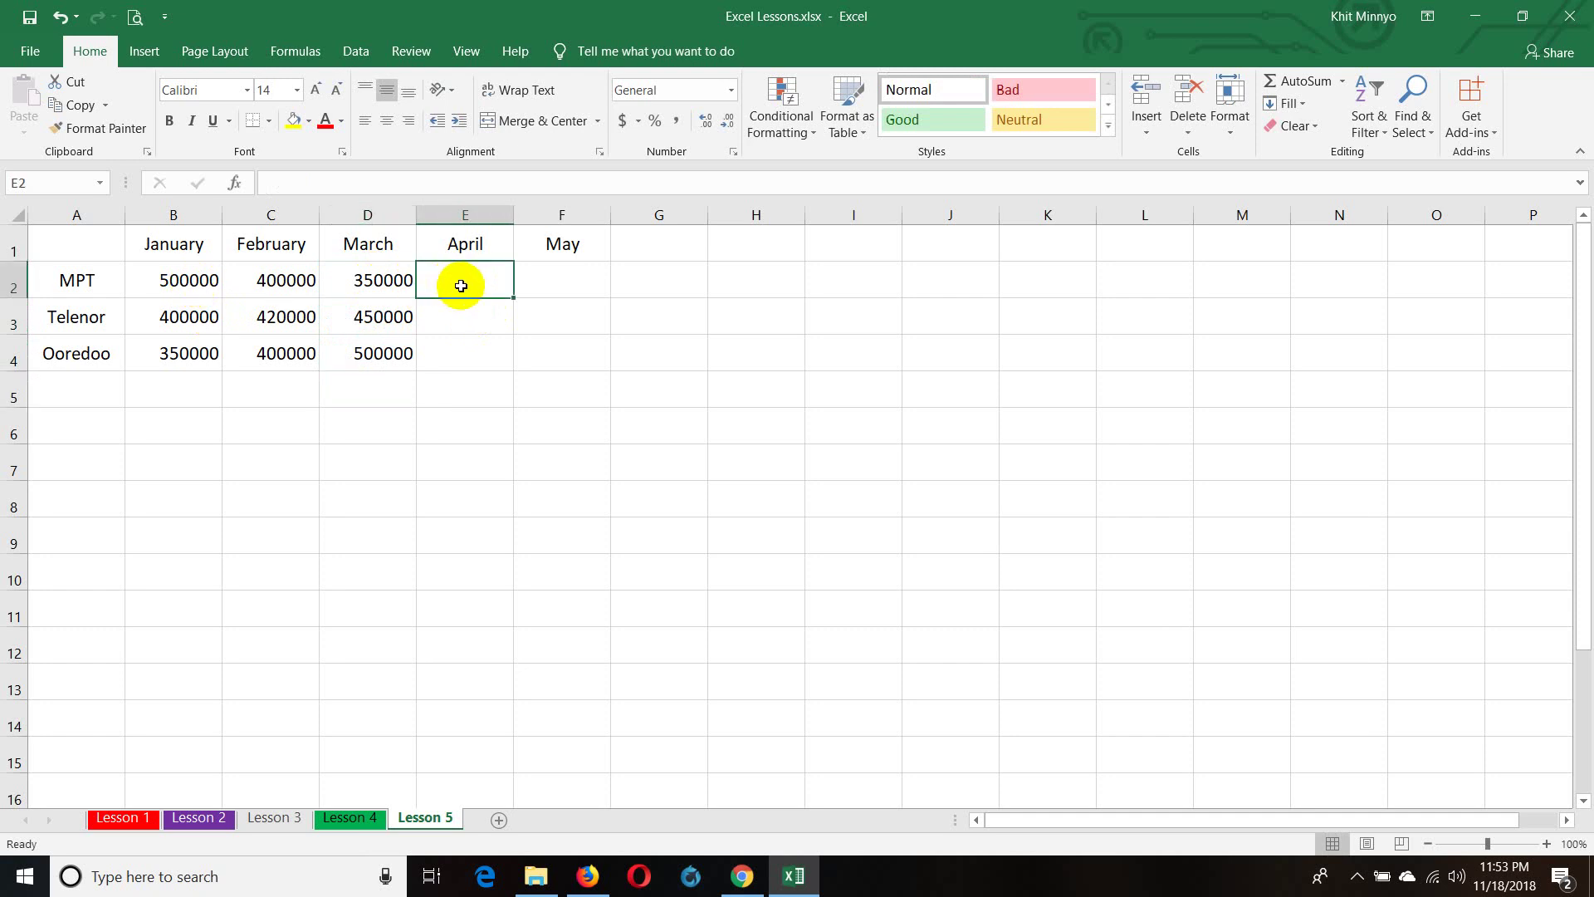
pyautogui.write('330000')
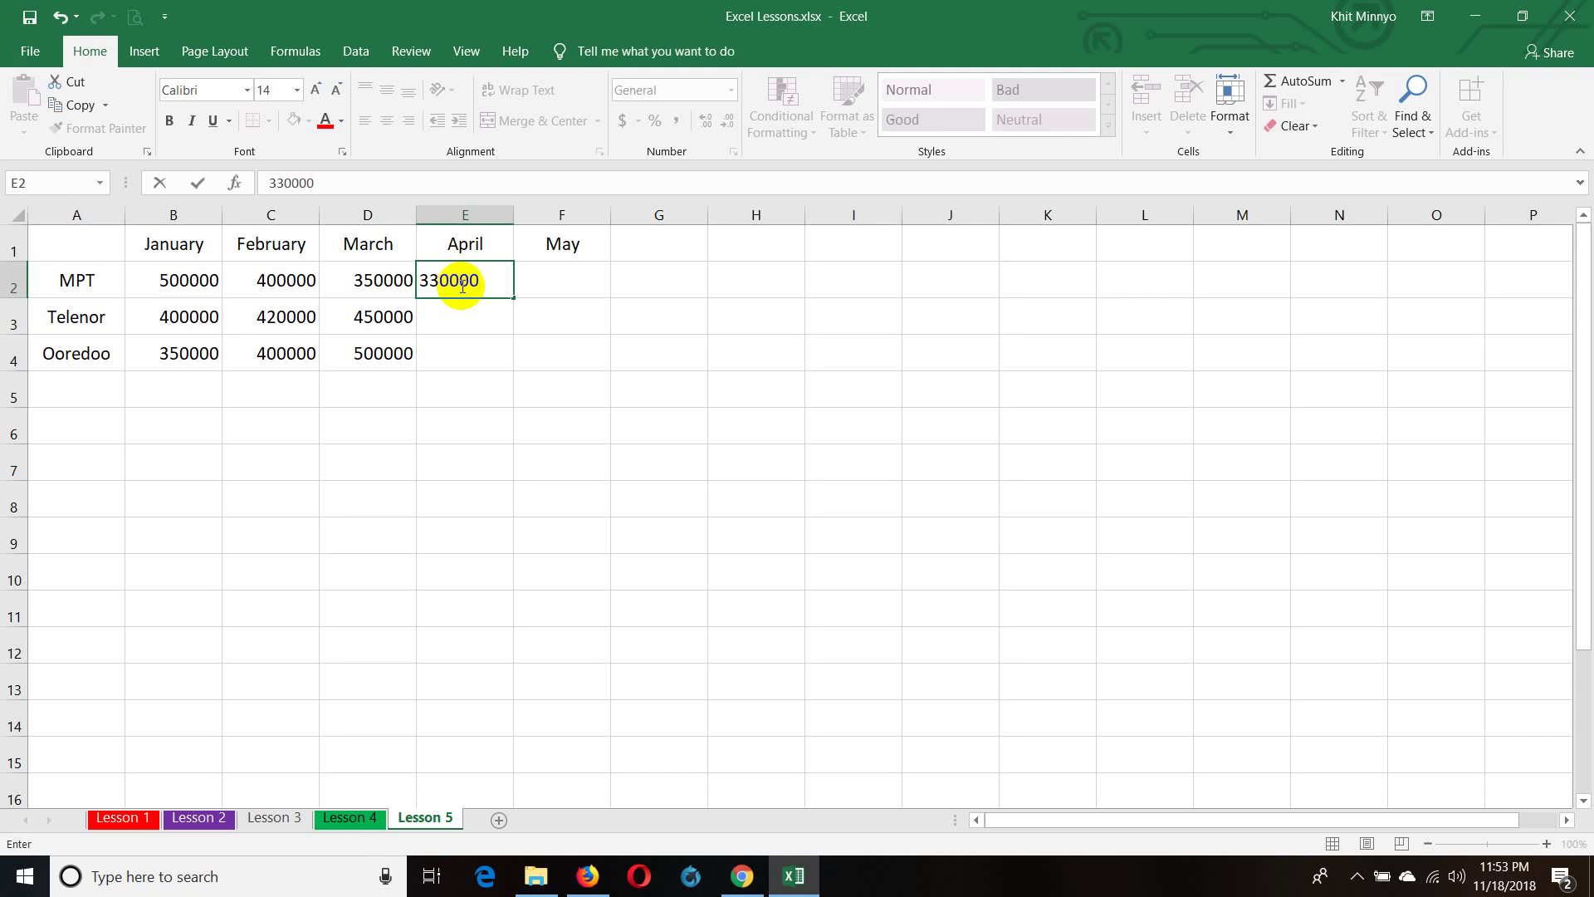
pyautogui.press('Tab')
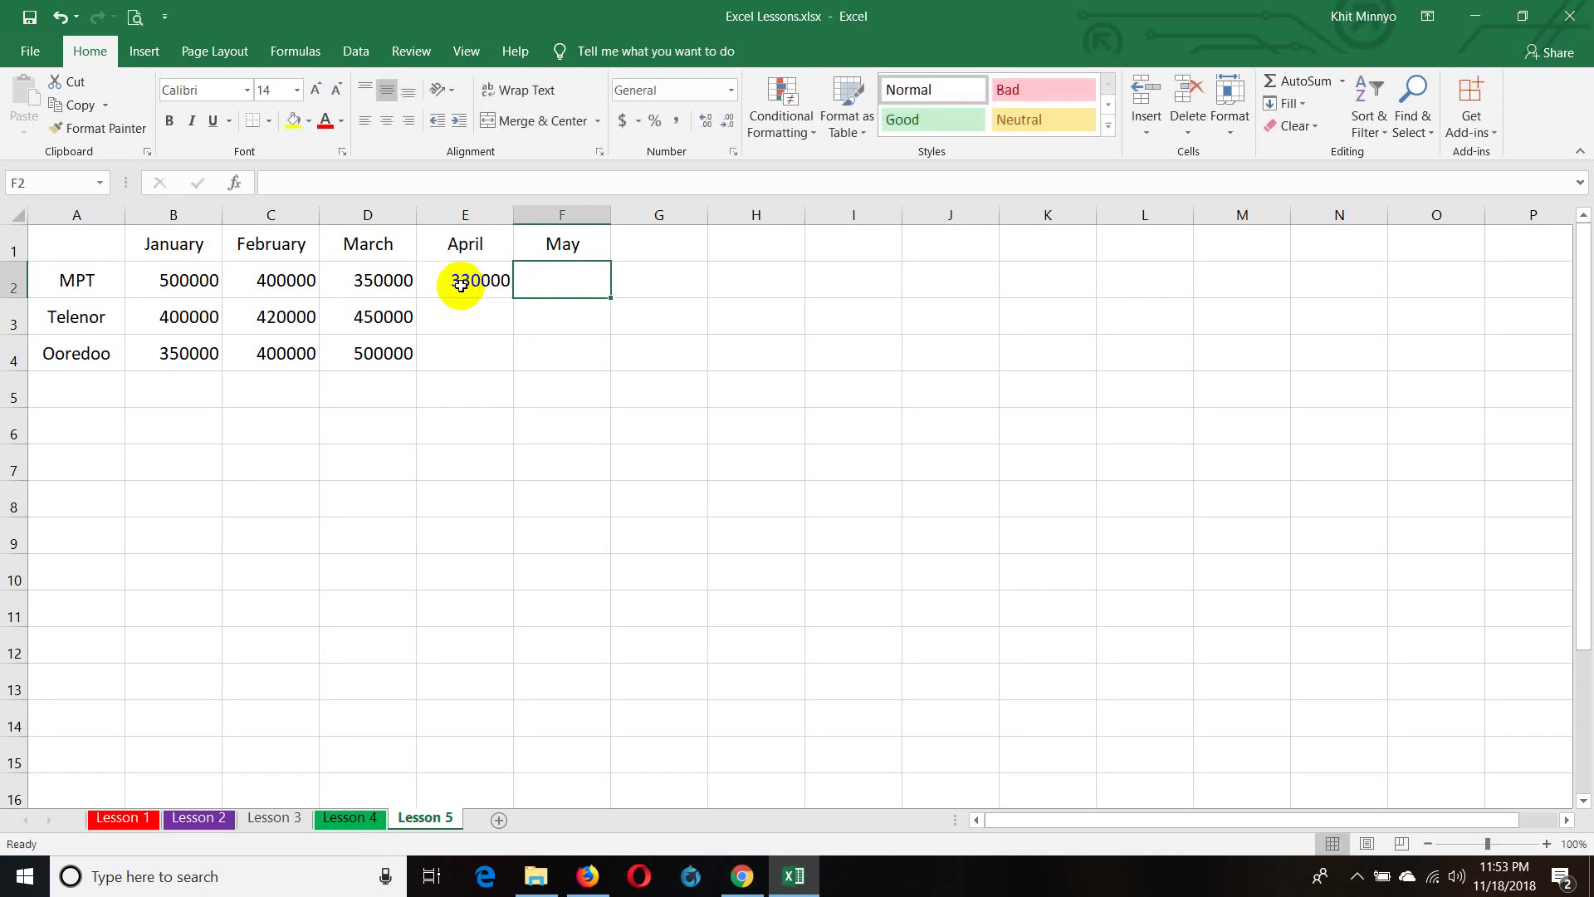
pyautogui.write('300000')
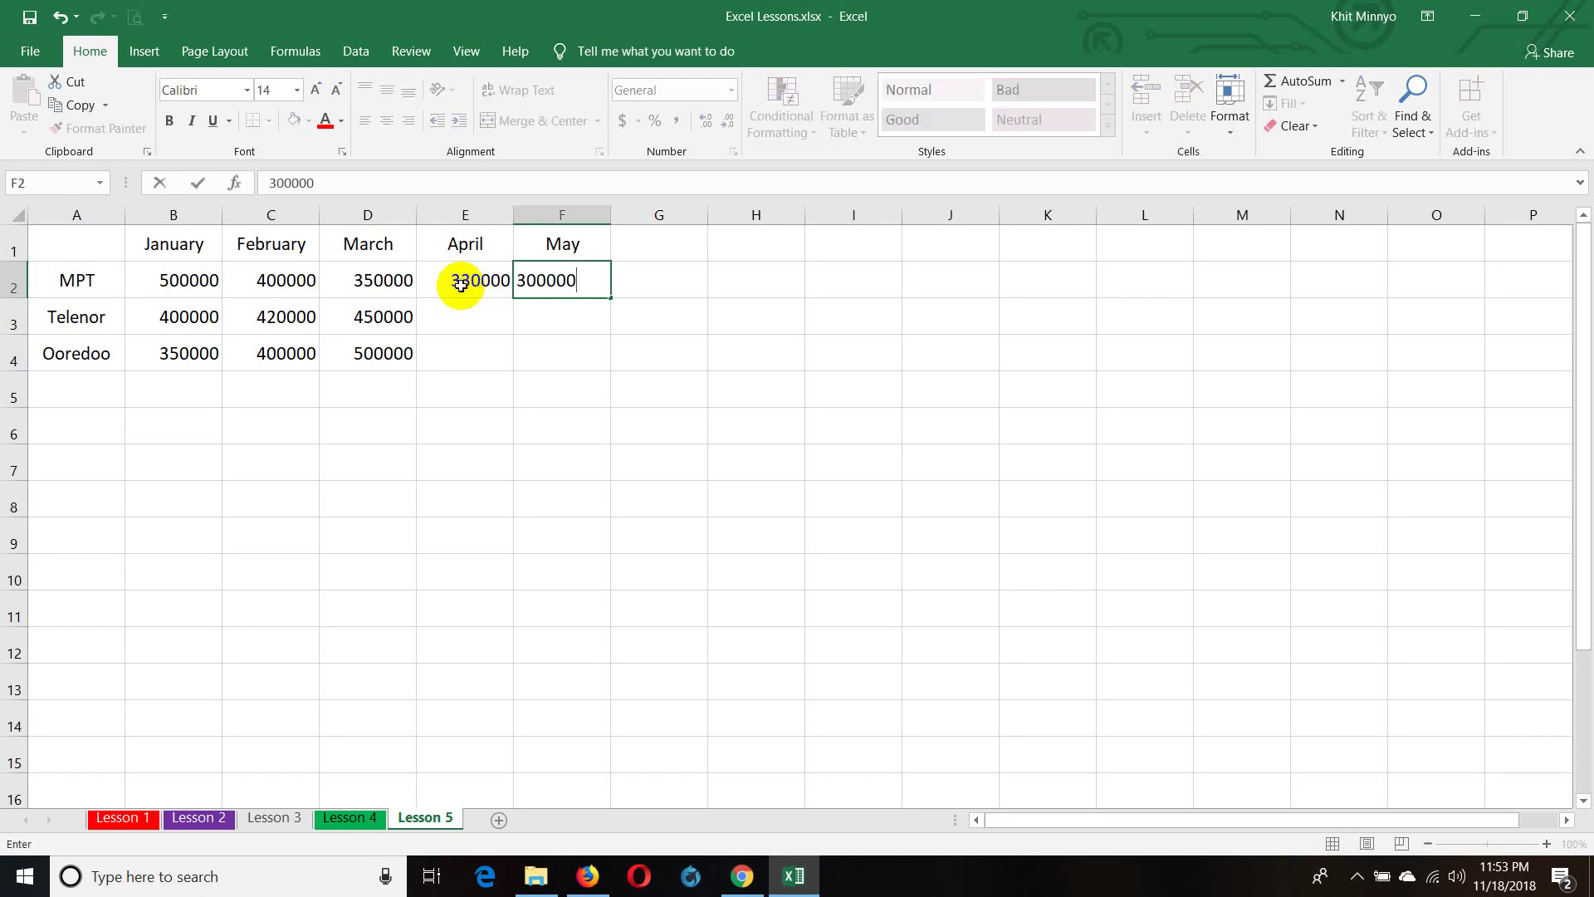
pyautogui.press('Return')
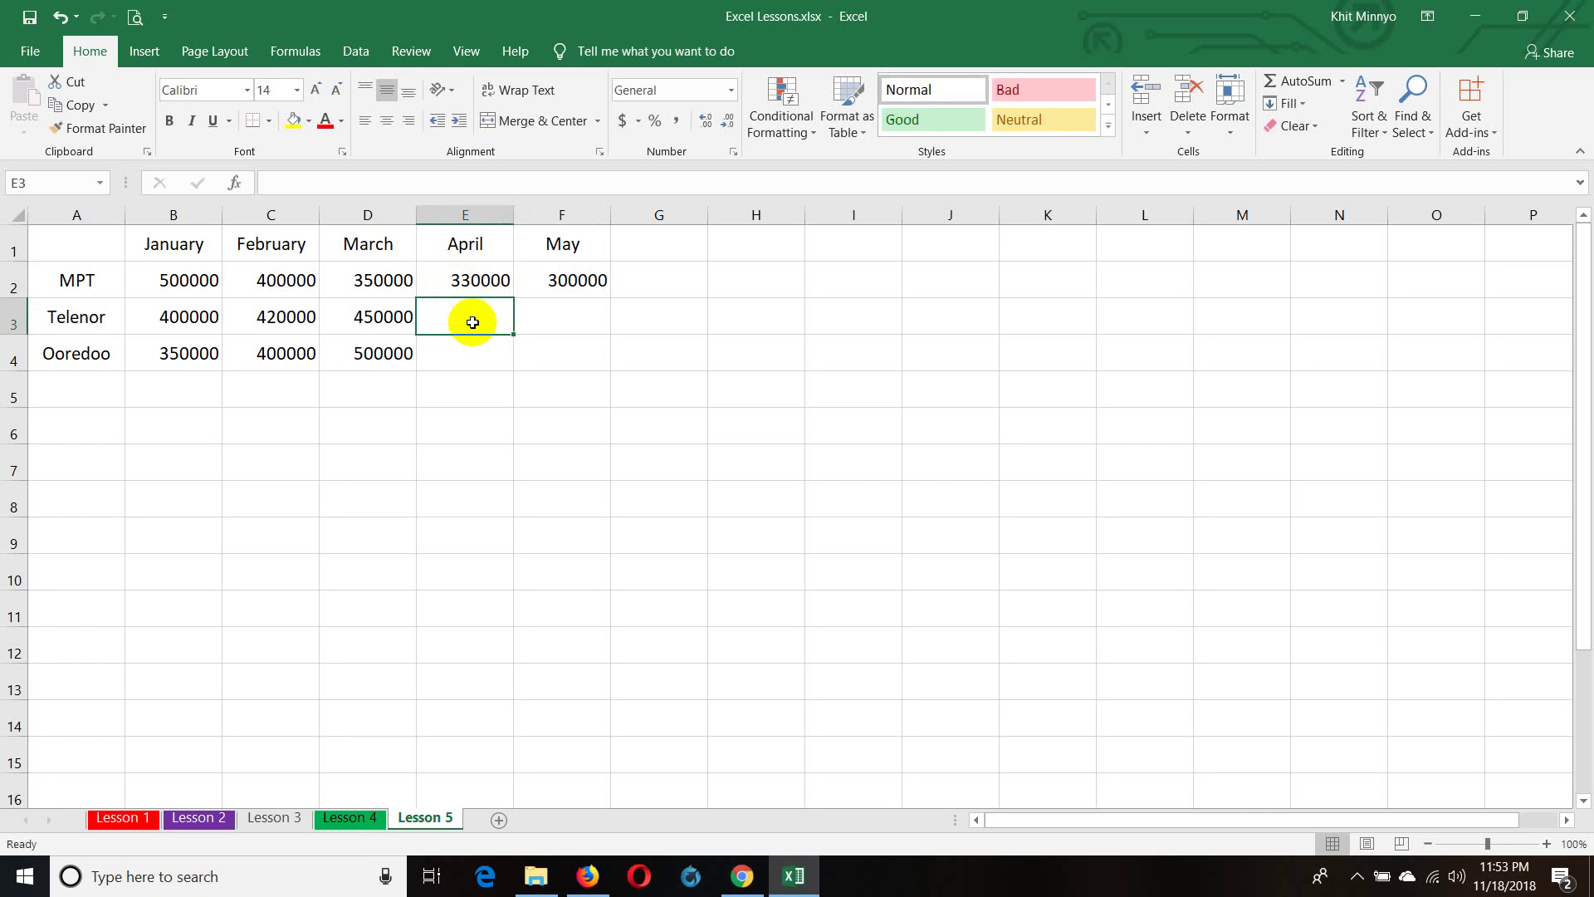
# - Enter Telenor's April 490000 and May 520000, and Ooredoo's April and May 550000
pyautogui.write('490000')
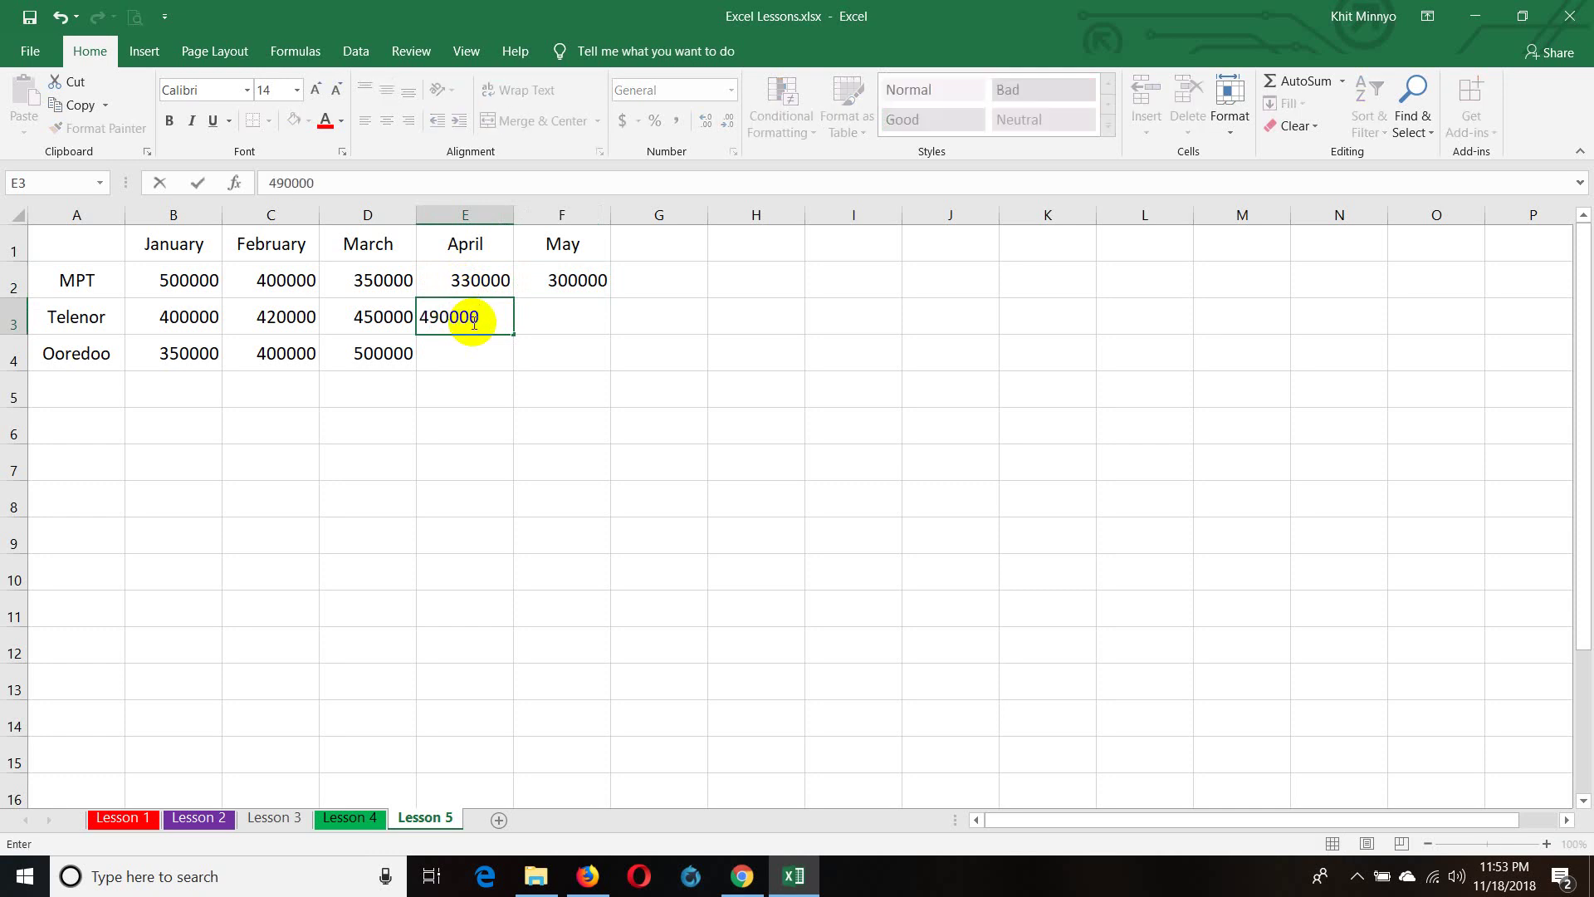
pyautogui.press('Tab')
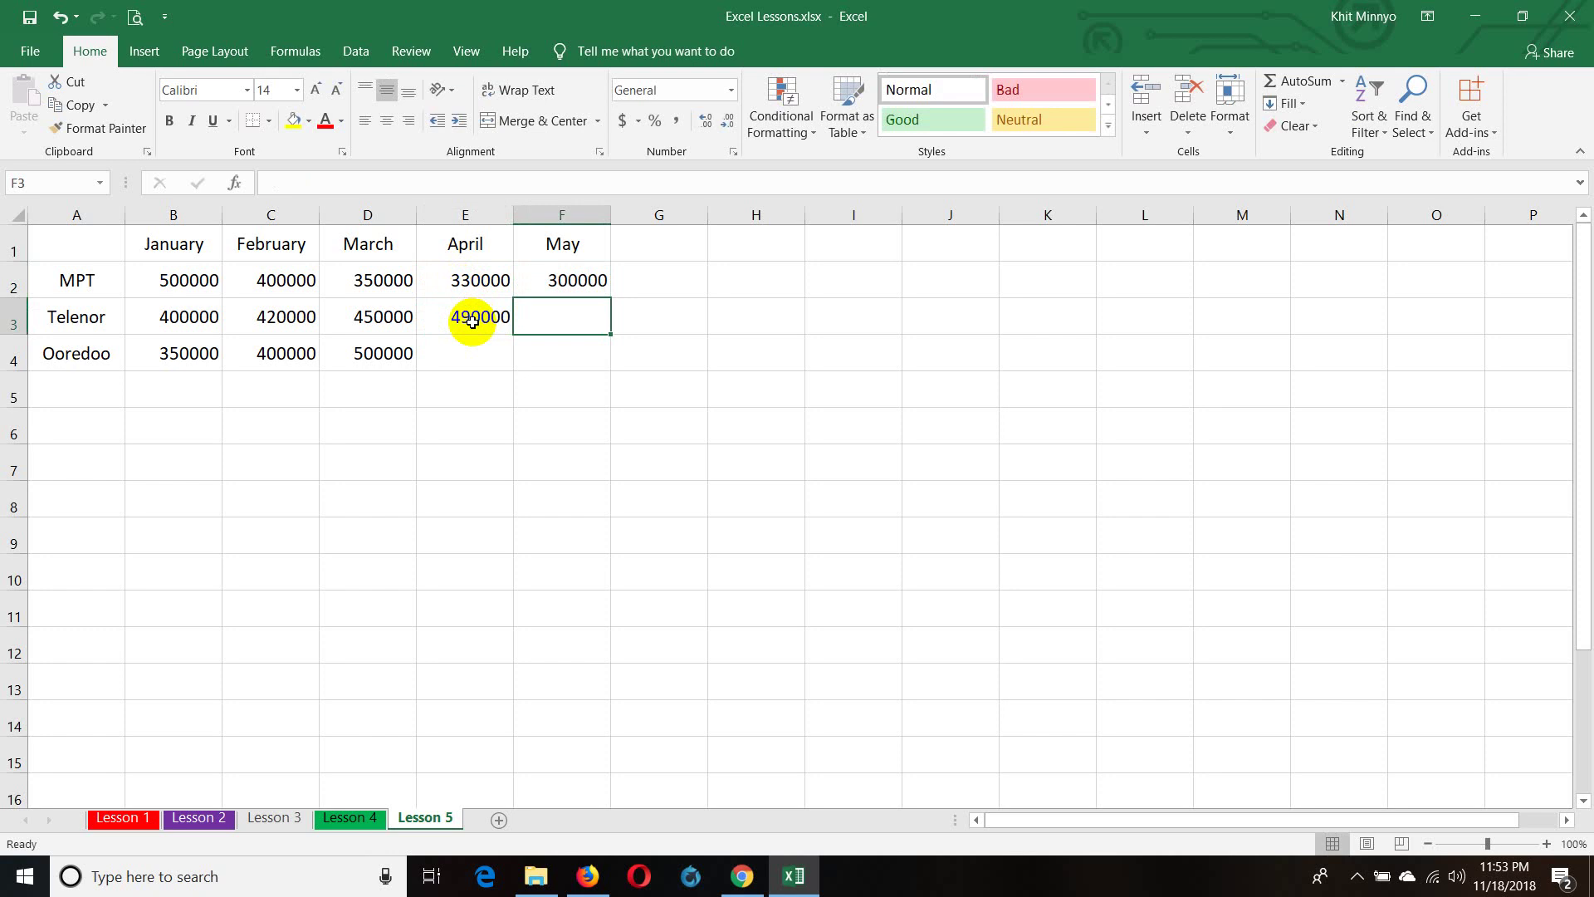
pyautogui.write('5200000')
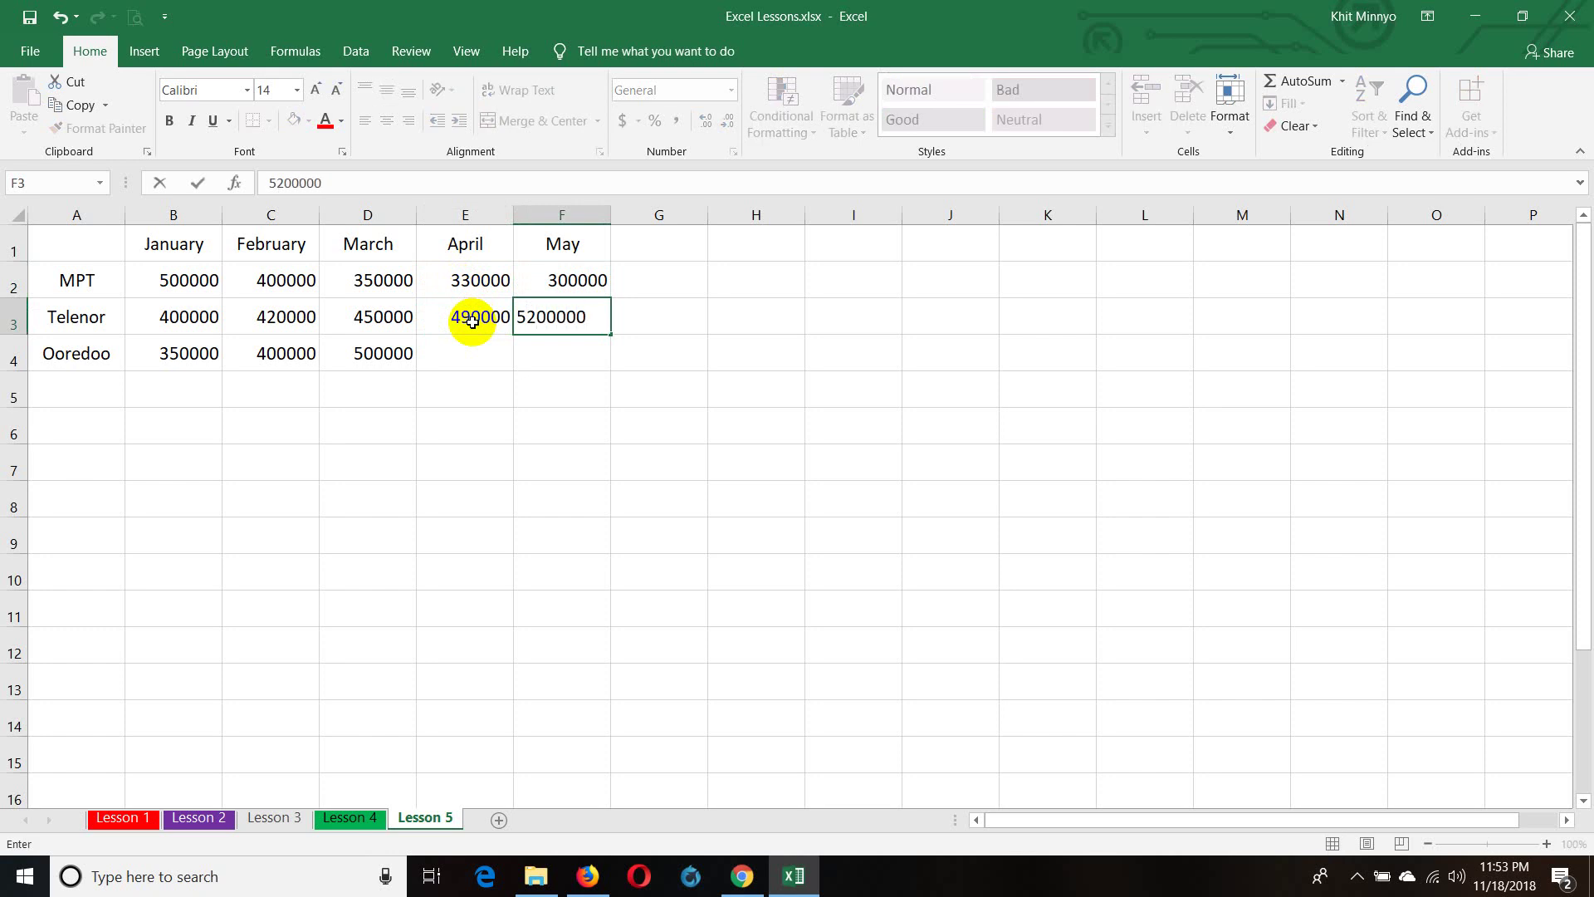
pyautogui.press('BackSpace')
pyautogui.press('Return')
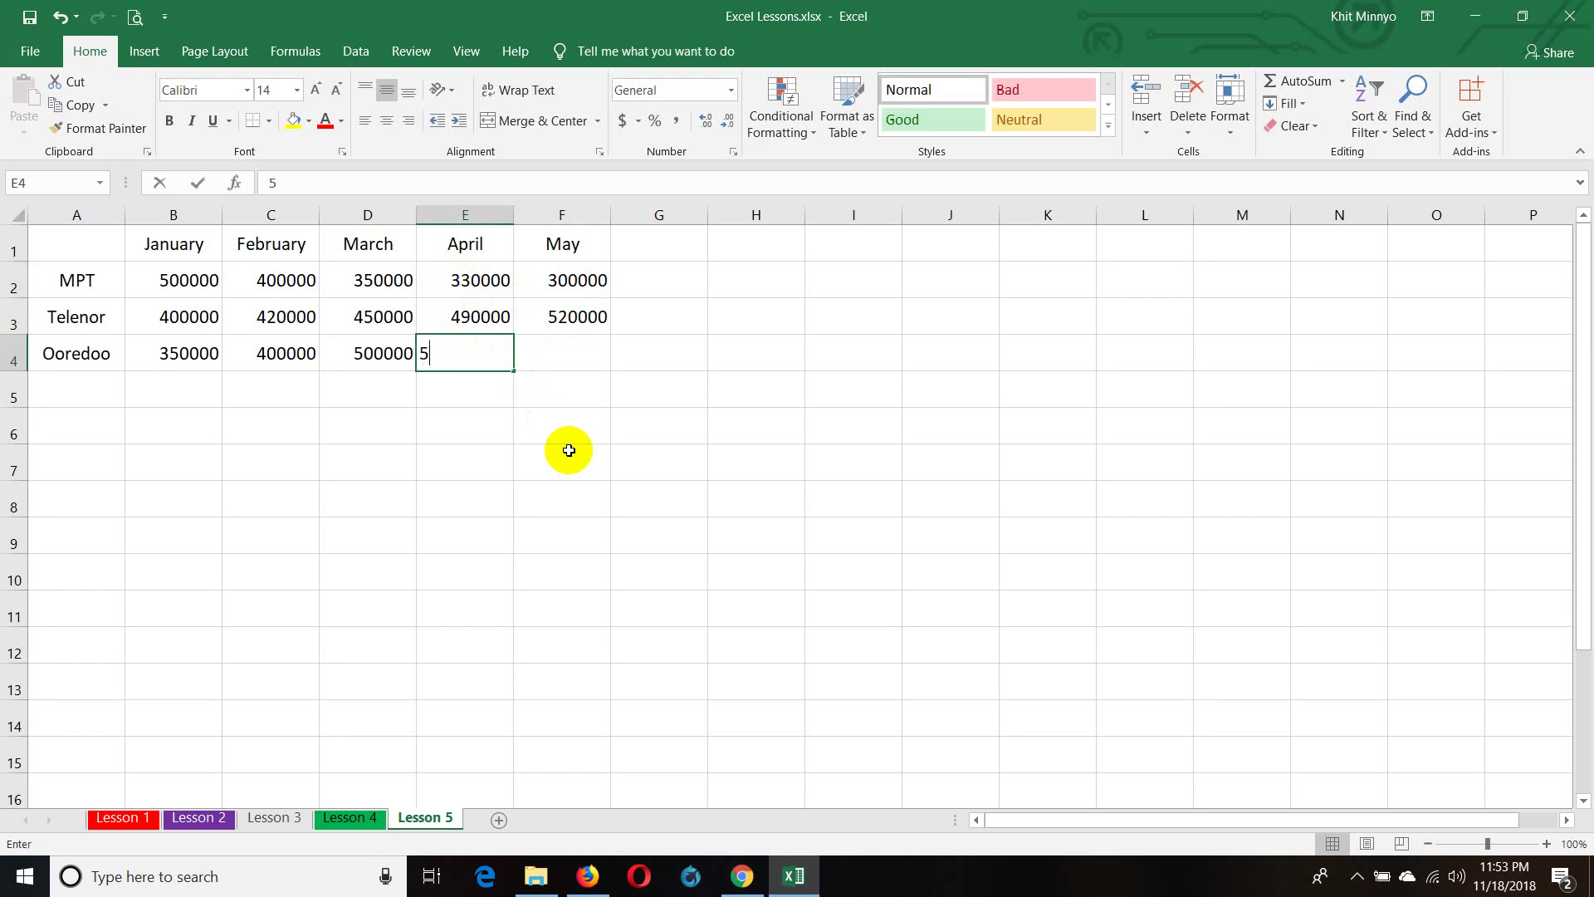
pyautogui.write('50000')
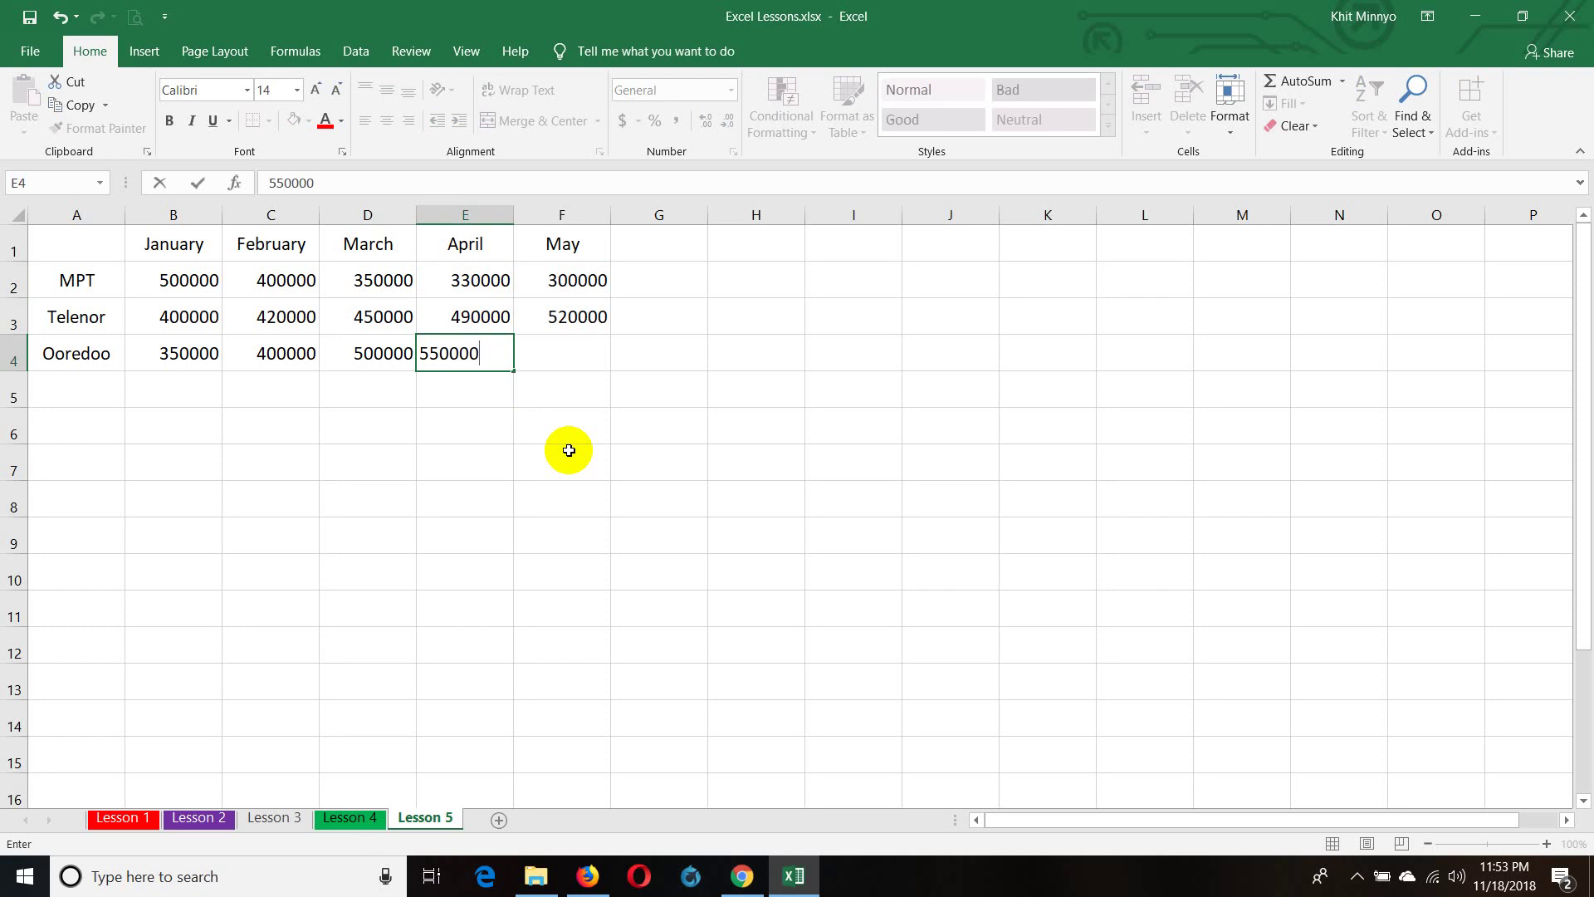
pyautogui.press('Tab')
pyautogui.write('5')
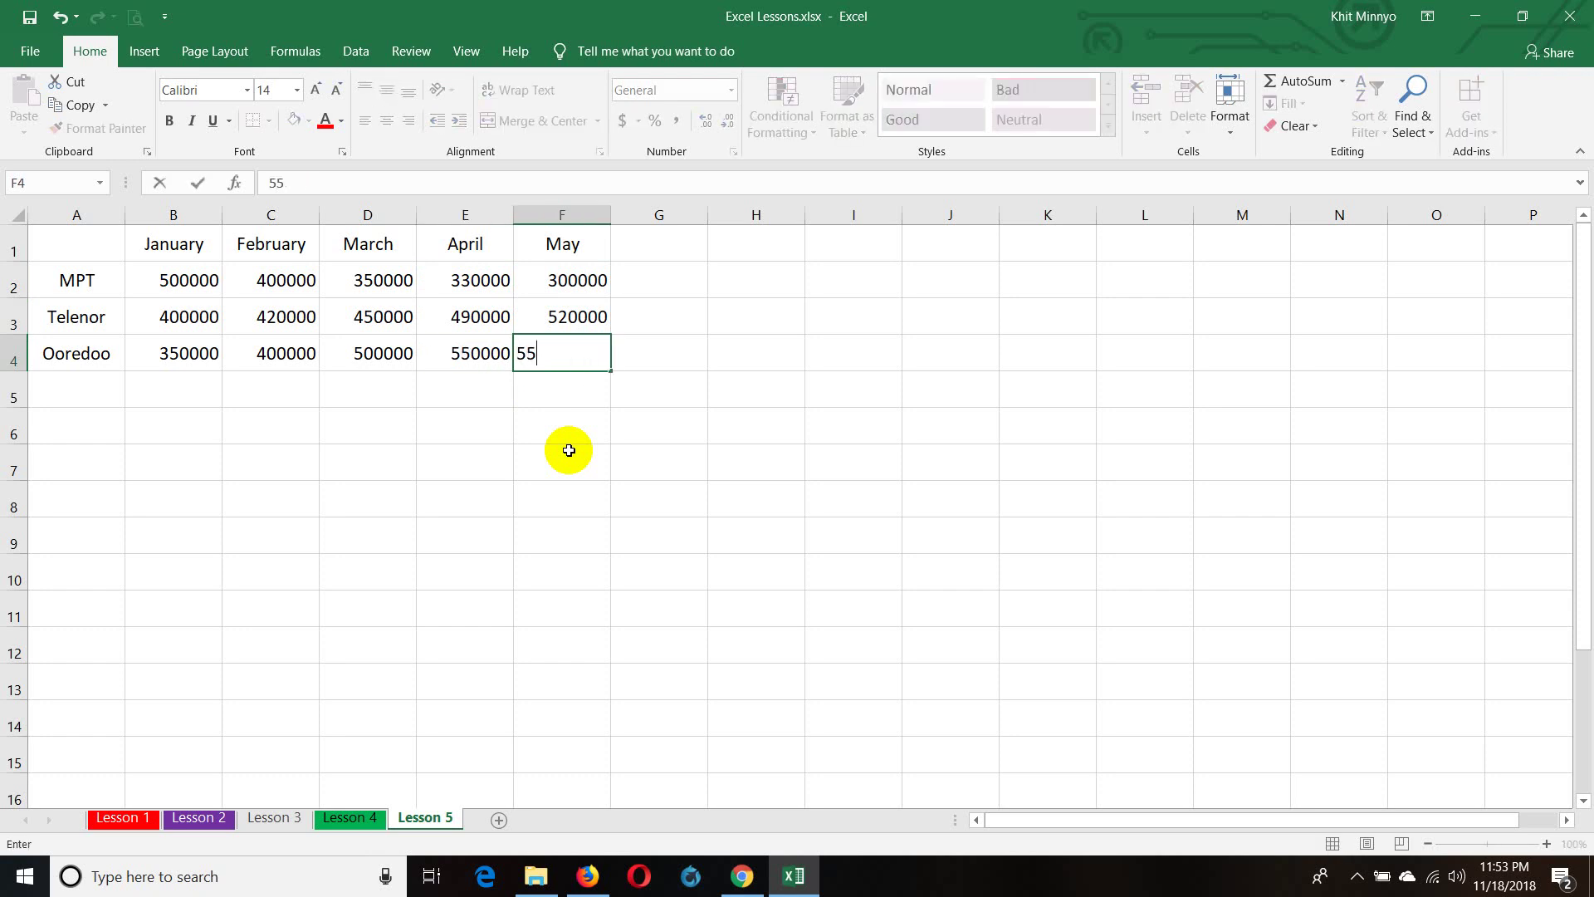
# - Confirm Ooredoo's May 550000, select A1:F4, and insert the recommended Clustered Column chart
pyautogui.press('Return')
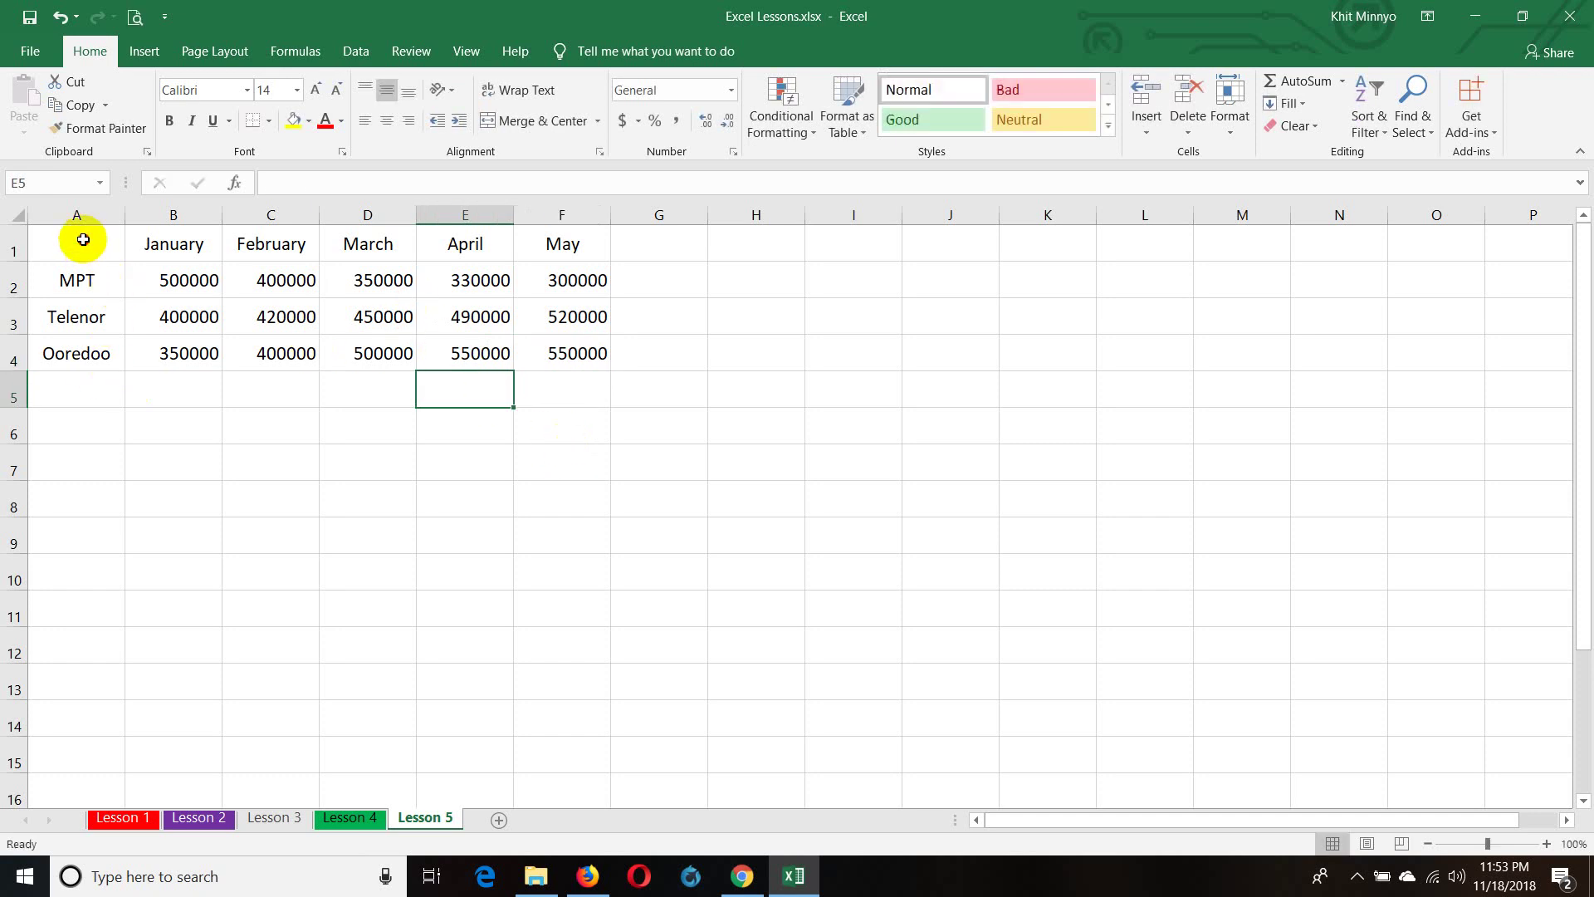
pyautogui.moveTo(78, 240); pyautogui.dragTo(580, 352)
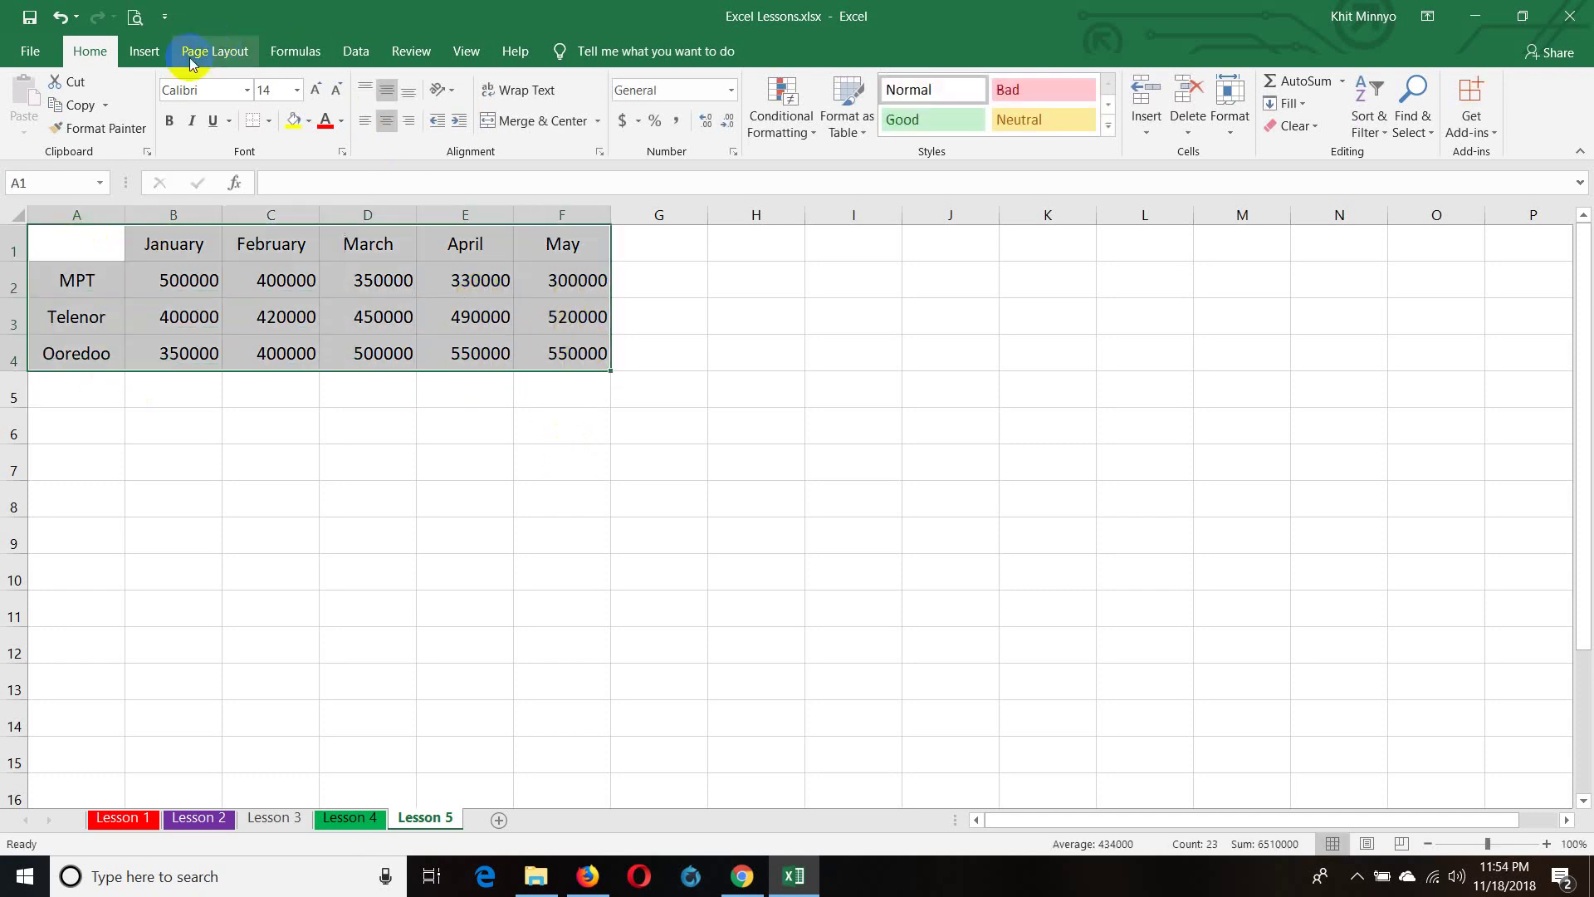
pyautogui.click(144, 51)
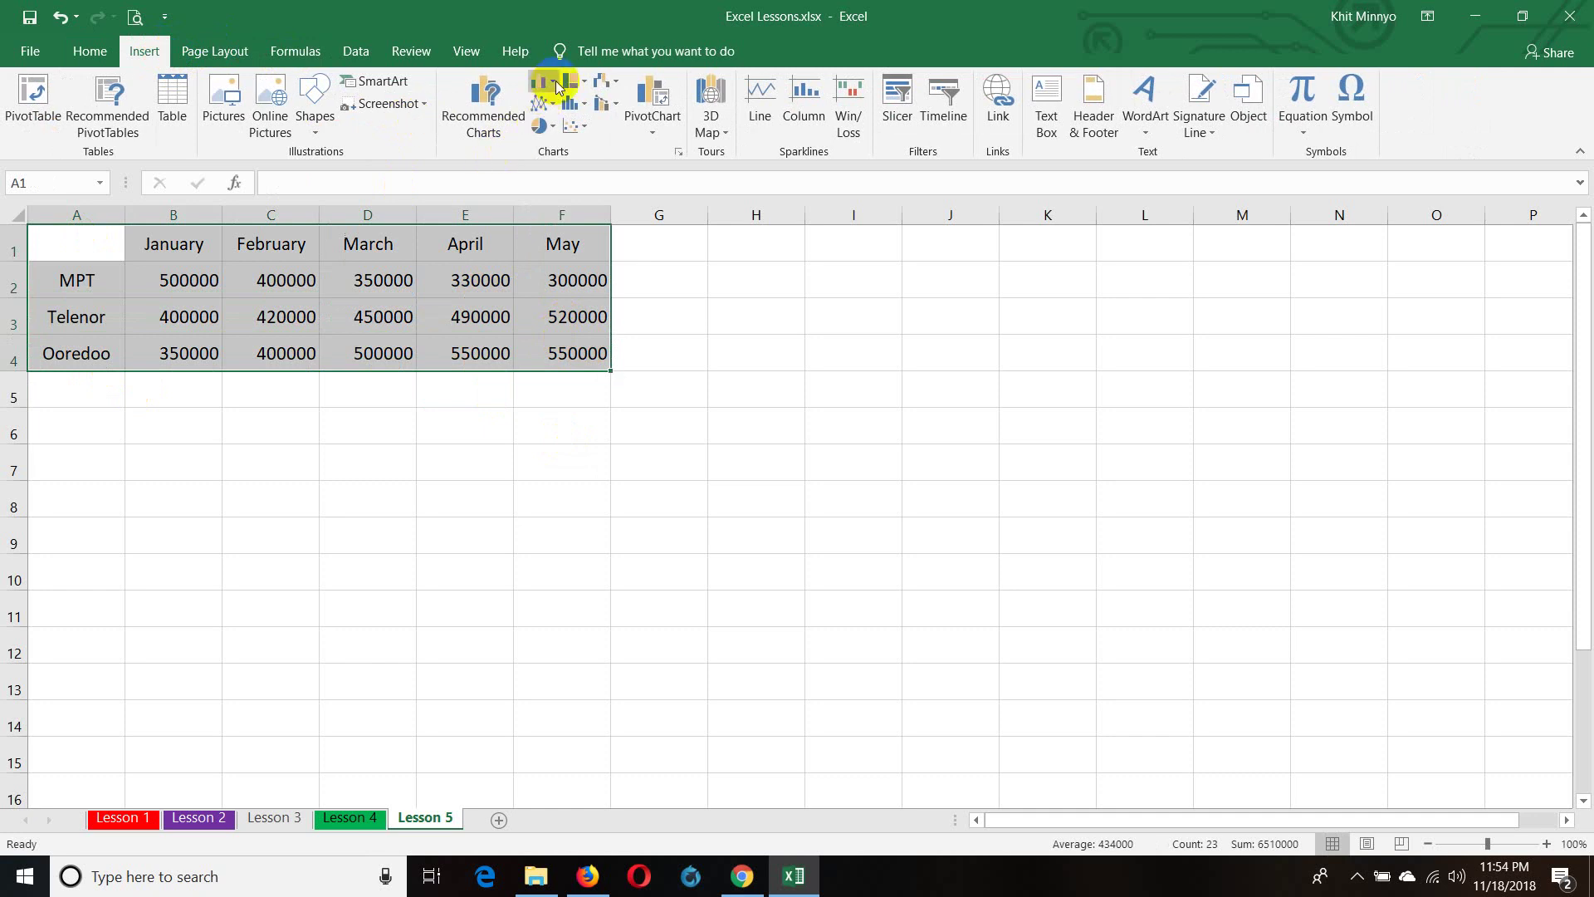
pyautogui.click(483, 101)
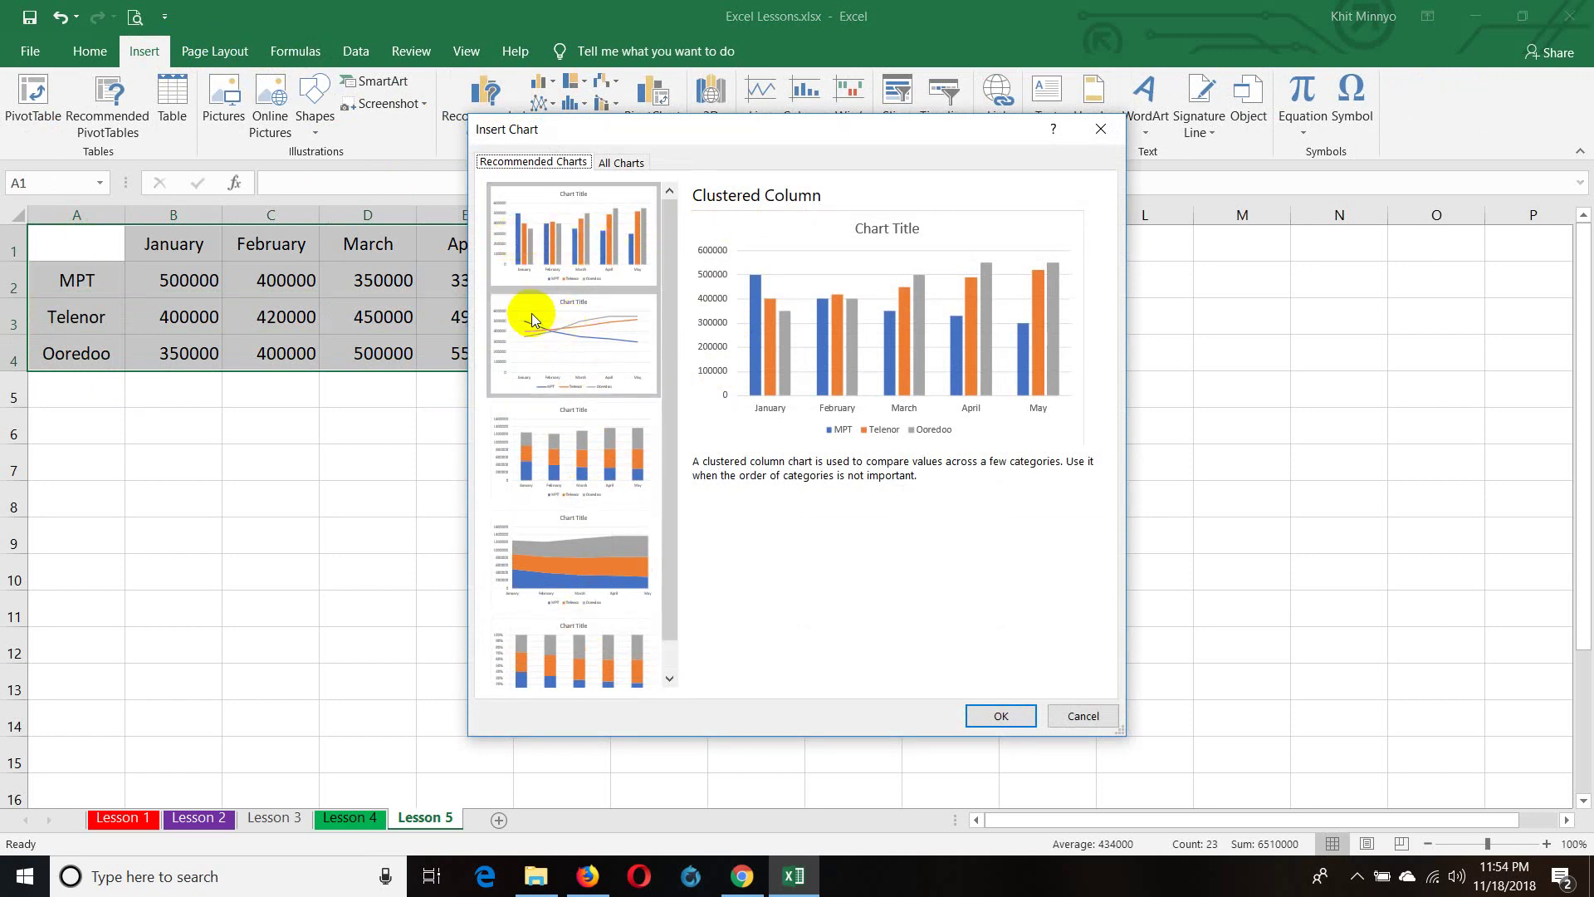
pyautogui.click(615, 164)
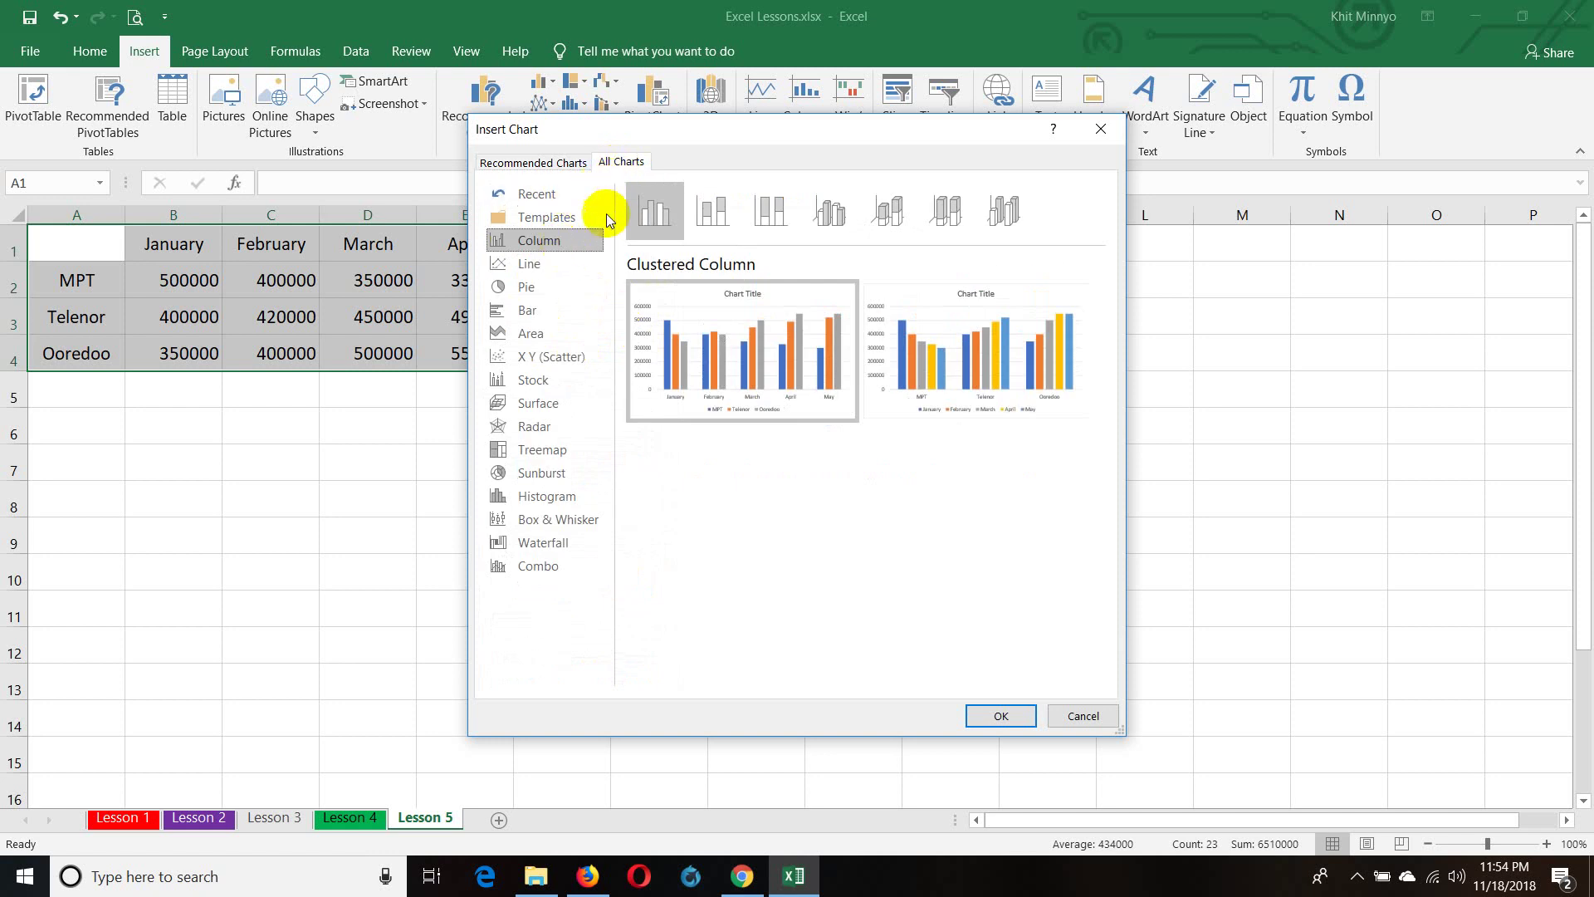
pyautogui.click(543, 296)
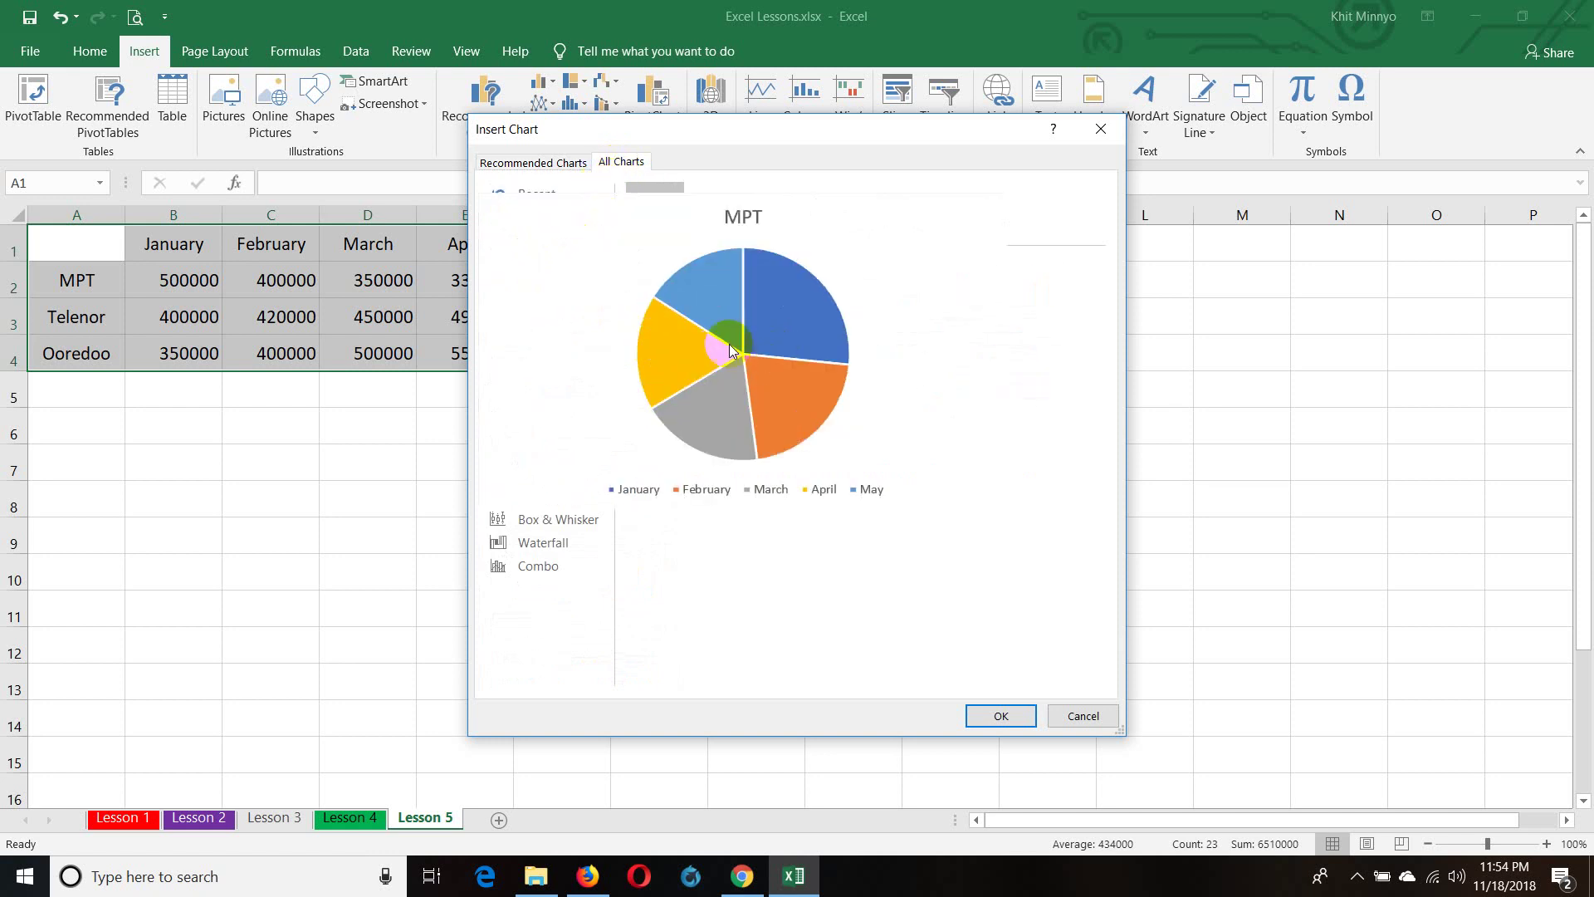
pyautogui.click(543, 271)
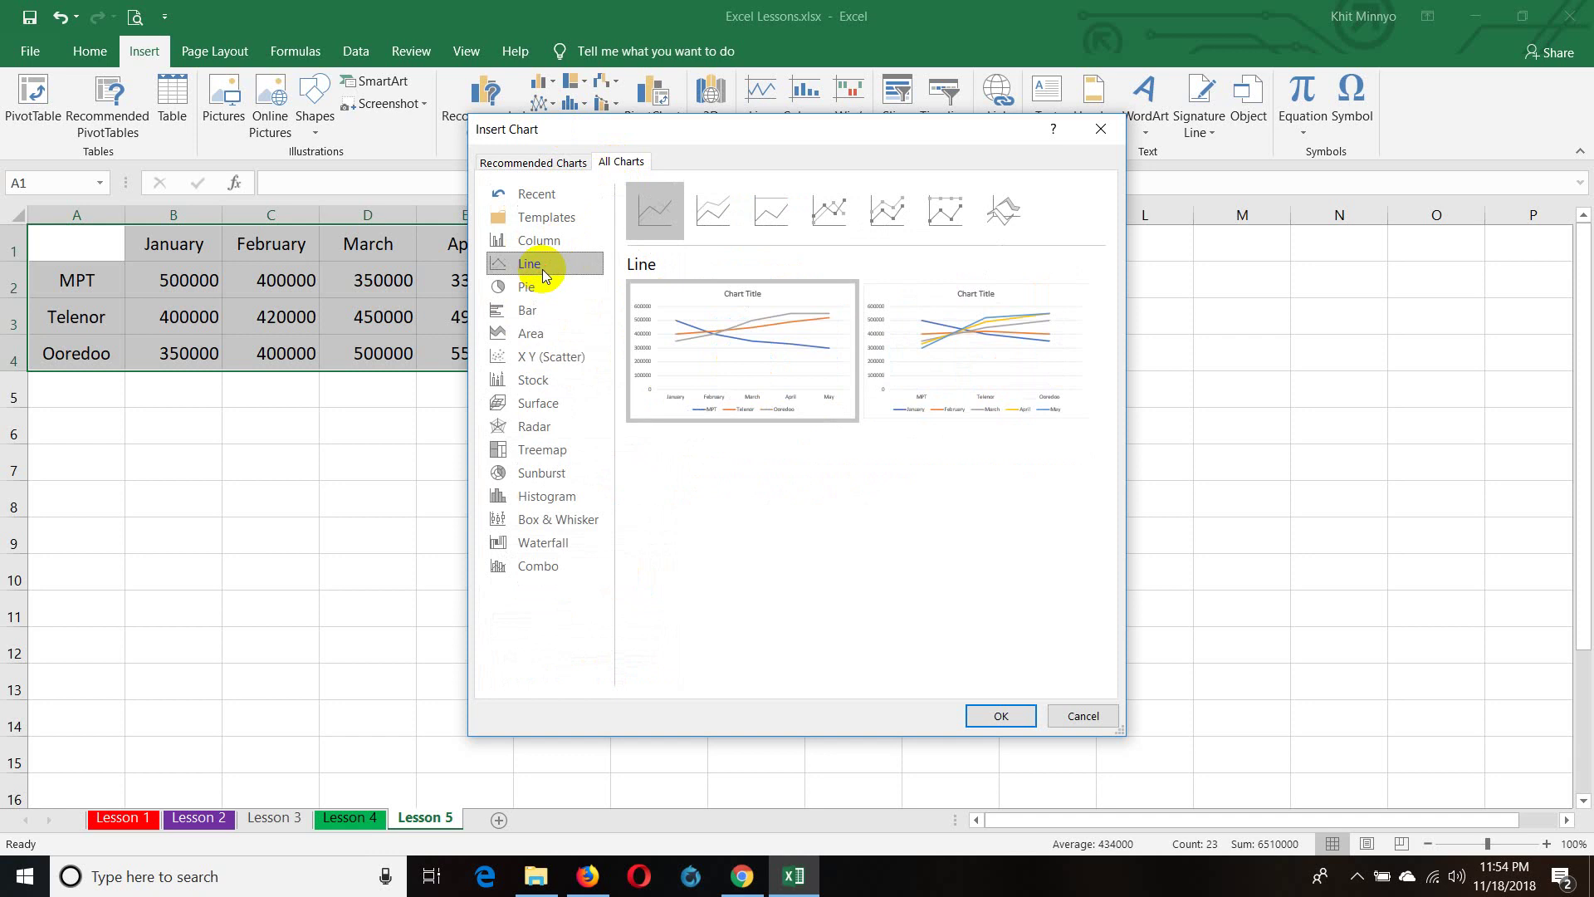
pyautogui.click(538, 475)
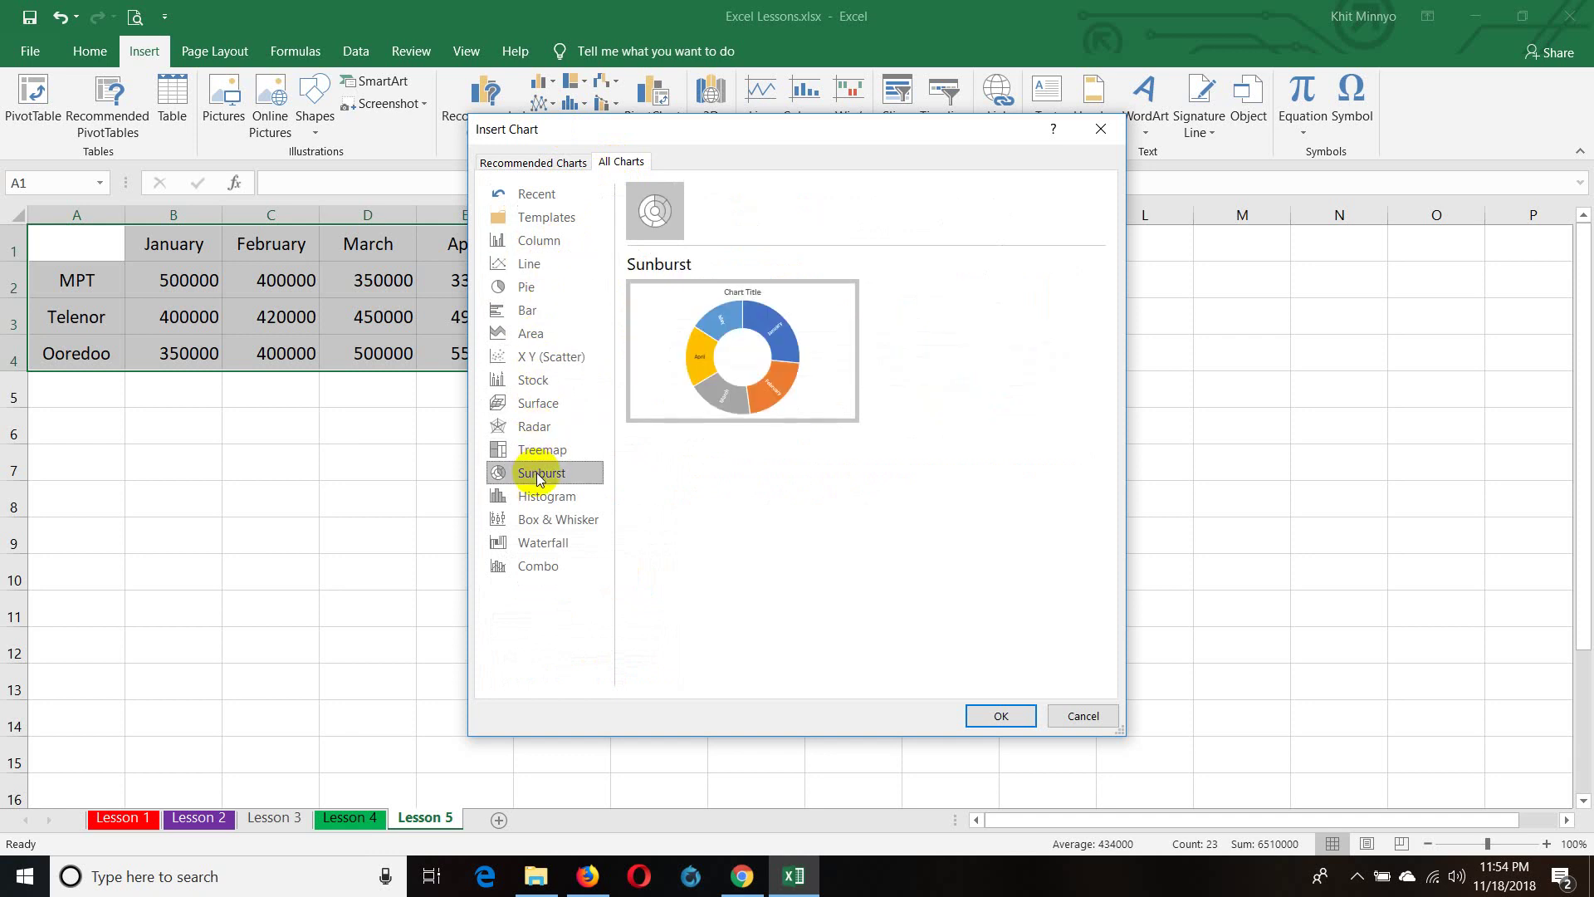
pyautogui.click(526, 193)
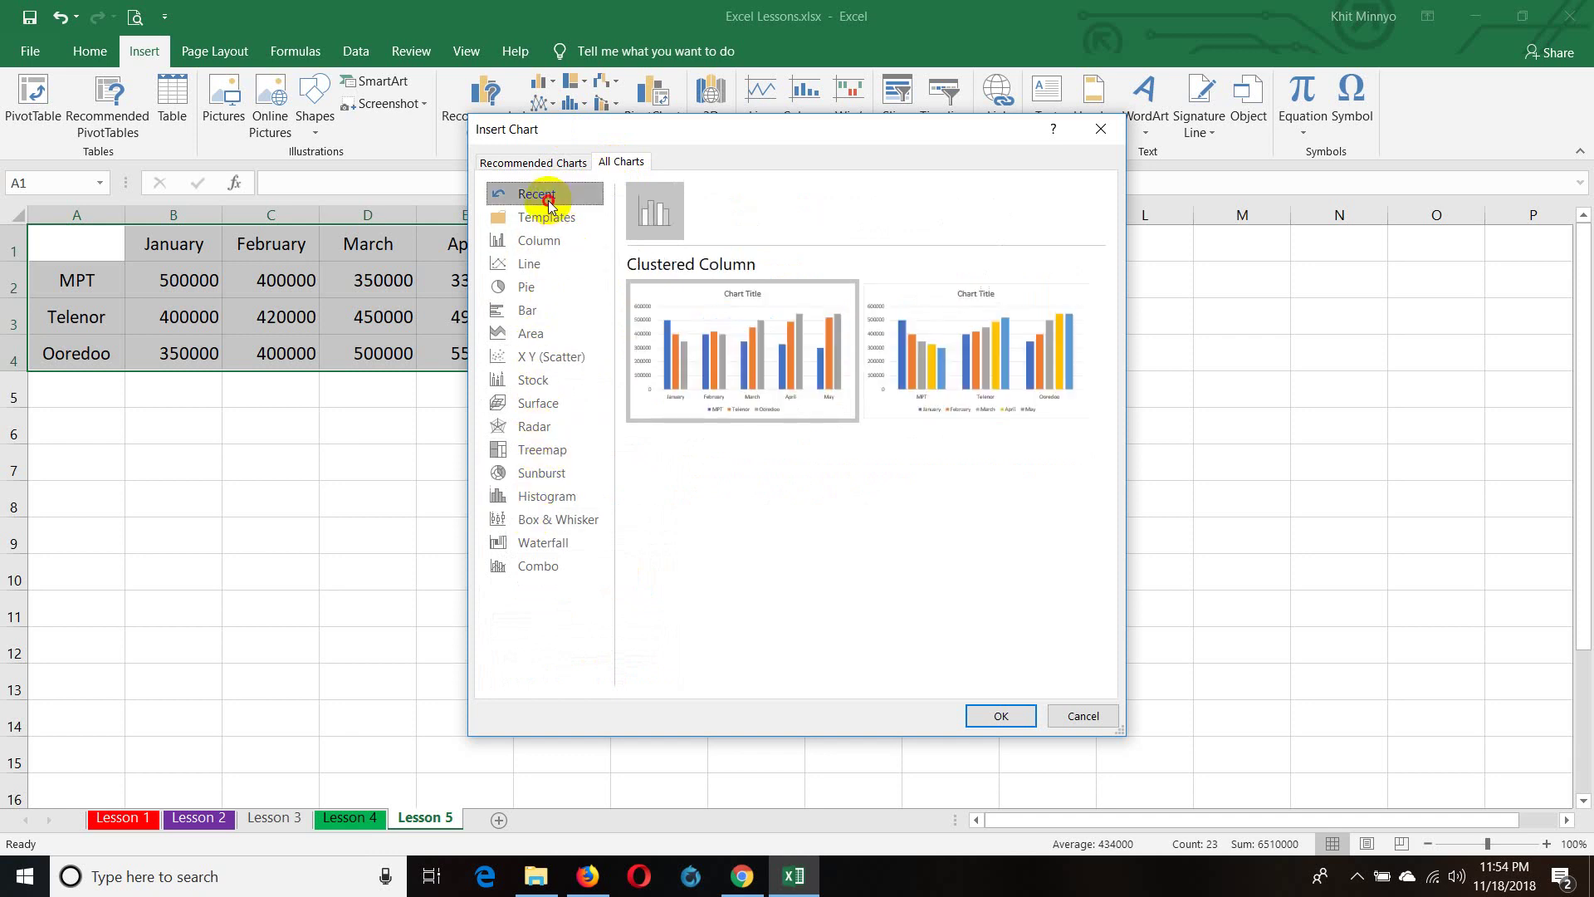
pyautogui.click(522, 161)
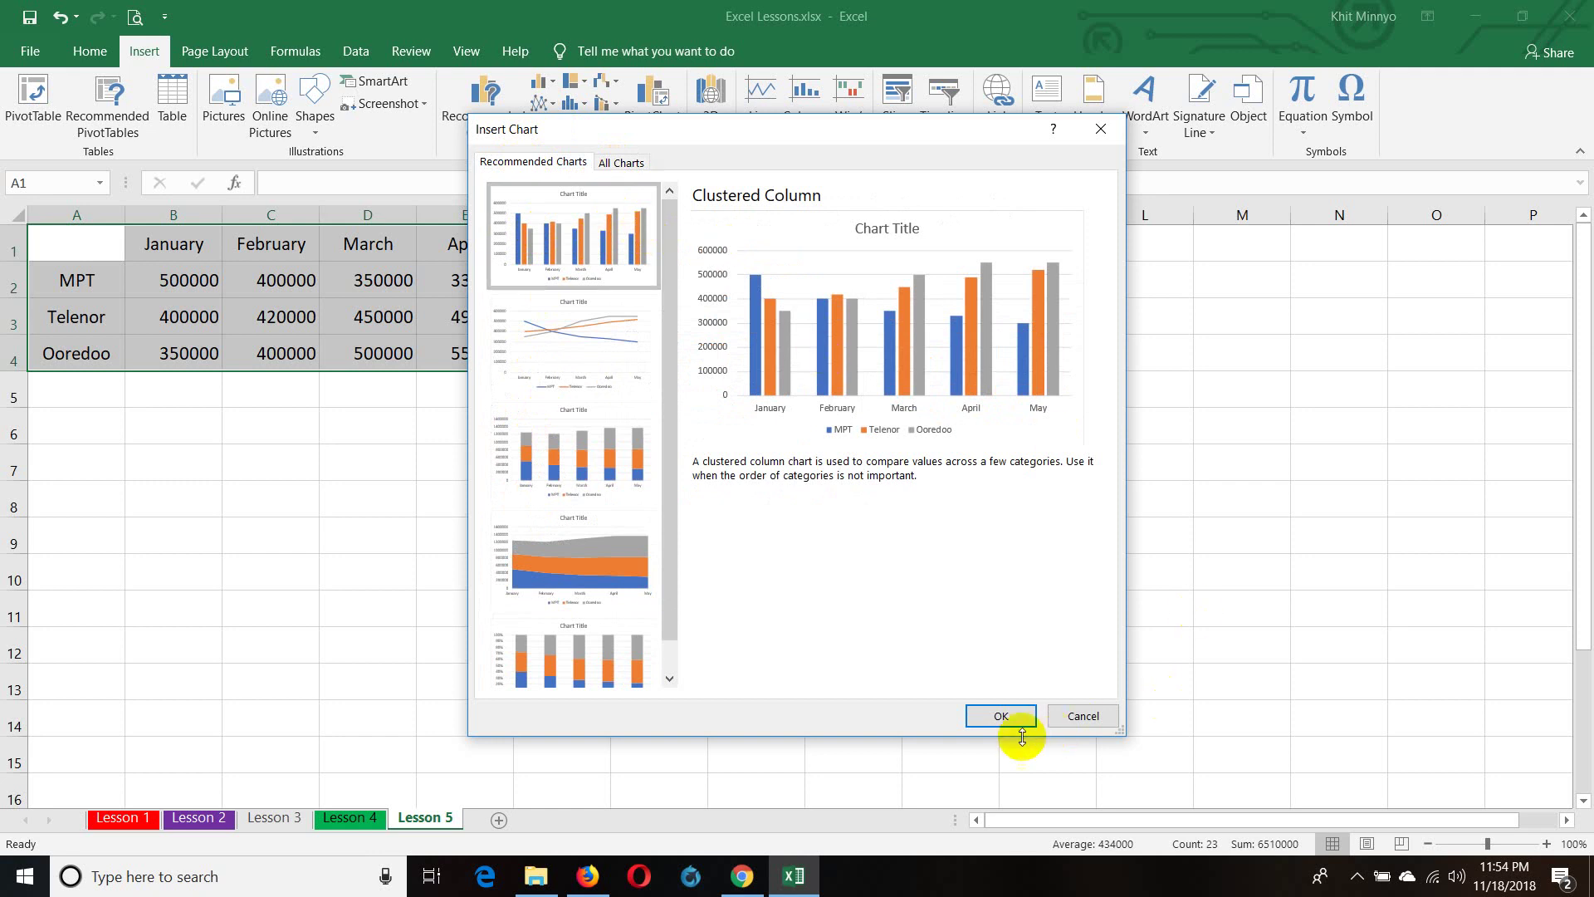
pyautogui.click(1001, 721)
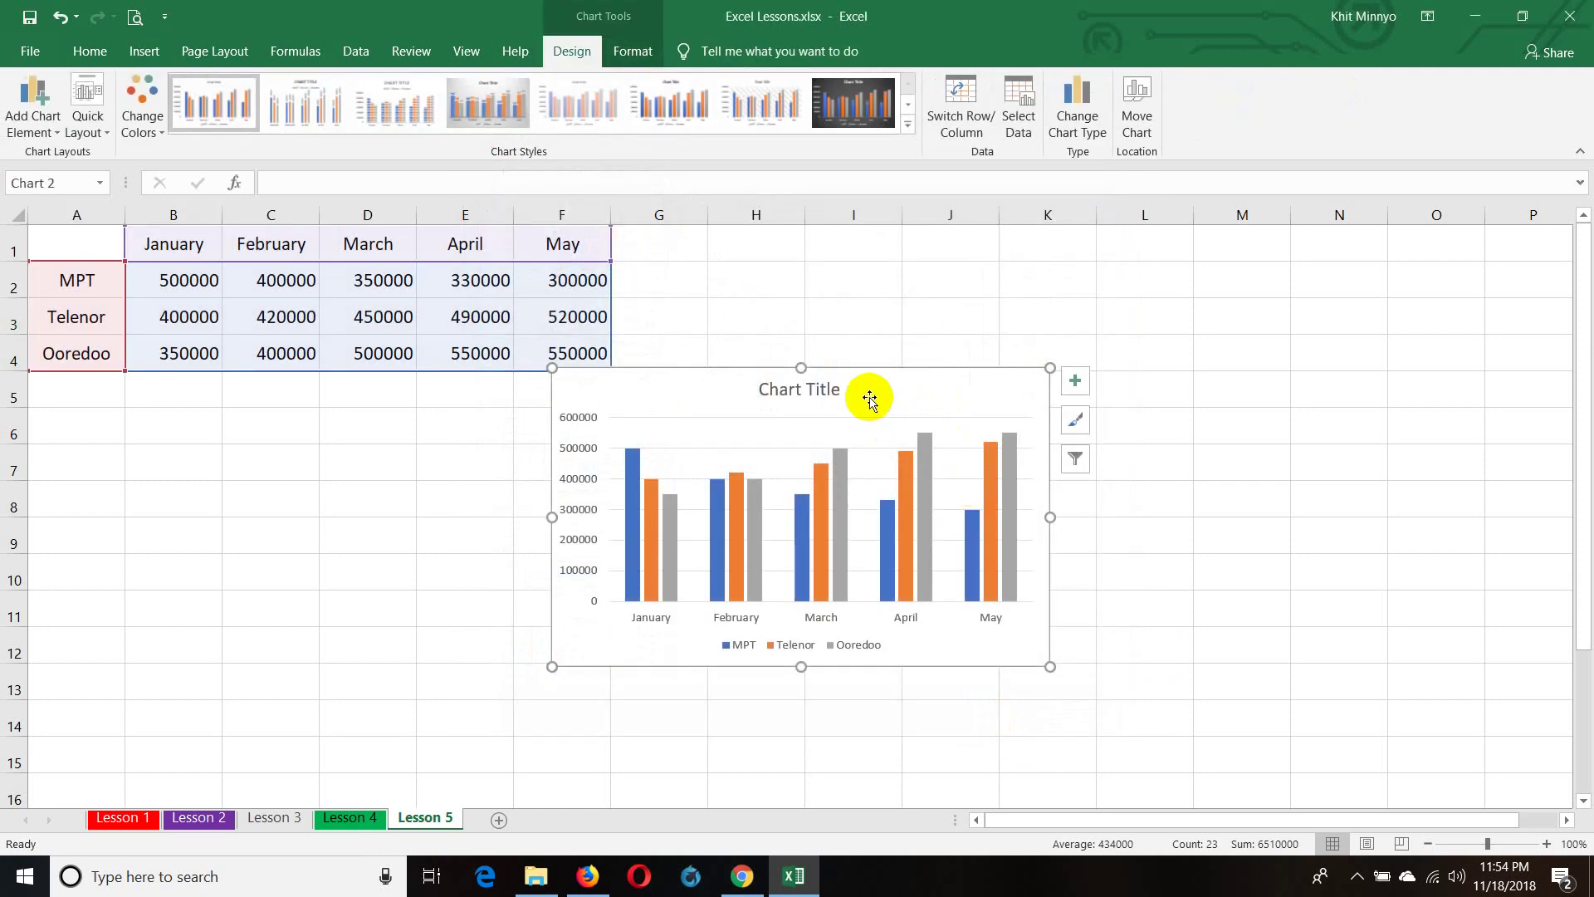
# - Move the chart up and to the right and retitle it 'Phone Bill Comparing'
pyautogui.moveTo(865, 399)
pyautogui.mouseDown()
pyautogui.moveTo(1079, 340)
pyautogui.moveTo(1087, 308)
pyautogui.mouseUp()
pyautogui.doubleClick(1041, 308)
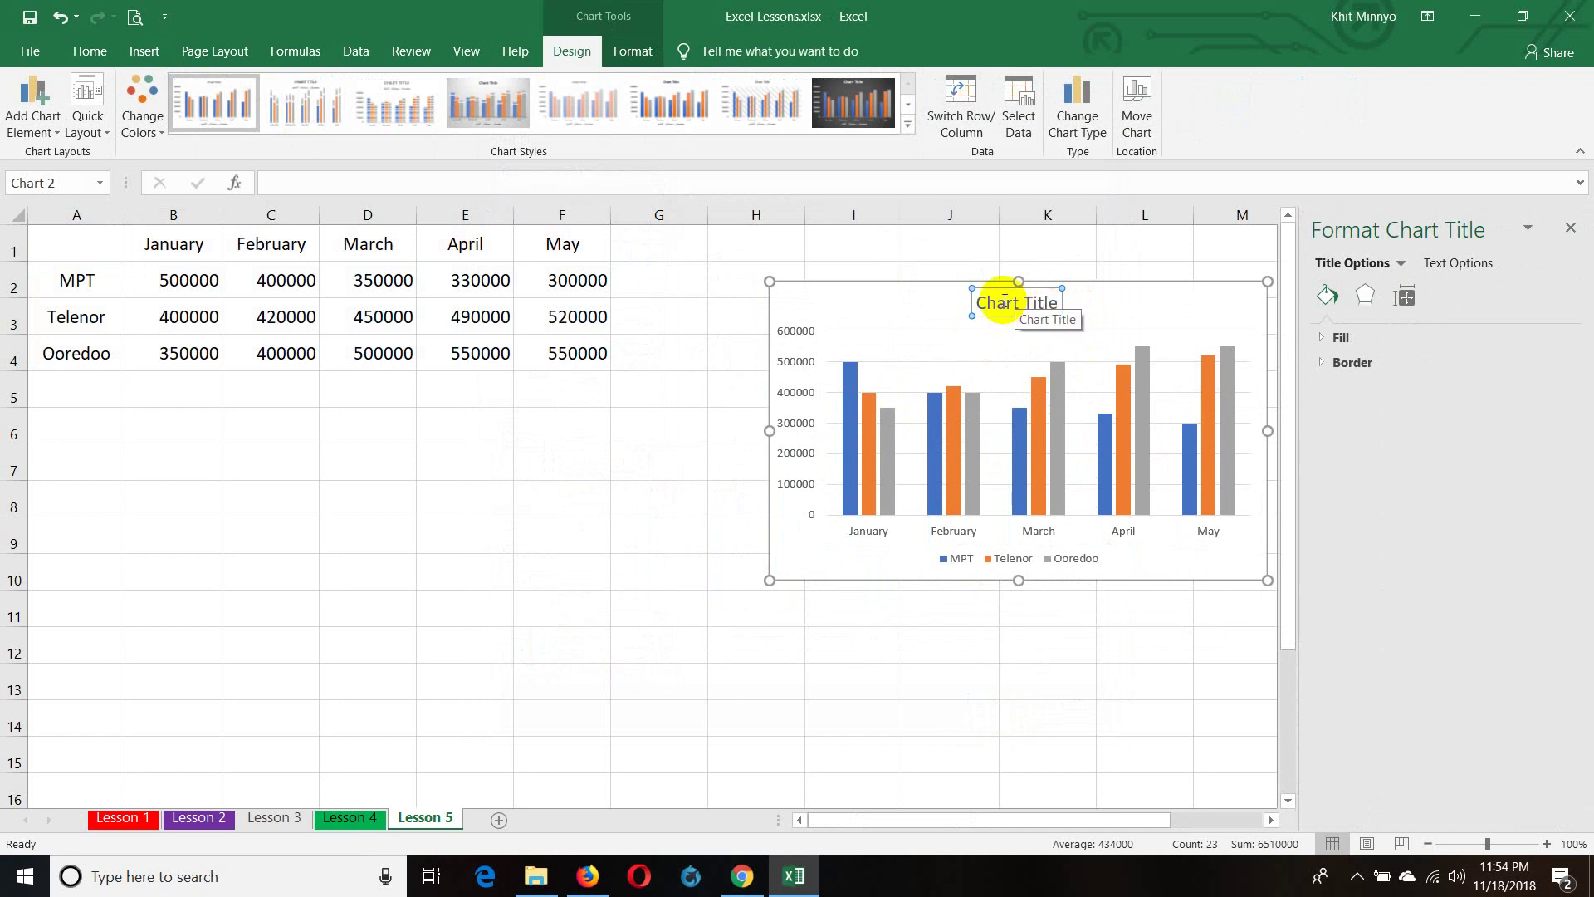
pyautogui.moveTo(978, 302); pyautogui.dragTo(1074, 305)
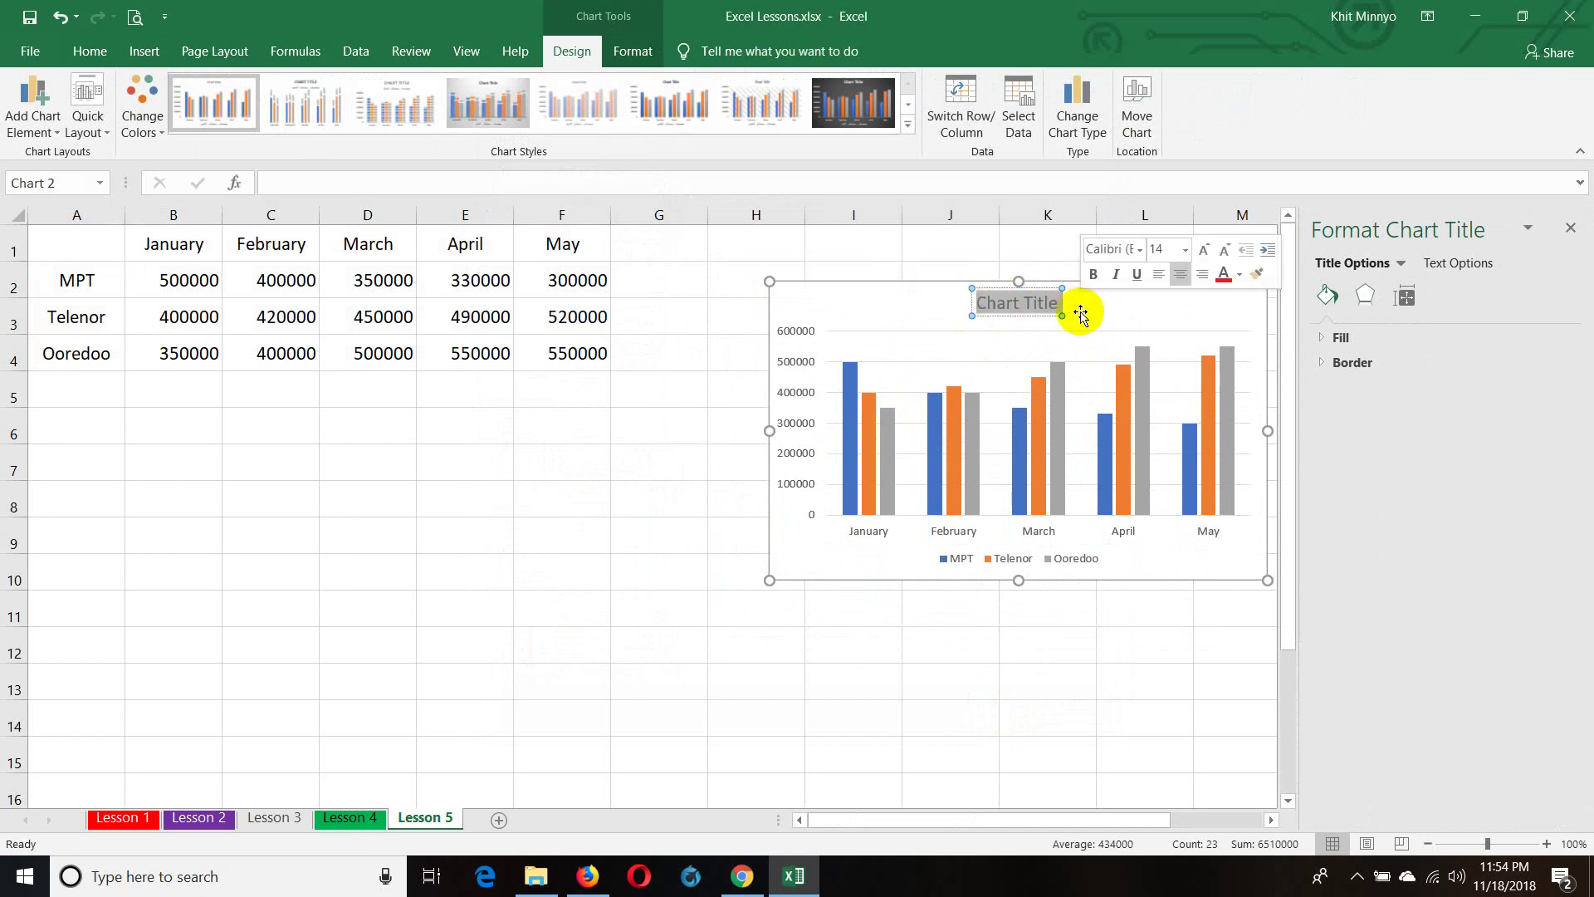
pyautogui.write('Pho')
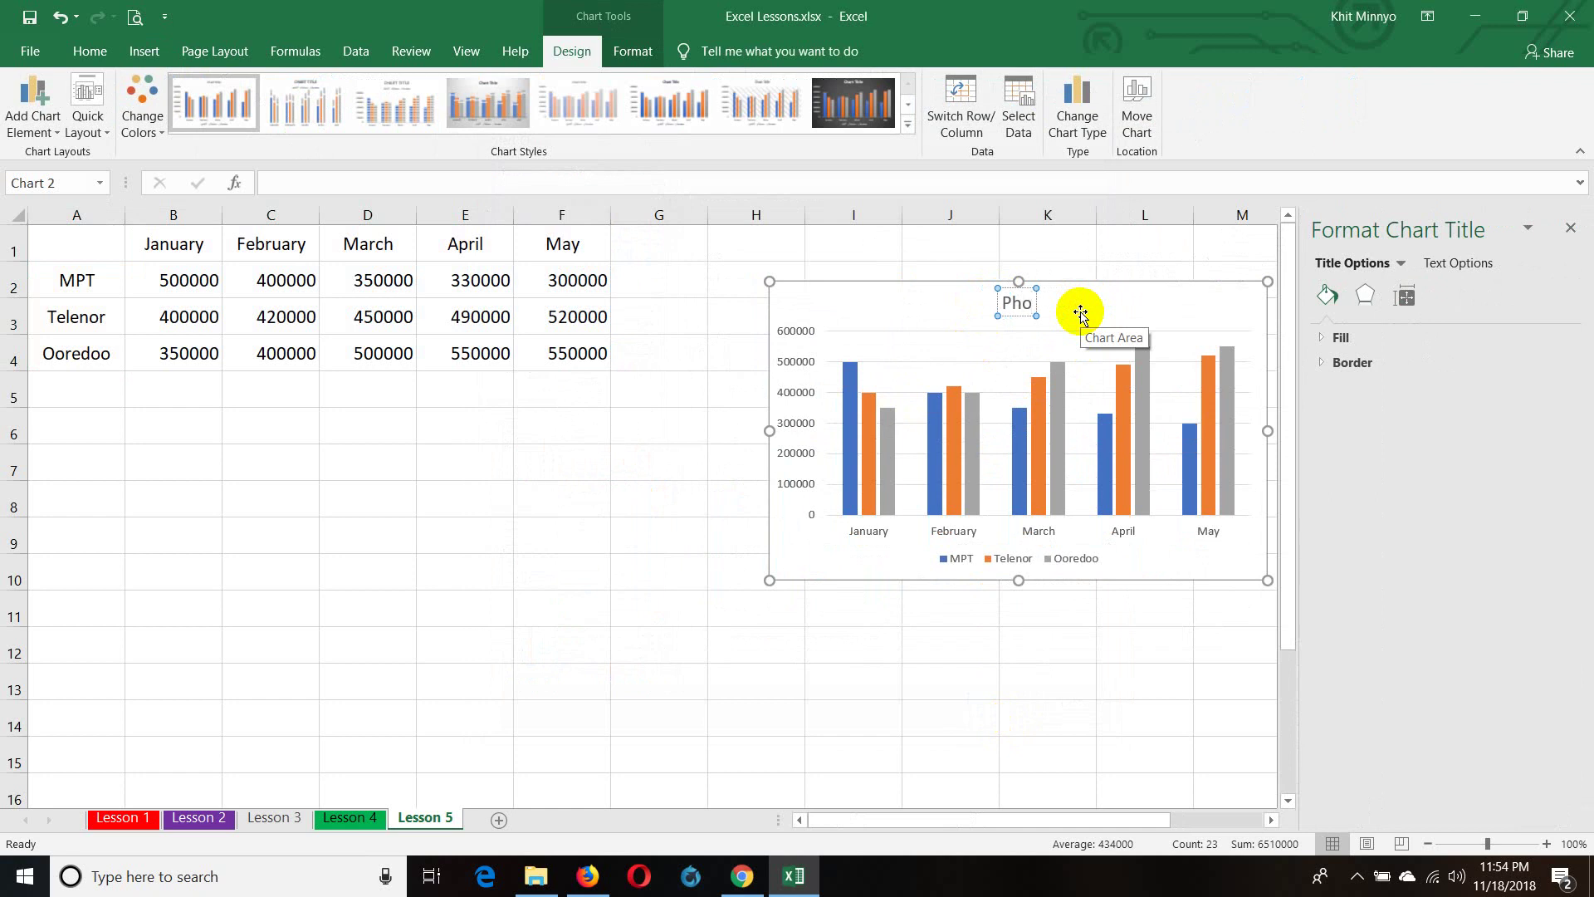
pyautogui.write('ne Bill')
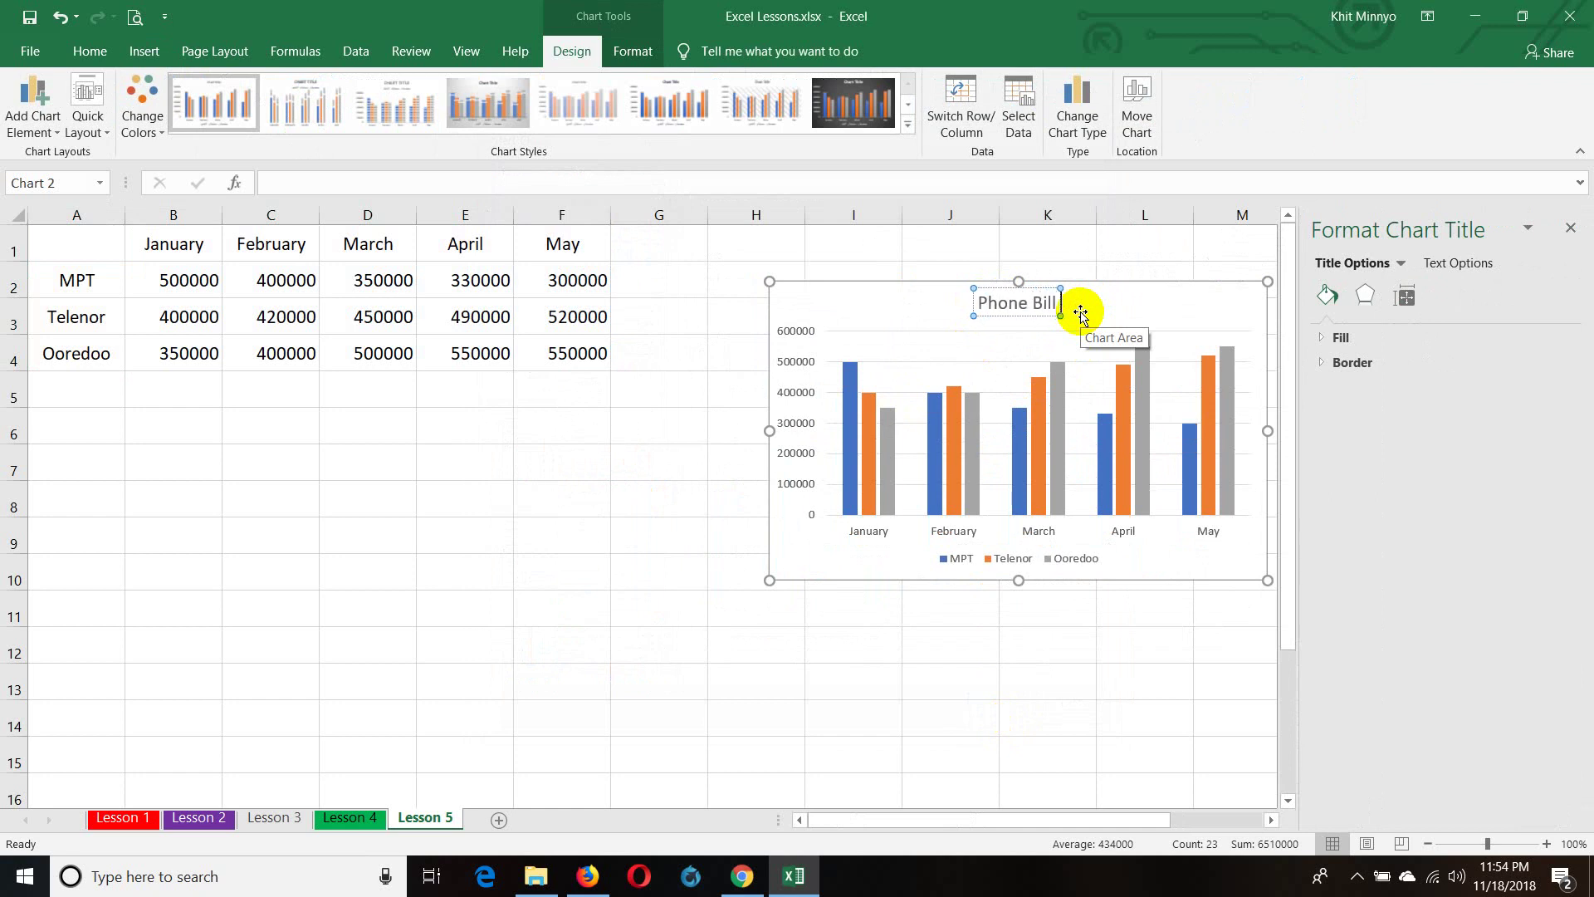
pyautogui.write(' Compare')
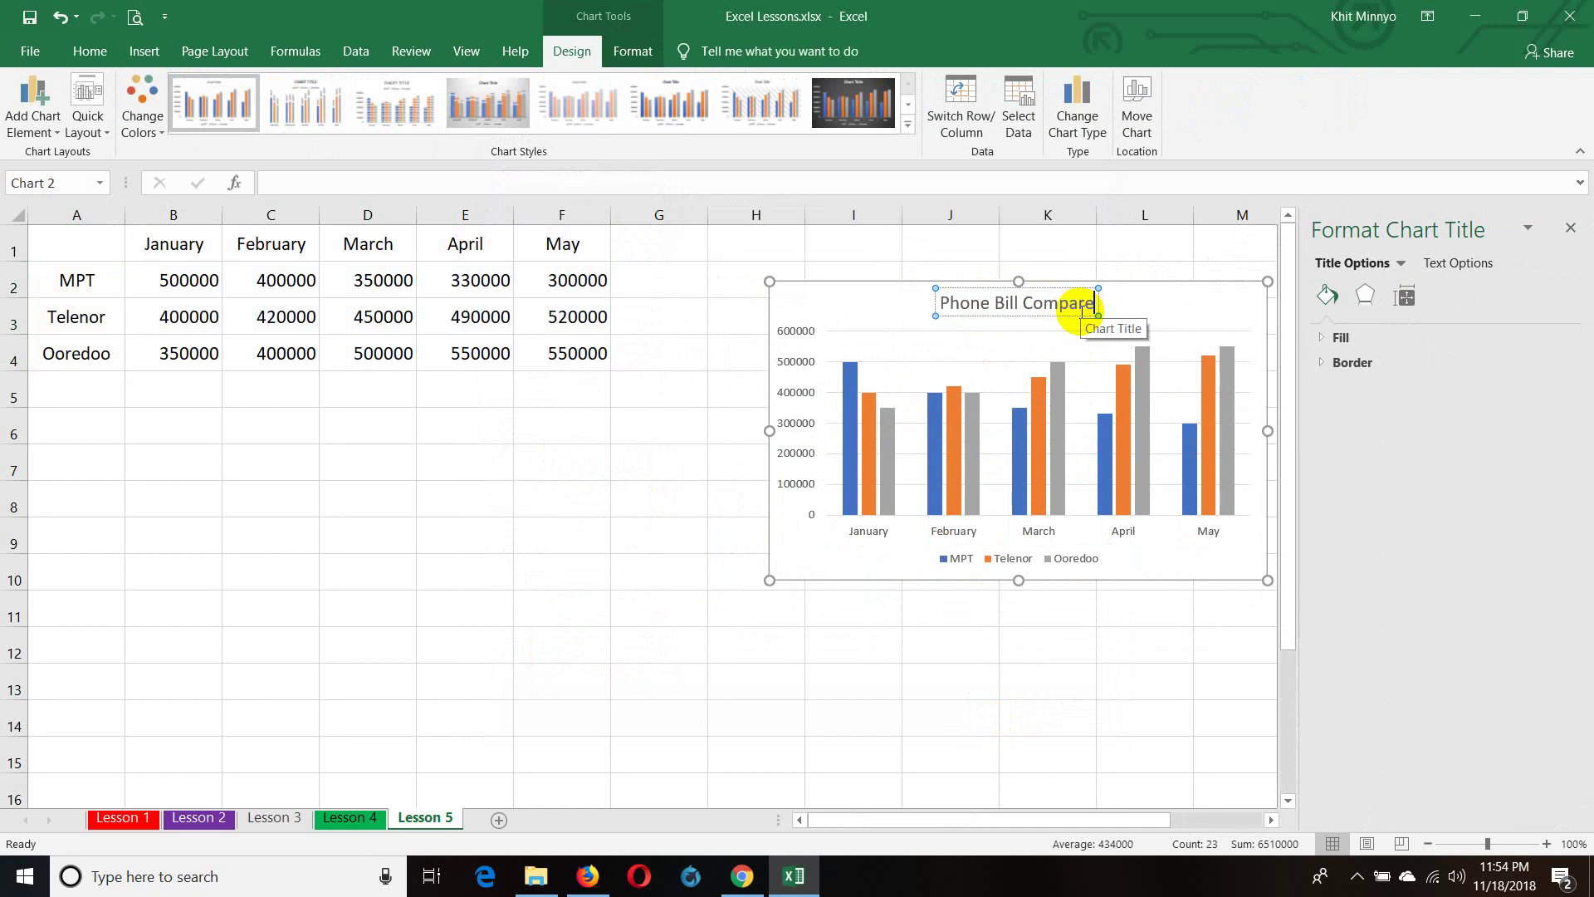
pyautogui.press('BackSpace')
pyautogui.press('BackSpace')
pyautogui.write('ri')
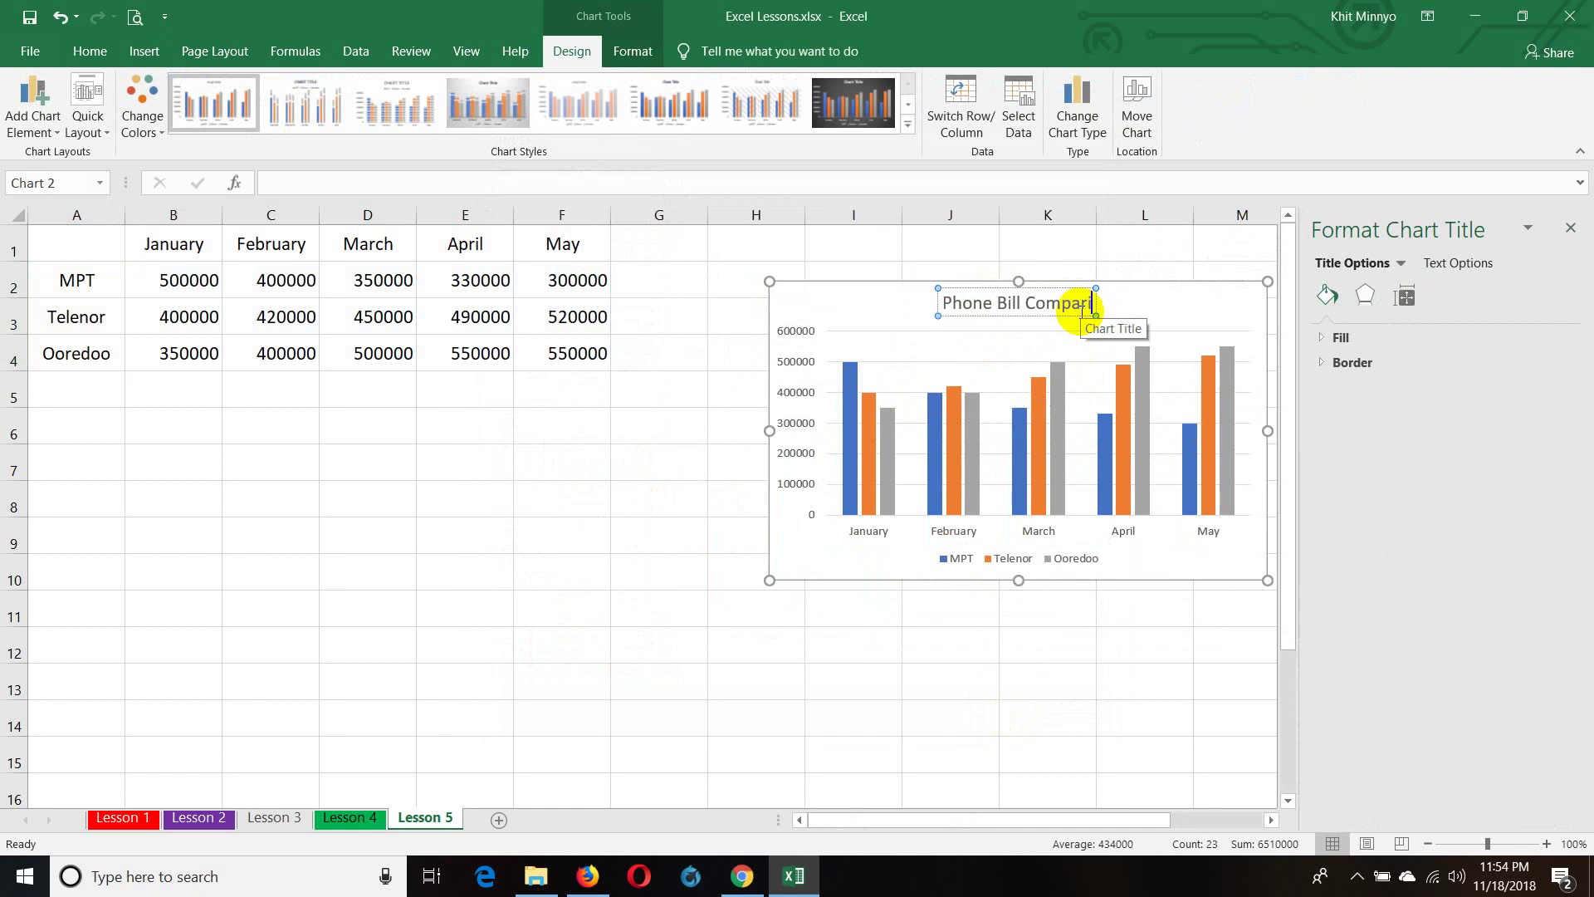
pyautogui.write('ng')
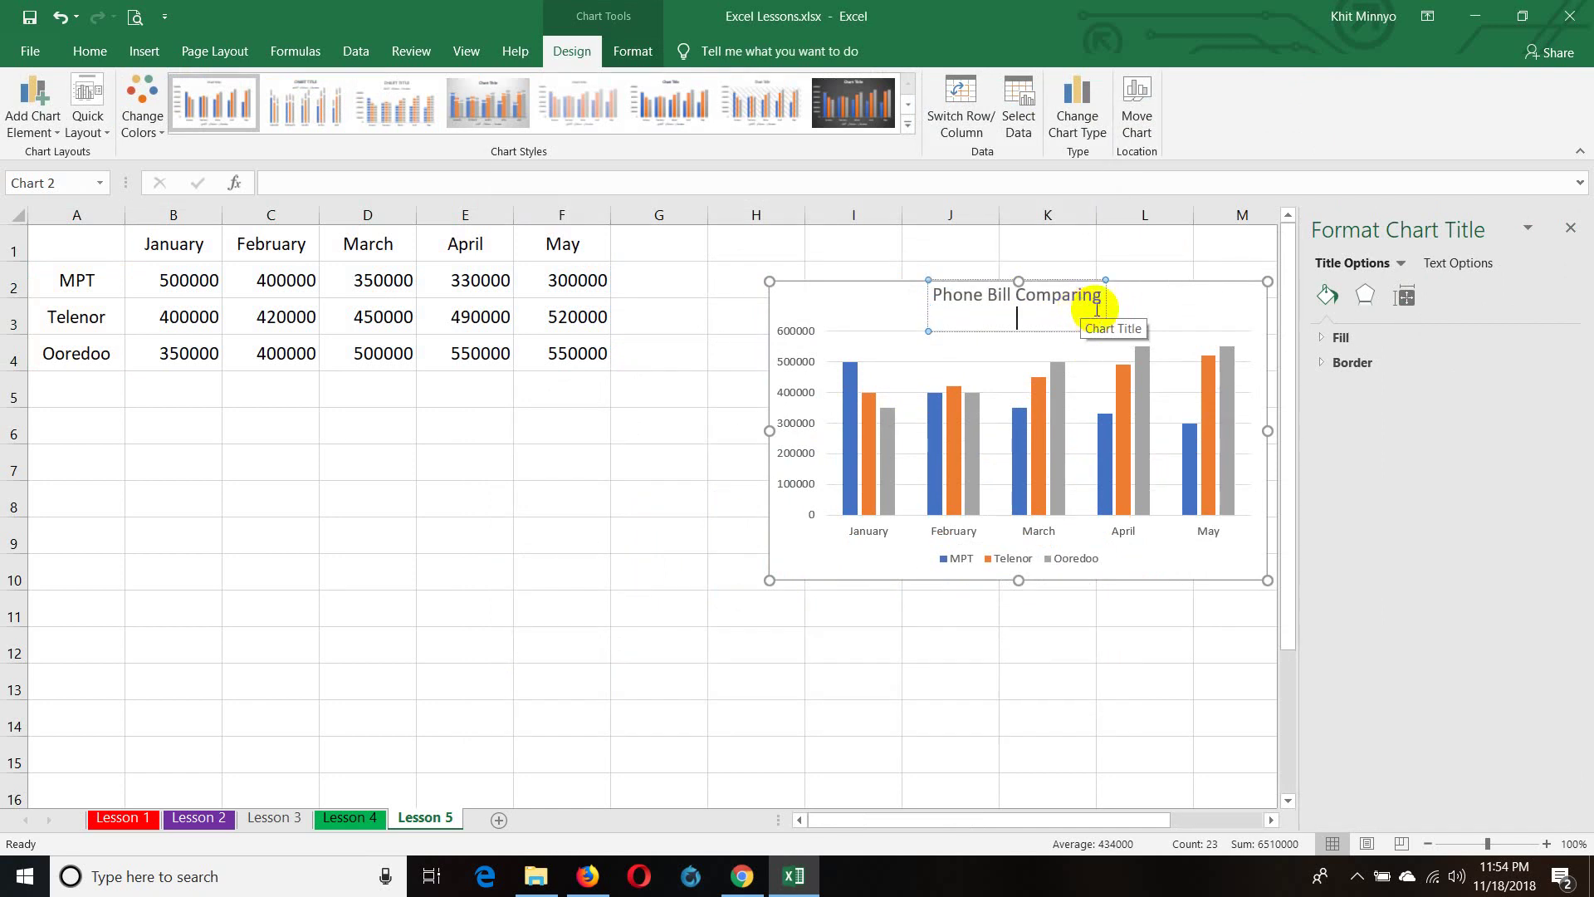
pyautogui.press('BackSpace')
pyautogui.click(954, 253)
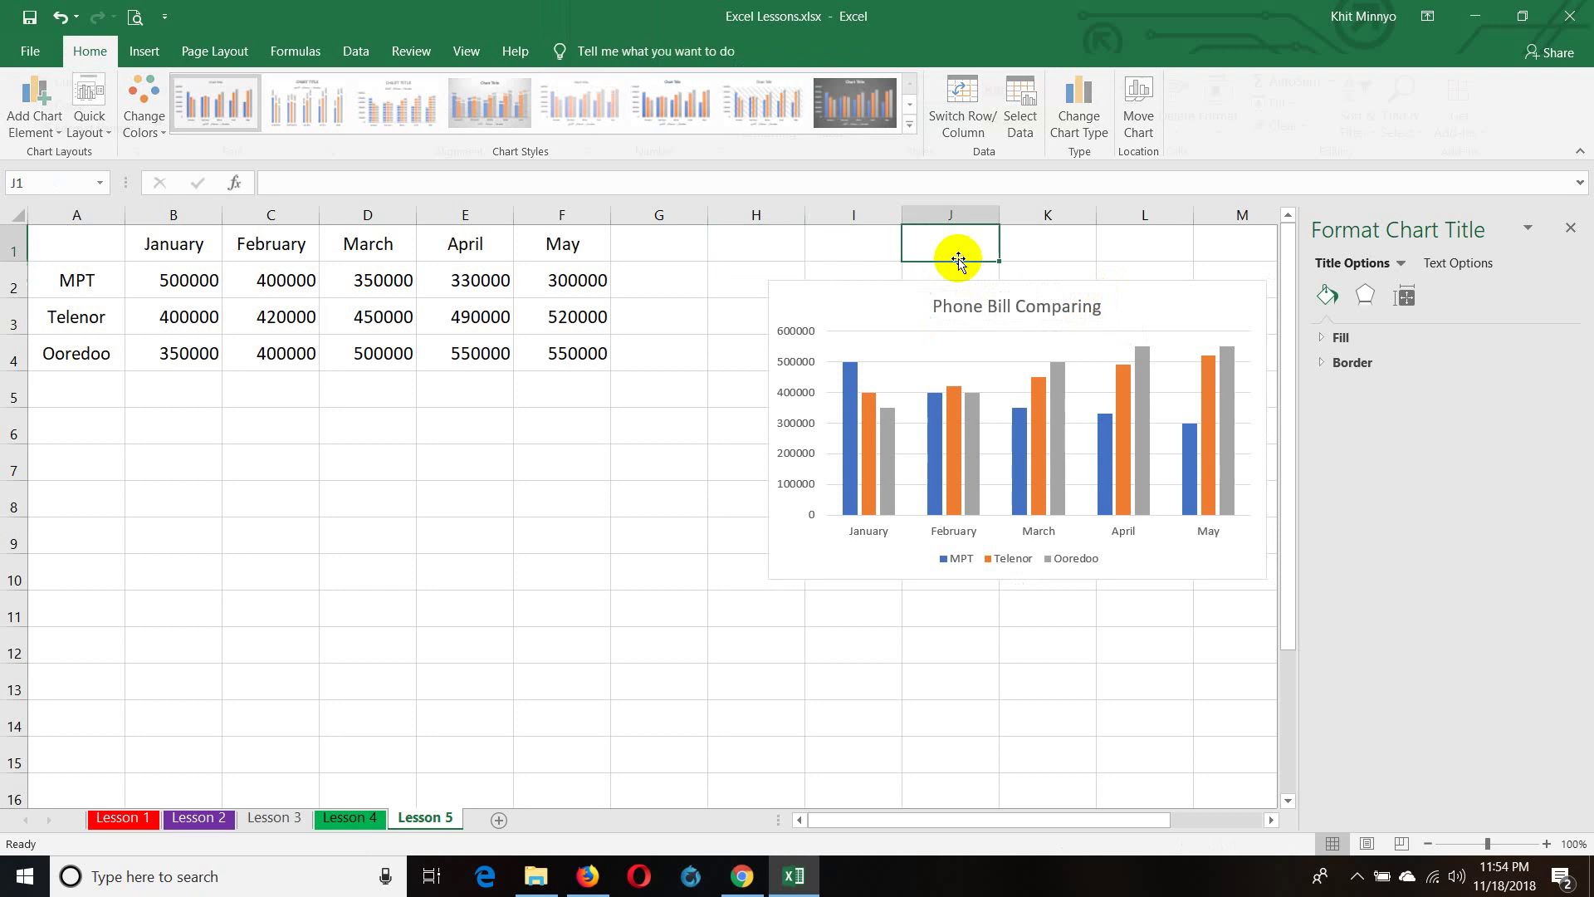
# - Select the chart and its series, reposition it, browse chart styles, then delete the chart
pyautogui.click(811, 335)
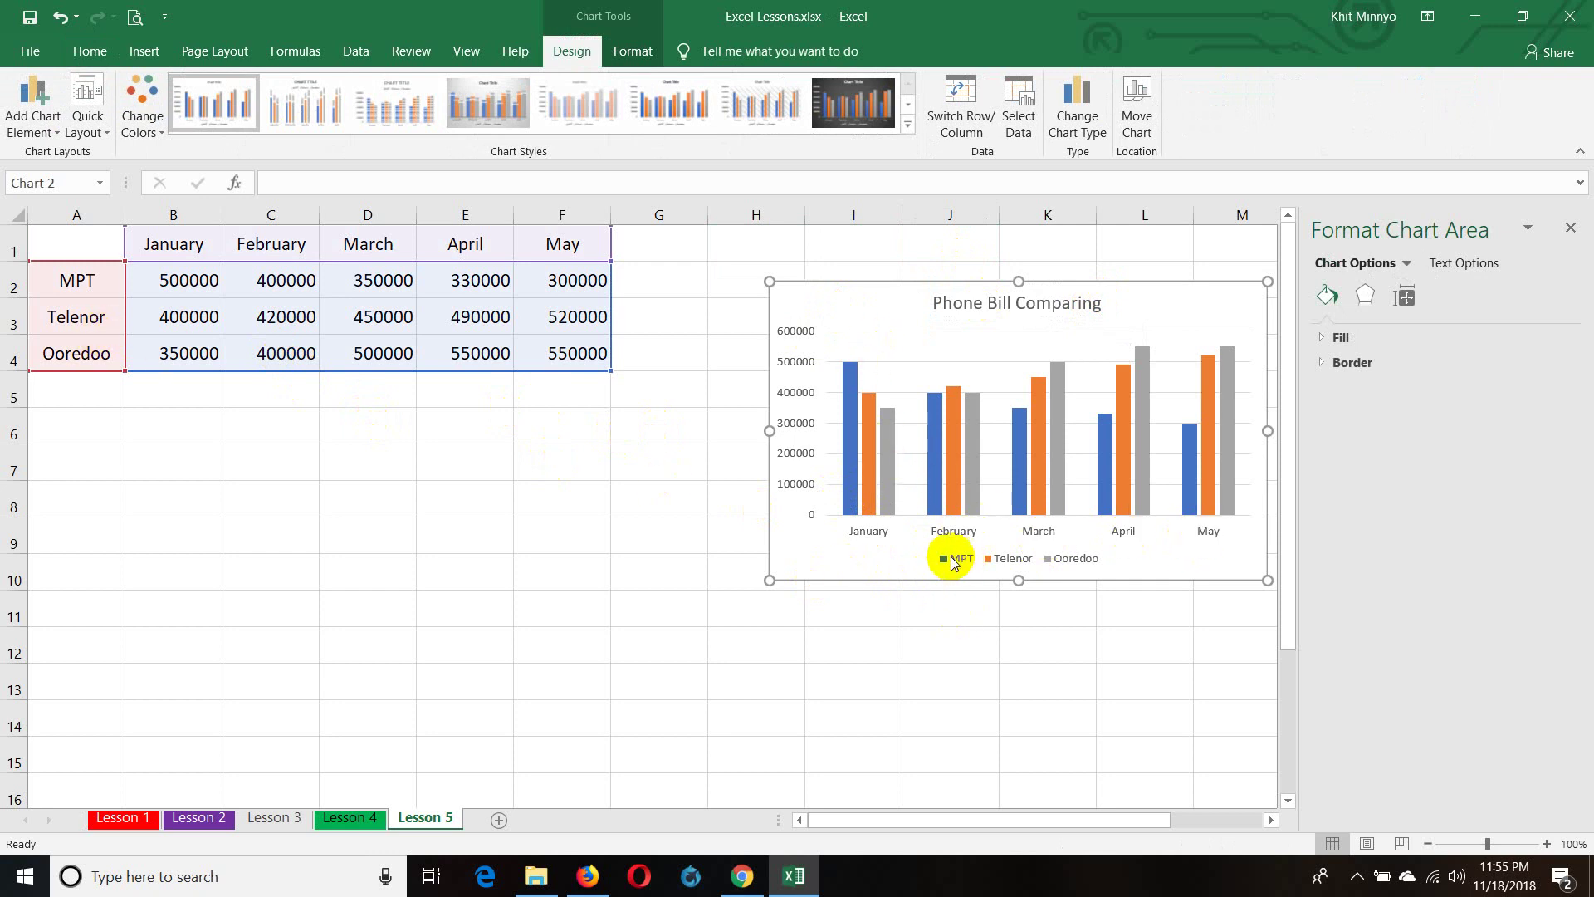
pyautogui.click(850, 390)
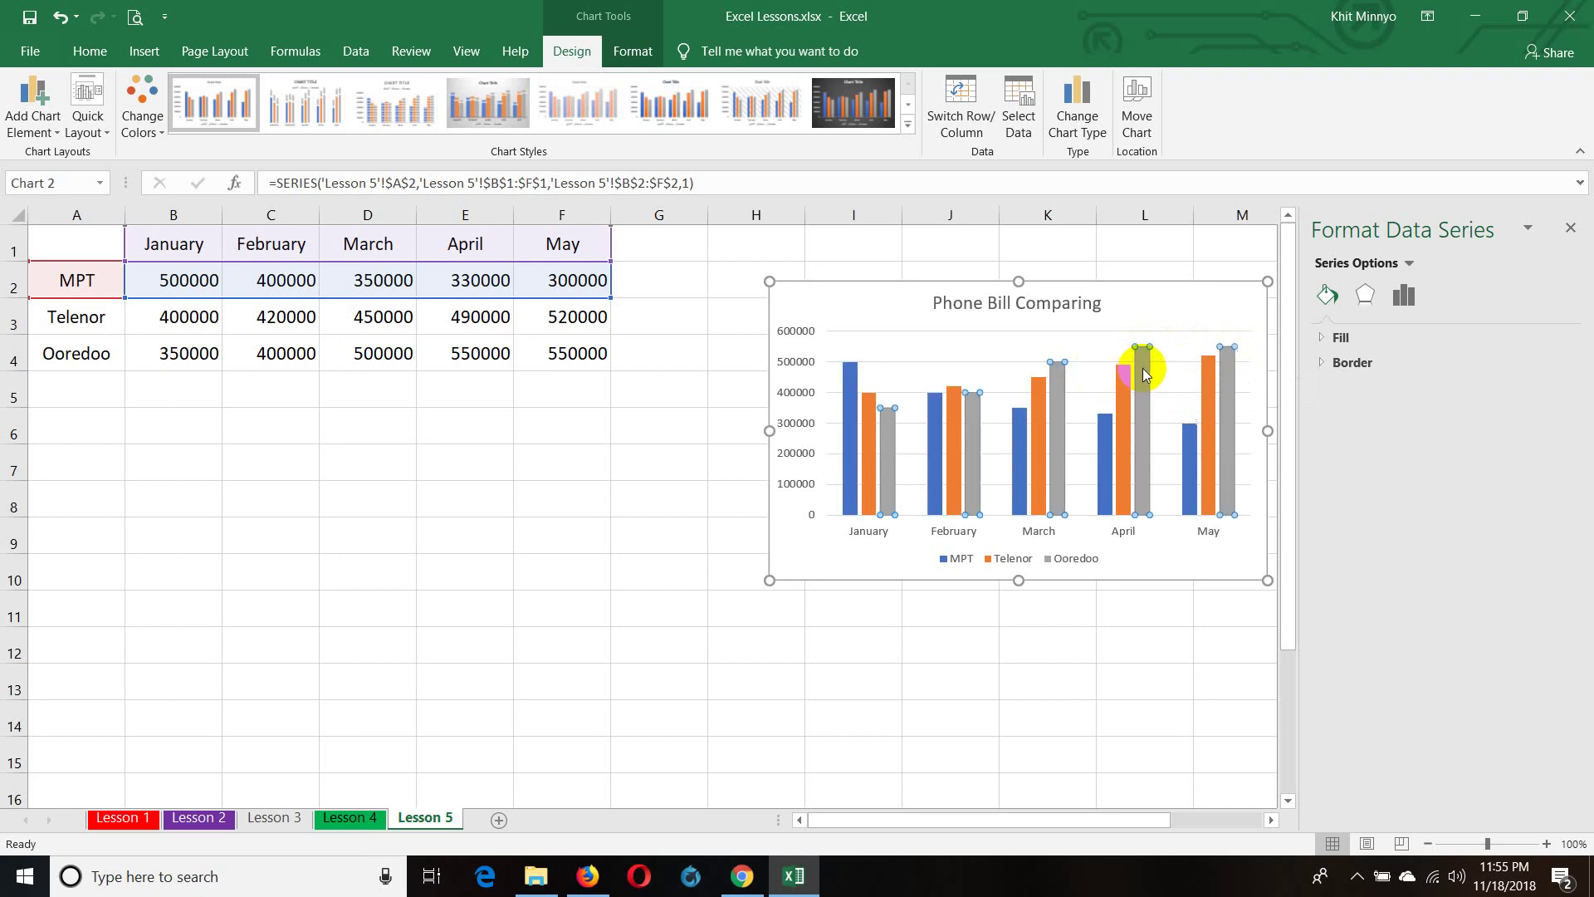
pyautogui.click(1143, 365)
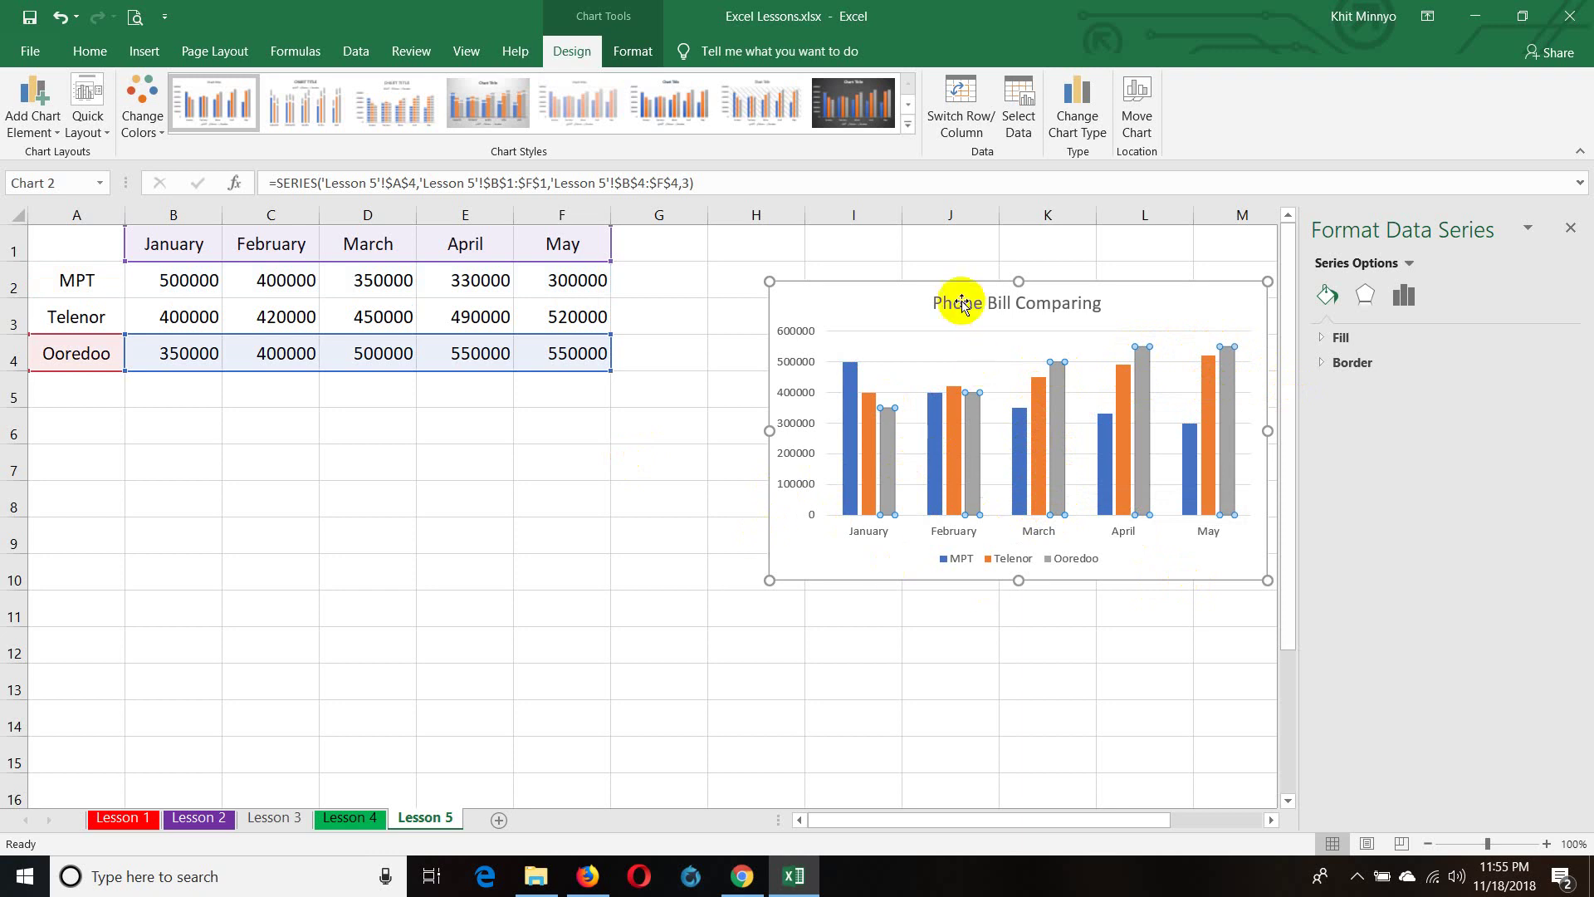
pyautogui.moveTo(875, 291); pyautogui.dragTo(727, 282)
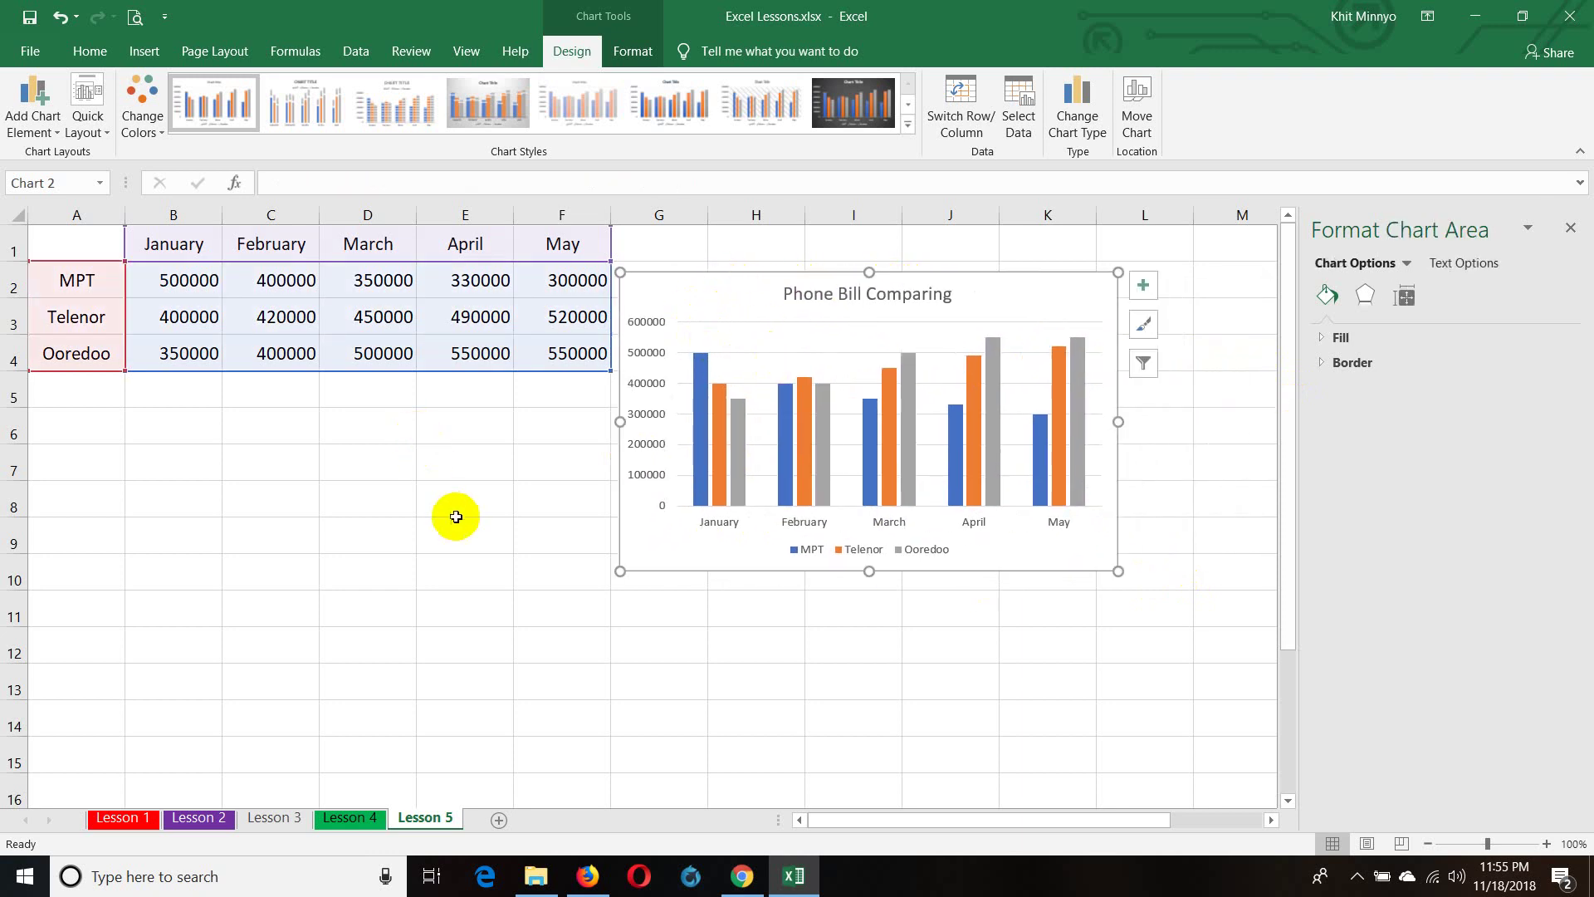
pyautogui.moveTo(681, 290); pyautogui.dragTo(726, 275)
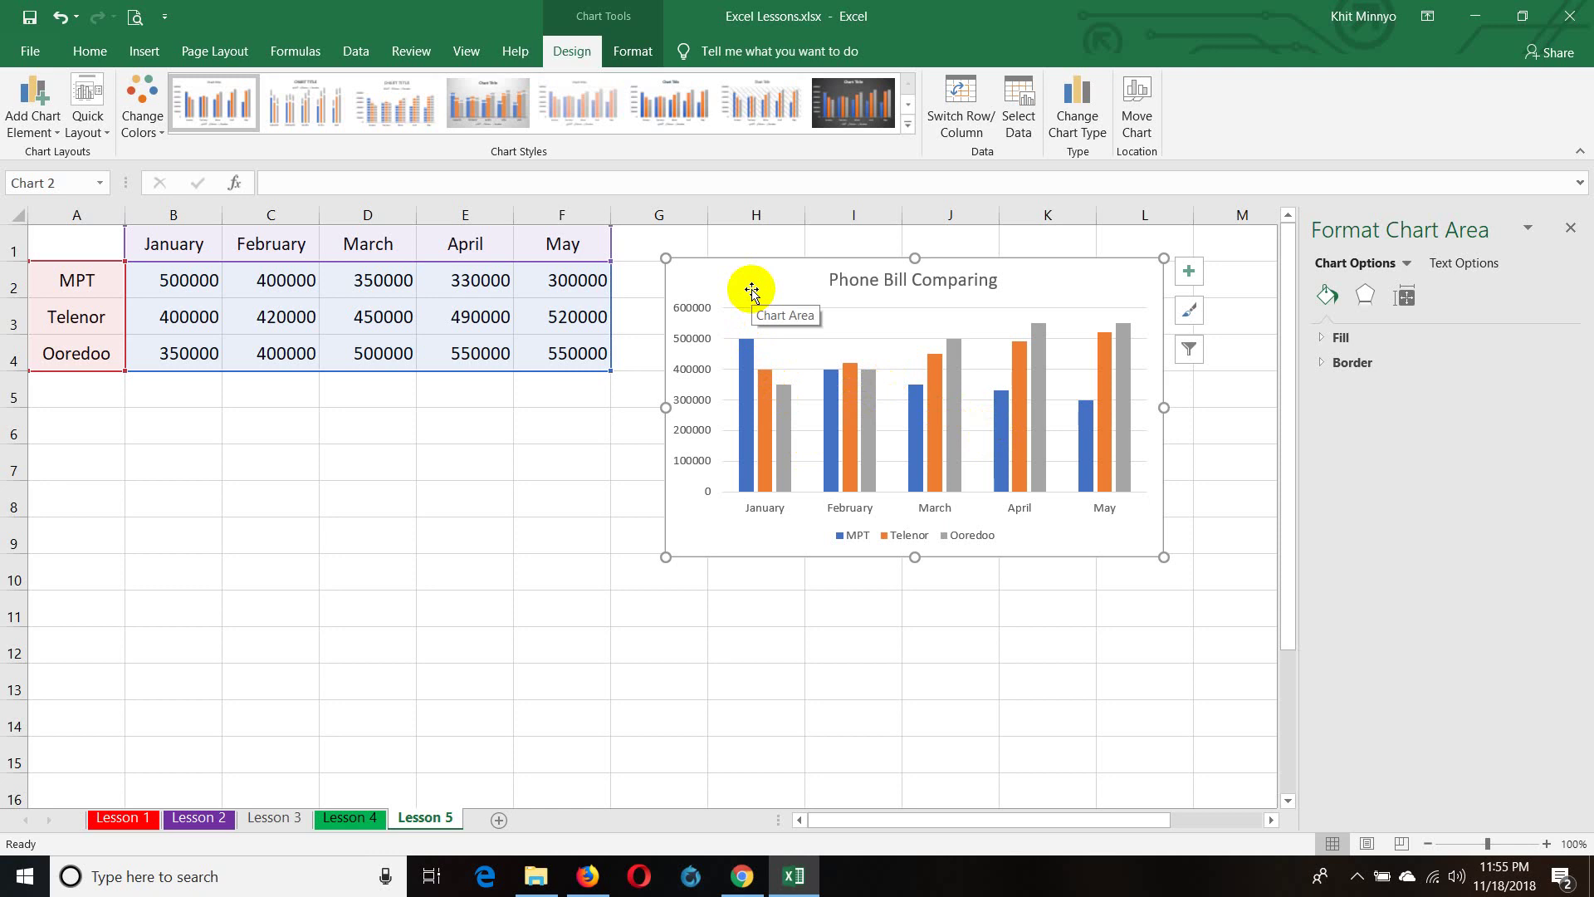
pyautogui.click(907, 124)
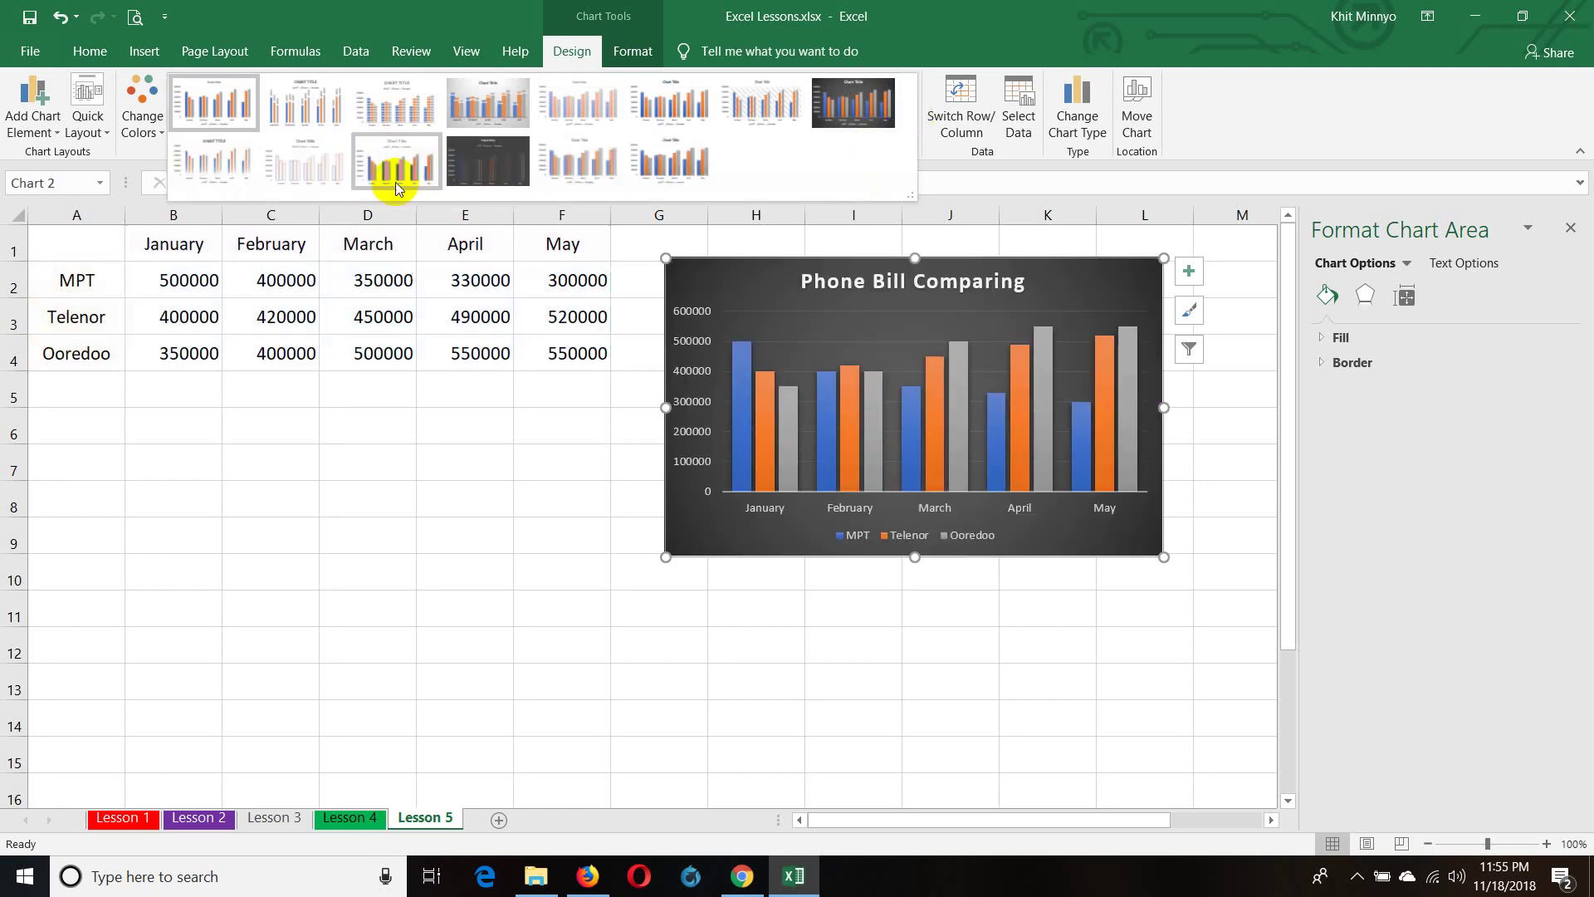
pyautogui.click(953, 497)
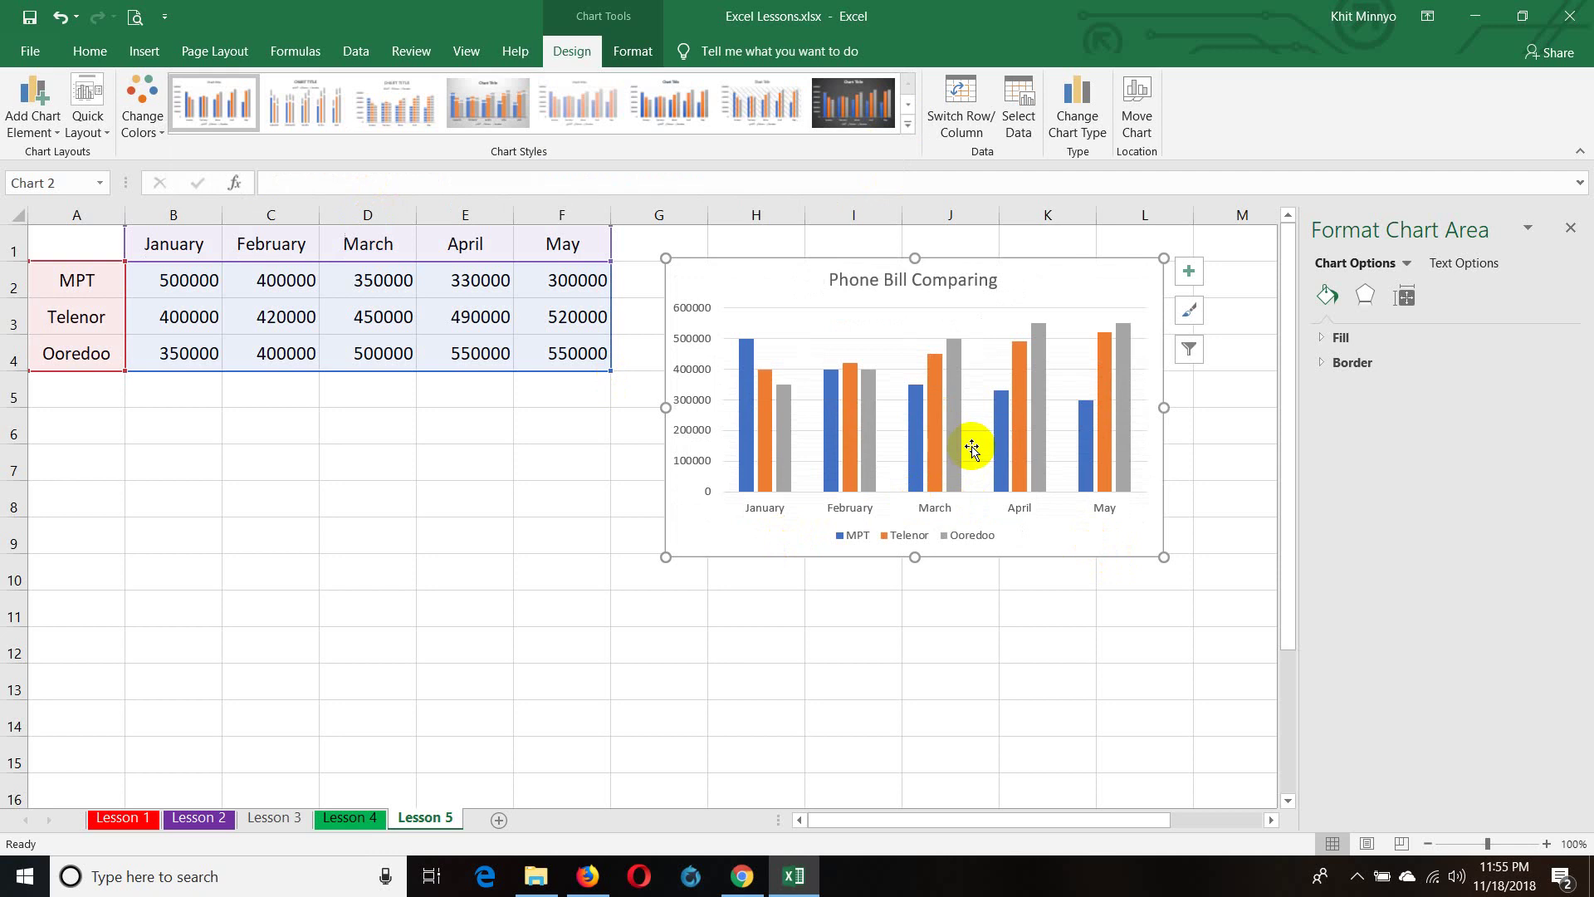
pyautogui.press('Delete')
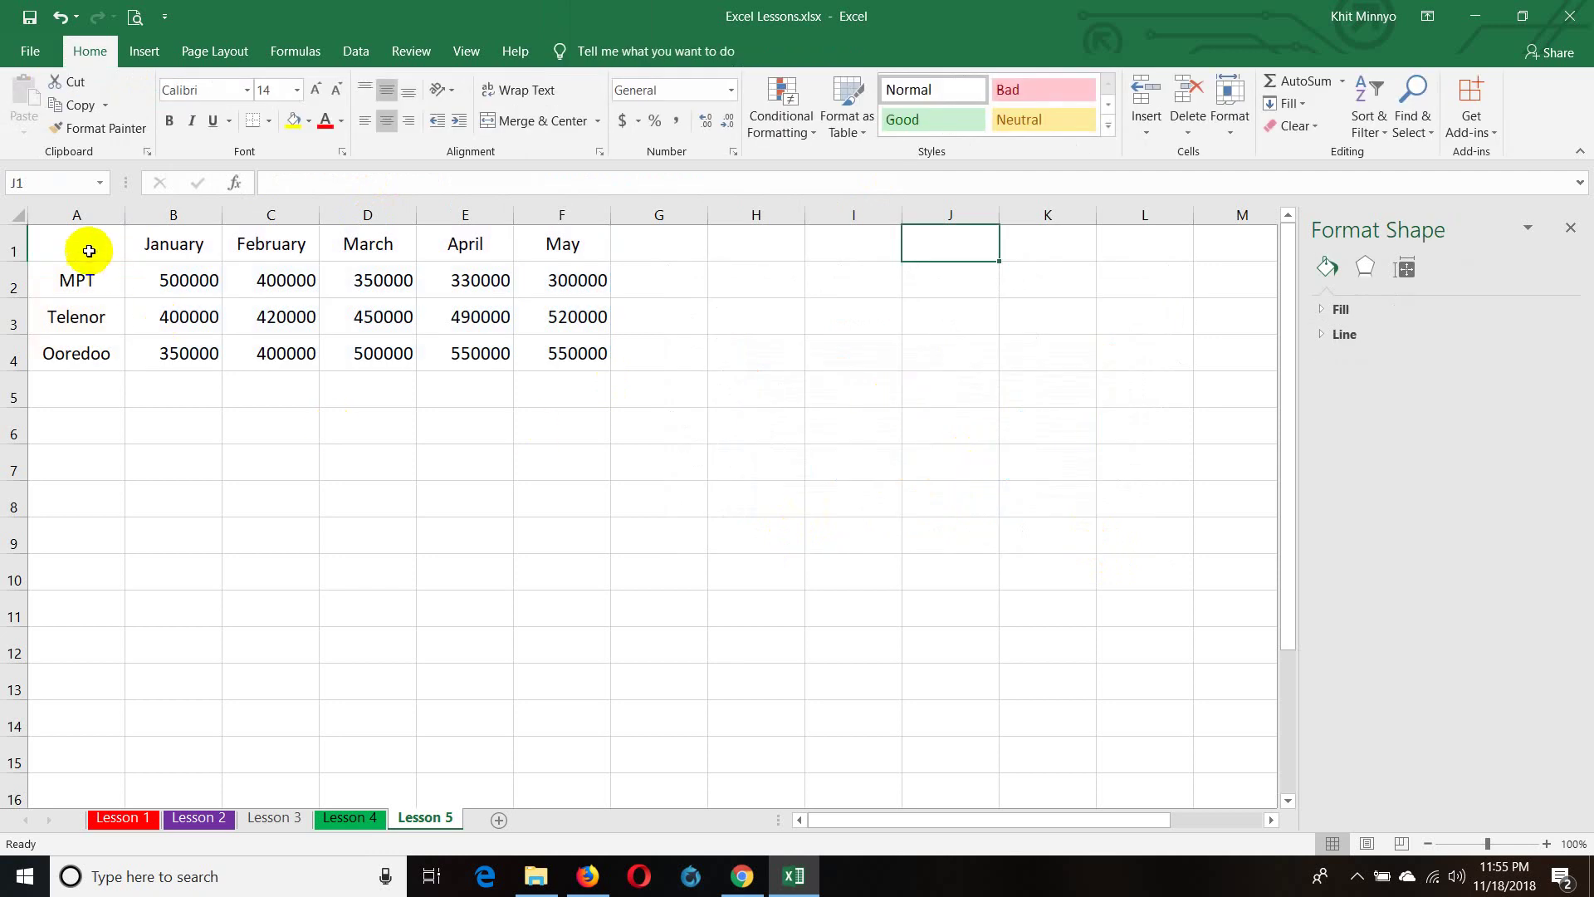
# - Insert a line chart from A1:F4 plotting MPT, Telenor and Ooredoo across January–May
pyautogui.moveTo(85, 249); pyautogui.dragTo(518, 347)
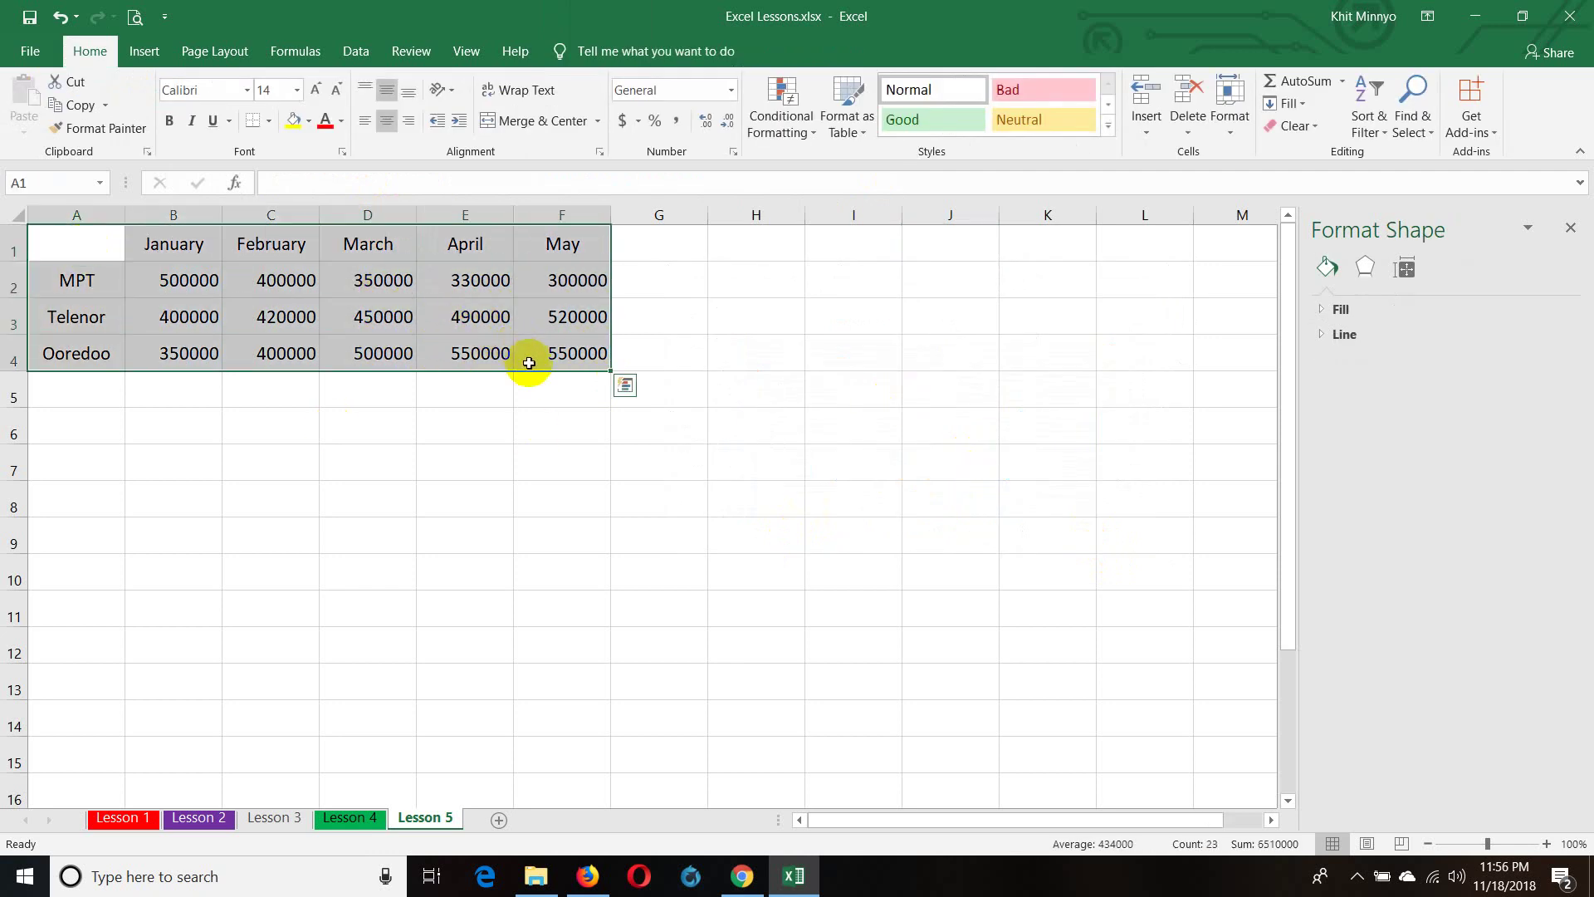
pyautogui.click(143, 51)
pyautogui.click(487, 108)
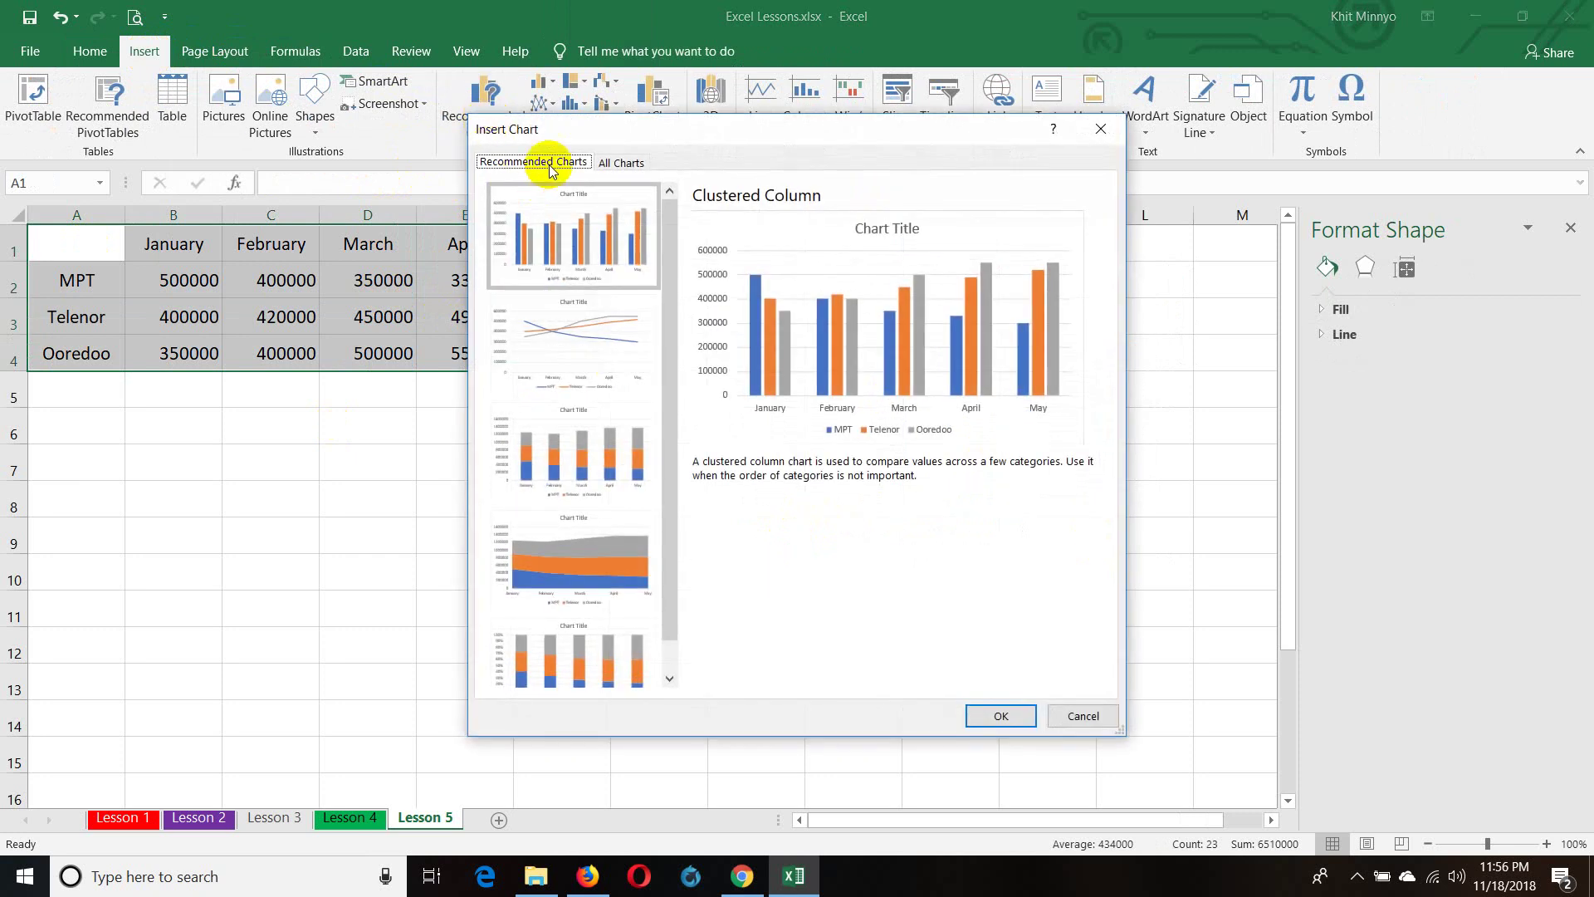
pyautogui.click(624, 162)
pyautogui.click(565, 265)
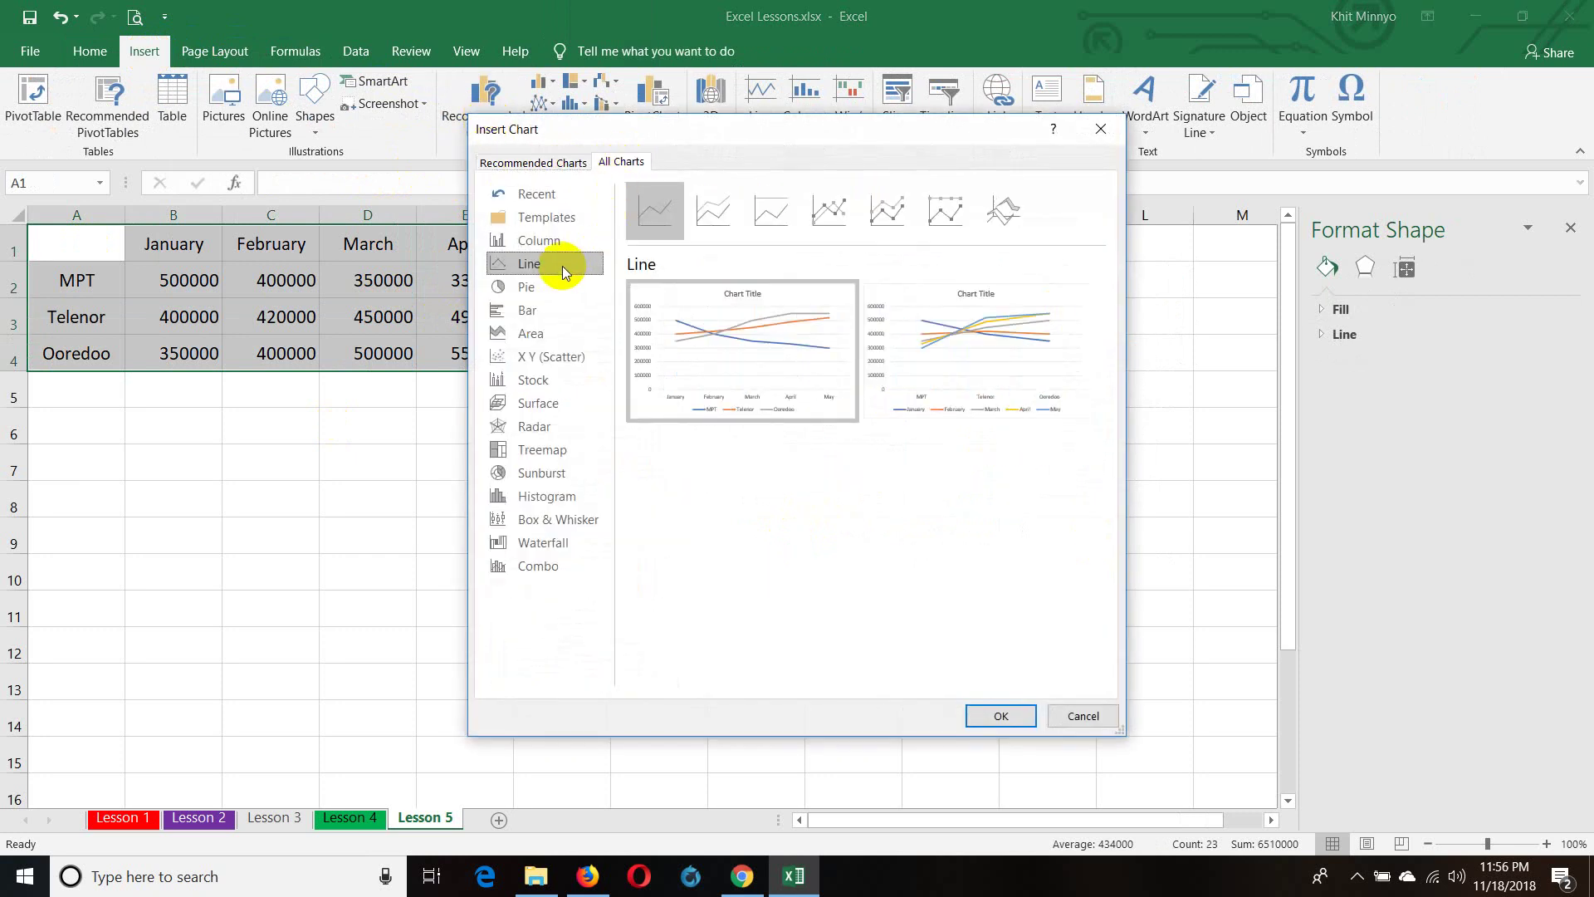
pyautogui.click(1000, 714)
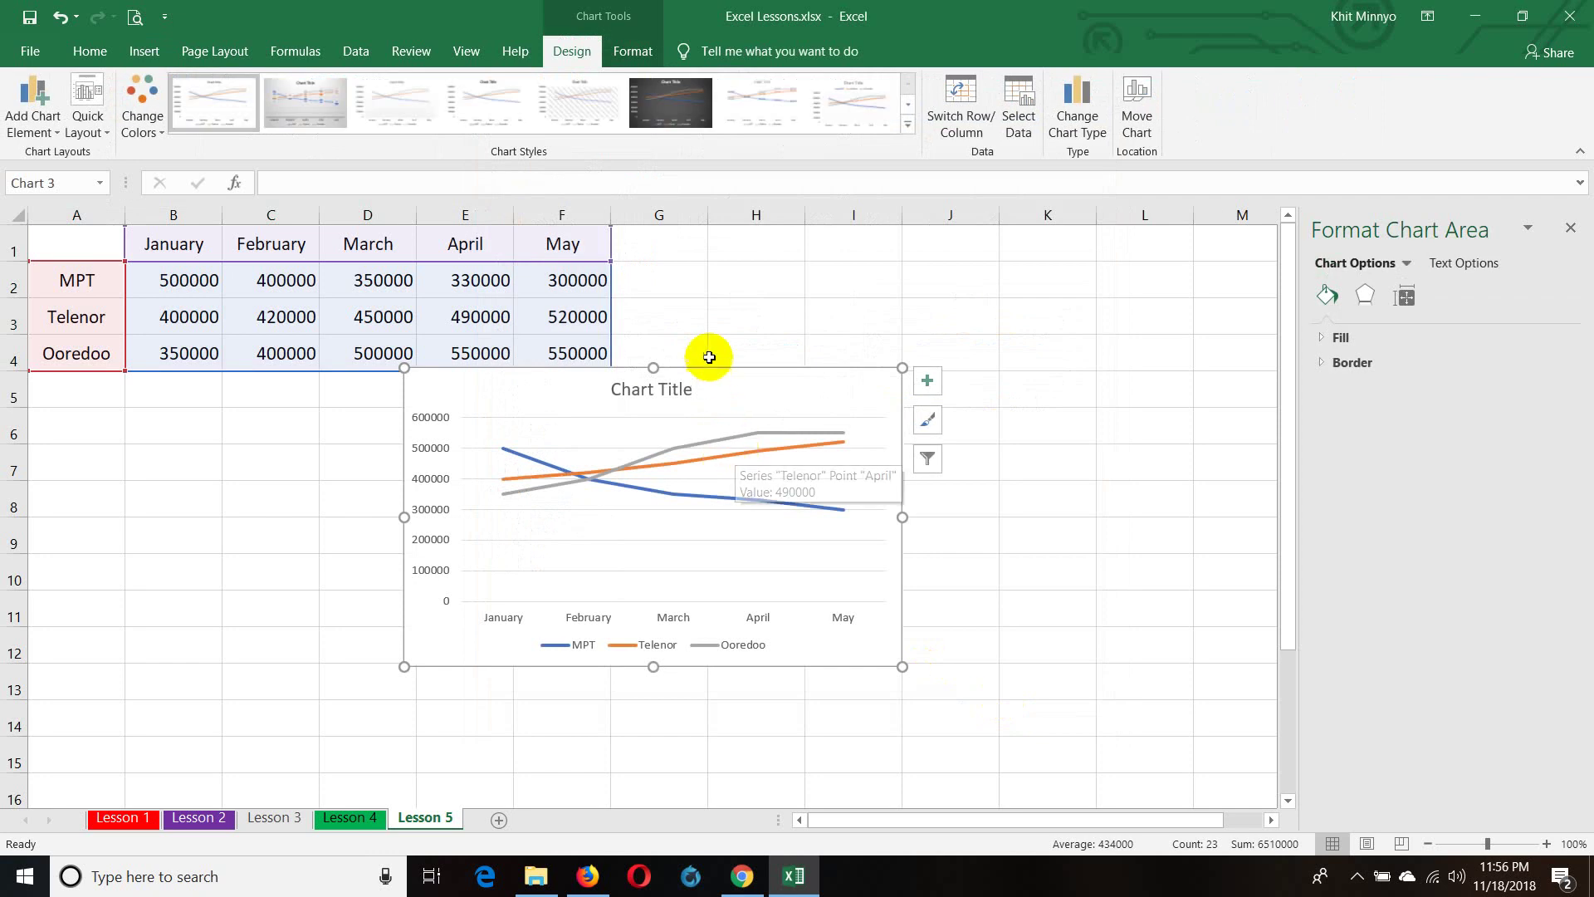
# - Move the line chart right of the data and, after trying several styles, apply Style 13
pyautogui.moveTo(724, 414); pyautogui.dragTo(1031, 297)
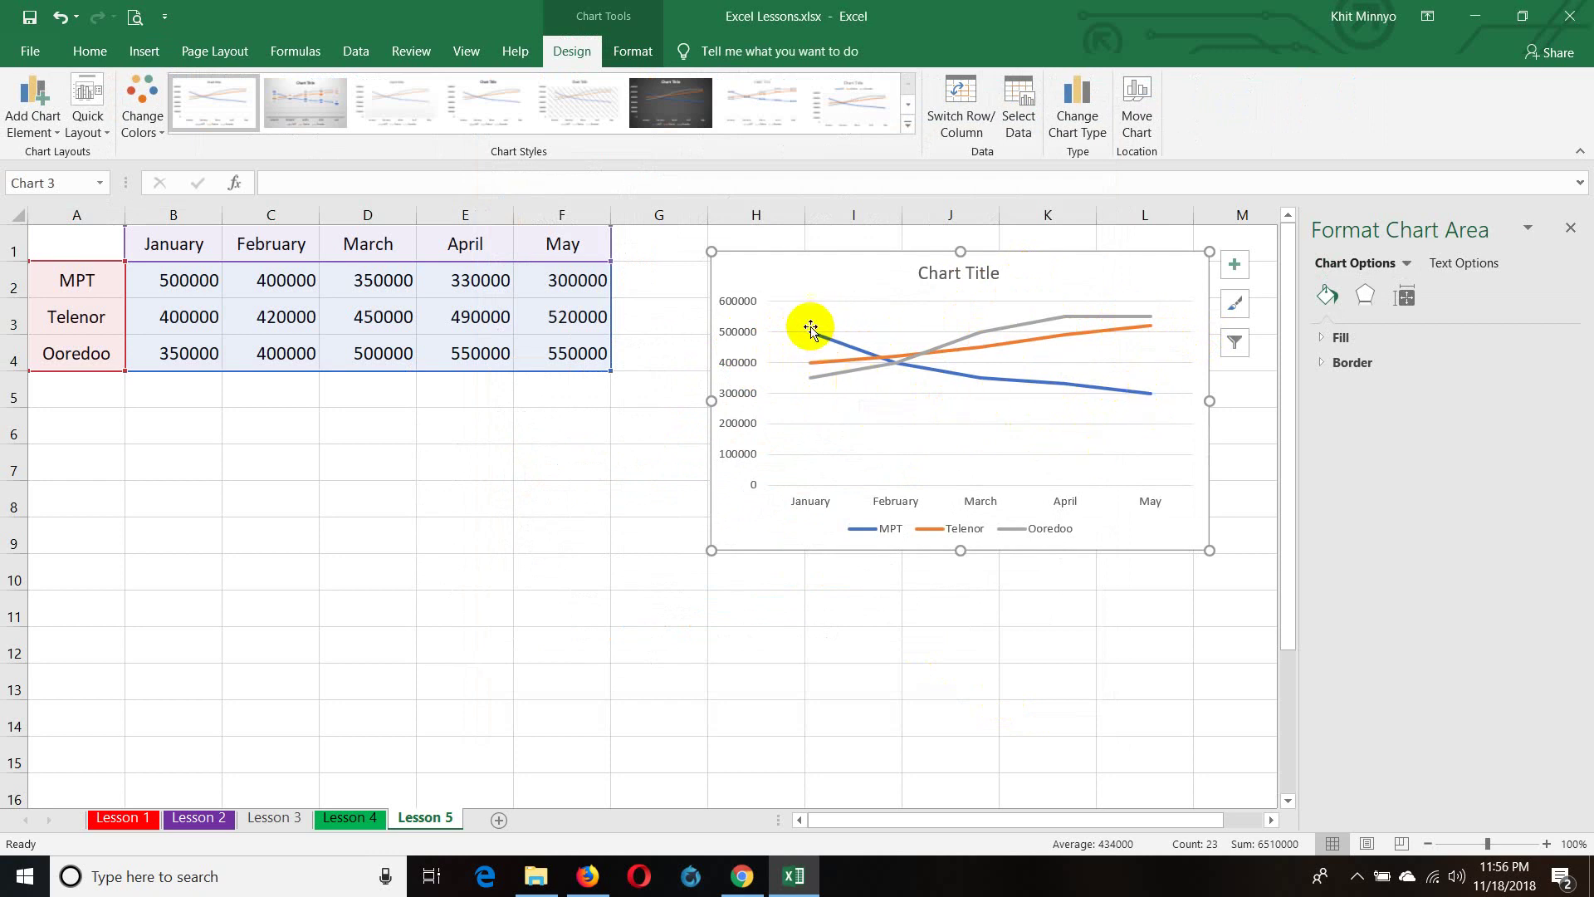
pyautogui.click(592, 116)
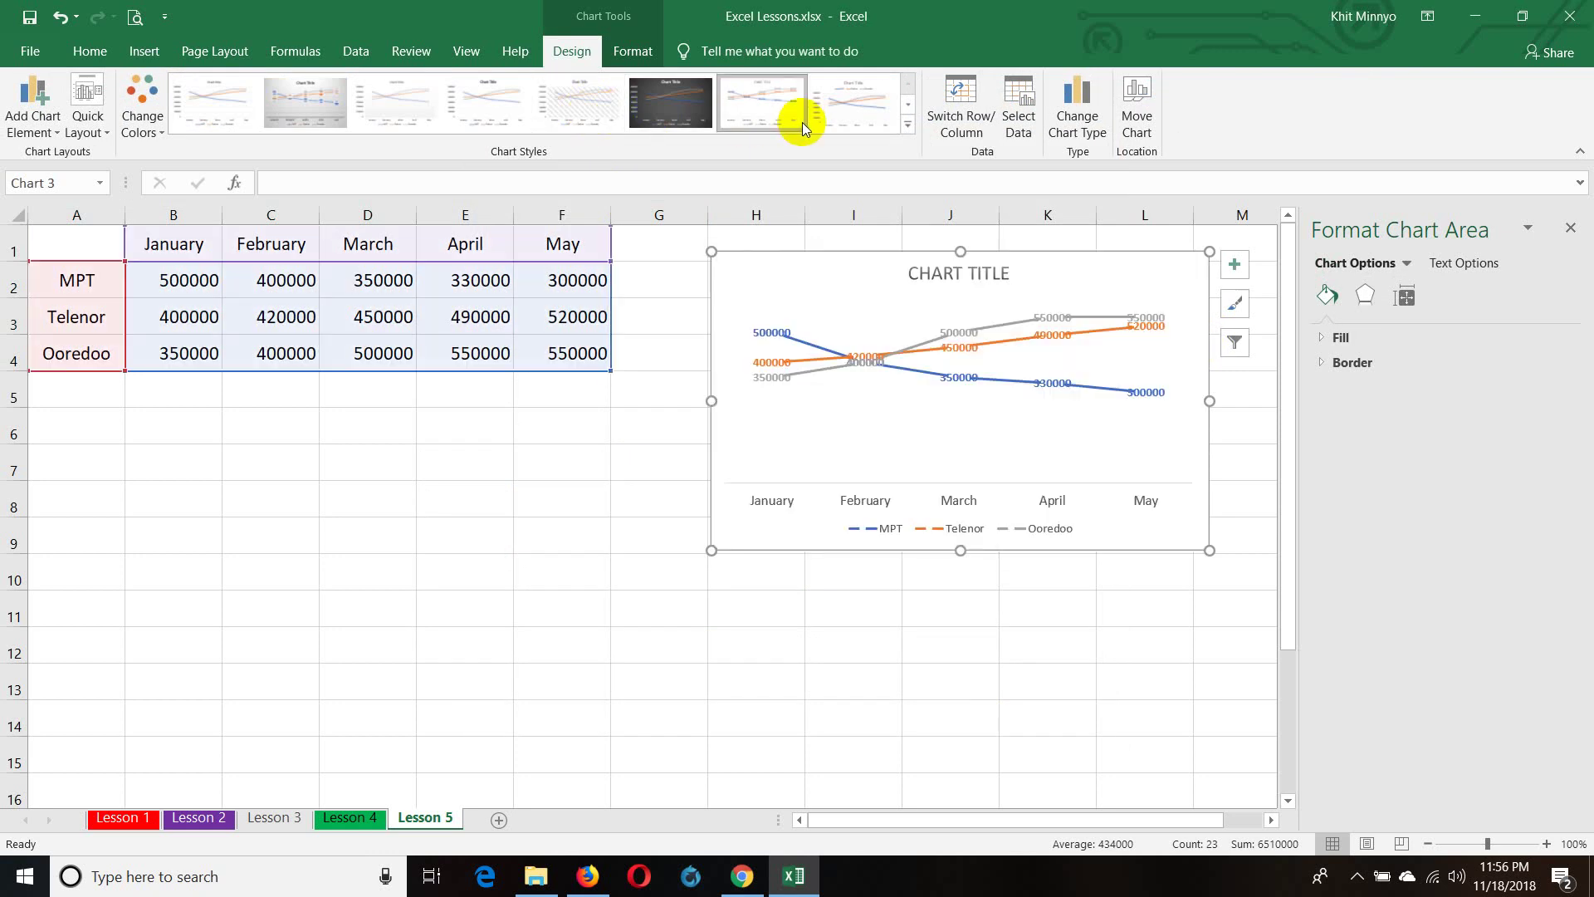
pyautogui.click(412, 119)
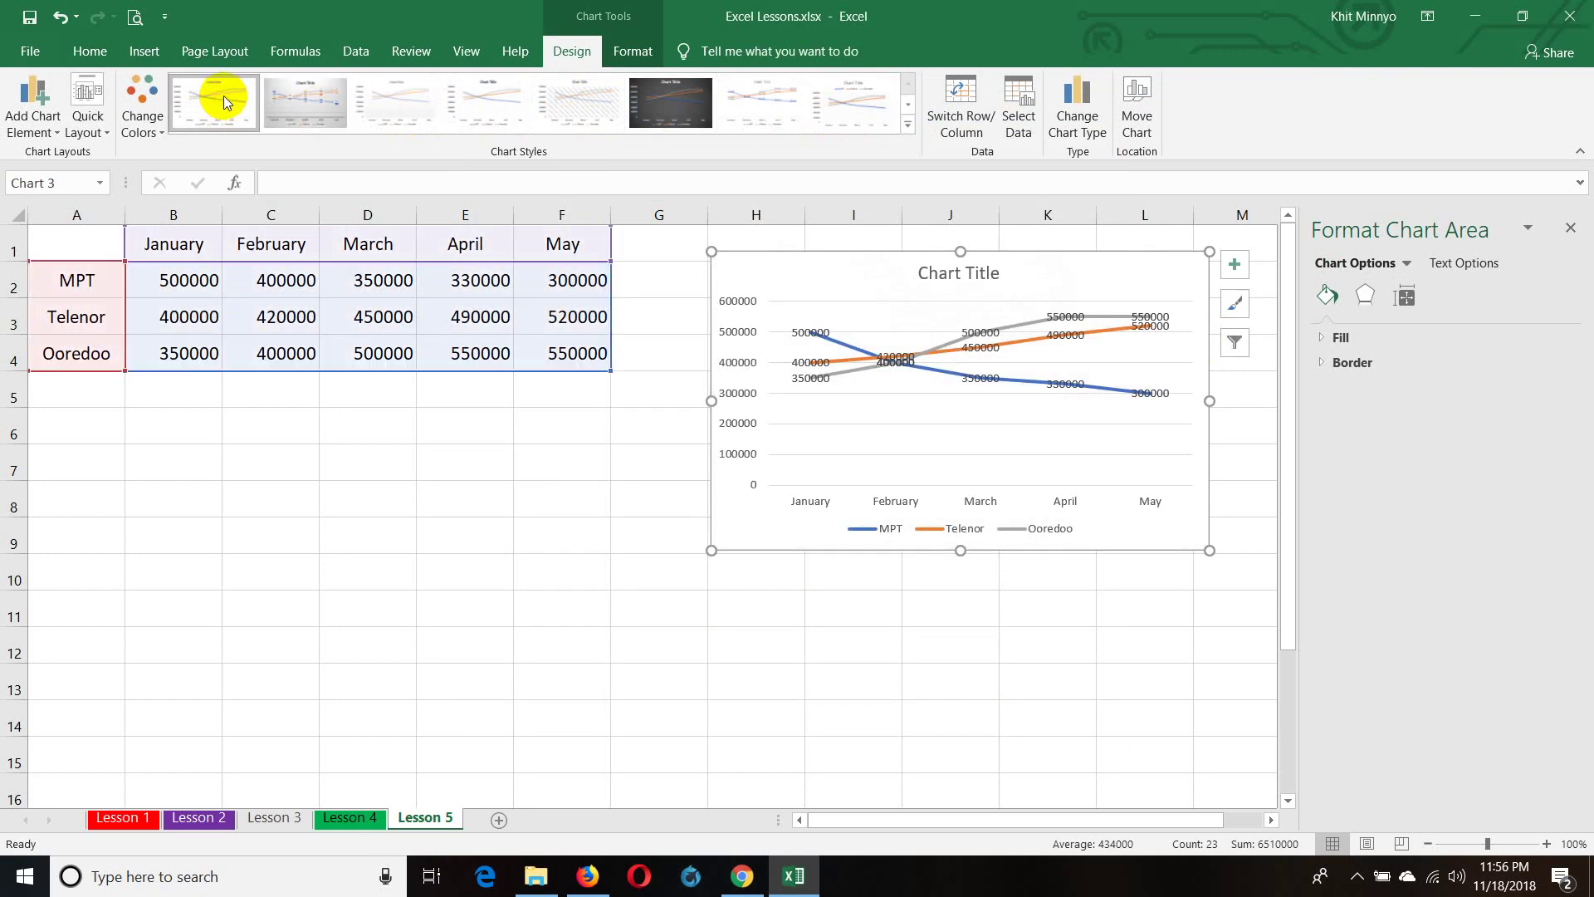
pyautogui.click(222, 96)
pyautogui.click(907, 129)
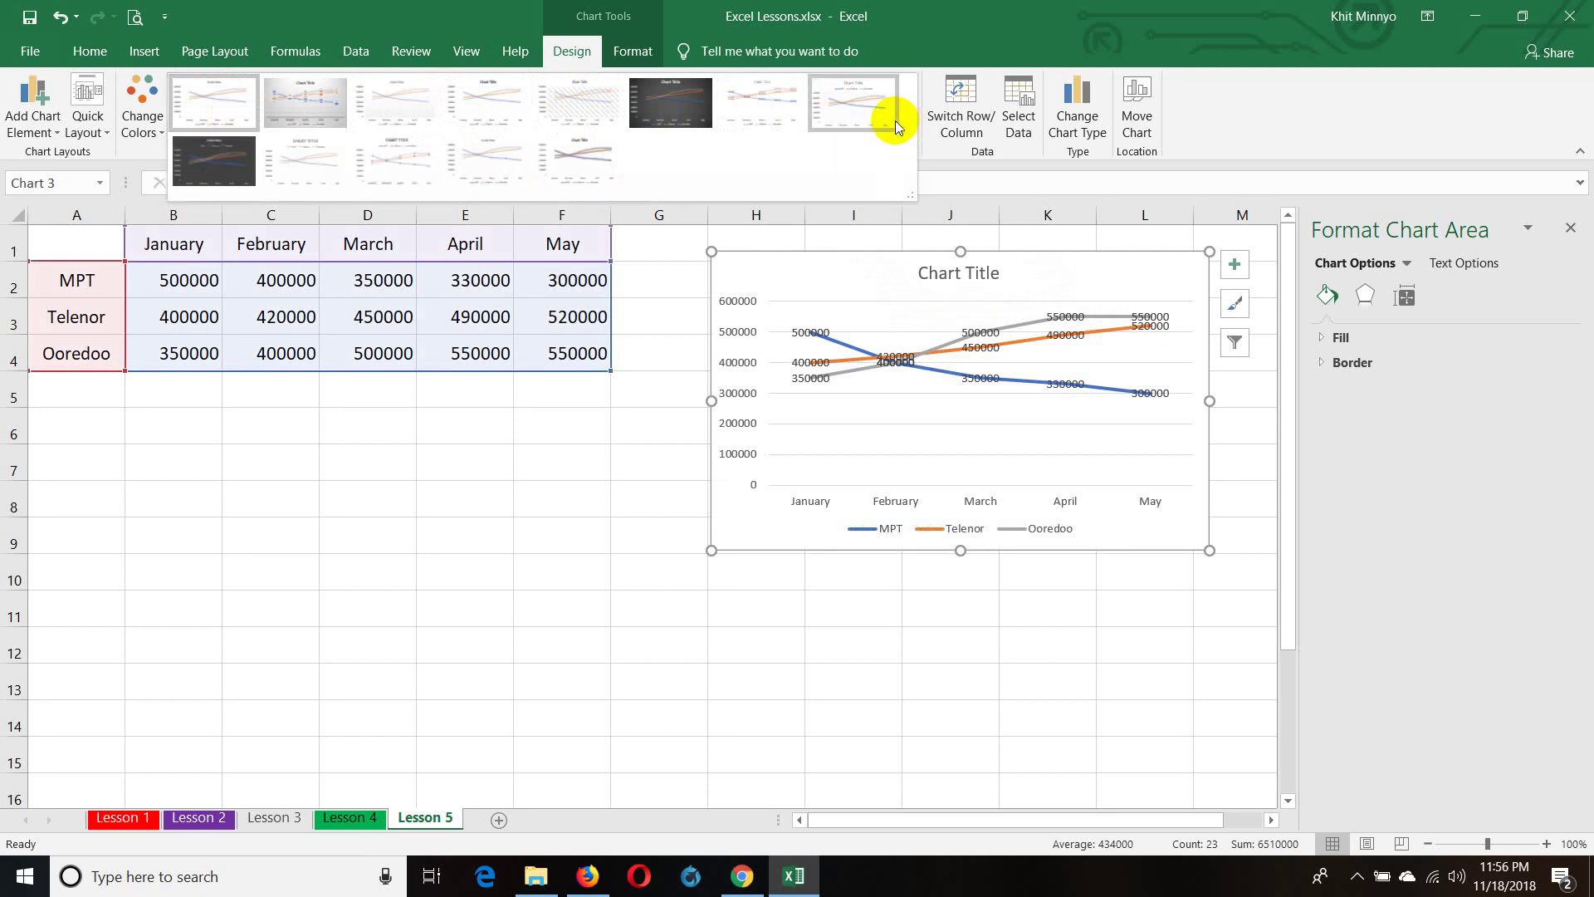
pyautogui.click(593, 170)
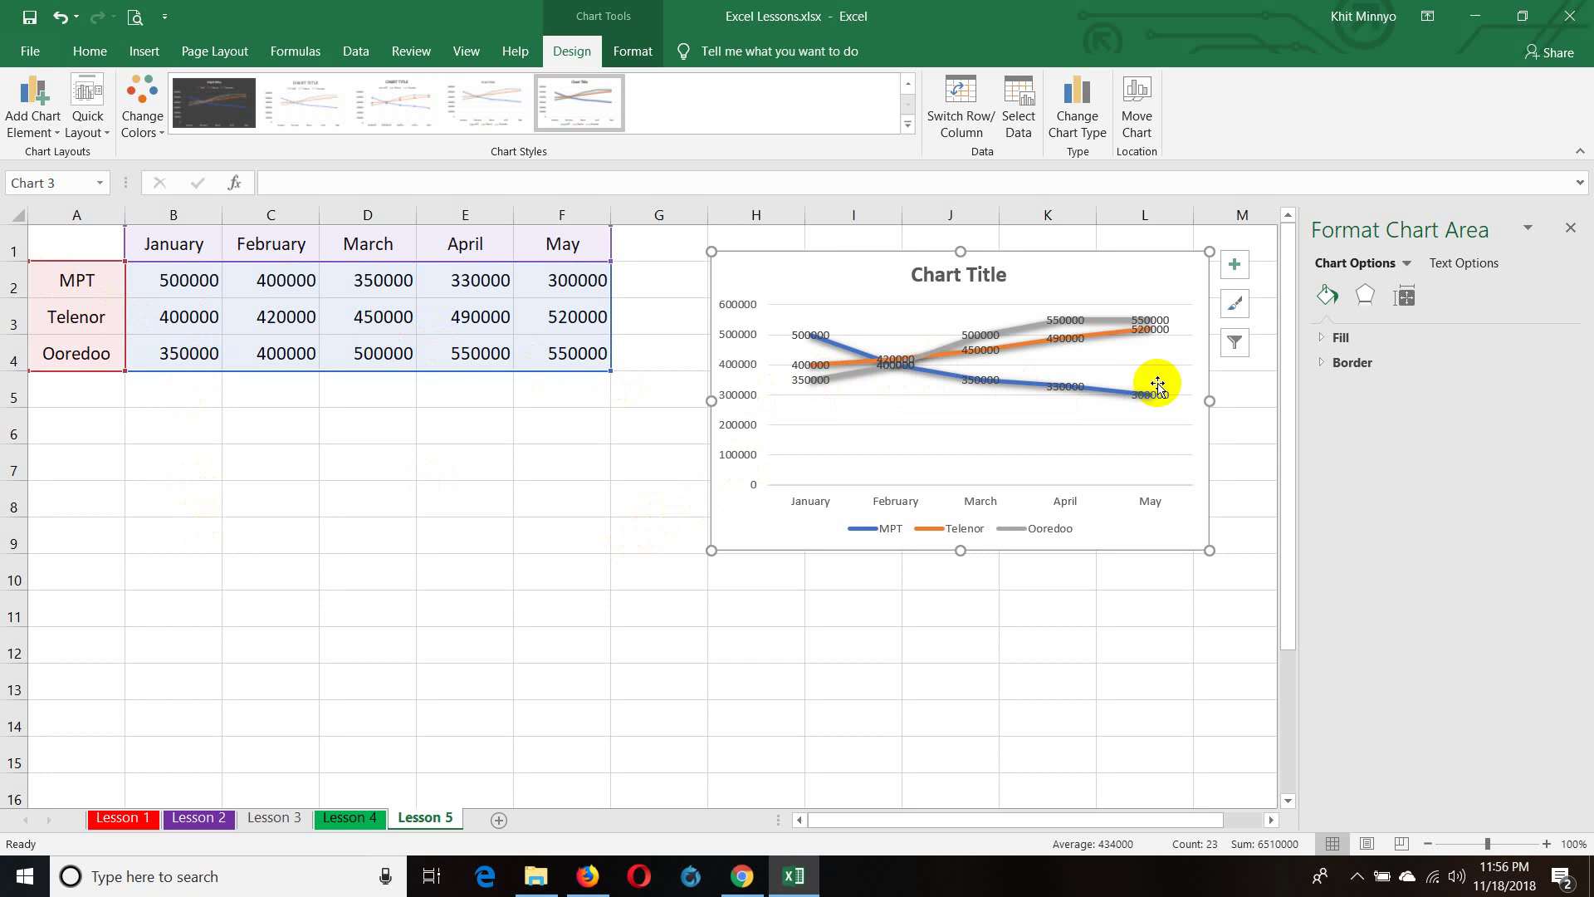
pyautogui.click(90, 50)
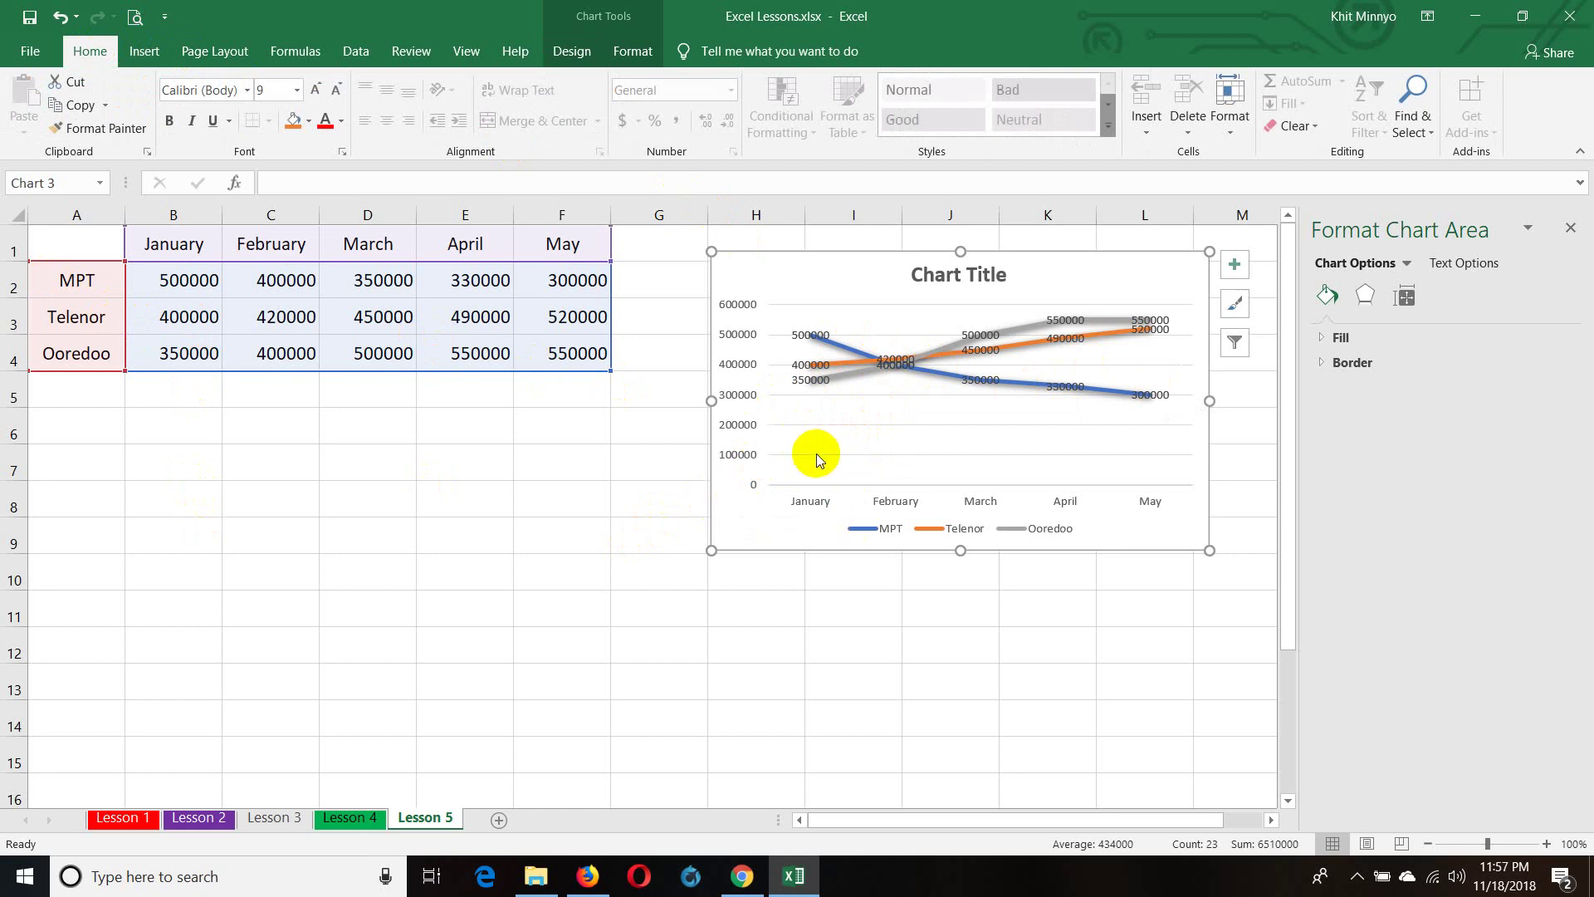
# - Create a 3-D pie chart of MPT's January–May figures
pyautogui.click(144, 51)
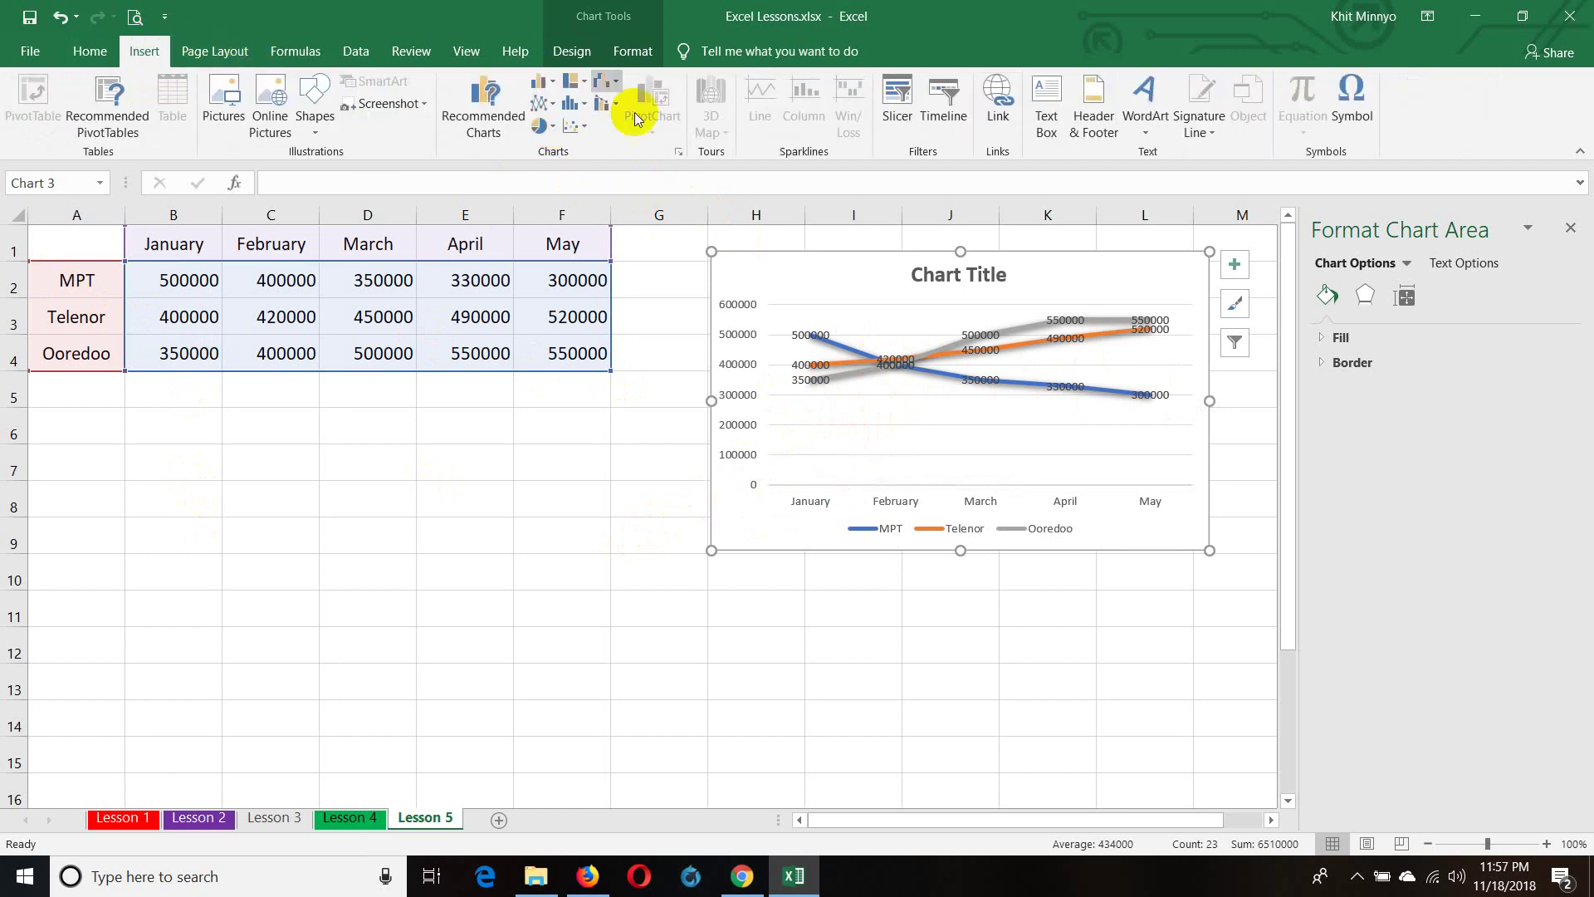
pyautogui.click(546, 127)
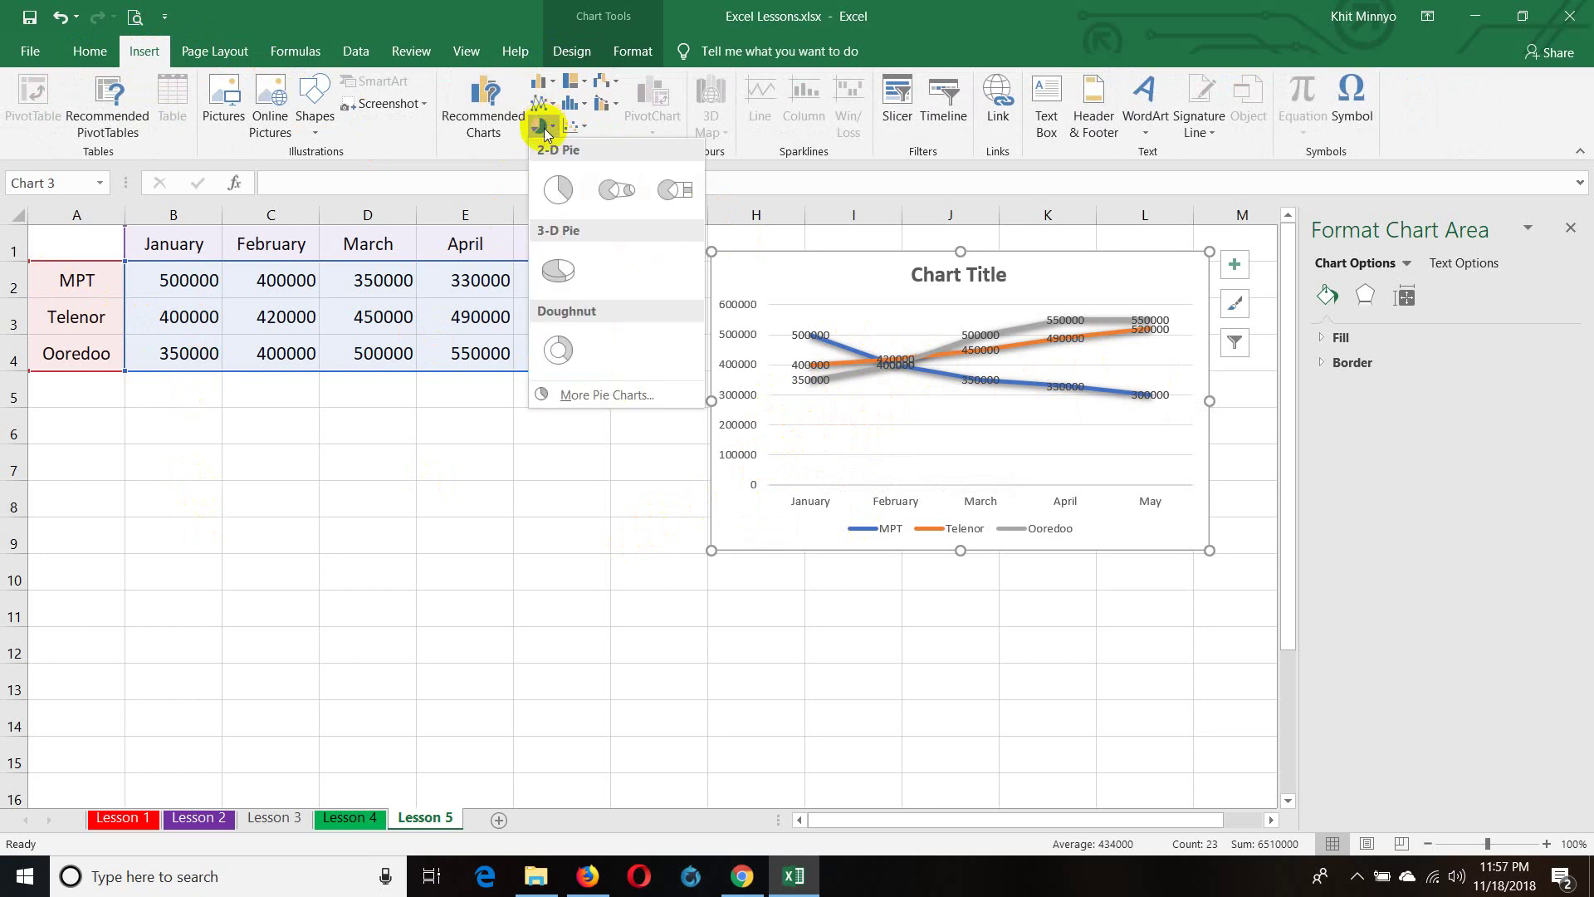
pyautogui.click(571, 266)
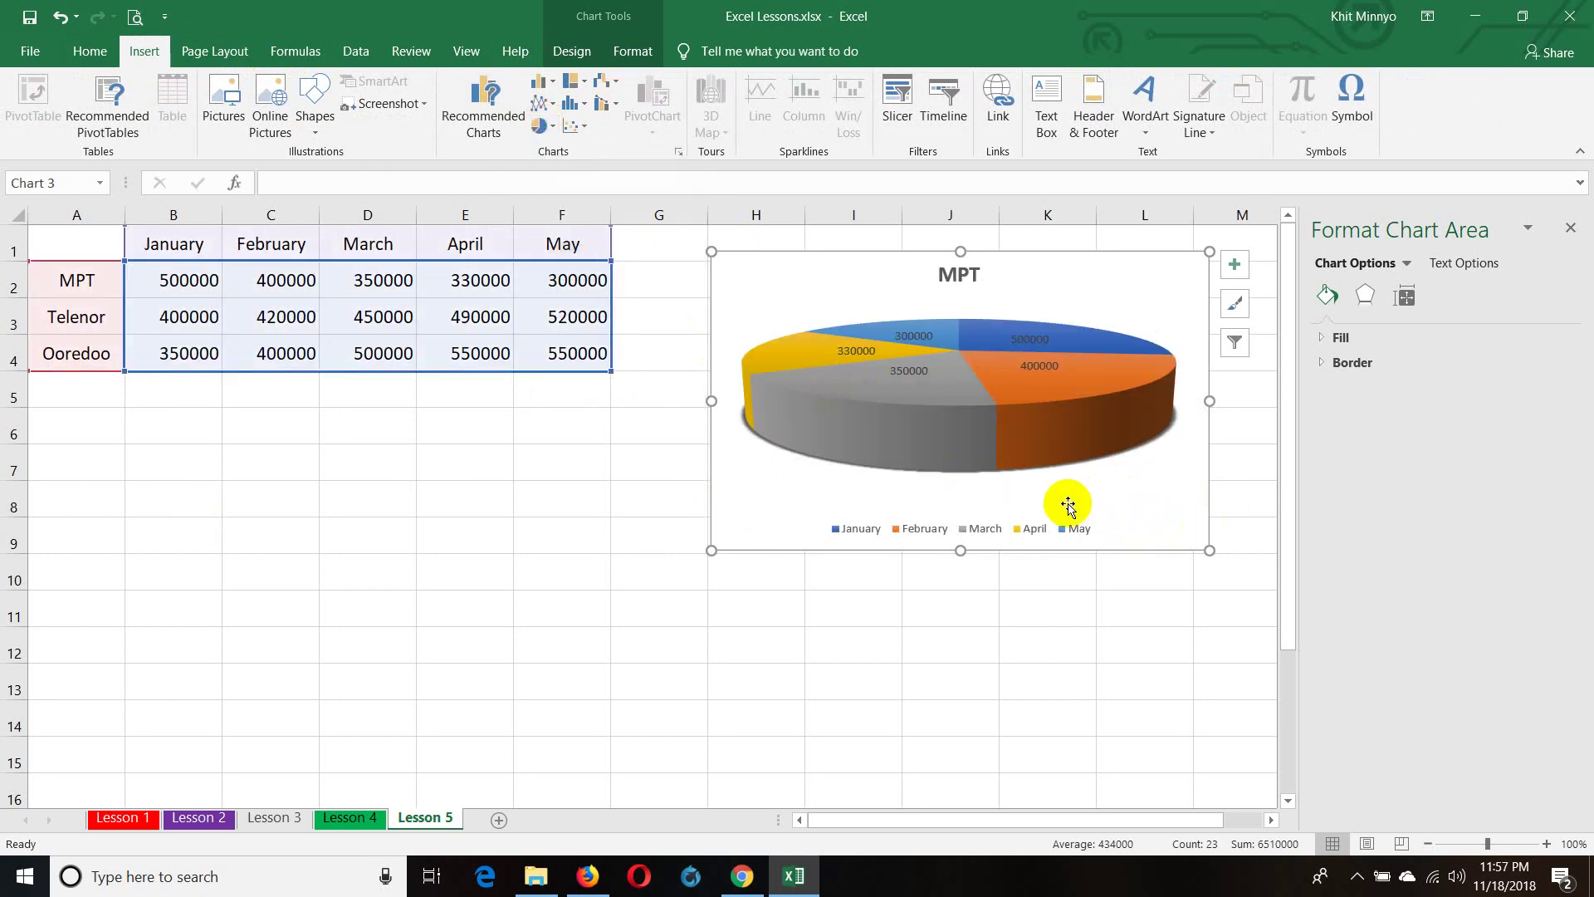
pyautogui.click(983, 382)
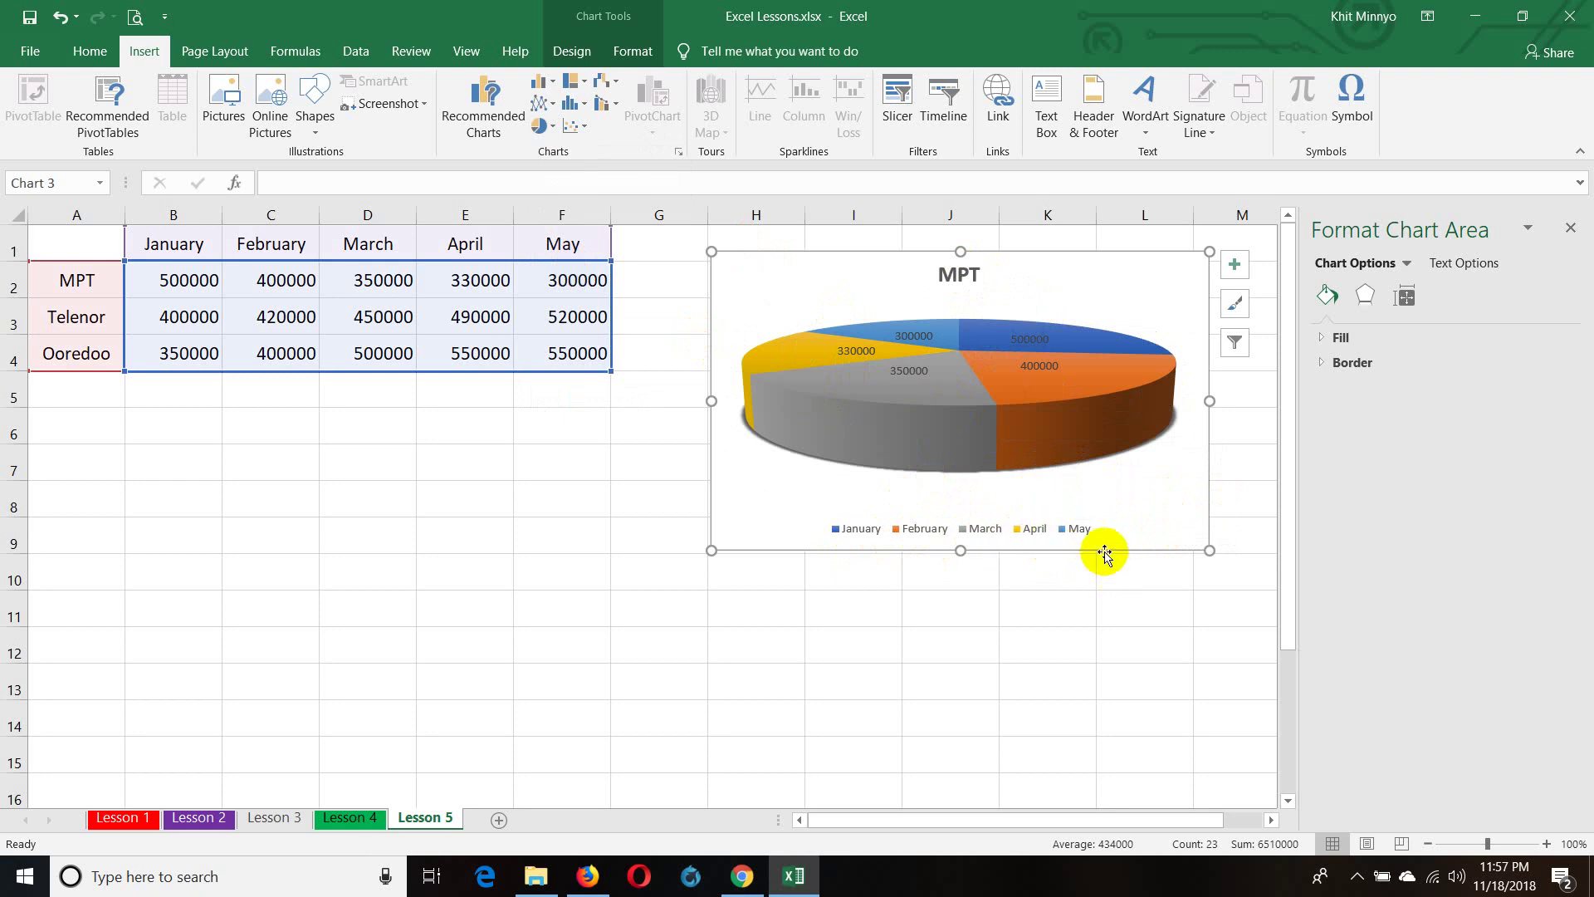
# - Drag the MPT pie chart beside the table, to the right of column G
pyautogui.moveTo(996, 284); pyautogui.dragTo(944, 351)
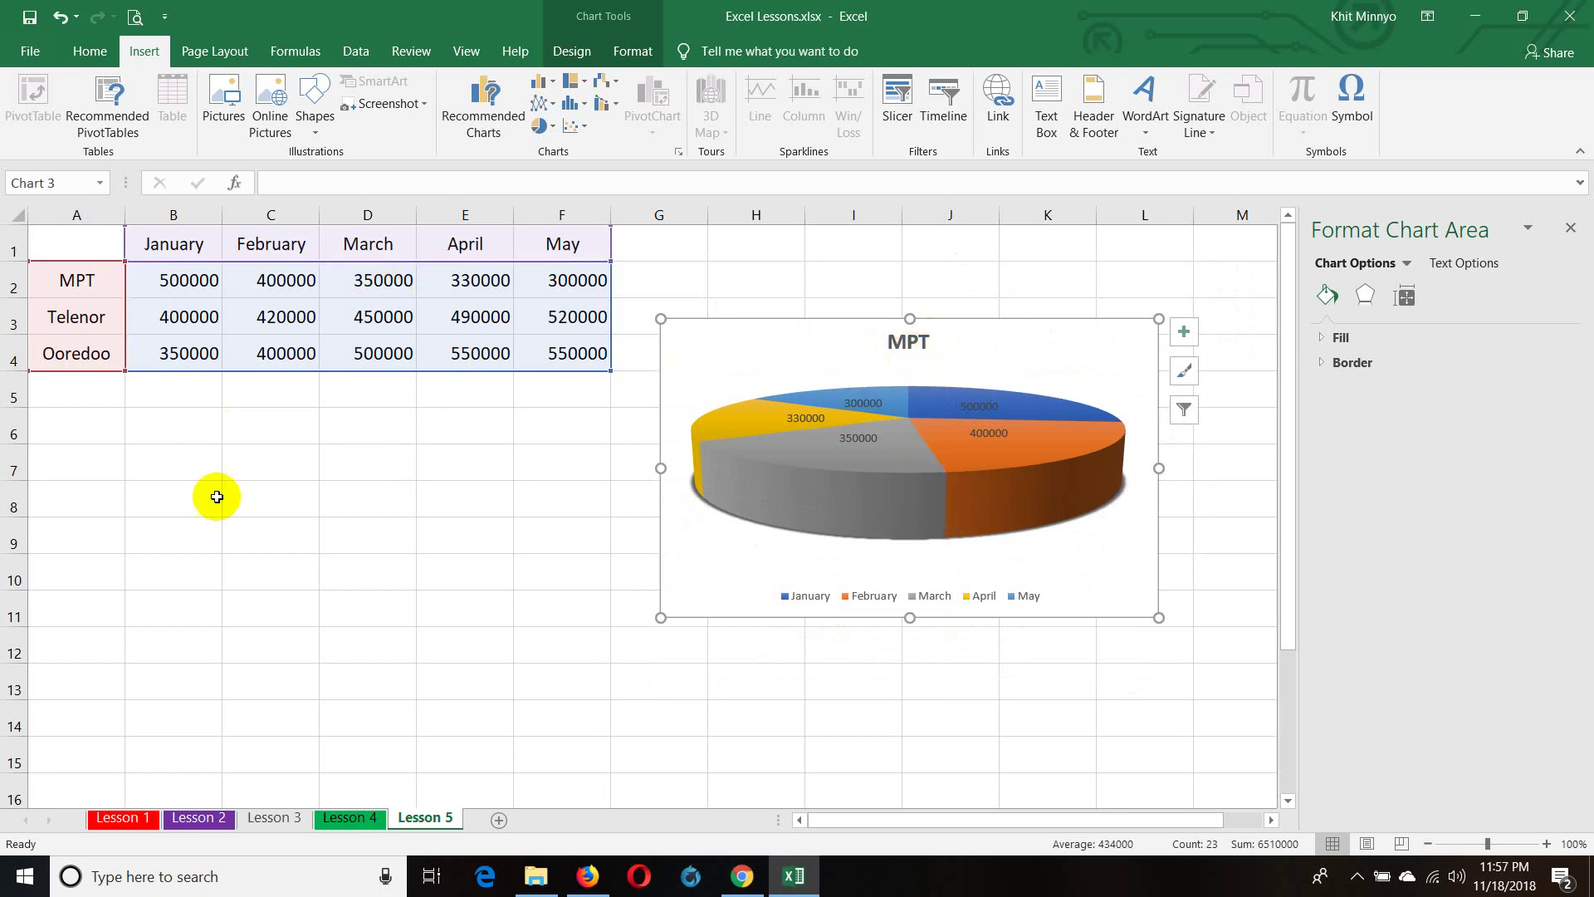
pyautogui.click(428, 533)
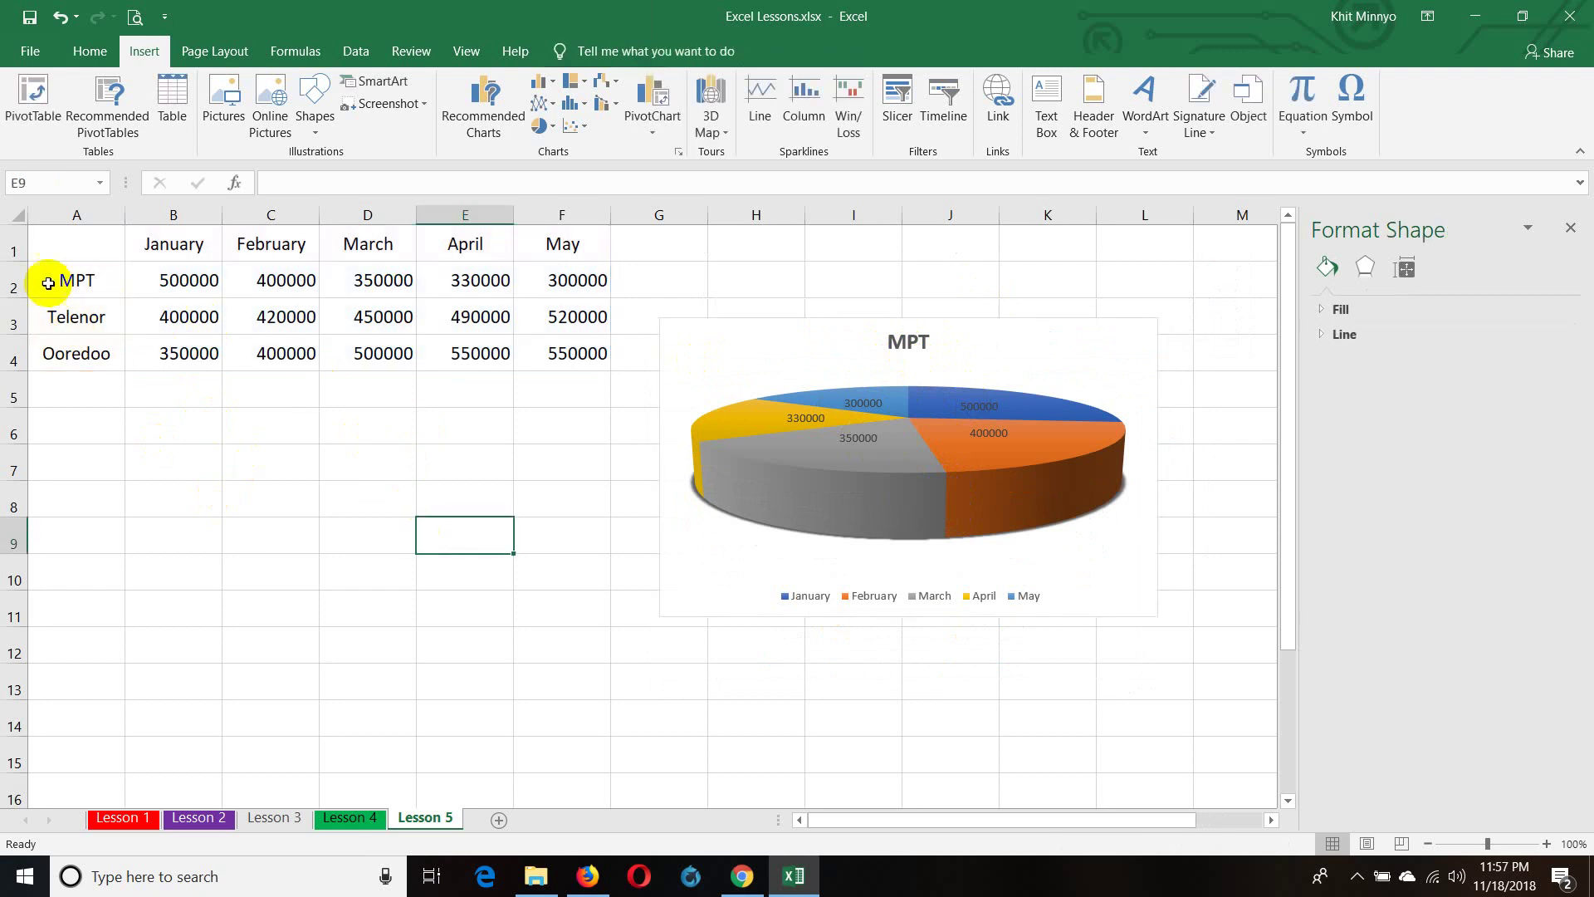
pyautogui.click(761, 461)
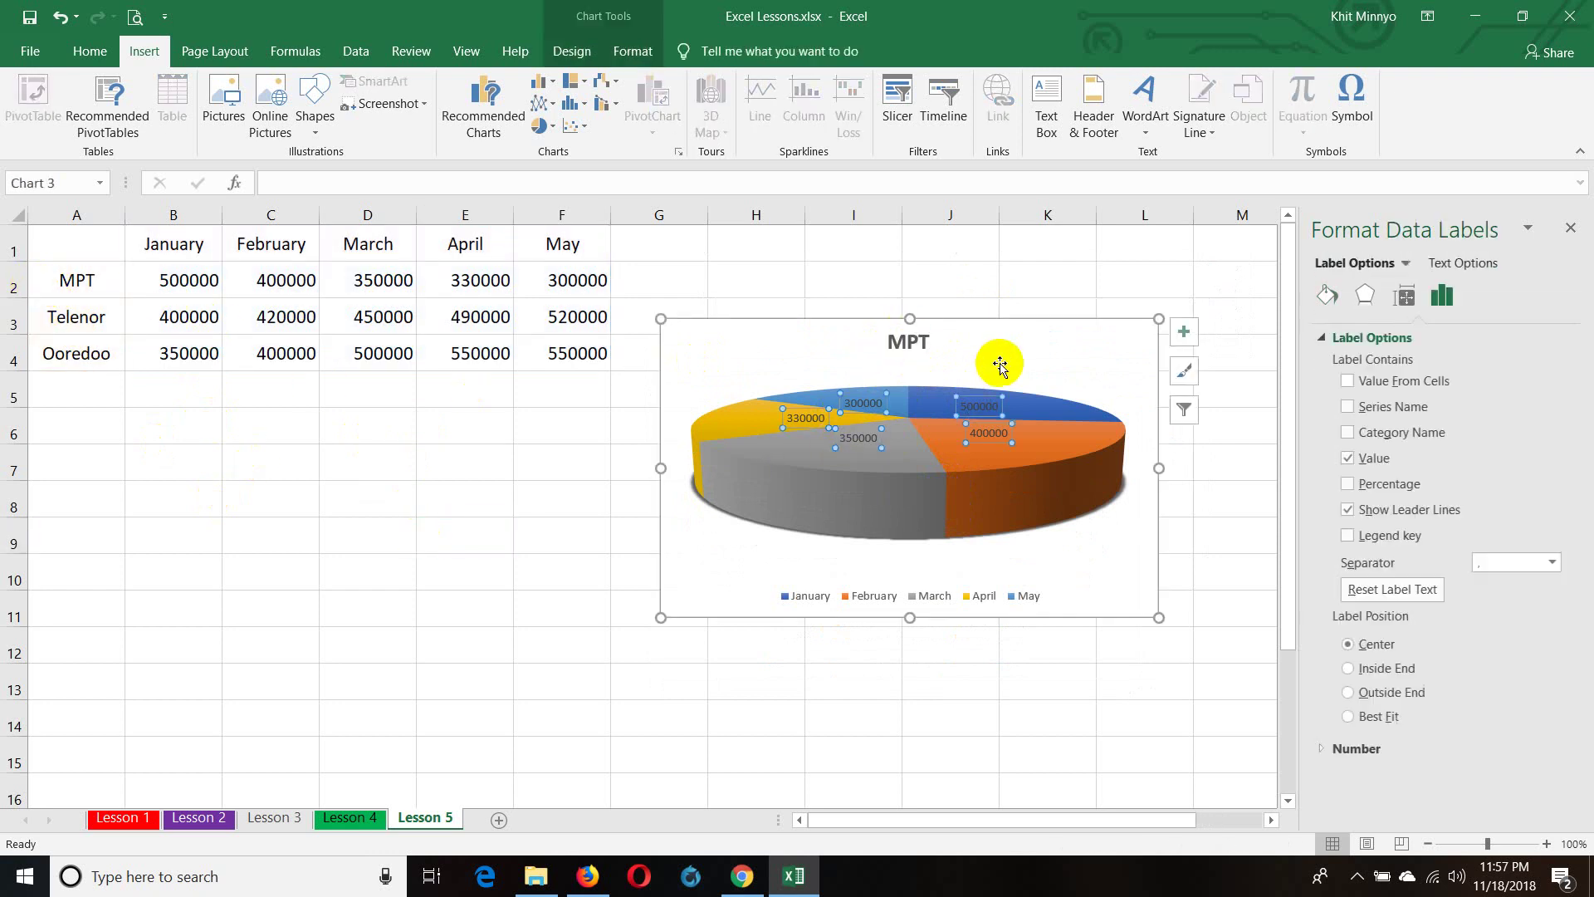
pyautogui.moveTo(1004, 363); pyautogui.dragTo(1092, 308)
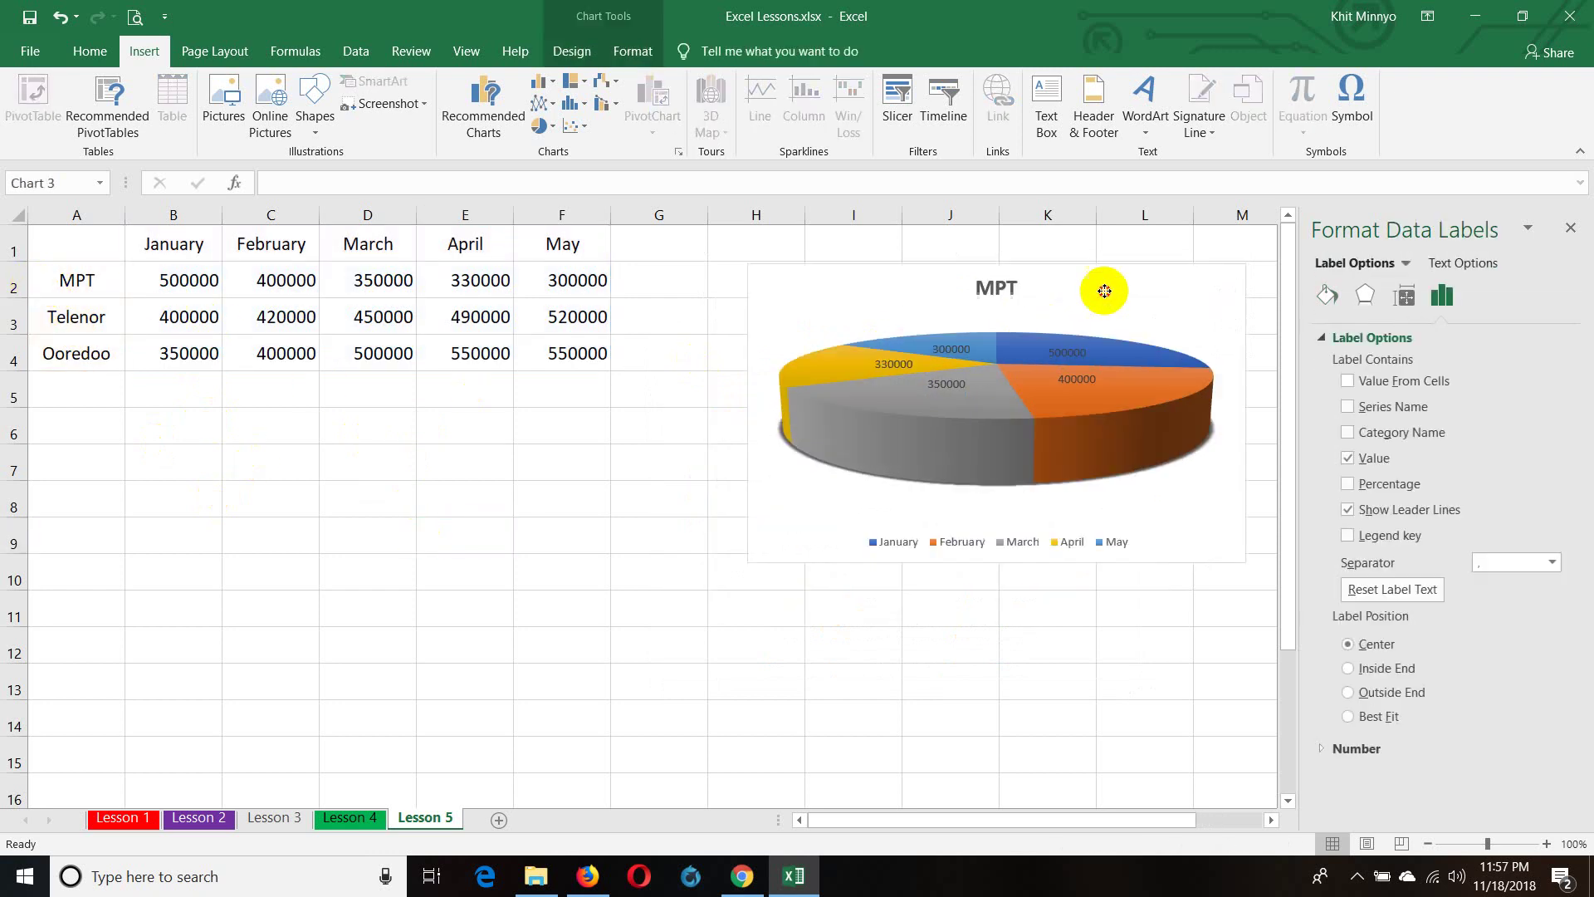
pyautogui.click(3, 287)
pyautogui.rightClick(2, 288)
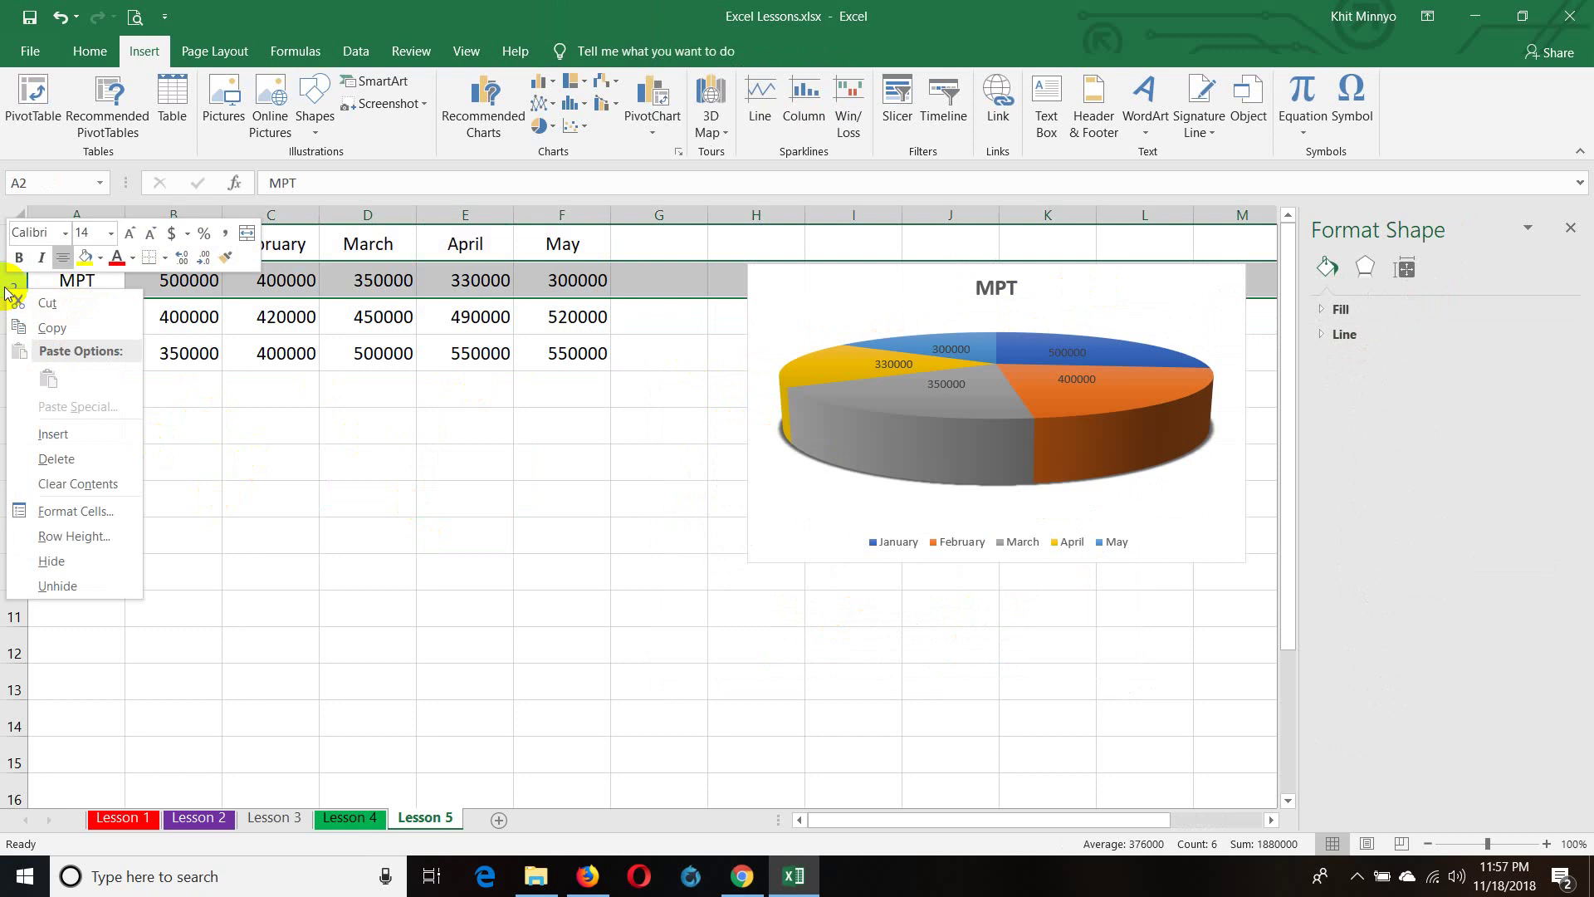
pyautogui.click(59, 457)
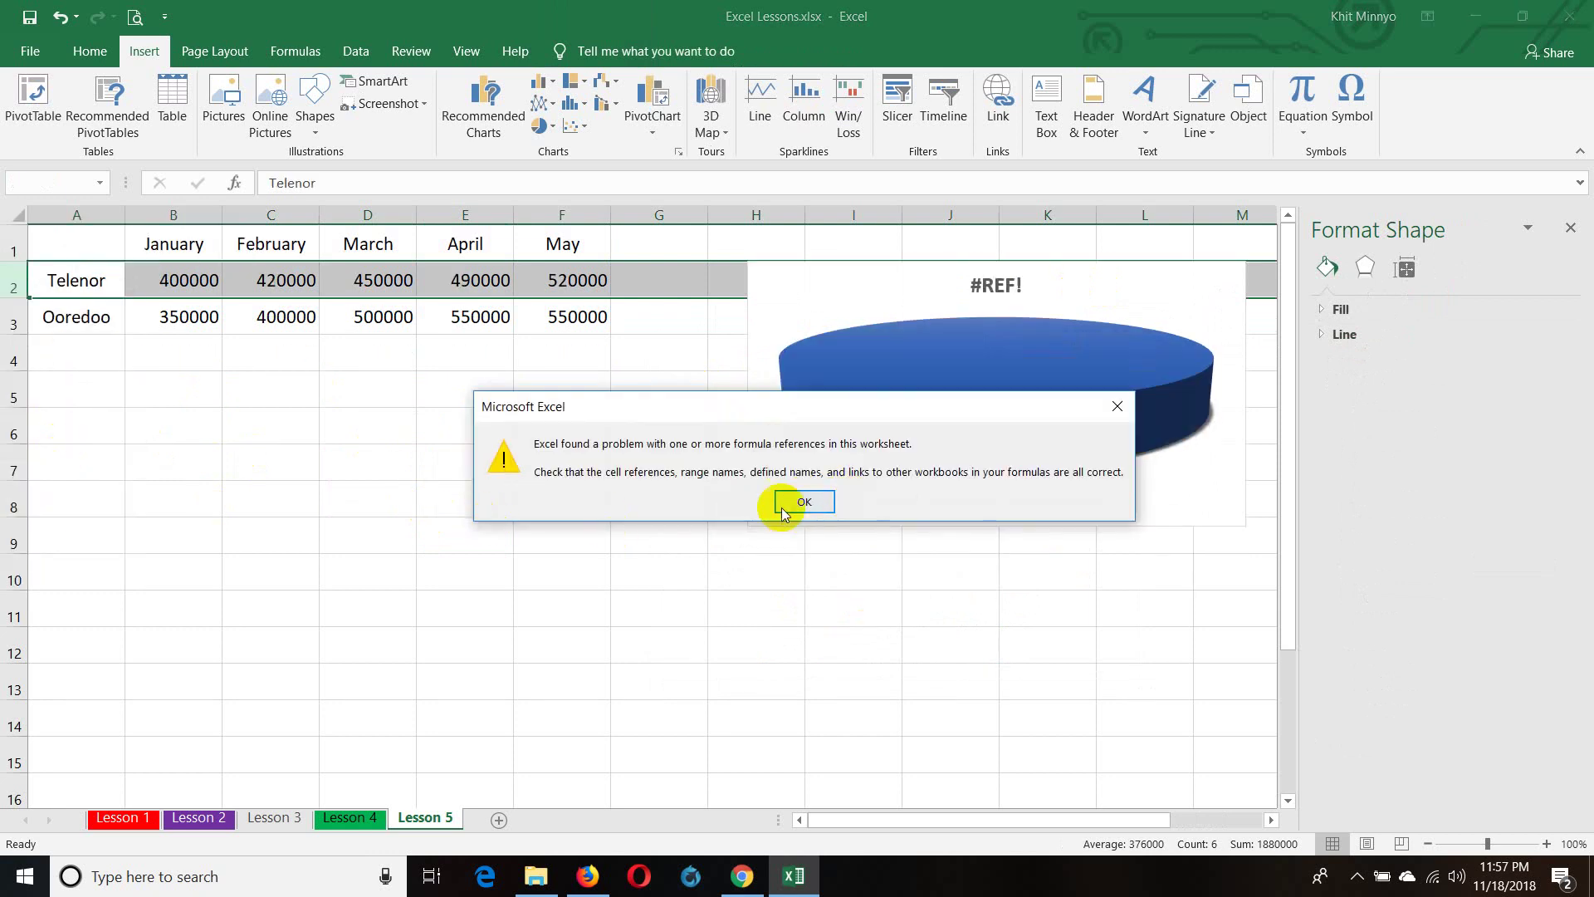
pyautogui.click(800, 501)
pyautogui.moveTo(929, 457)
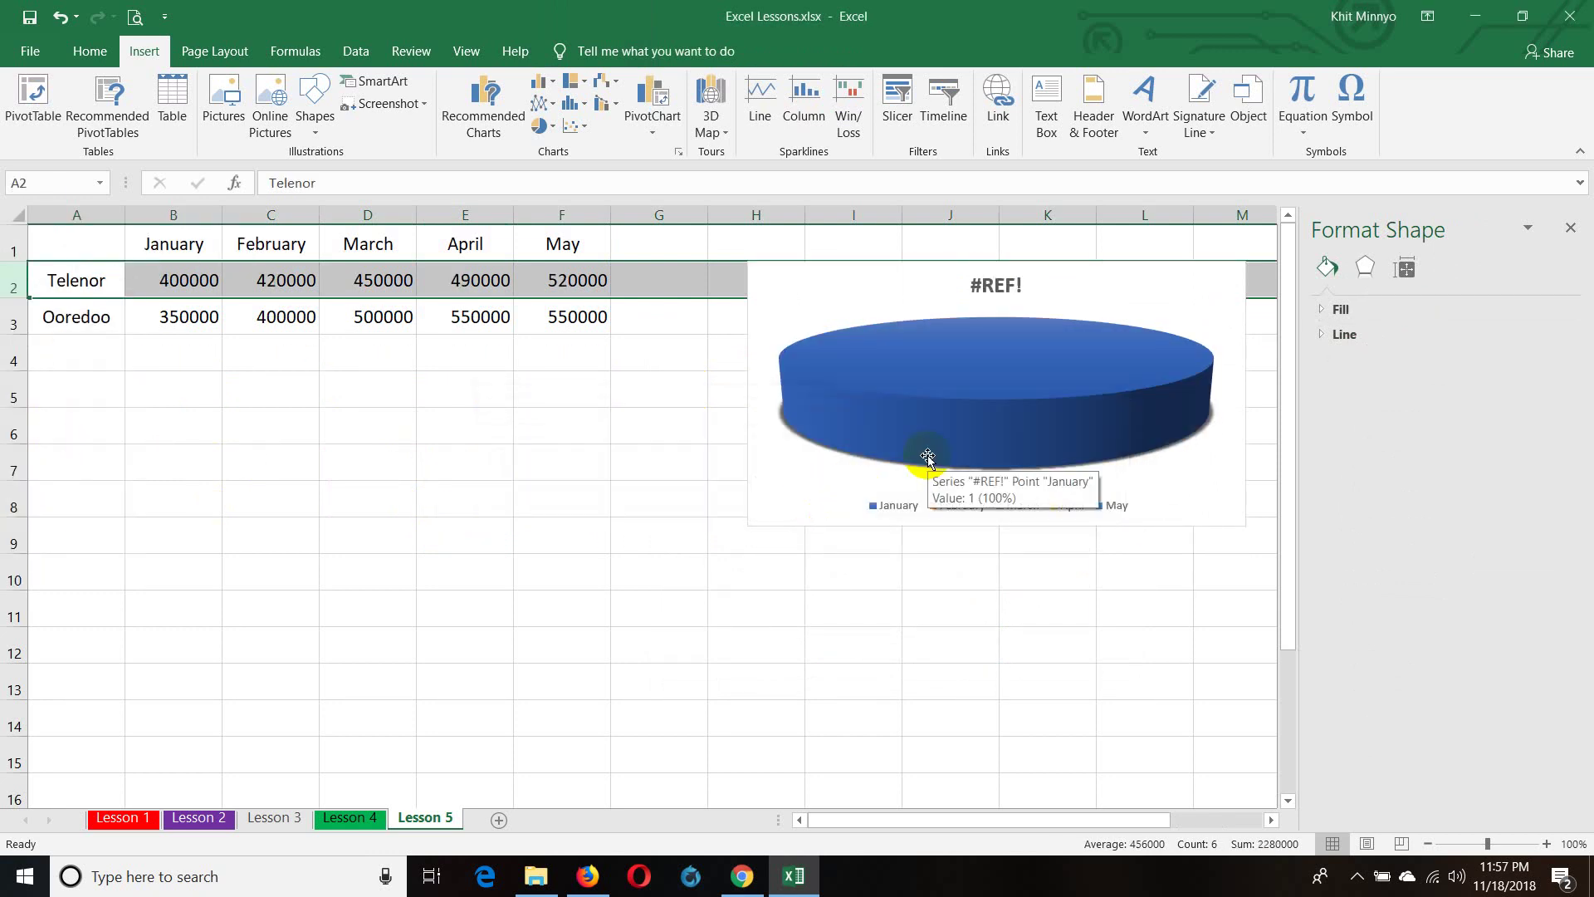
pyautogui.hotkey('ctrl', 'z')
pyautogui.click(869, 300)
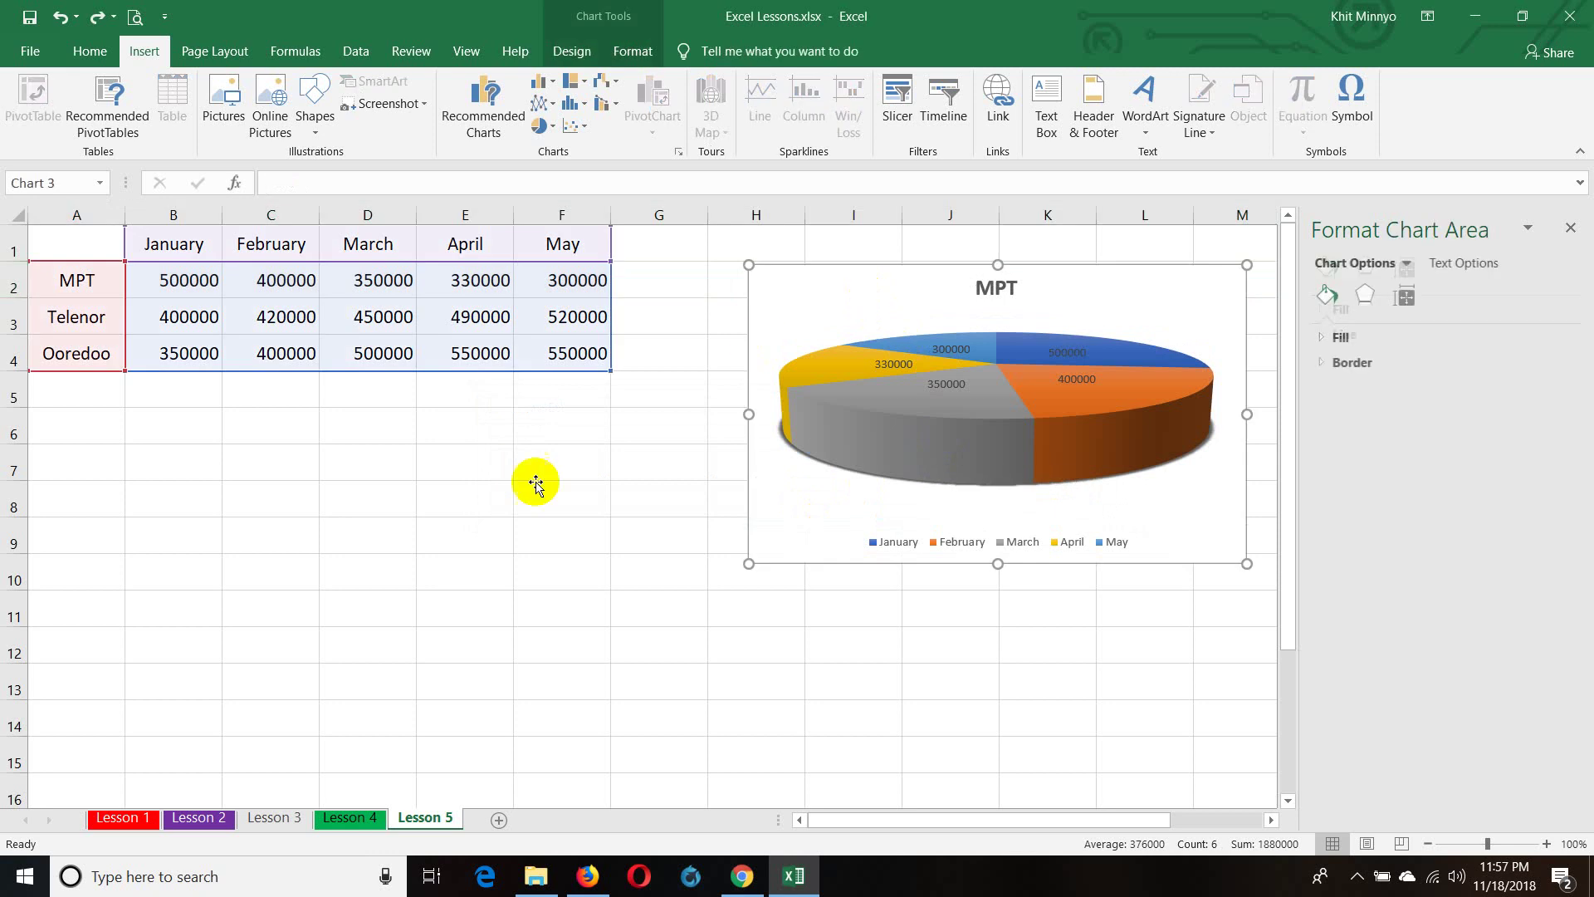
pyautogui.click(562, 390)
# - Copy the header and MPT rows (A1:F2) into A6:F7
pyautogui.click(91, 245)
pyautogui.moveTo(90, 246); pyautogui.dragTo(540, 272)
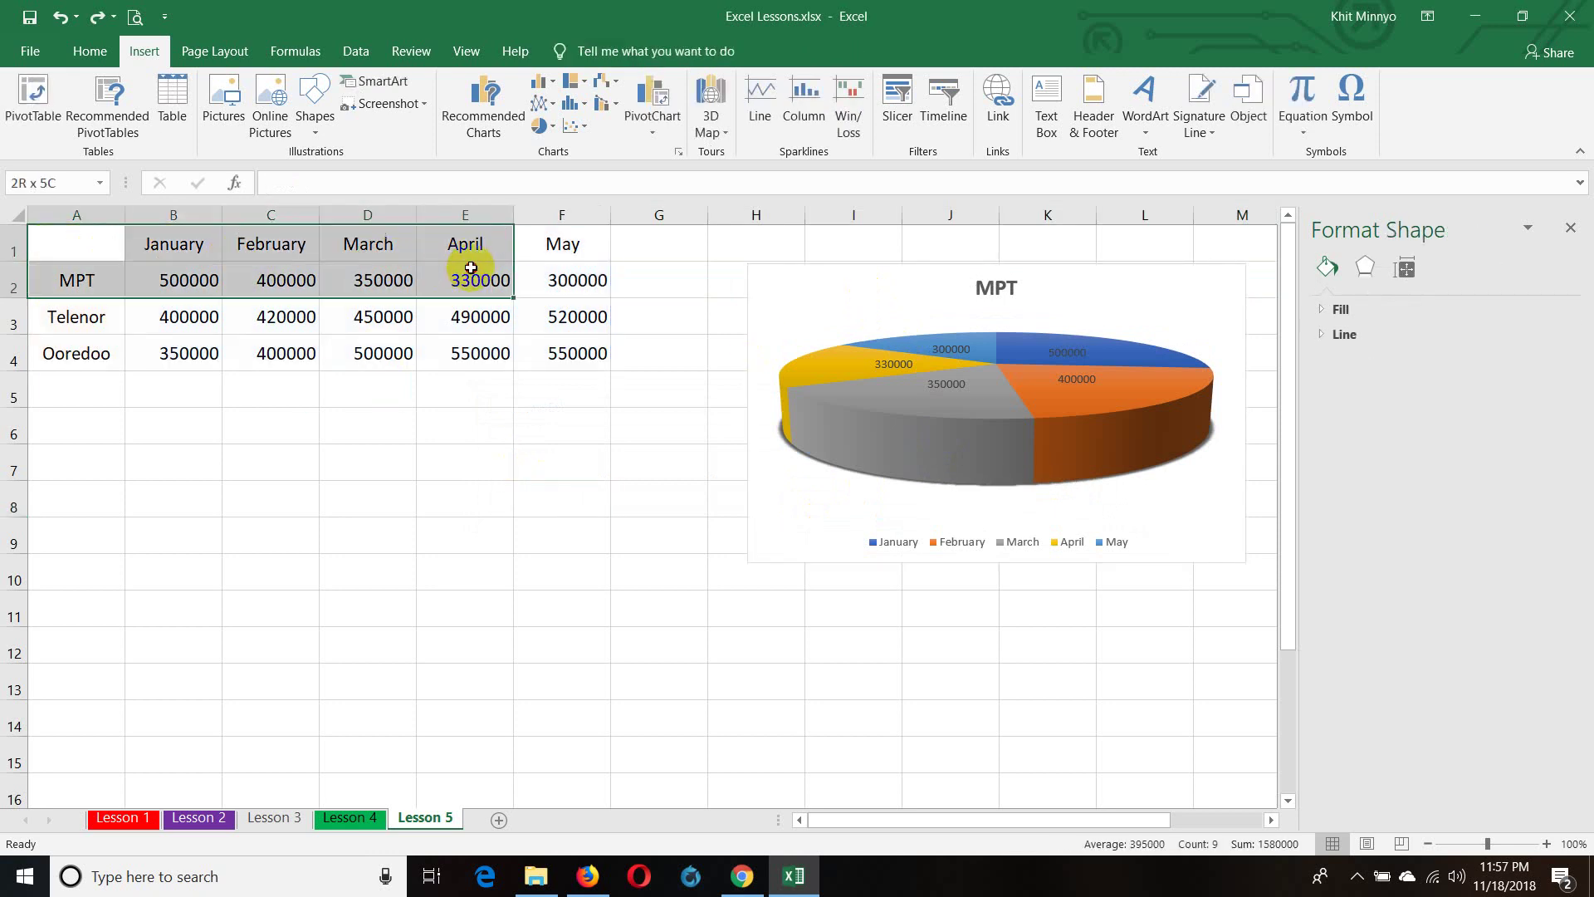
pyautogui.rightClick(540, 273)
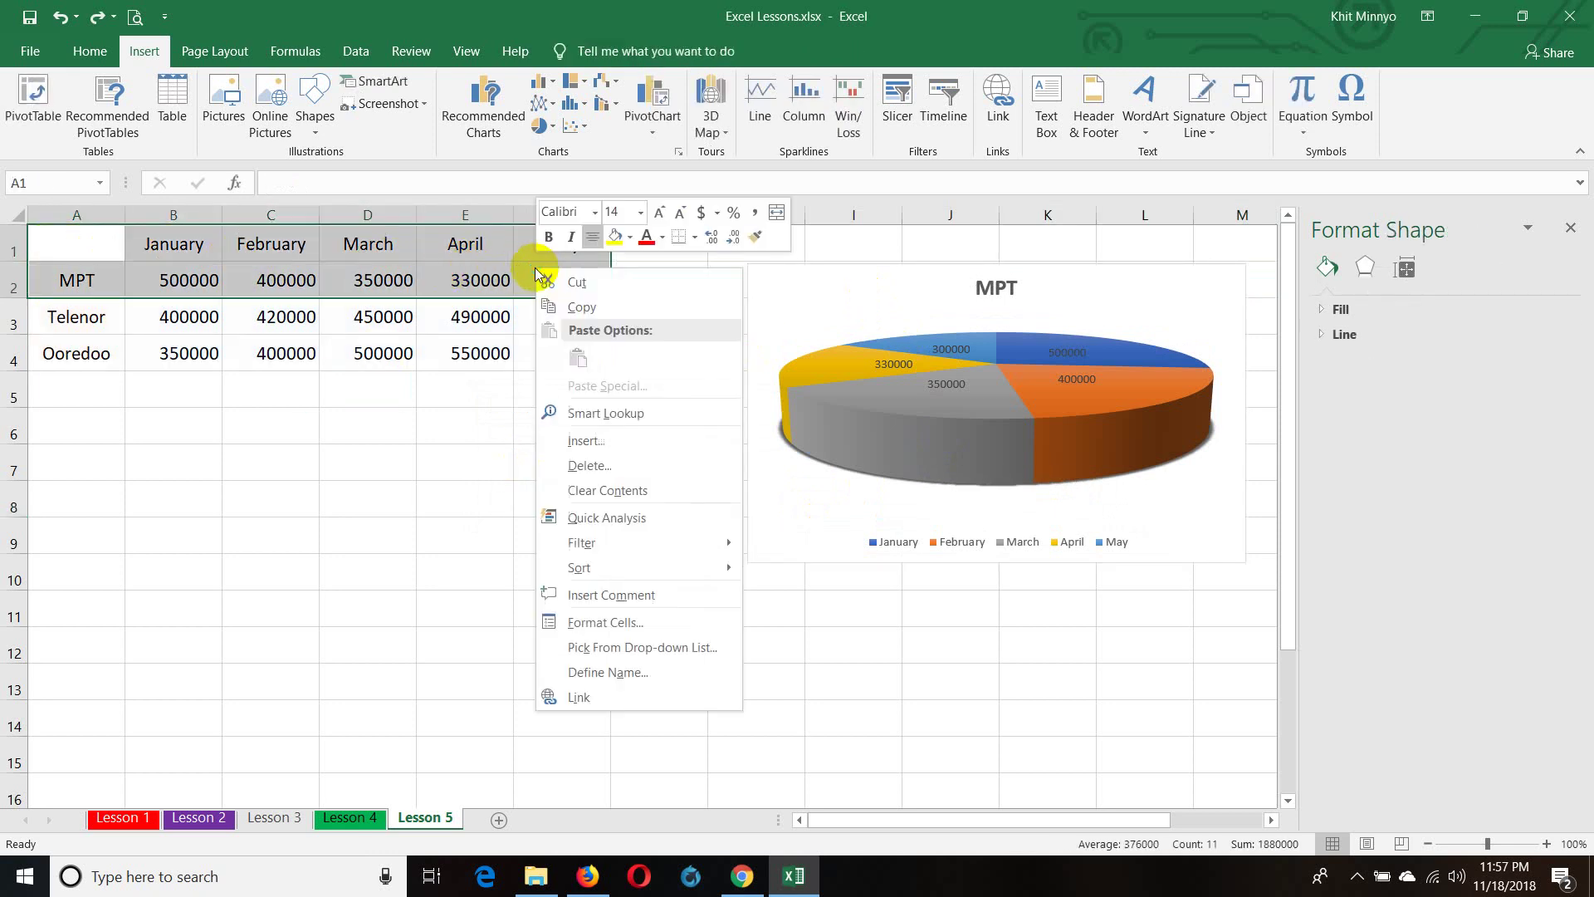
pyautogui.click(582, 307)
pyautogui.click(83, 420)
pyautogui.rightClick(83, 413)
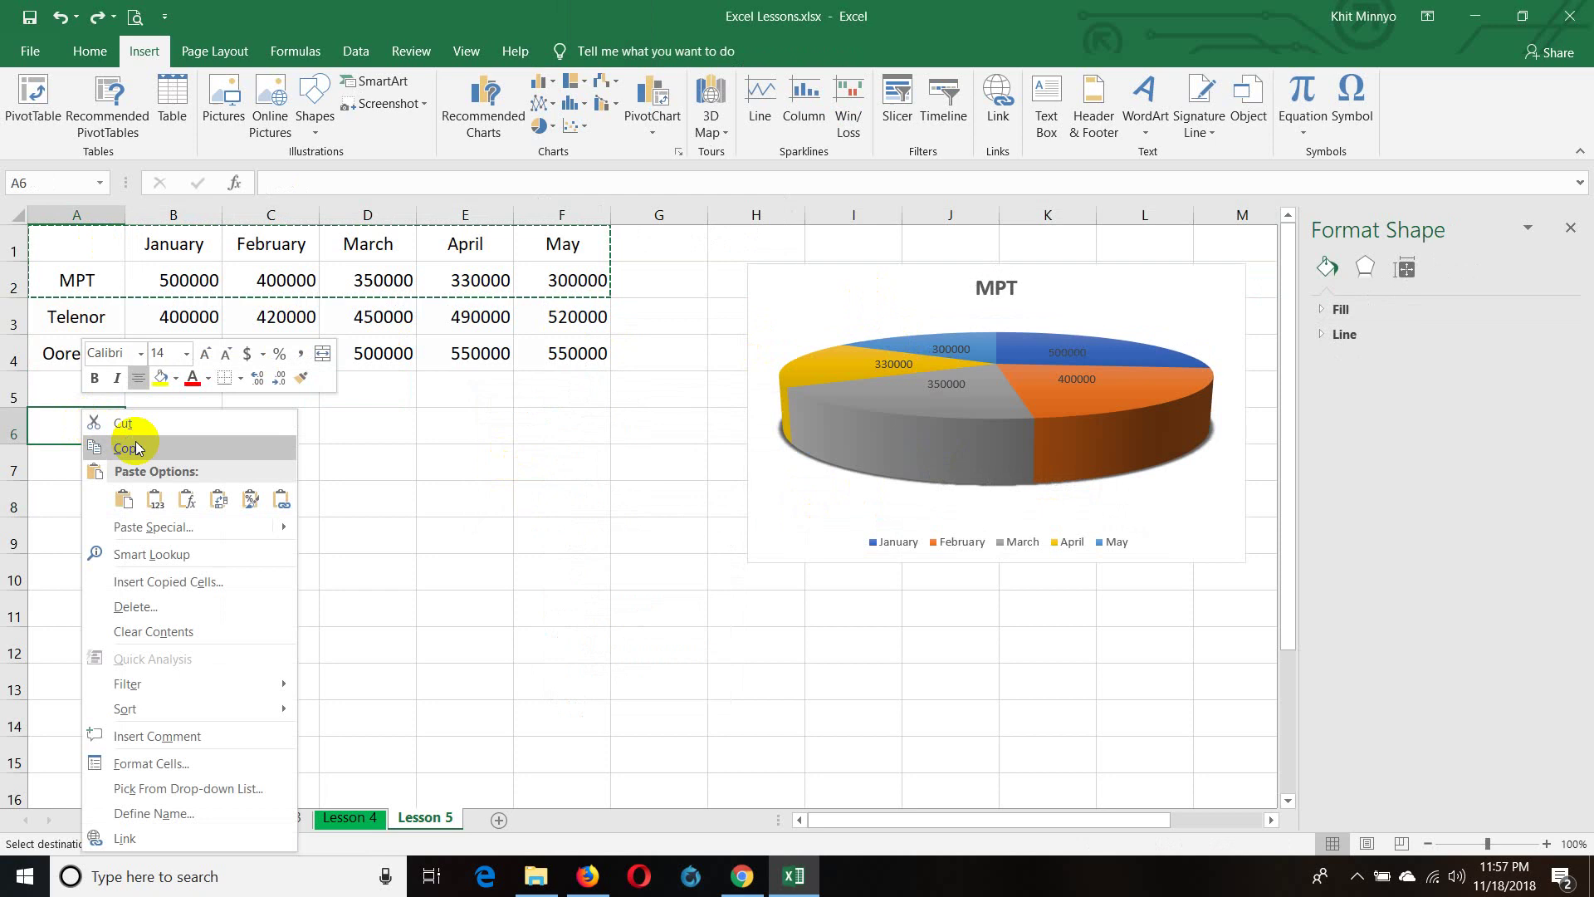
pyautogui.click(123, 498)
# - Replace row 7 with Telenor's figures from A3:F3 and select the new table A6:F7
pyautogui.moveTo(85, 321); pyautogui.dragTo(534, 324)
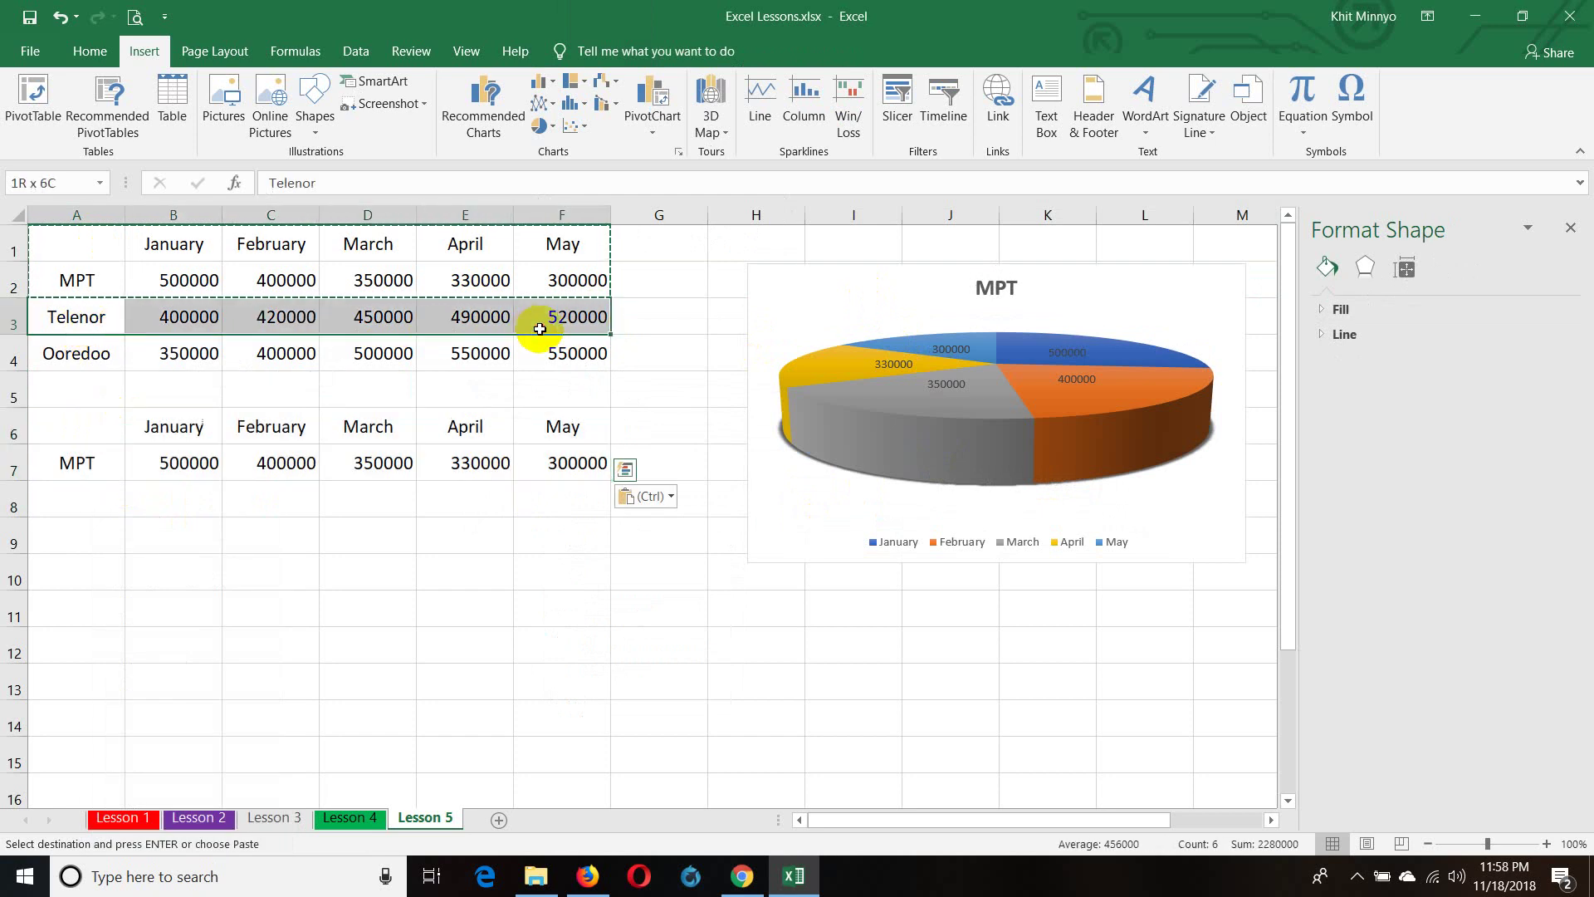
pyautogui.rightClick(534, 324)
pyautogui.click(569, 363)
pyautogui.click(46, 463)
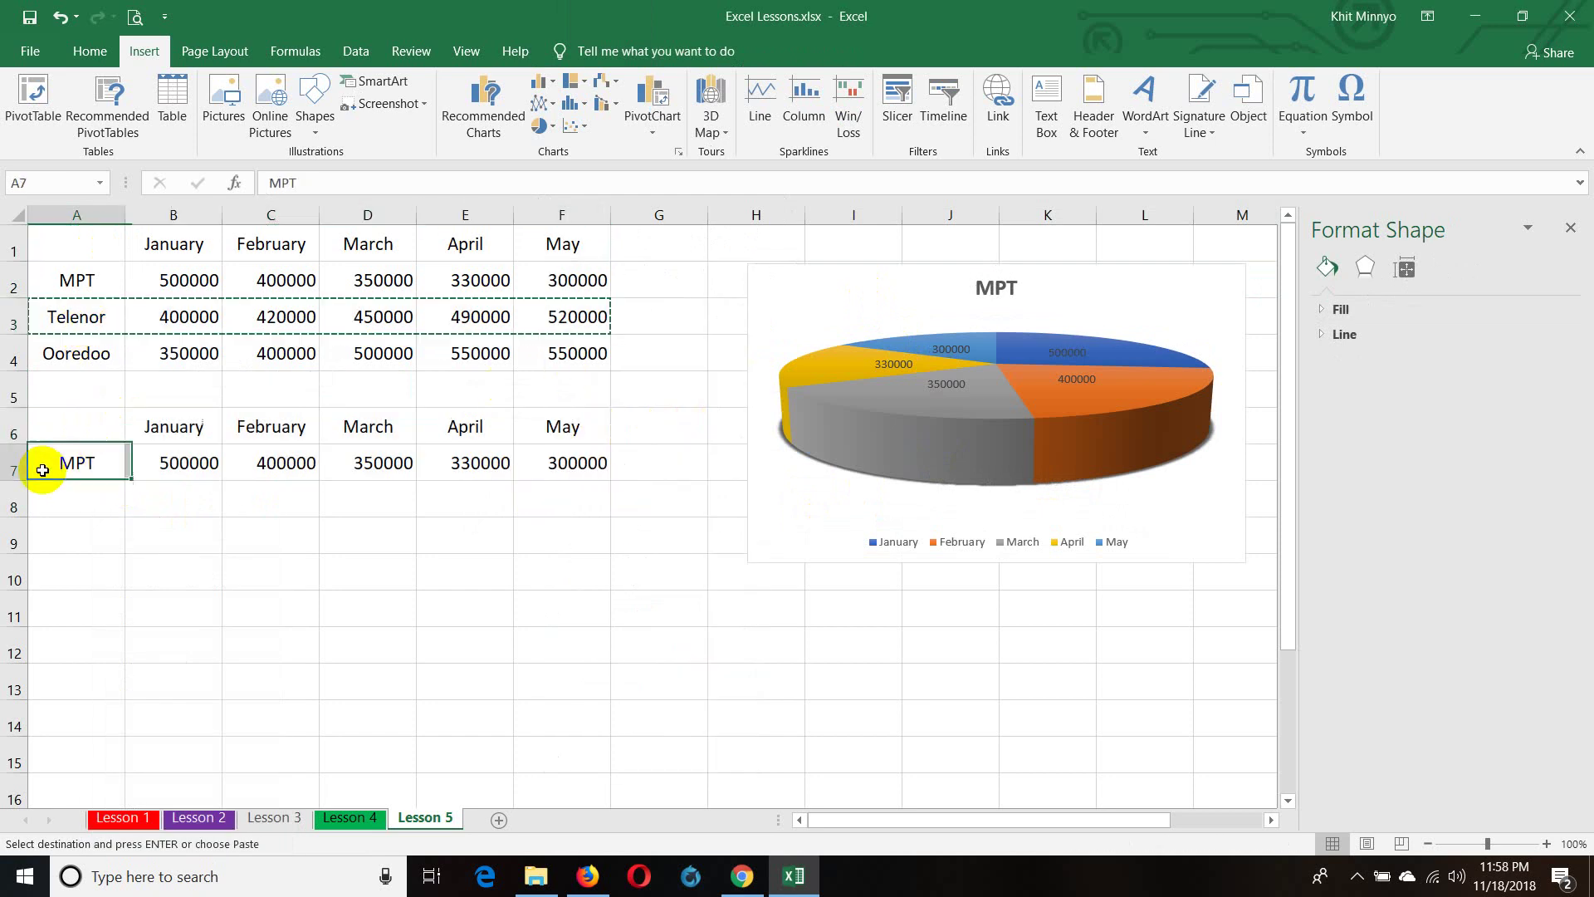
pyautogui.rightClick(48, 466)
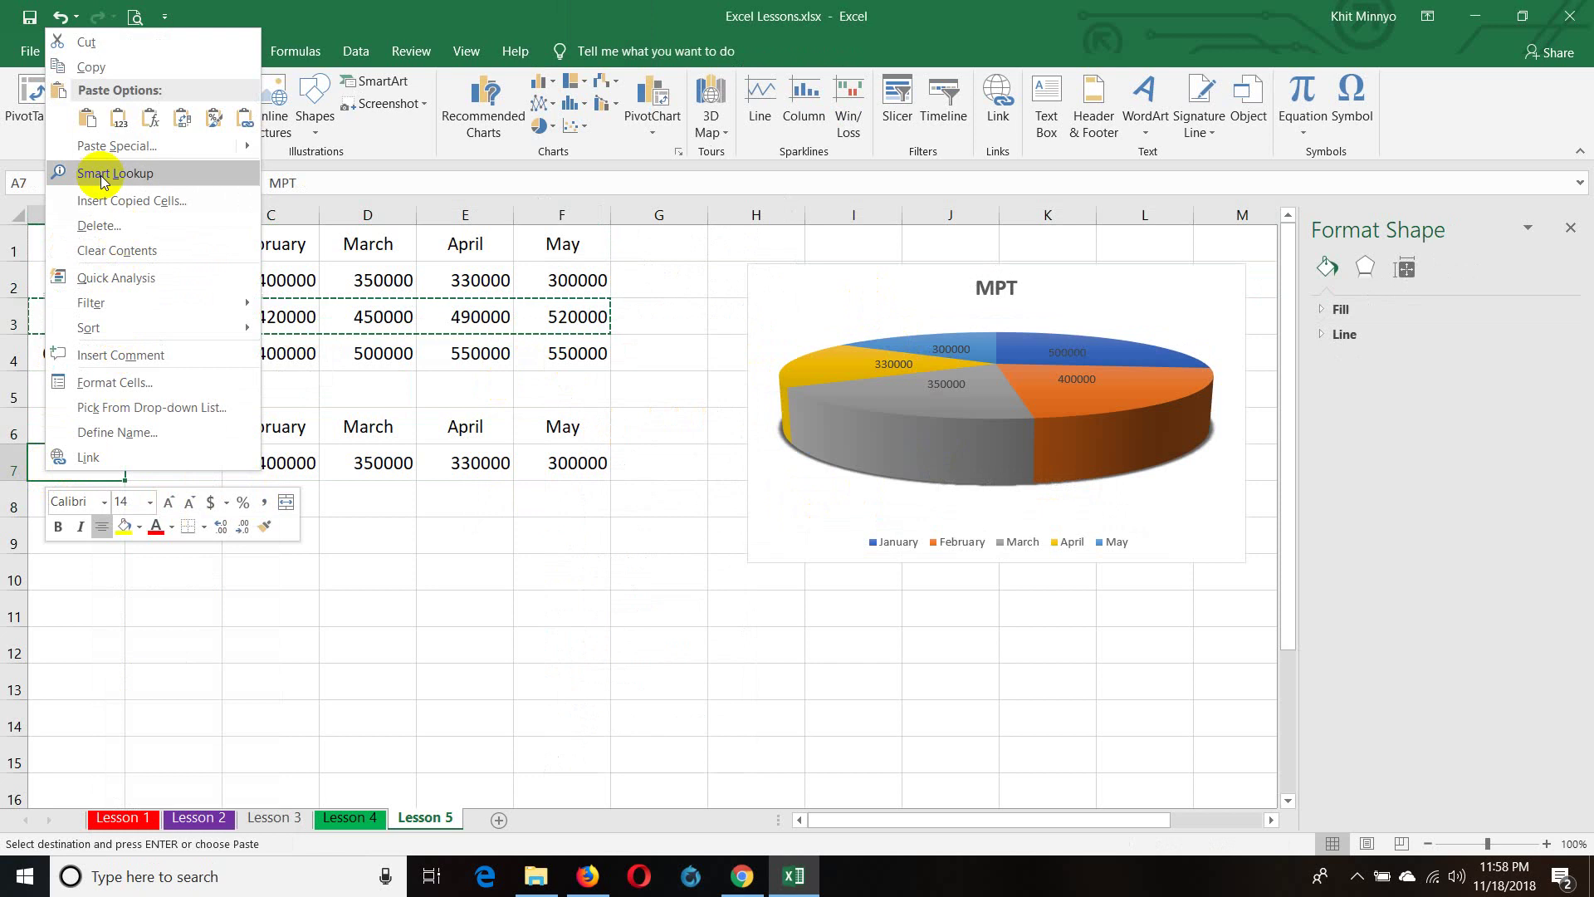
pyautogui.click(86, 119)
pyautogui.moveTo(85, 421); pyautogui.dragTo(526, 474)
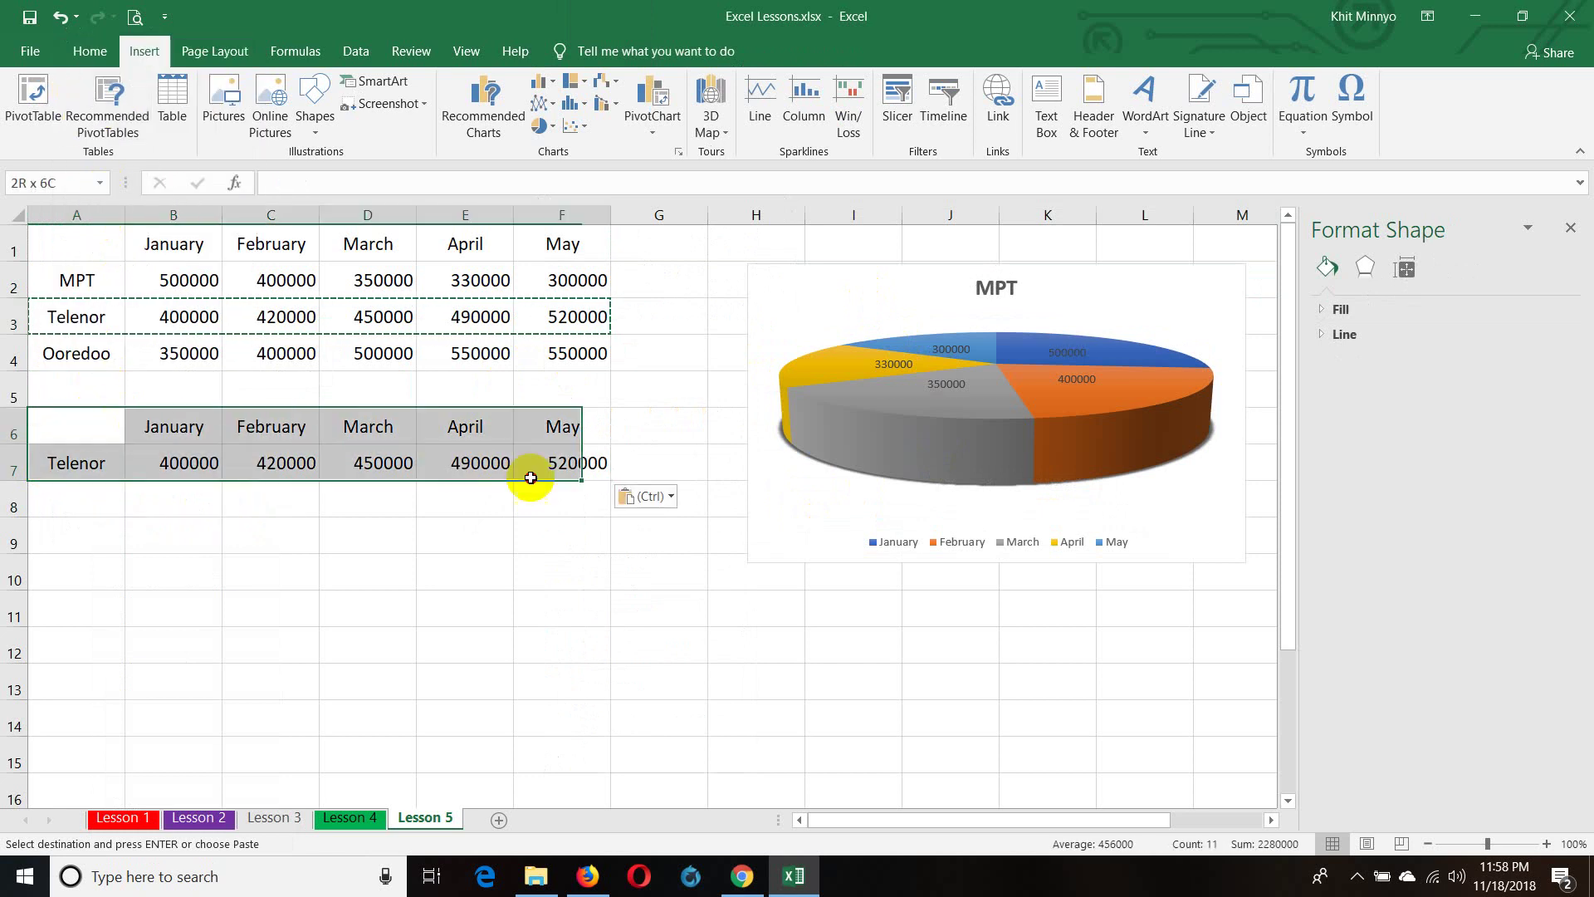
pyautogui.click(541, 125)
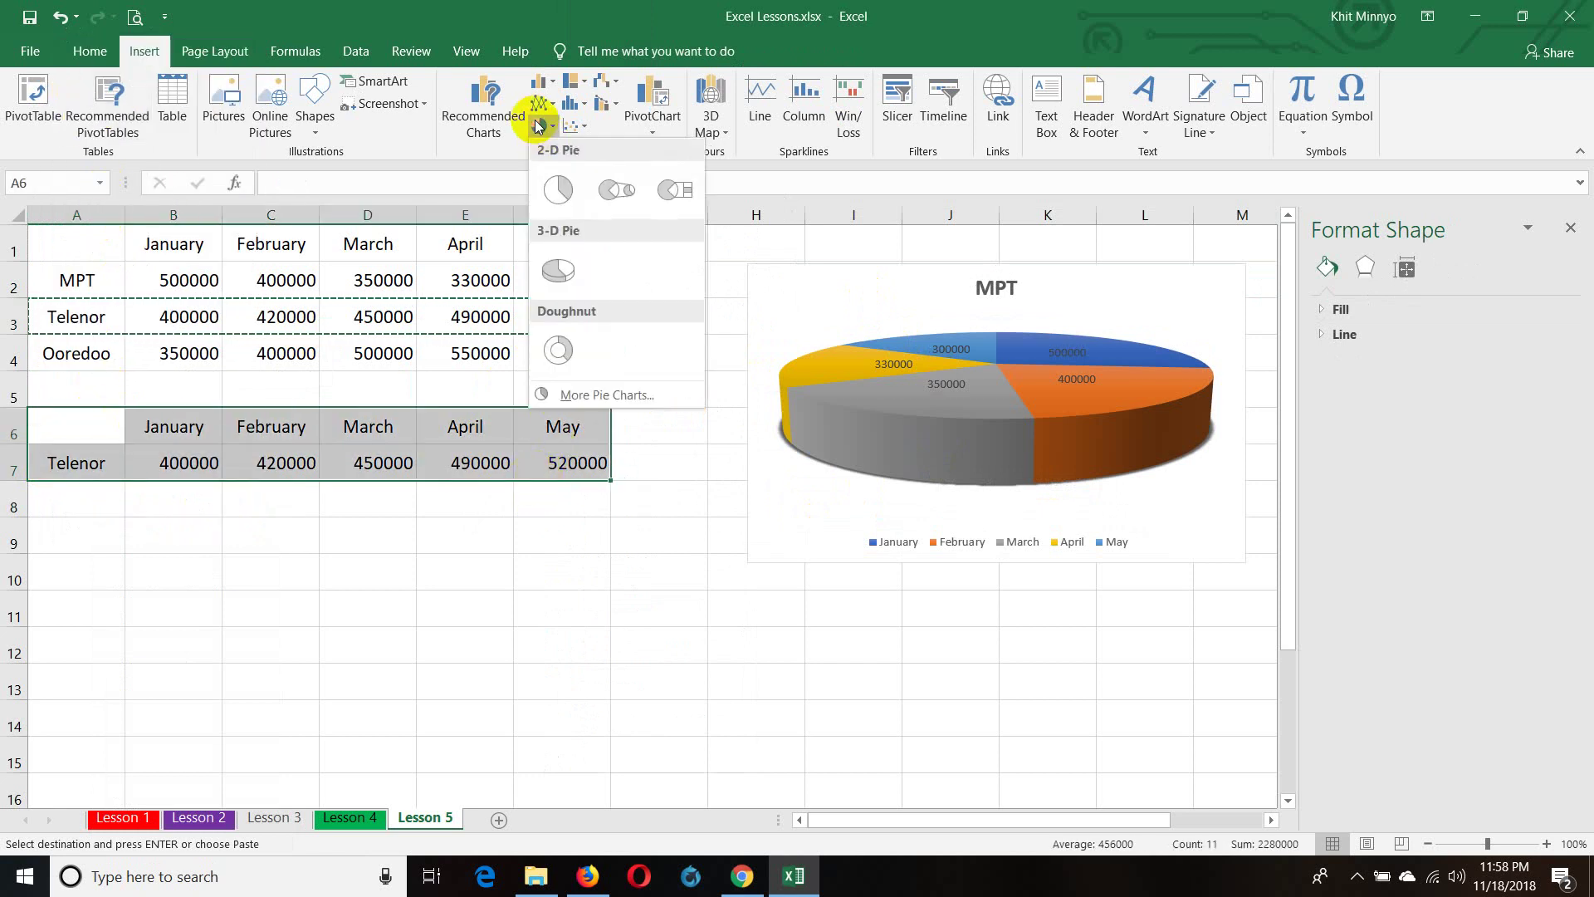
pyautogui.click(555, 268)
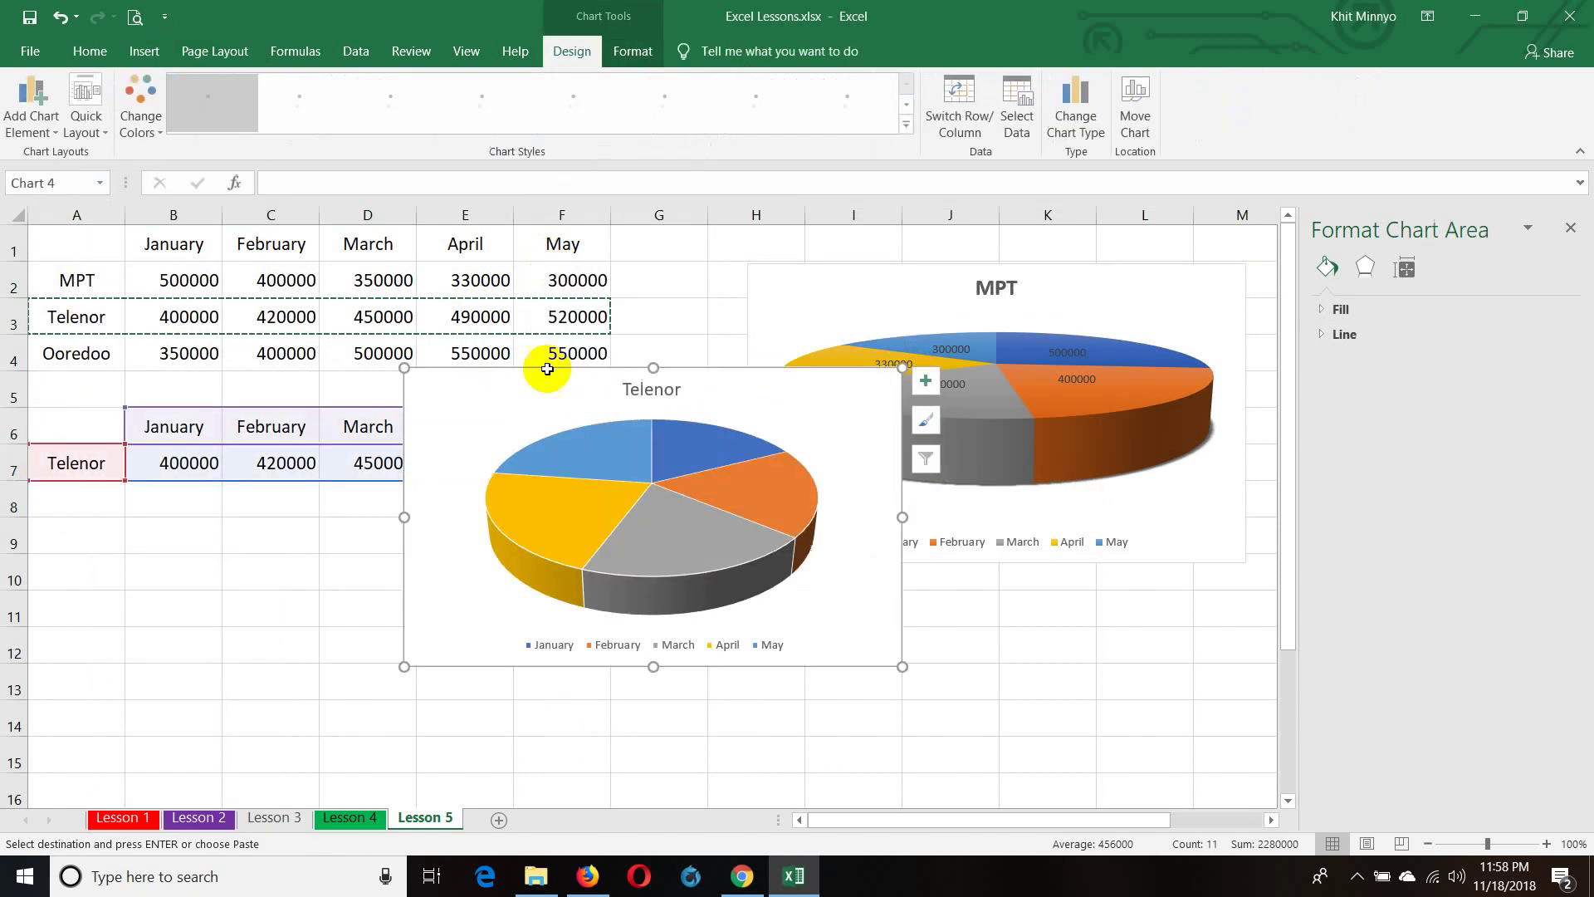
pyautogui.moveTo(730, 453); pyautogui.dragTo(761, 415)
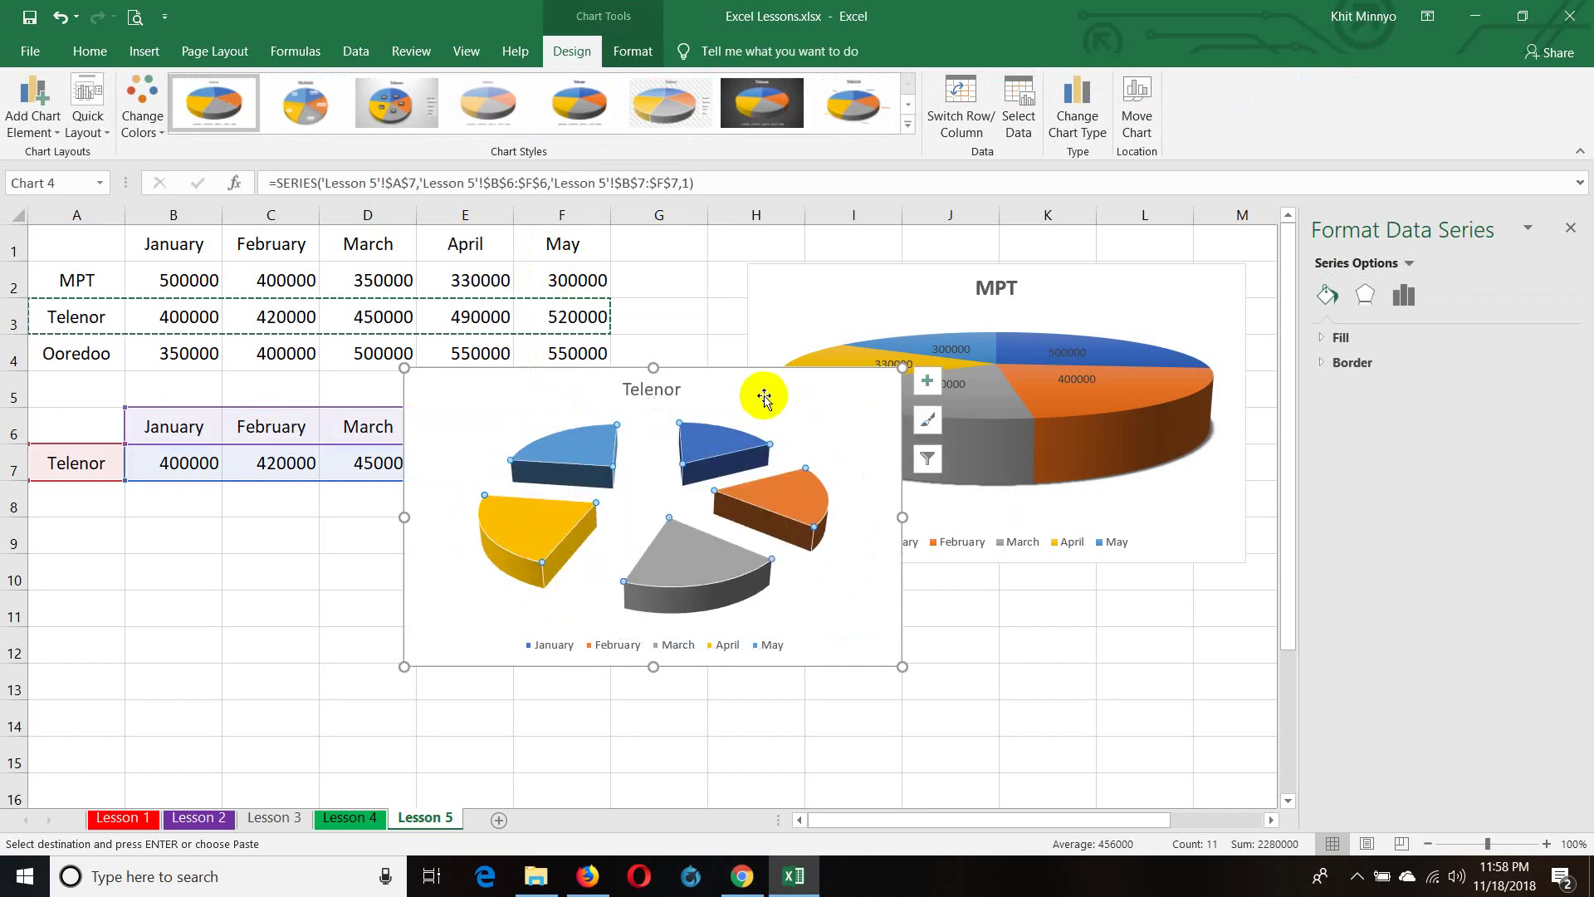
pyautogui.hotkey('ctrl', 'z')
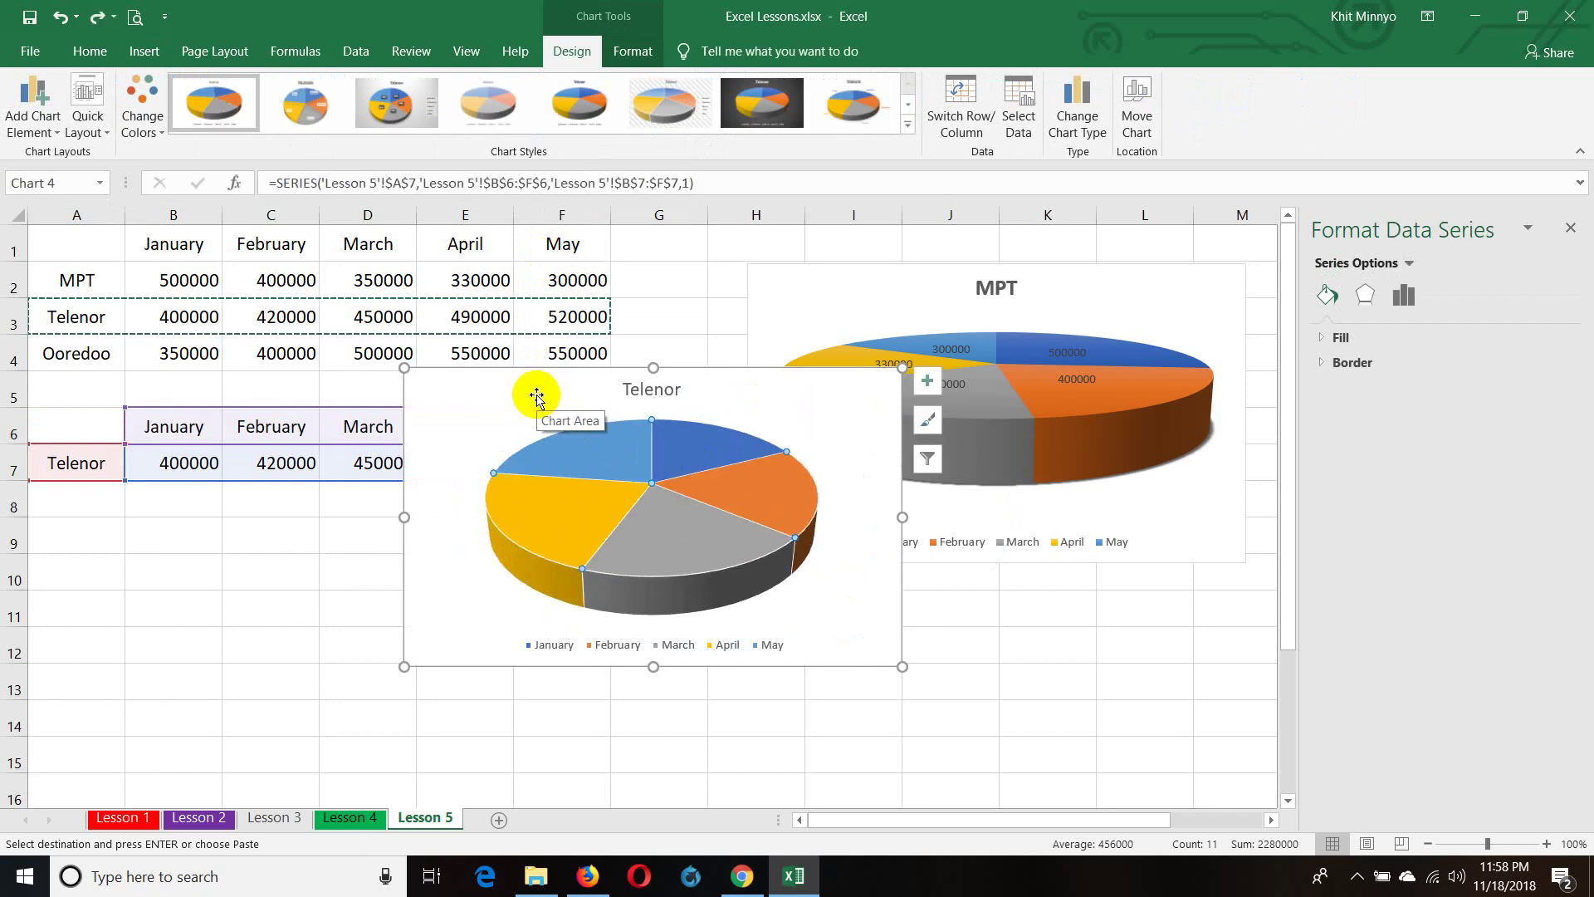
pyautogui.moveTo(537, 398)
pyautogui.mouseDown()
pyautogui.moveTo(882, 584)
pyautogui.moveTo(887, 571)
pyautogui.mouseUp()
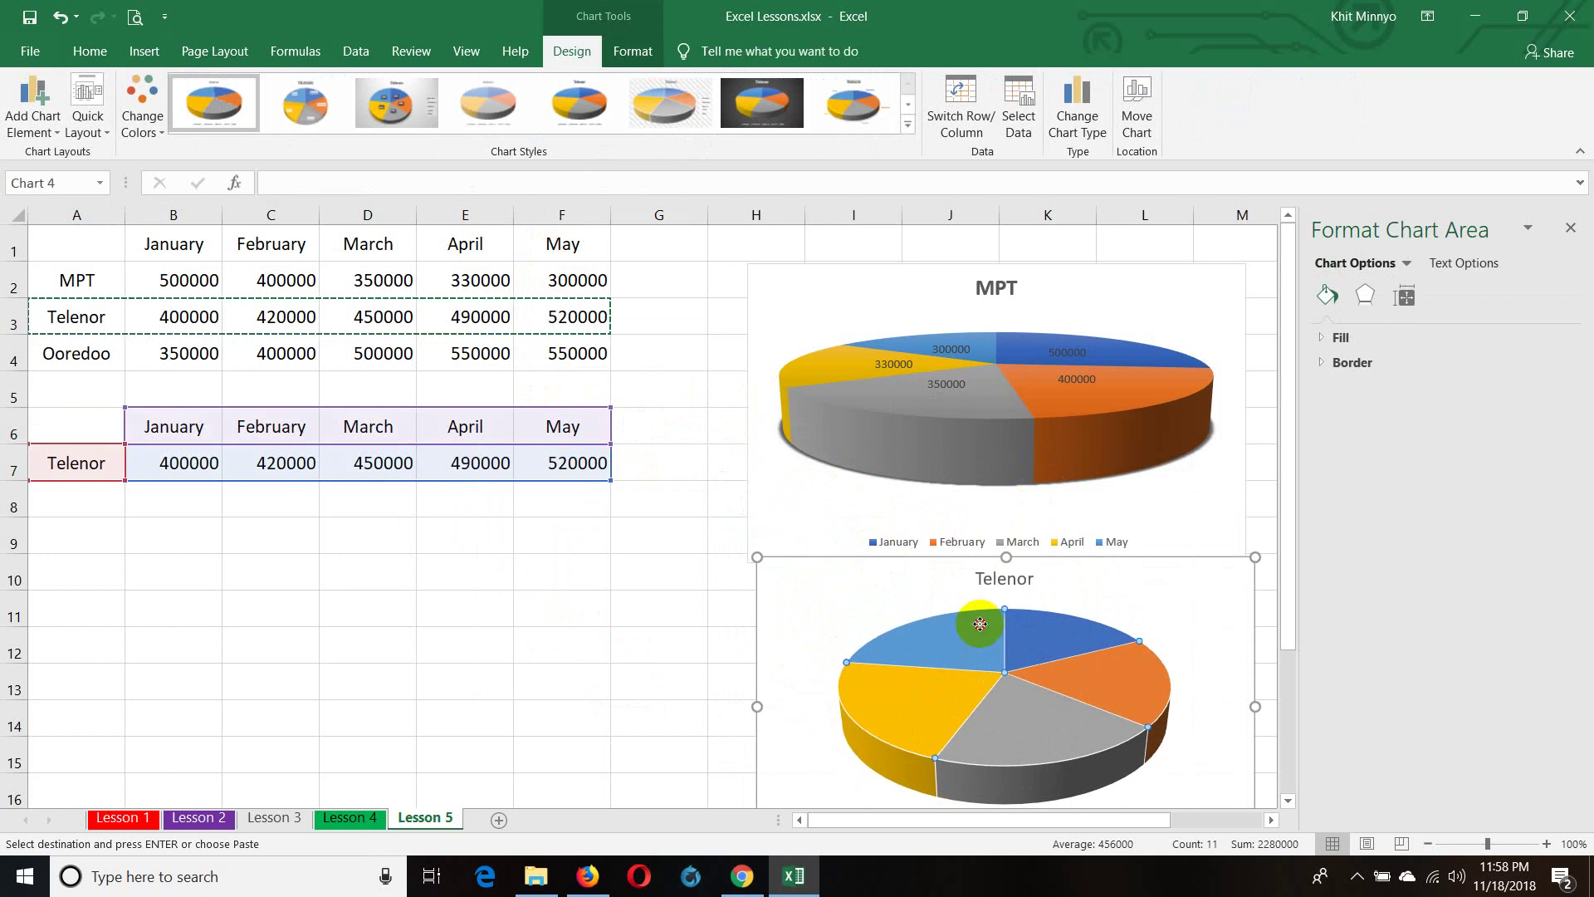
pyautogui.moveTo(811, 608)
pyautogui.mouseDown()
pyautogui.moveTo(491, 434)
pyautogui.moveTo(283, 246)
pyautogui.mouseUp()
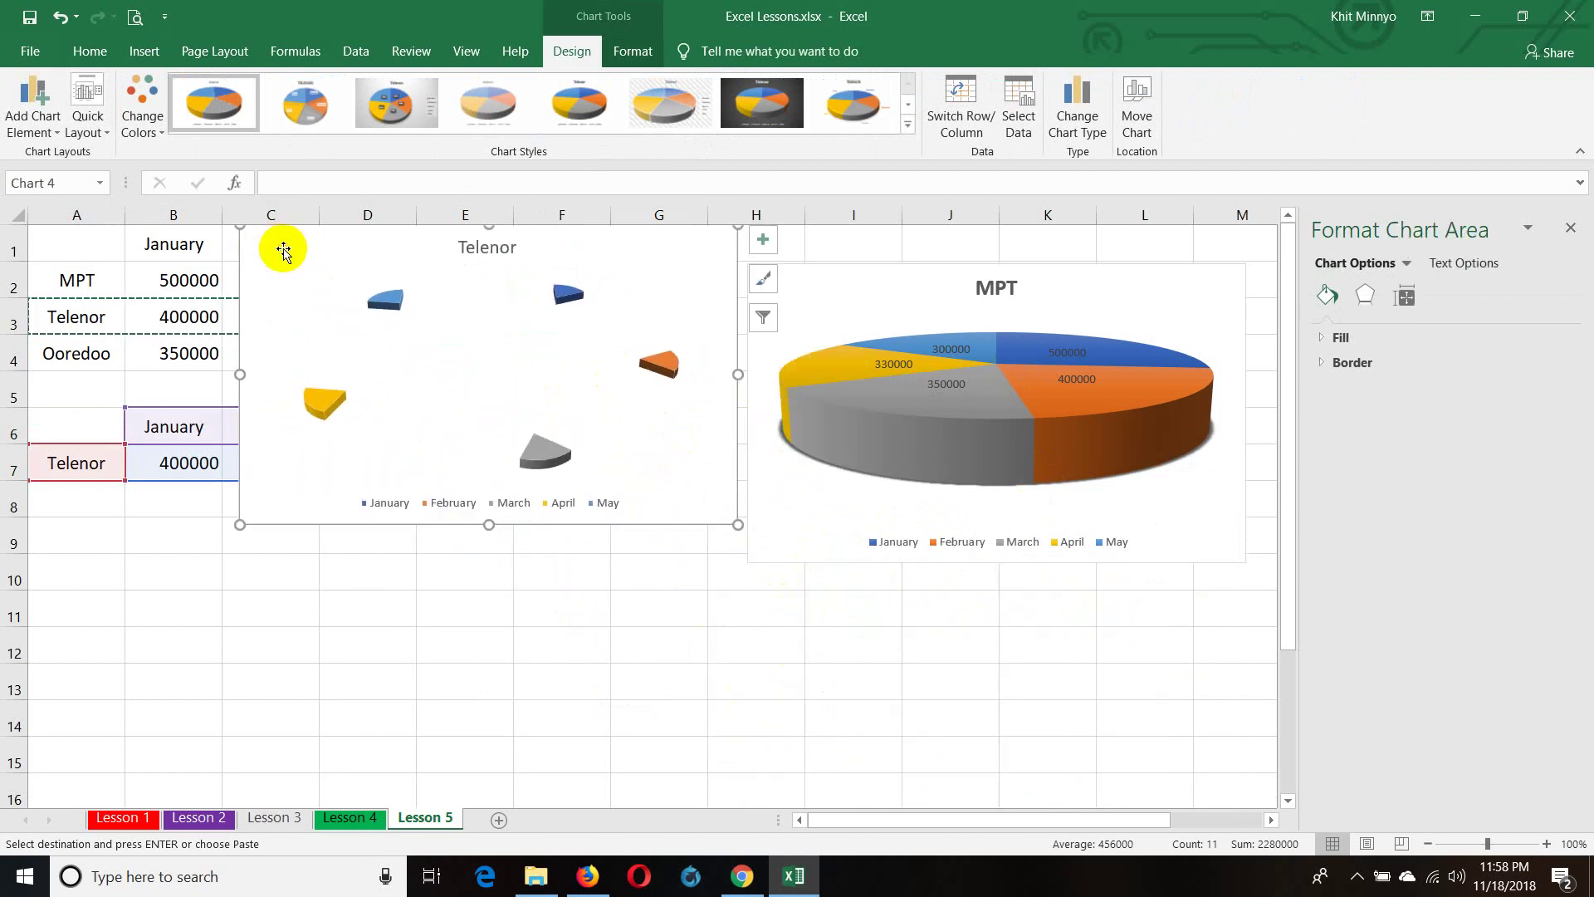
pyautogui.hotkey('ctrl', 'z')
pyautogui.hotkey('ctrl', 'z')
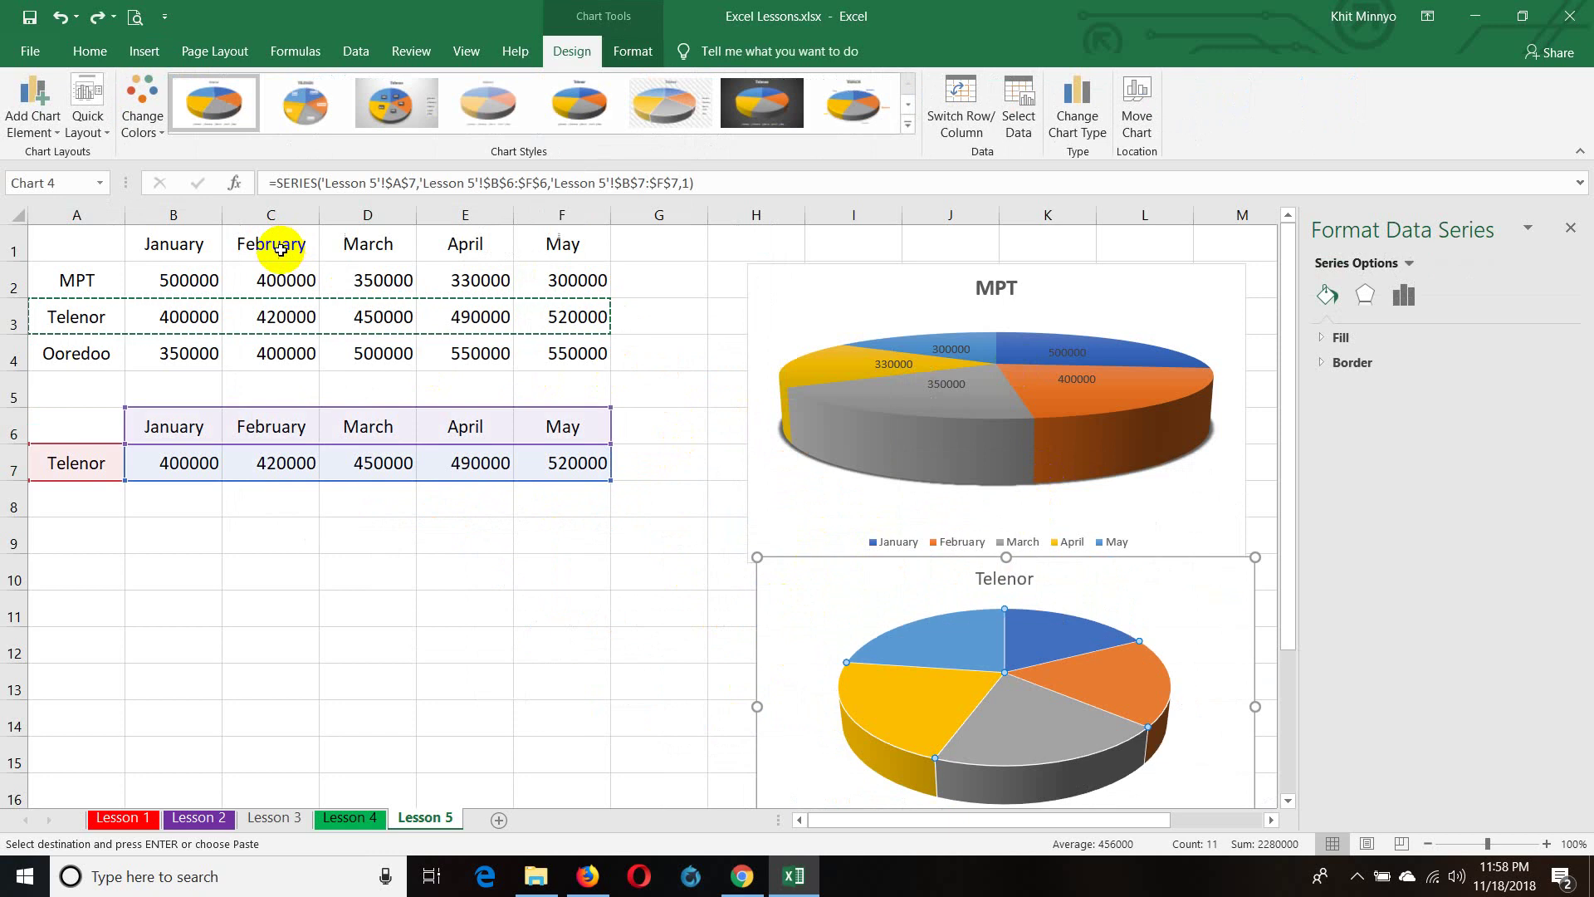
pyautogui.moveTo(797, 586); pyautogui.dragTo(252, 284)
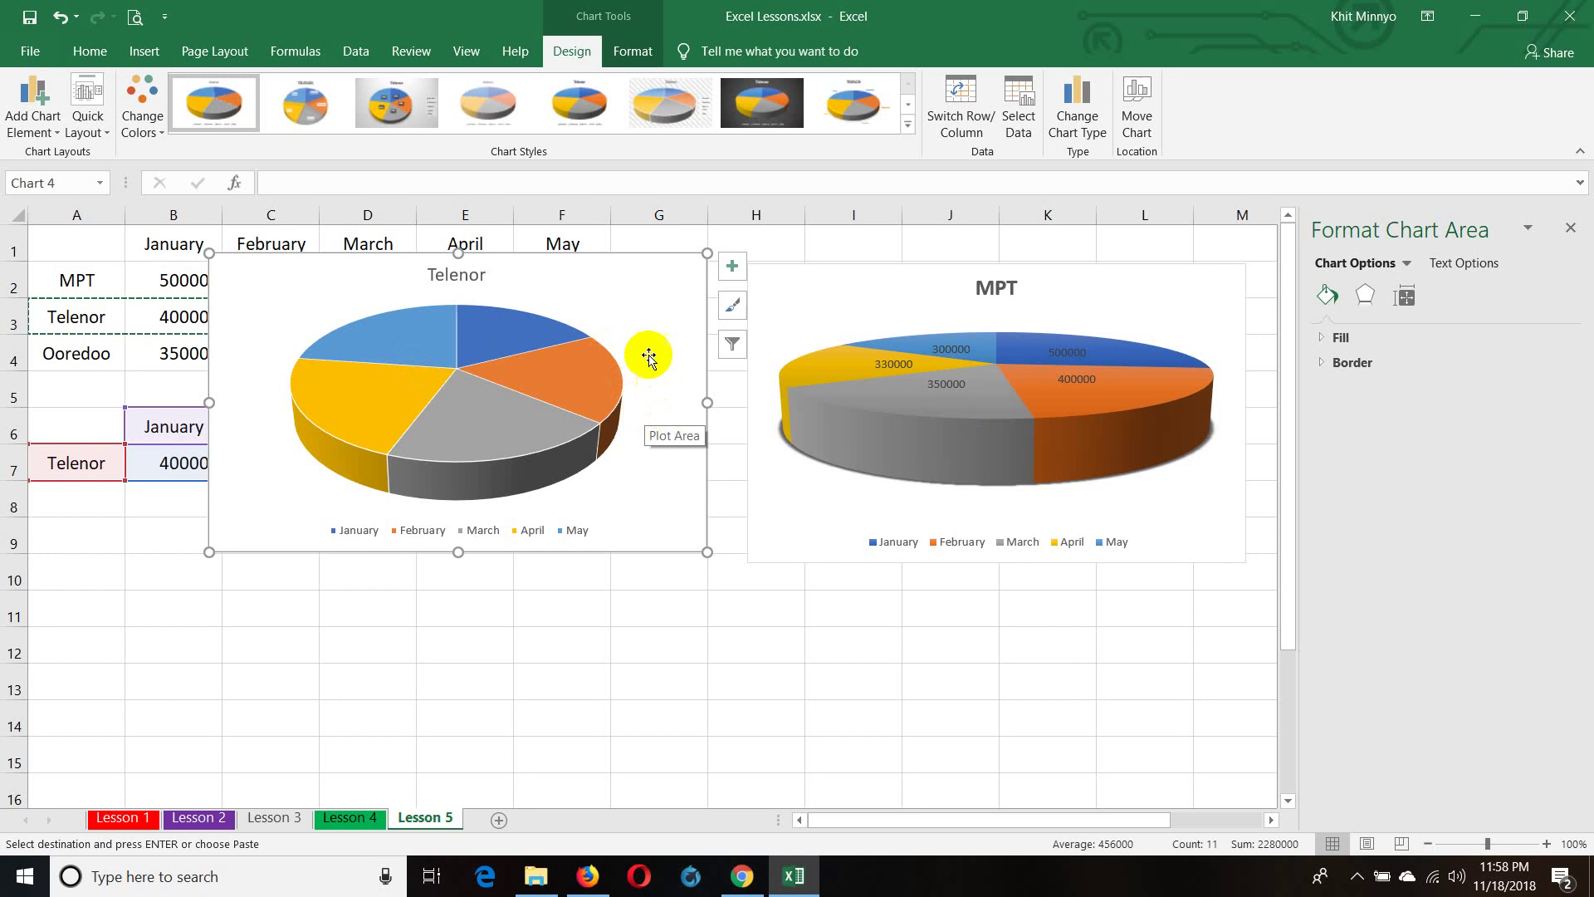
pyautogui.click(648, 319)
pyautogui.click(664, 274)
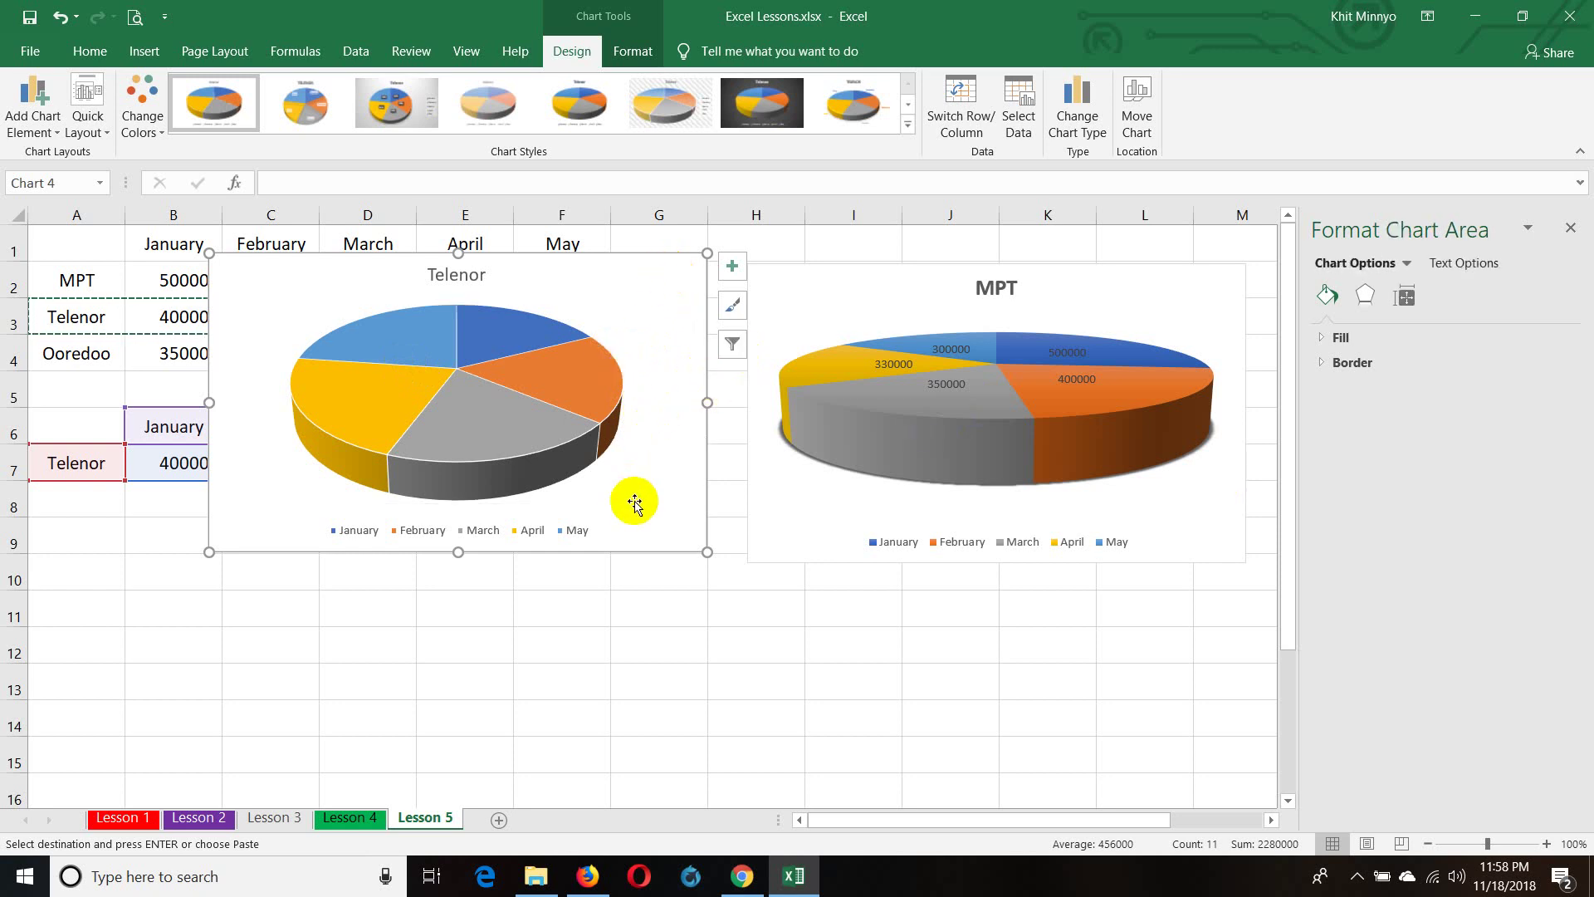
pyautogui.click(661, 322)
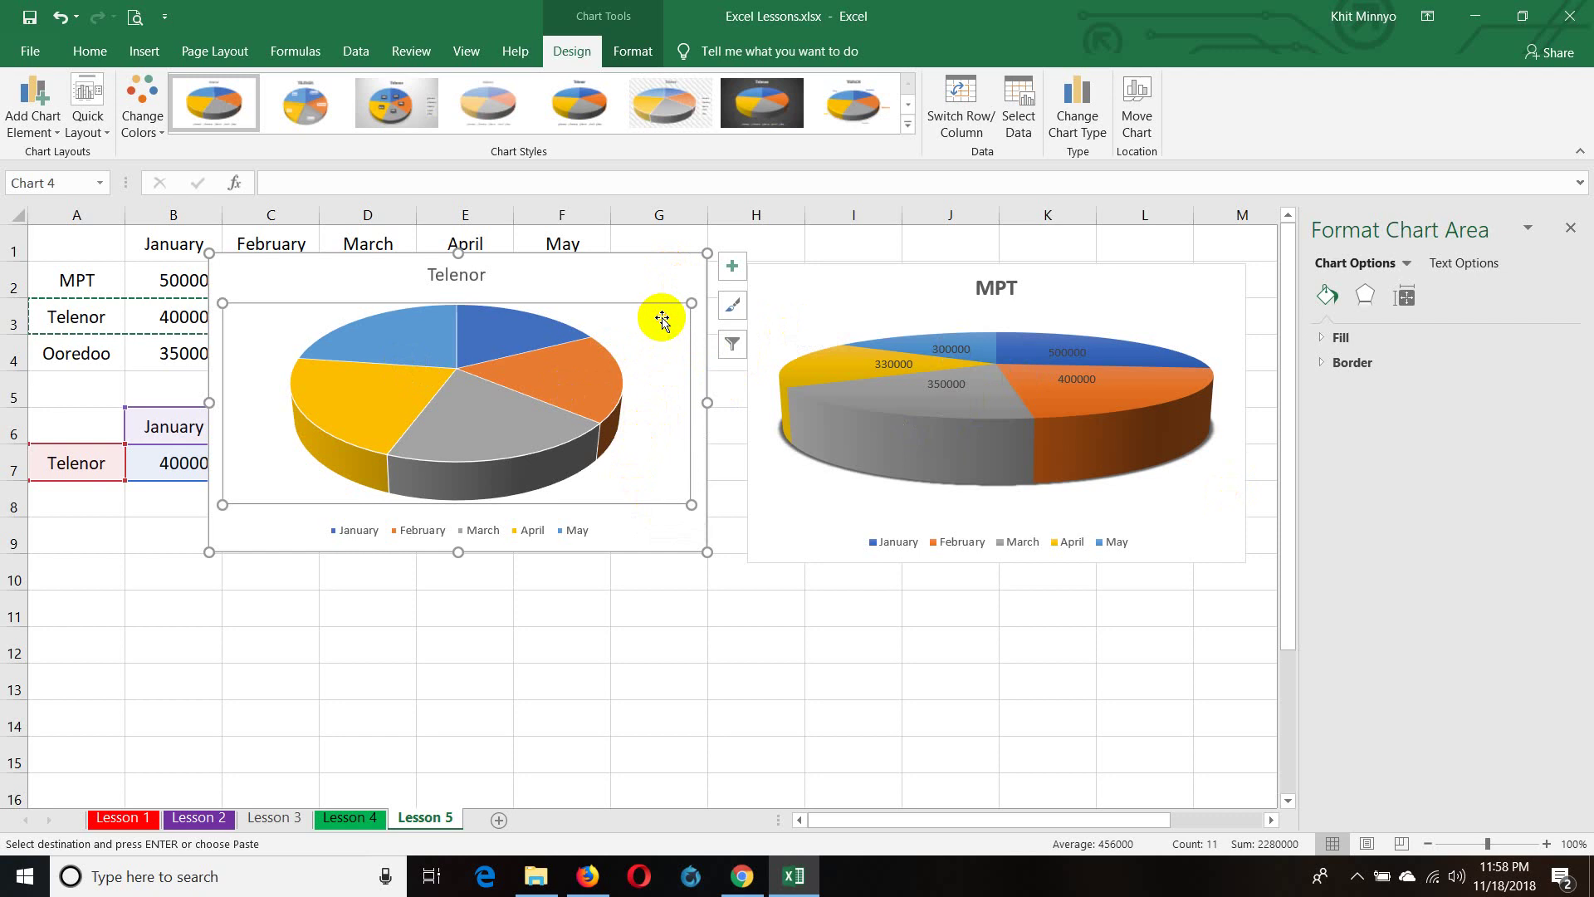
pyautogui.click(681, 268)
pyautogui.press('Delete')
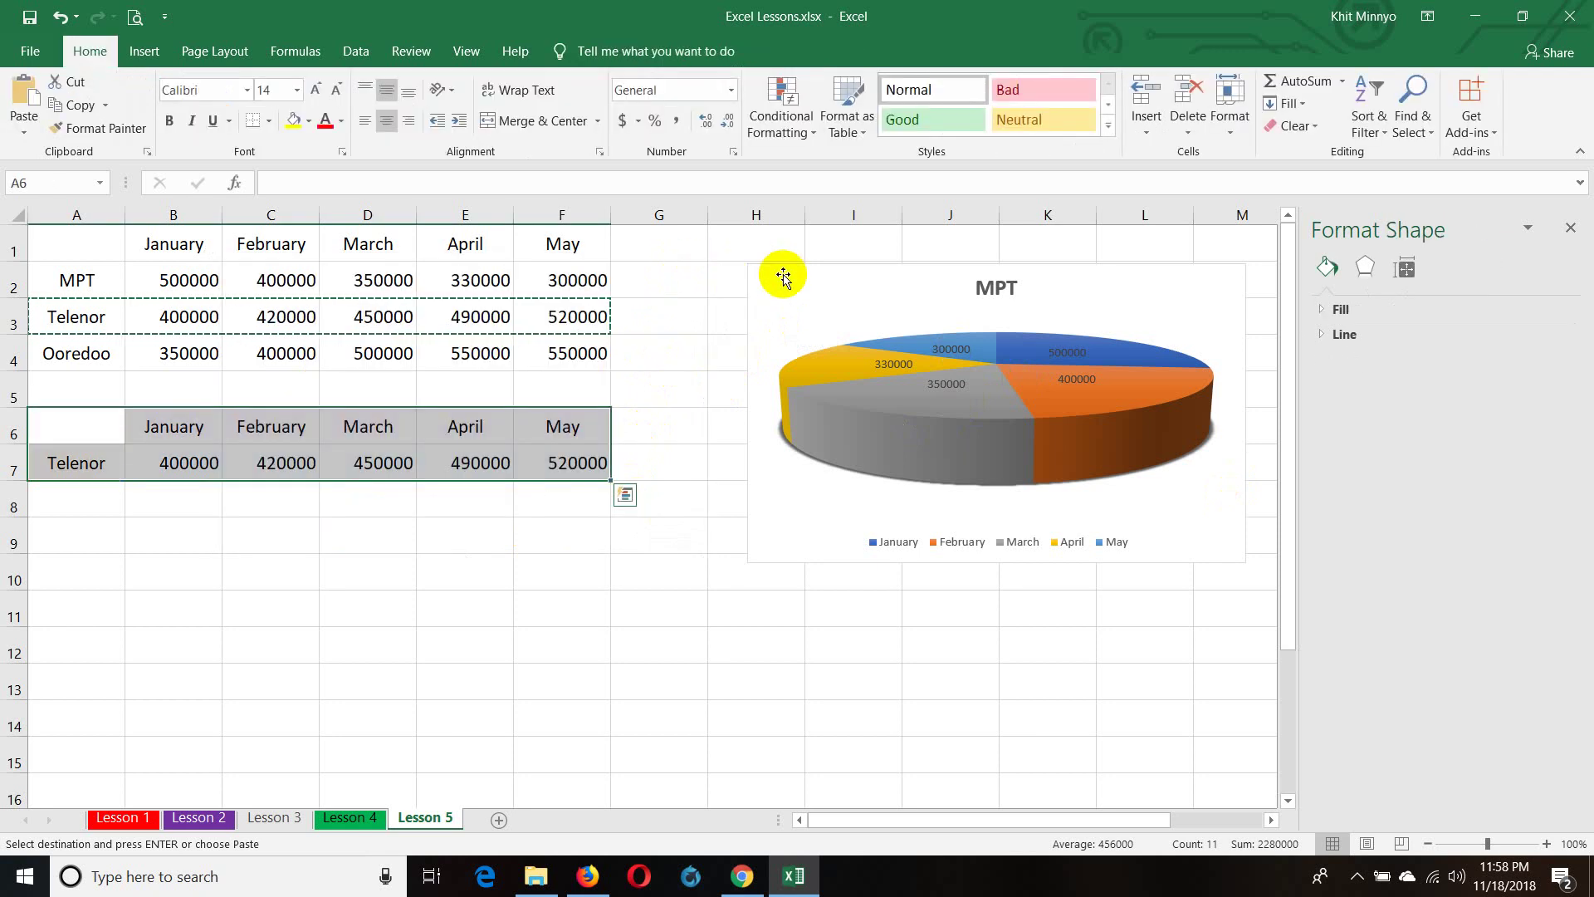
# - Delete the MPT pie chart and the Telenor copy in rows 6–7
pyautogui.click(809, 292)
pyautogui.press('Delete')
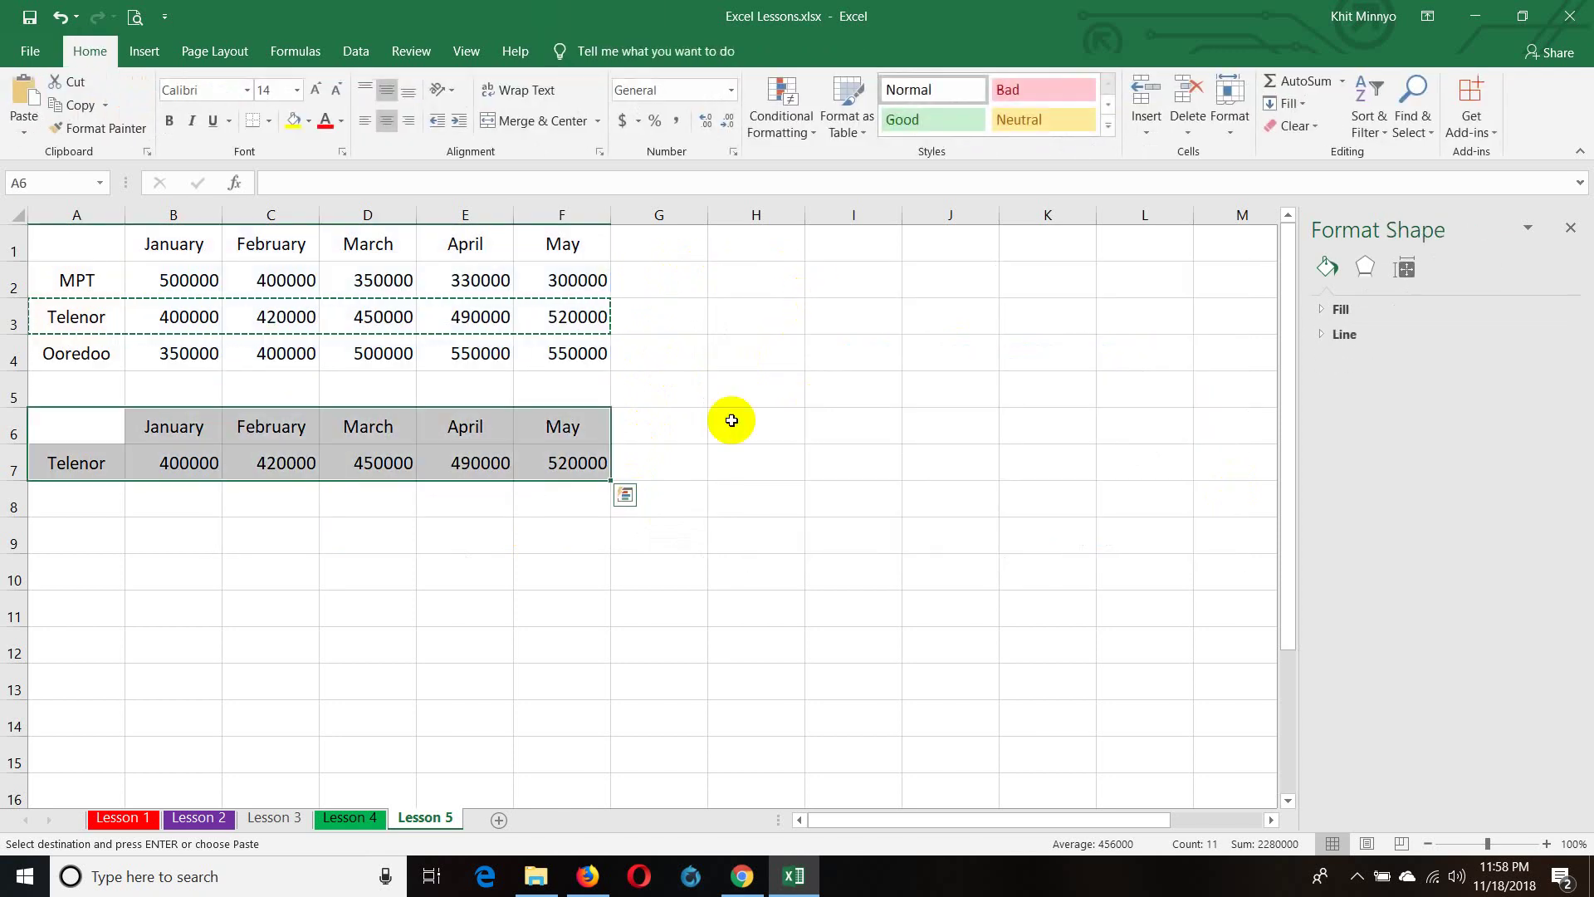
pyautogui.moveTo(17, 429); pyautogui.dragTo(15, 467)
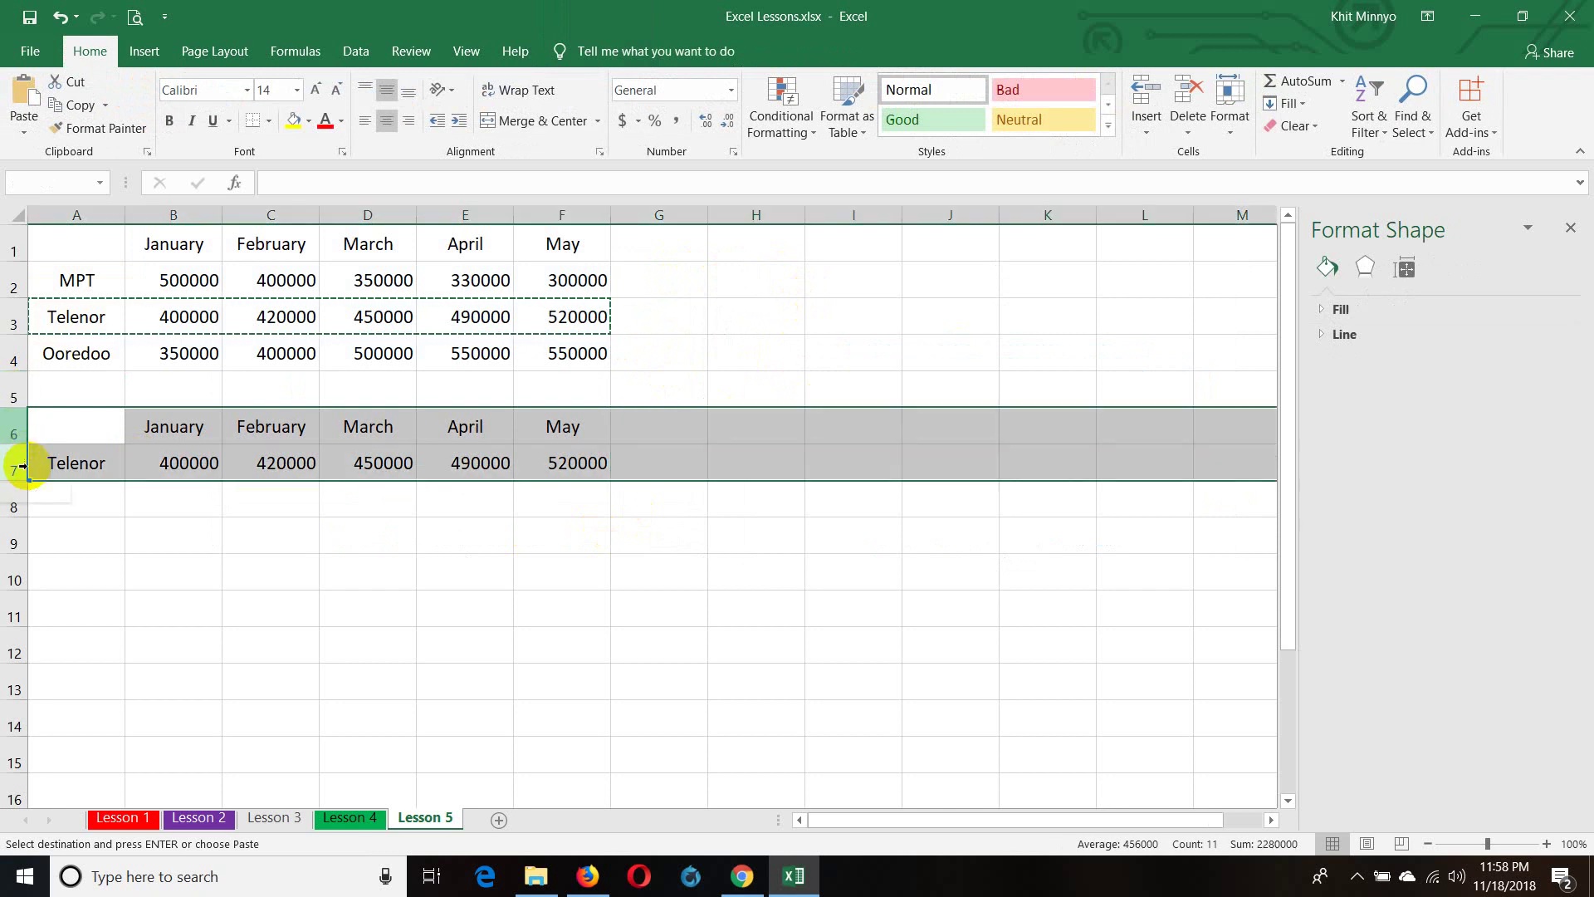
pyautogui.rightClick(15, 434)
pyautogui.click(106, 611)
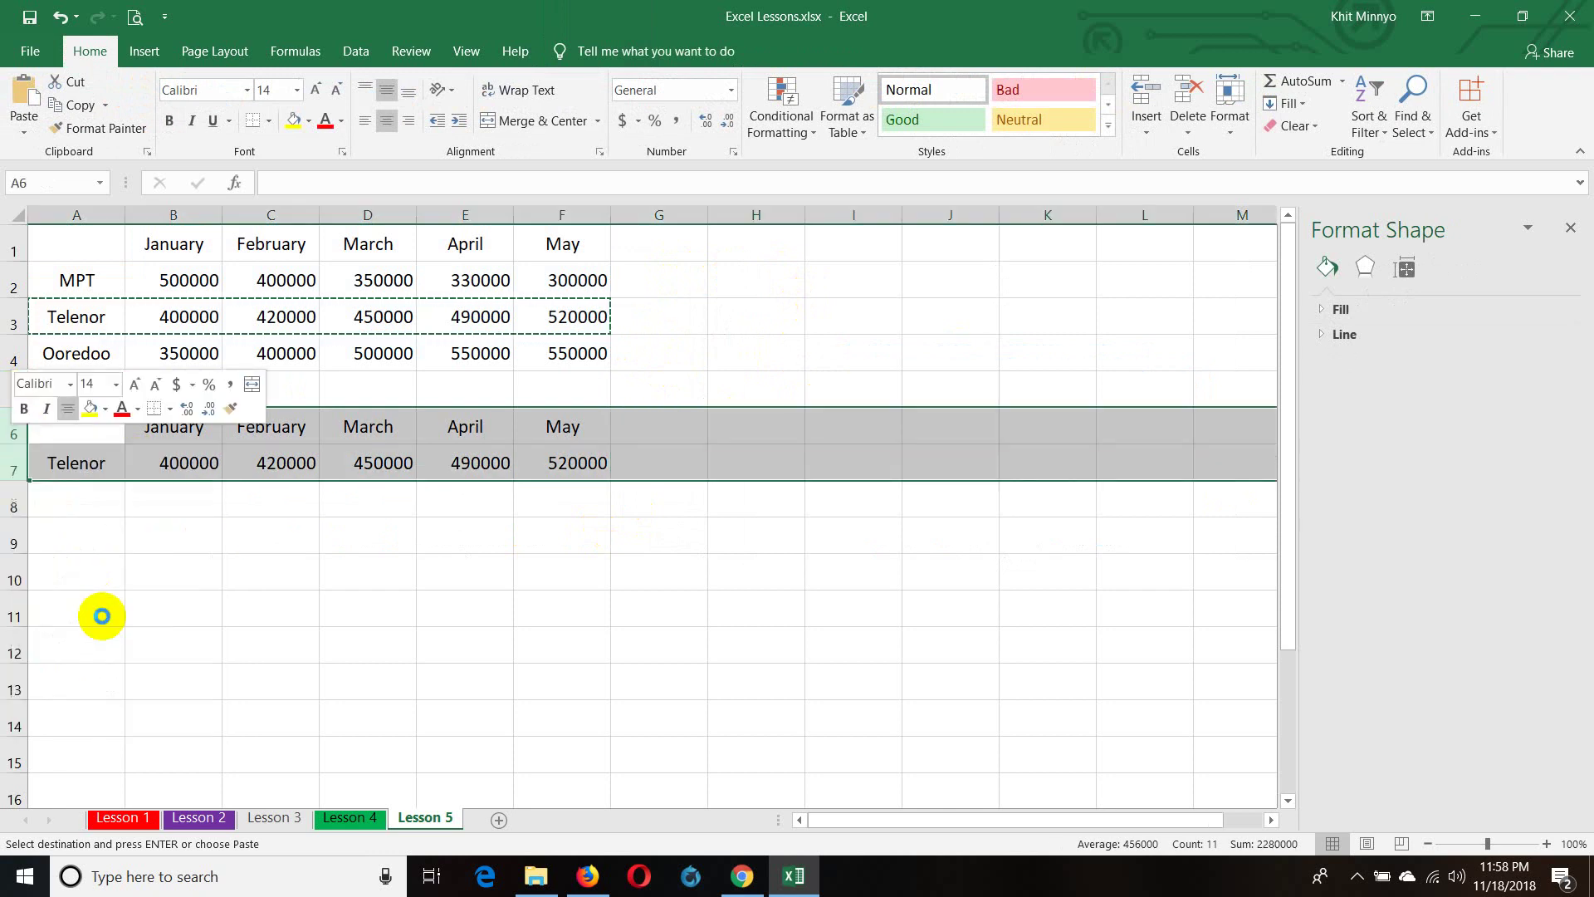
pyautogui.click(434, 571)
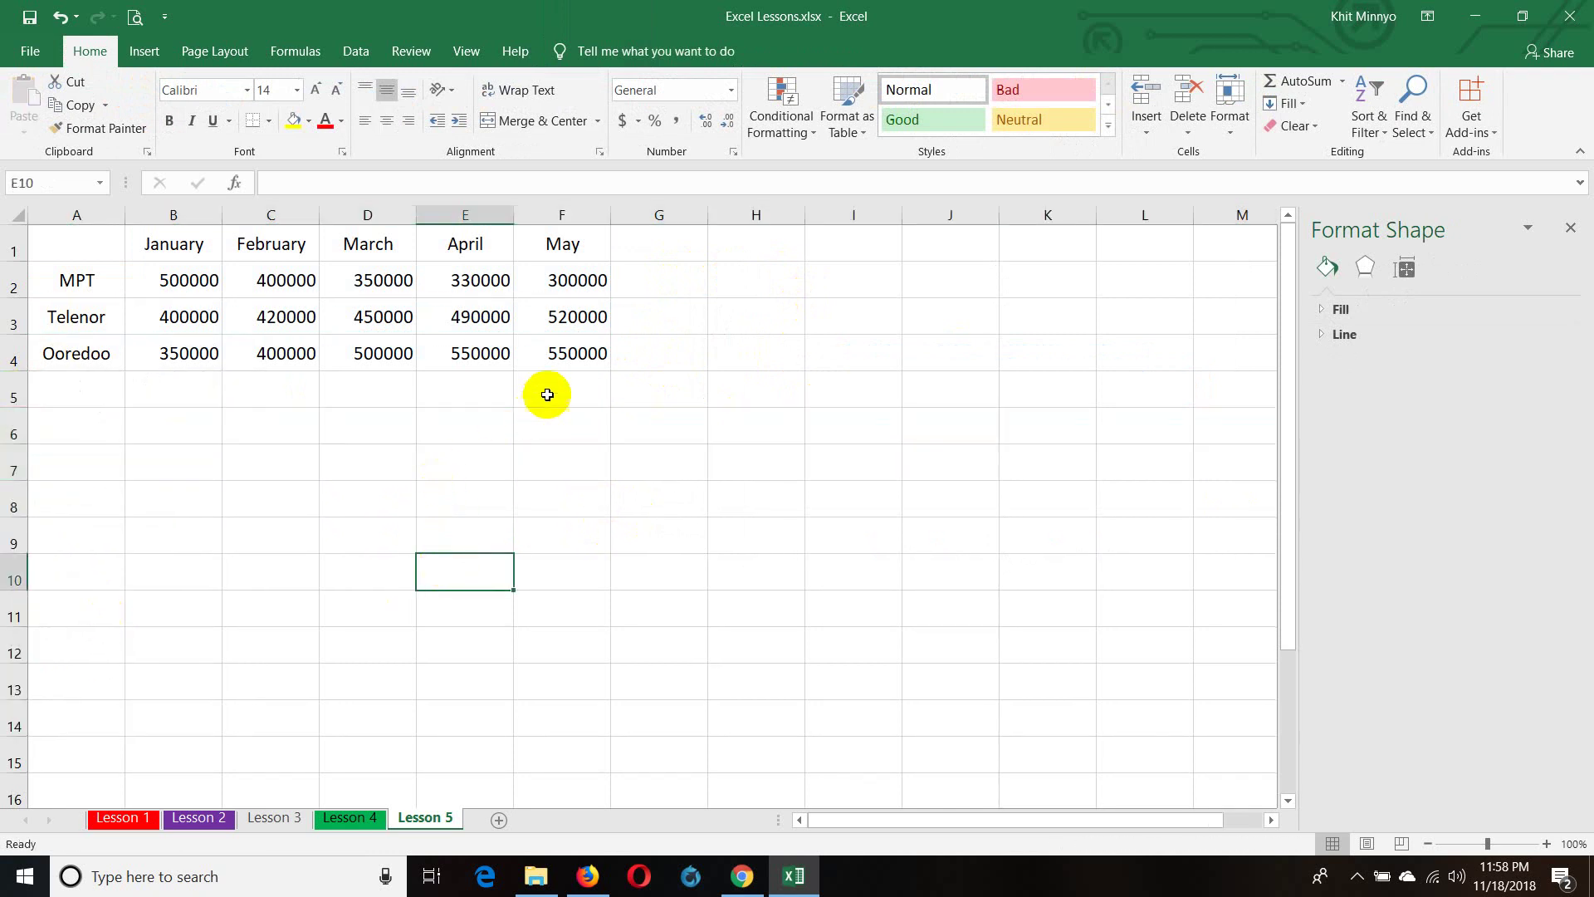
# - Preview the built-in equations gallery, start an equation, then select cell G7
pyautogui.click(295, 52)
pyautogui.click(214, 51)
pyautogui.click(144, 51)
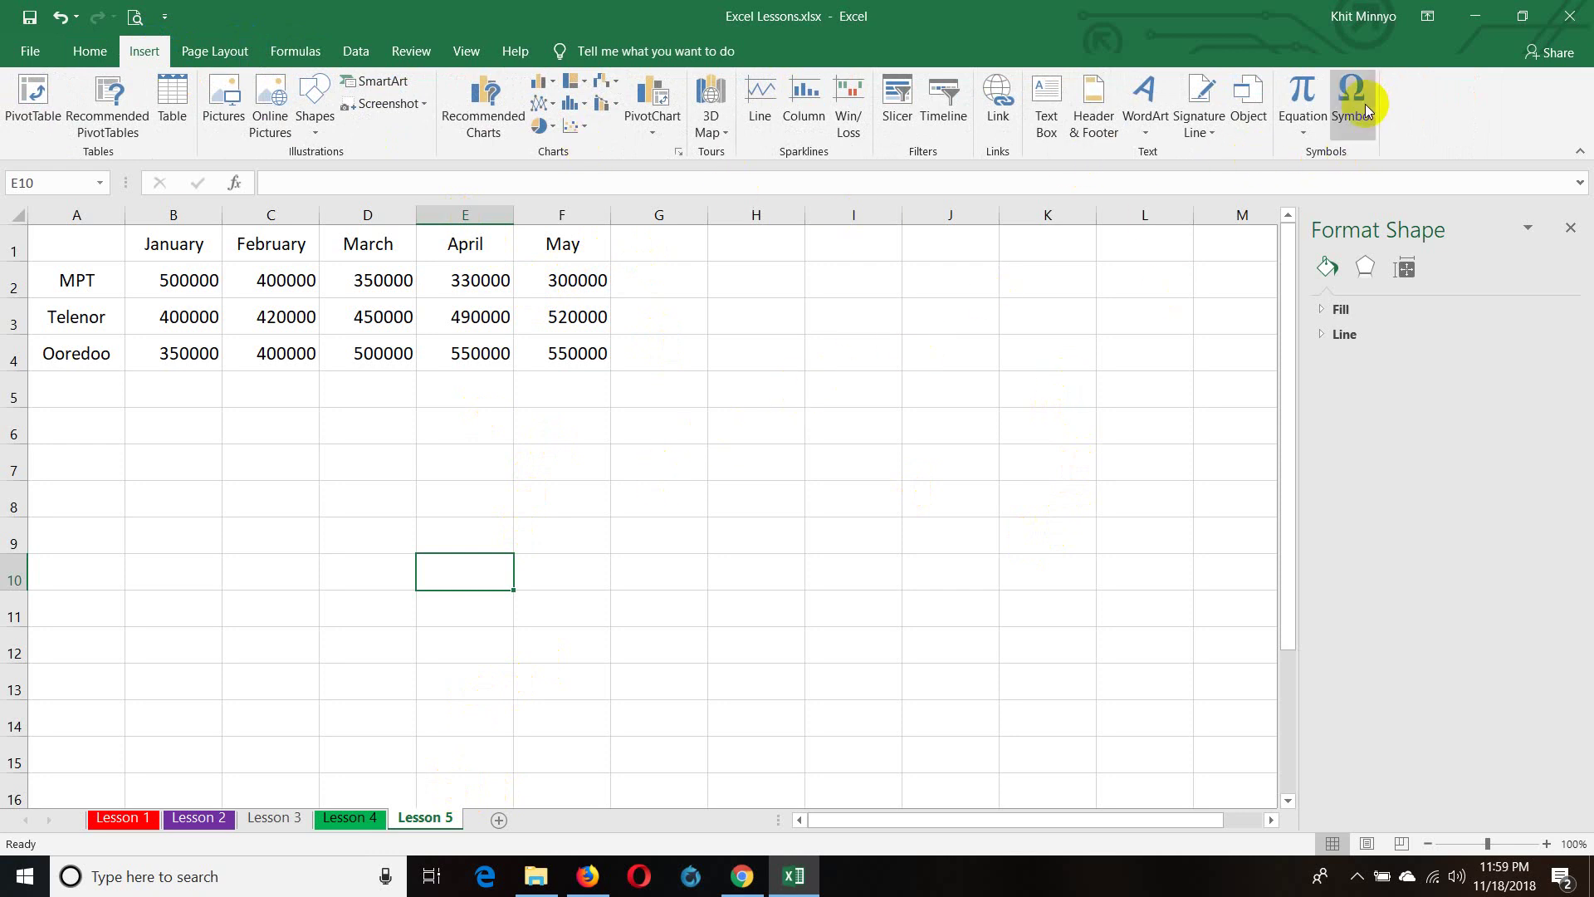
pyautogui.click(1318, 131)
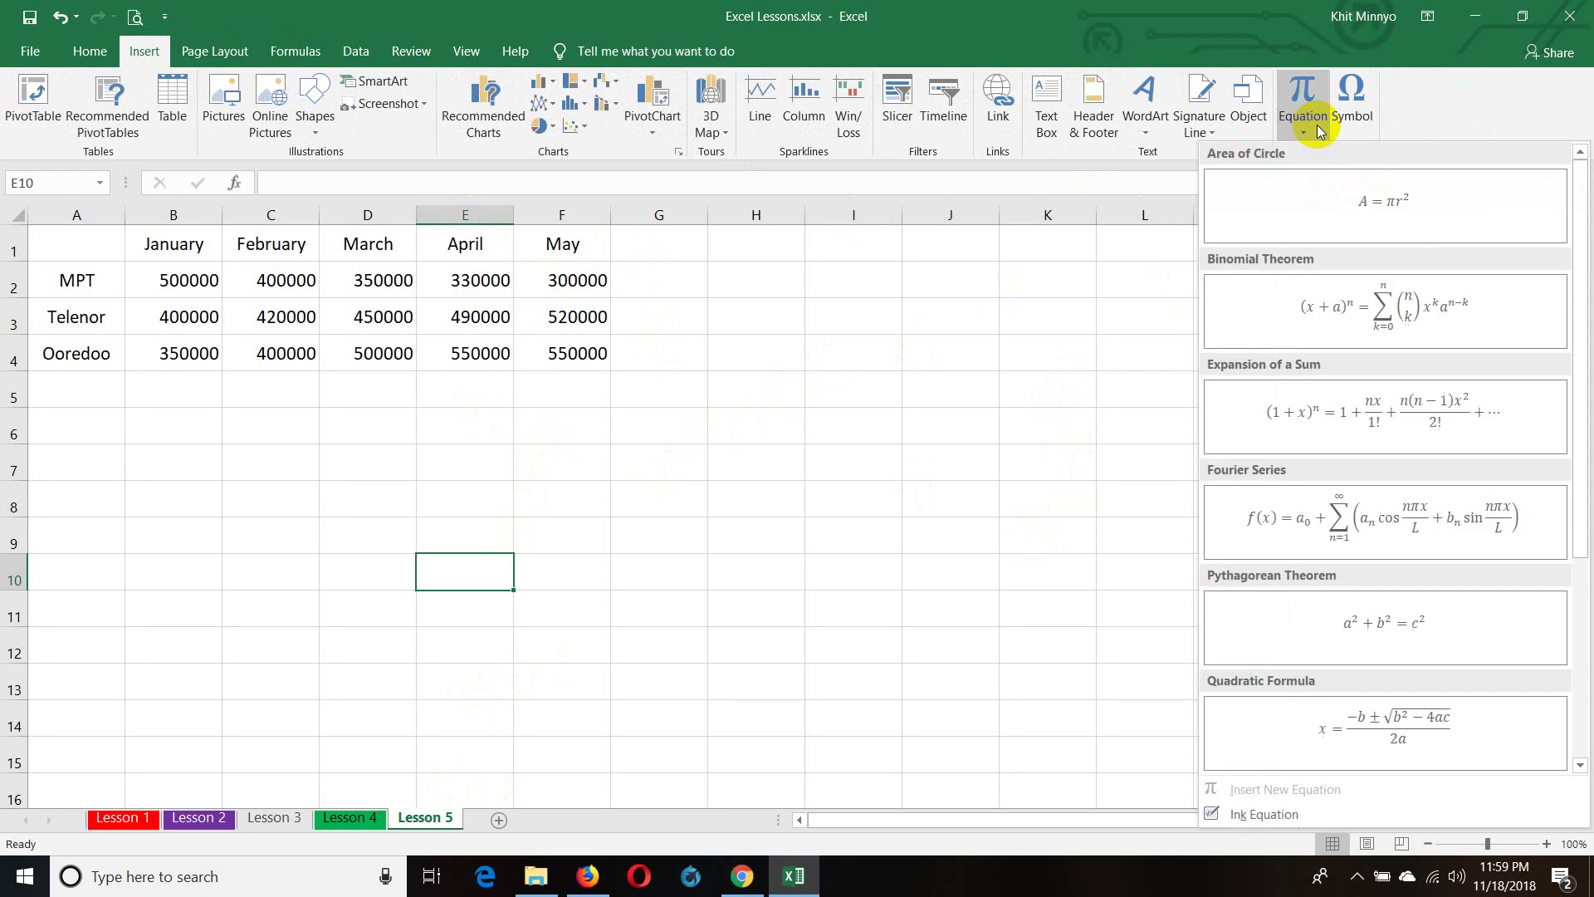
pyautogui.click(834, 416)
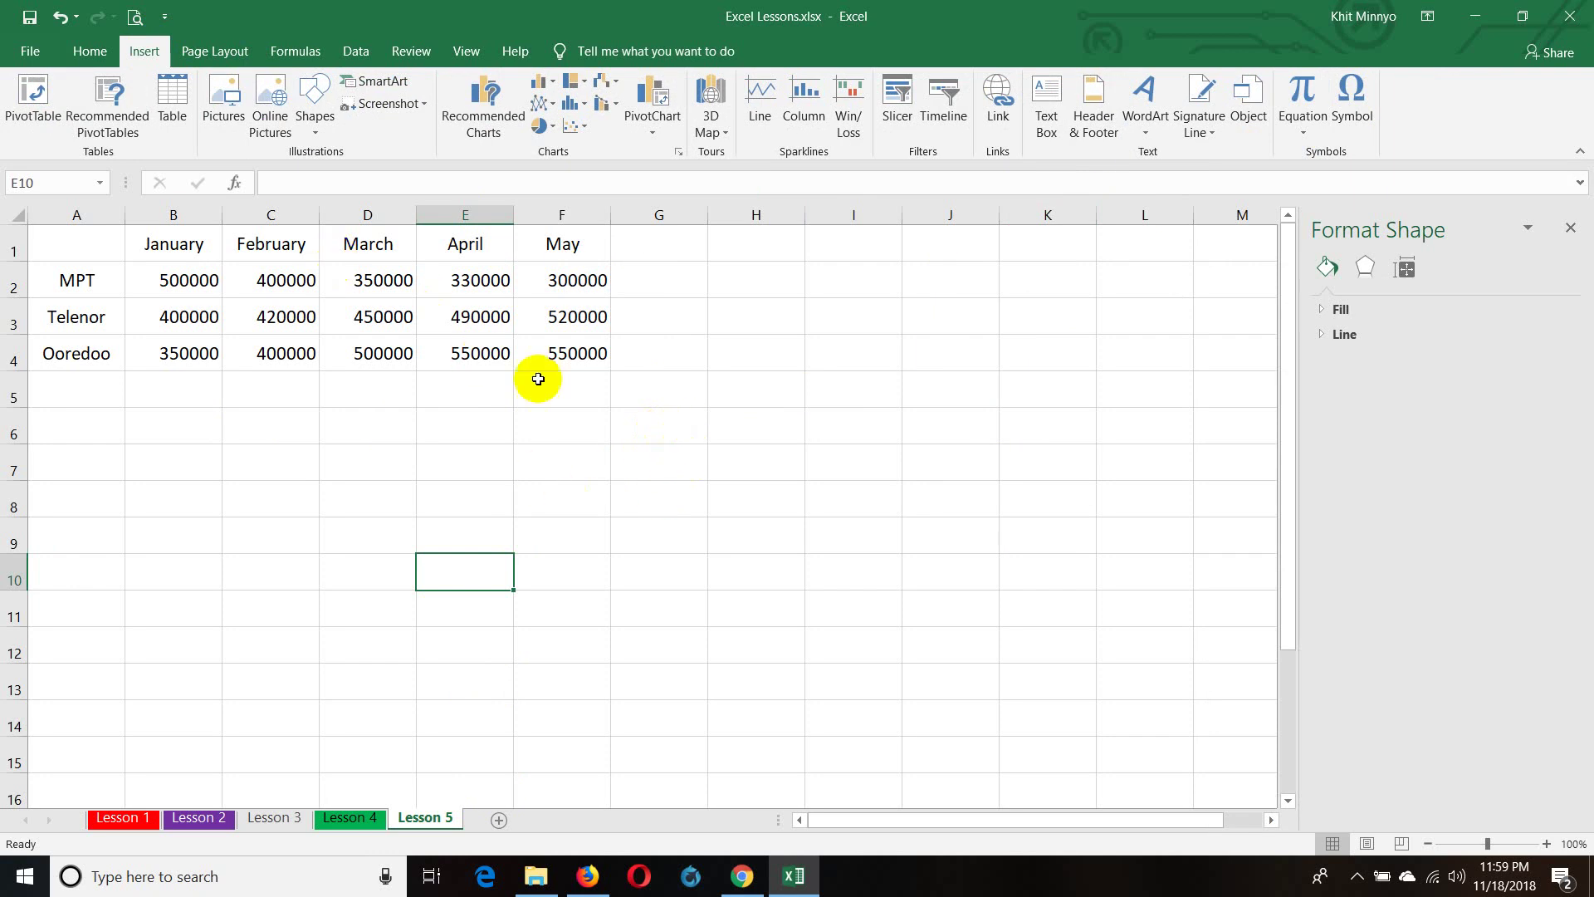
pyautogui.click(656, 463)
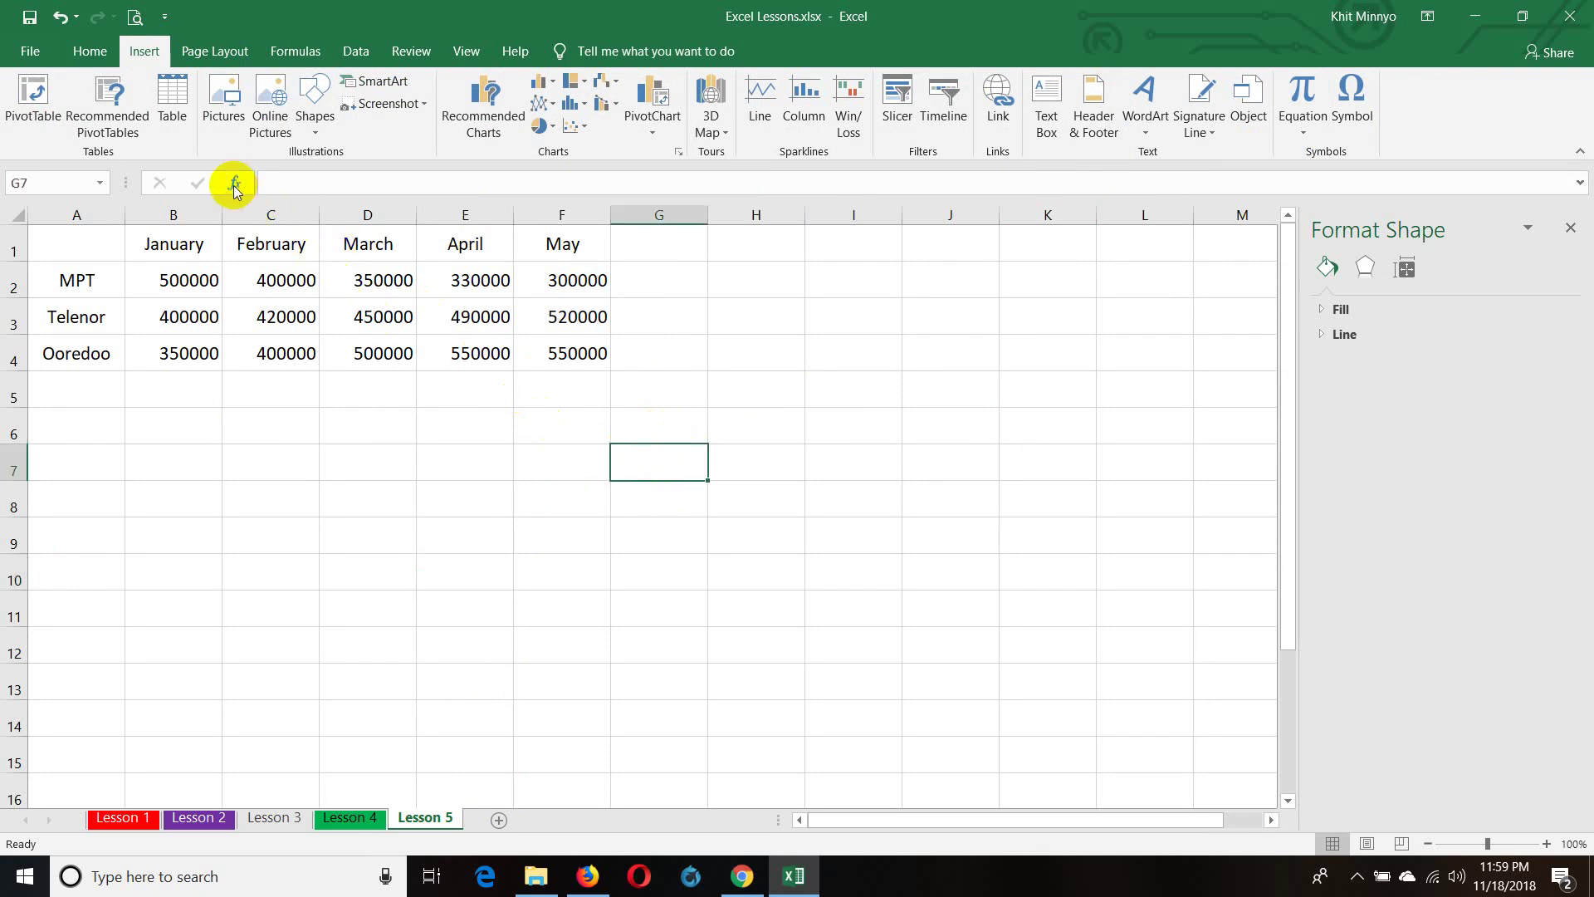
pyautogui.click(292, 435)
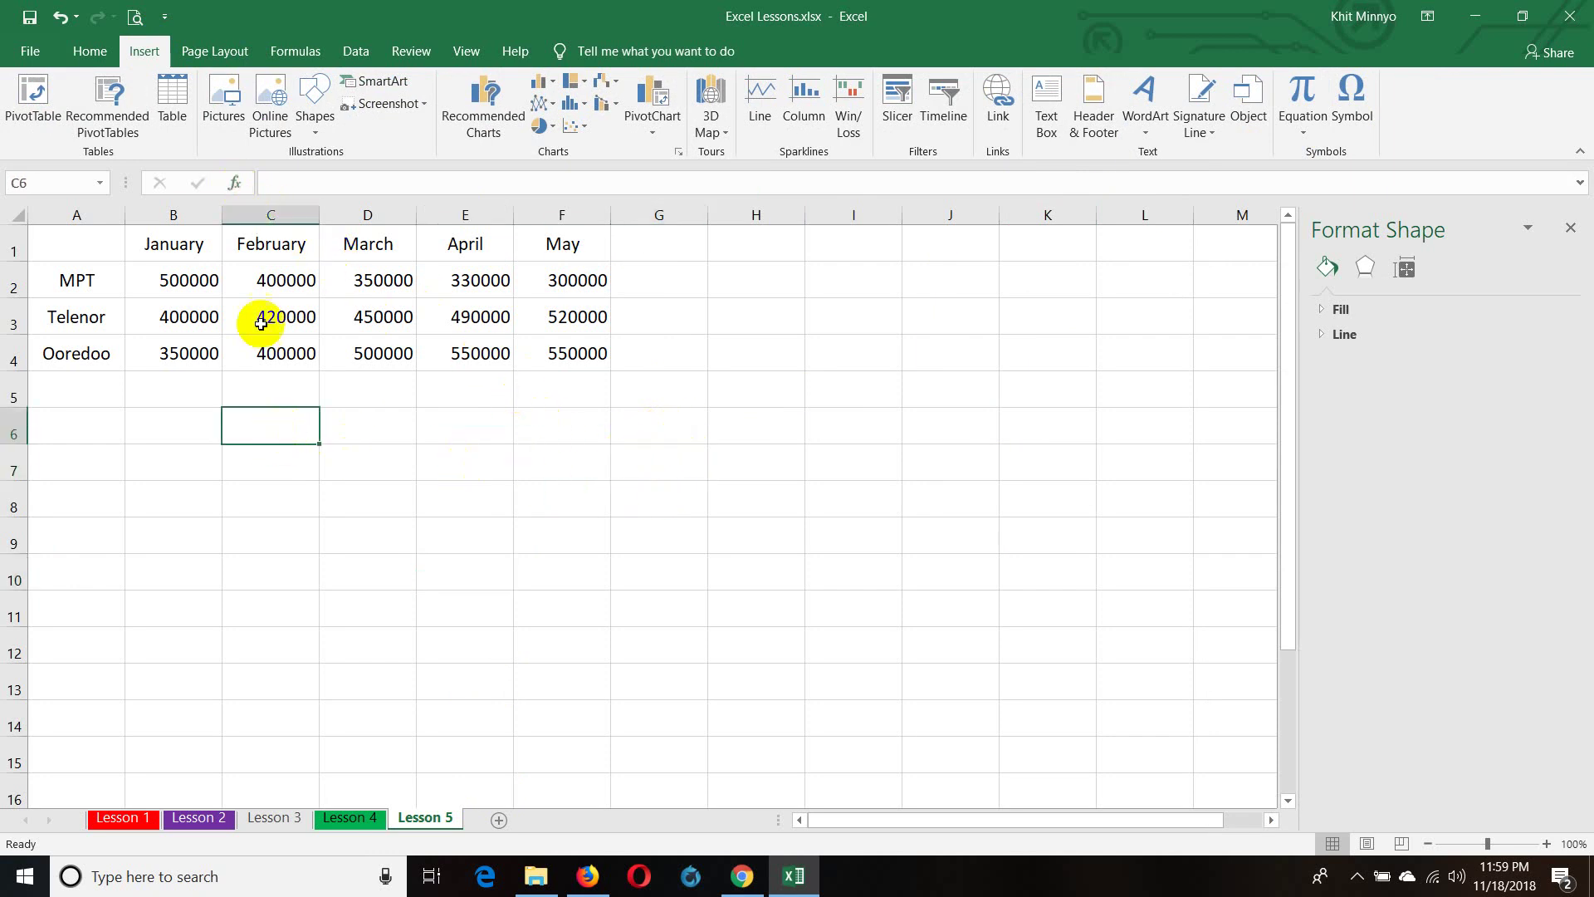
pyautogui.click(237, 185)
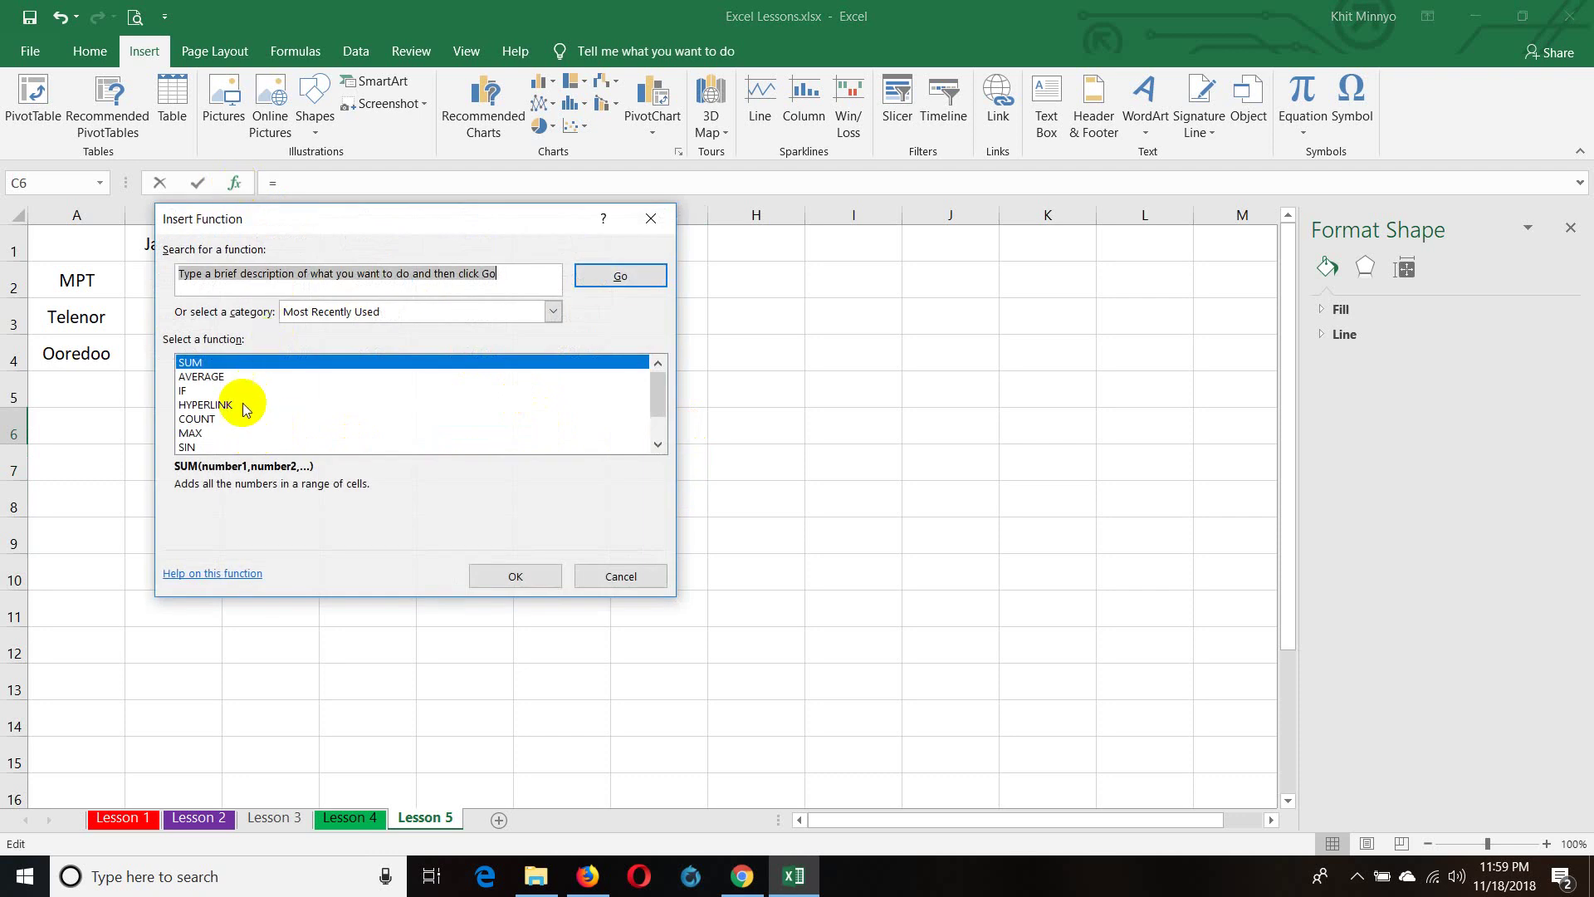
pyautogui.click(215, 378)
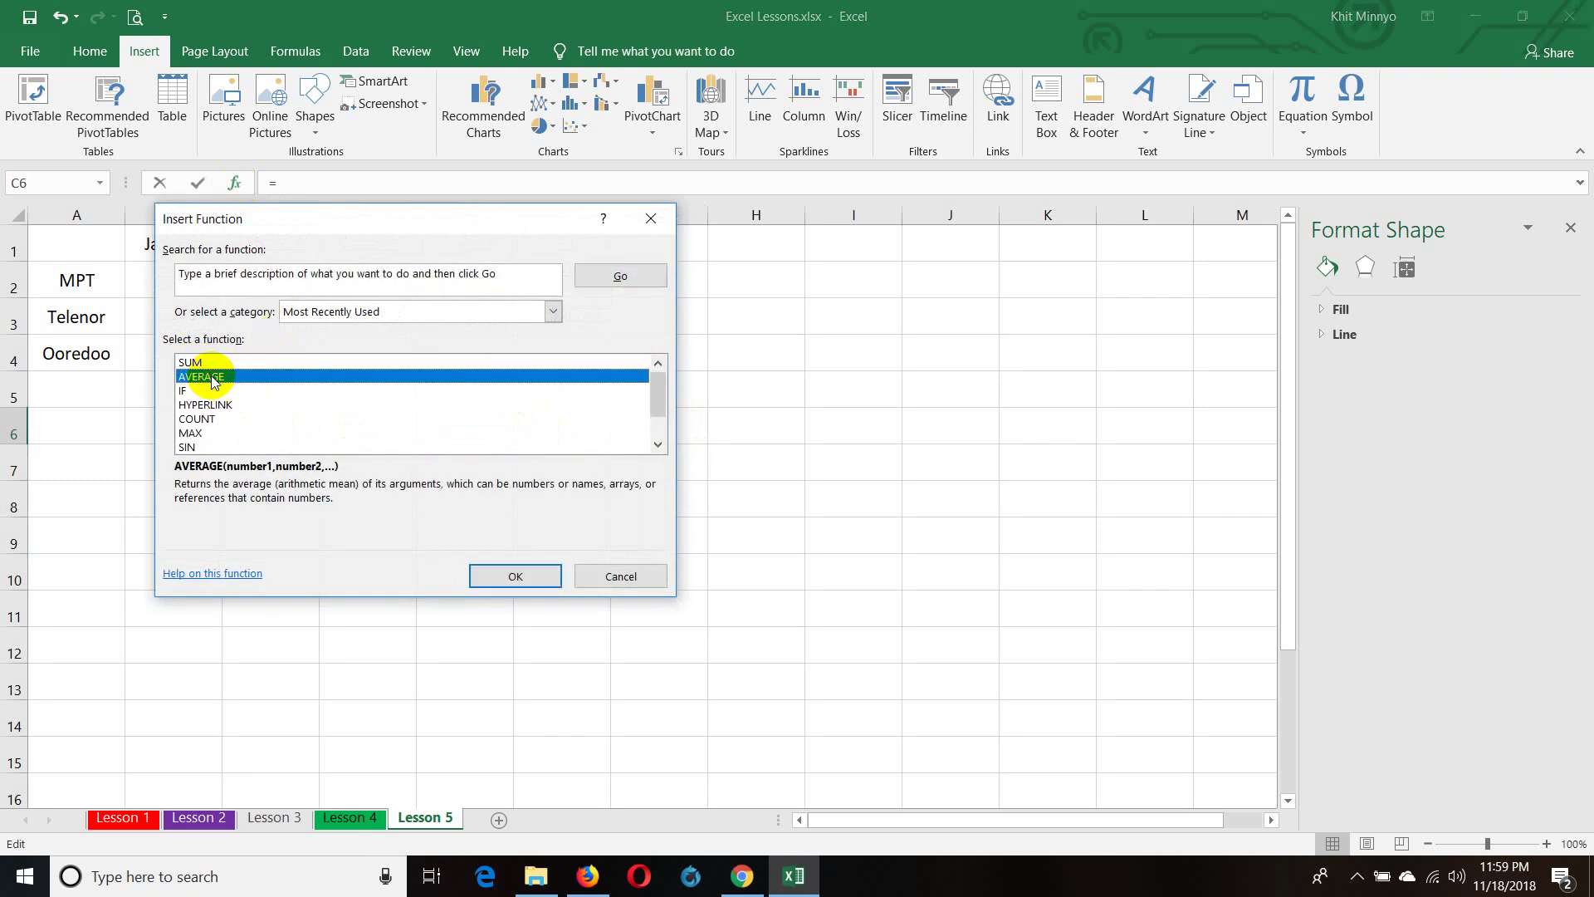
pyautogui.click(190, 393)
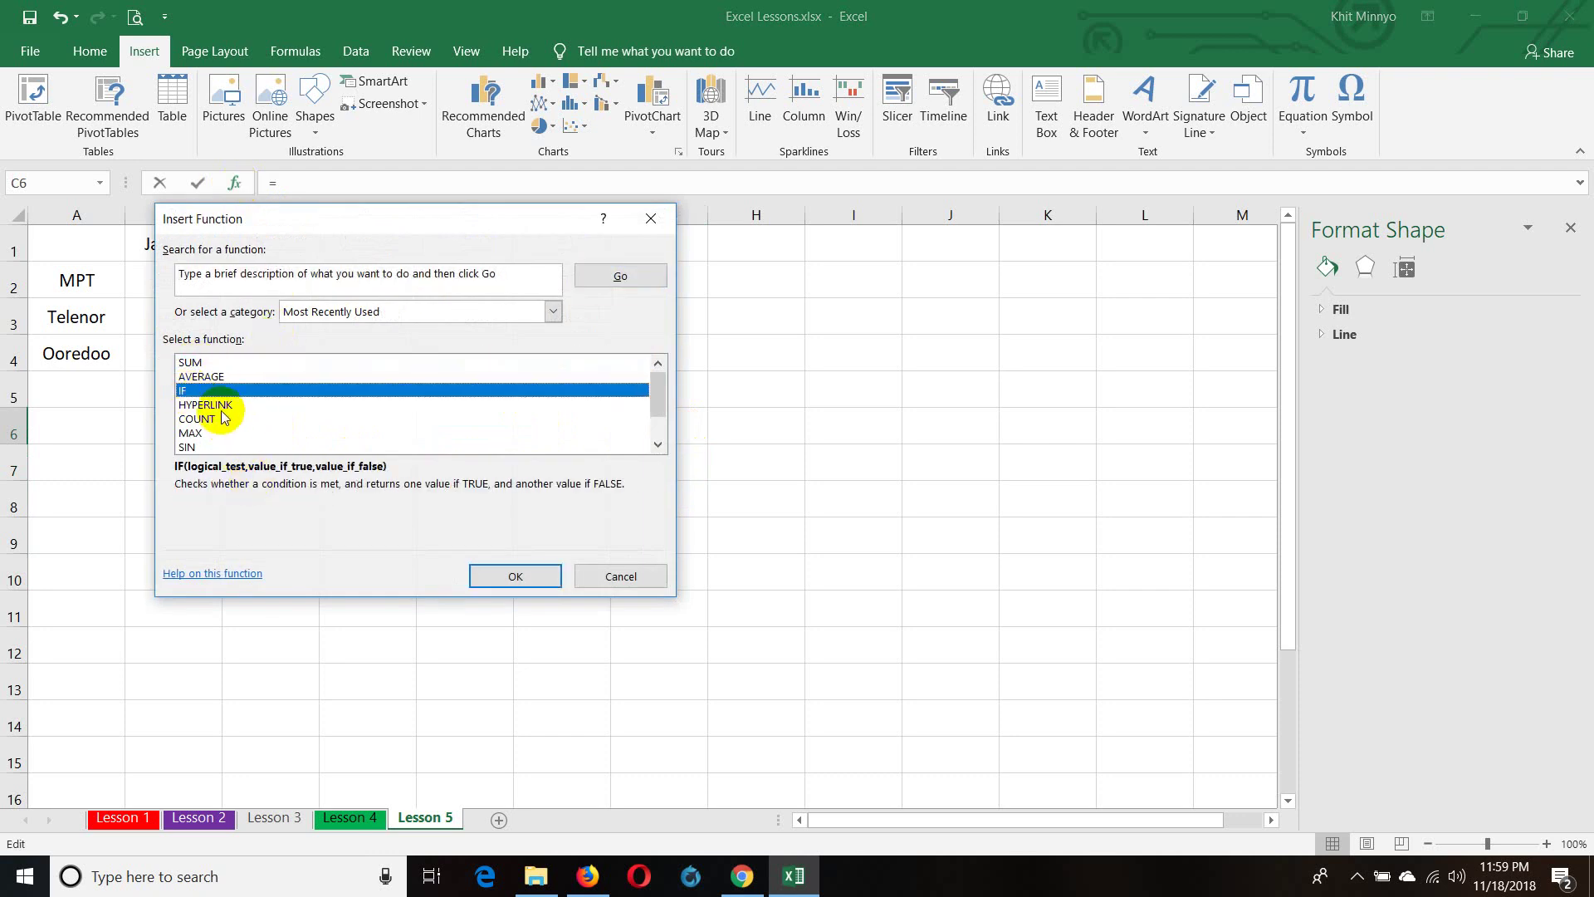
pyautogui.click(222, 407)
pyautogui.scroll(-1, 226, 419)
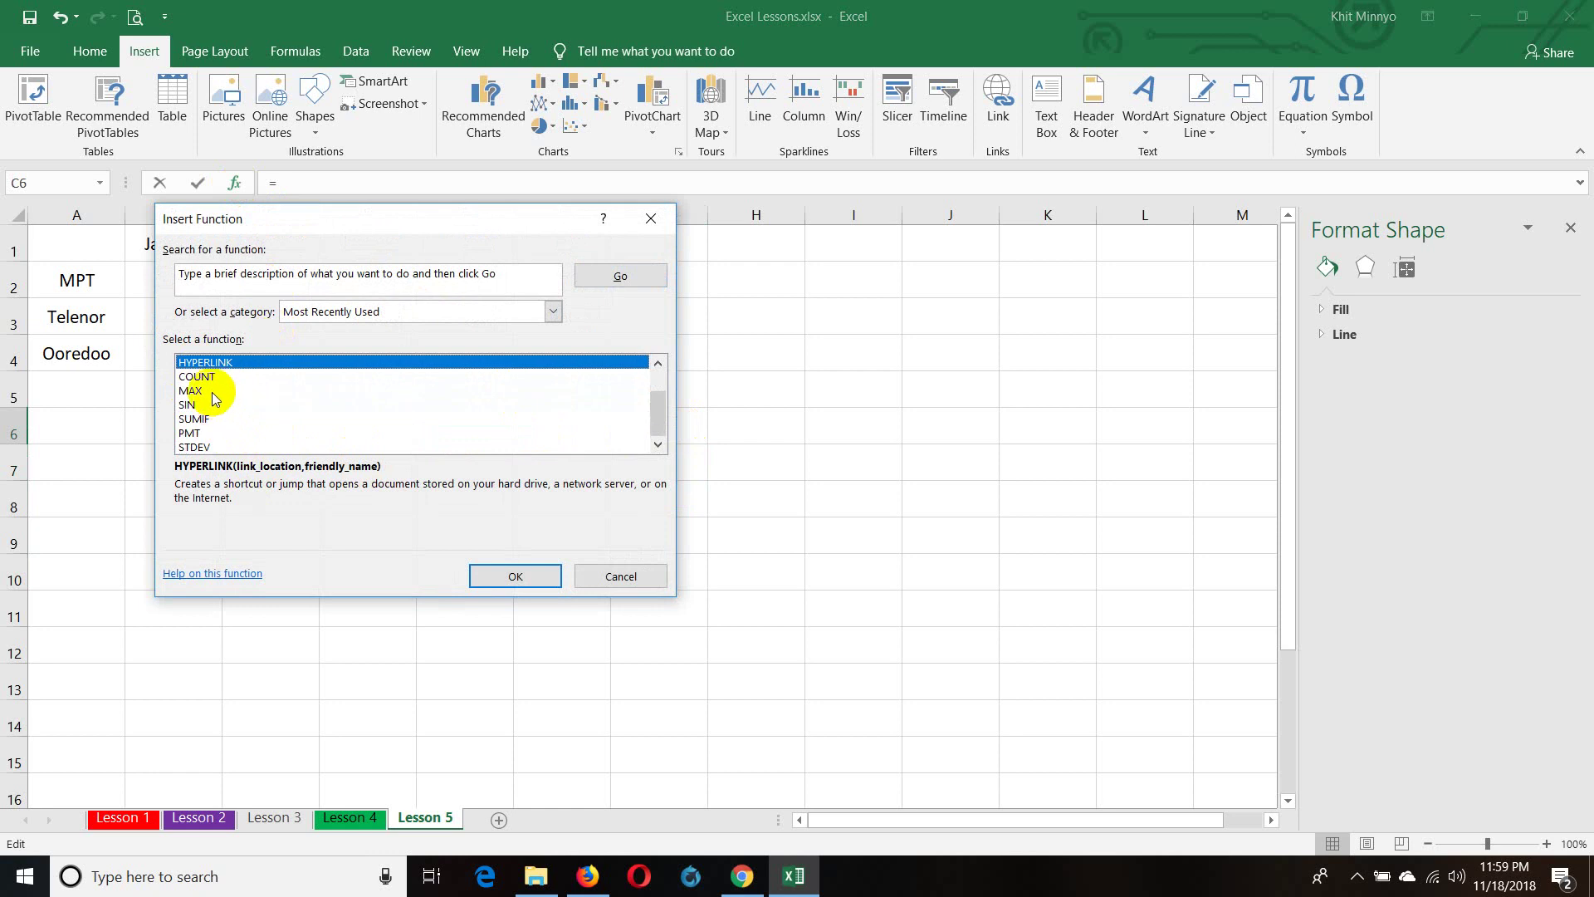
pyautogui.click(213, 378)
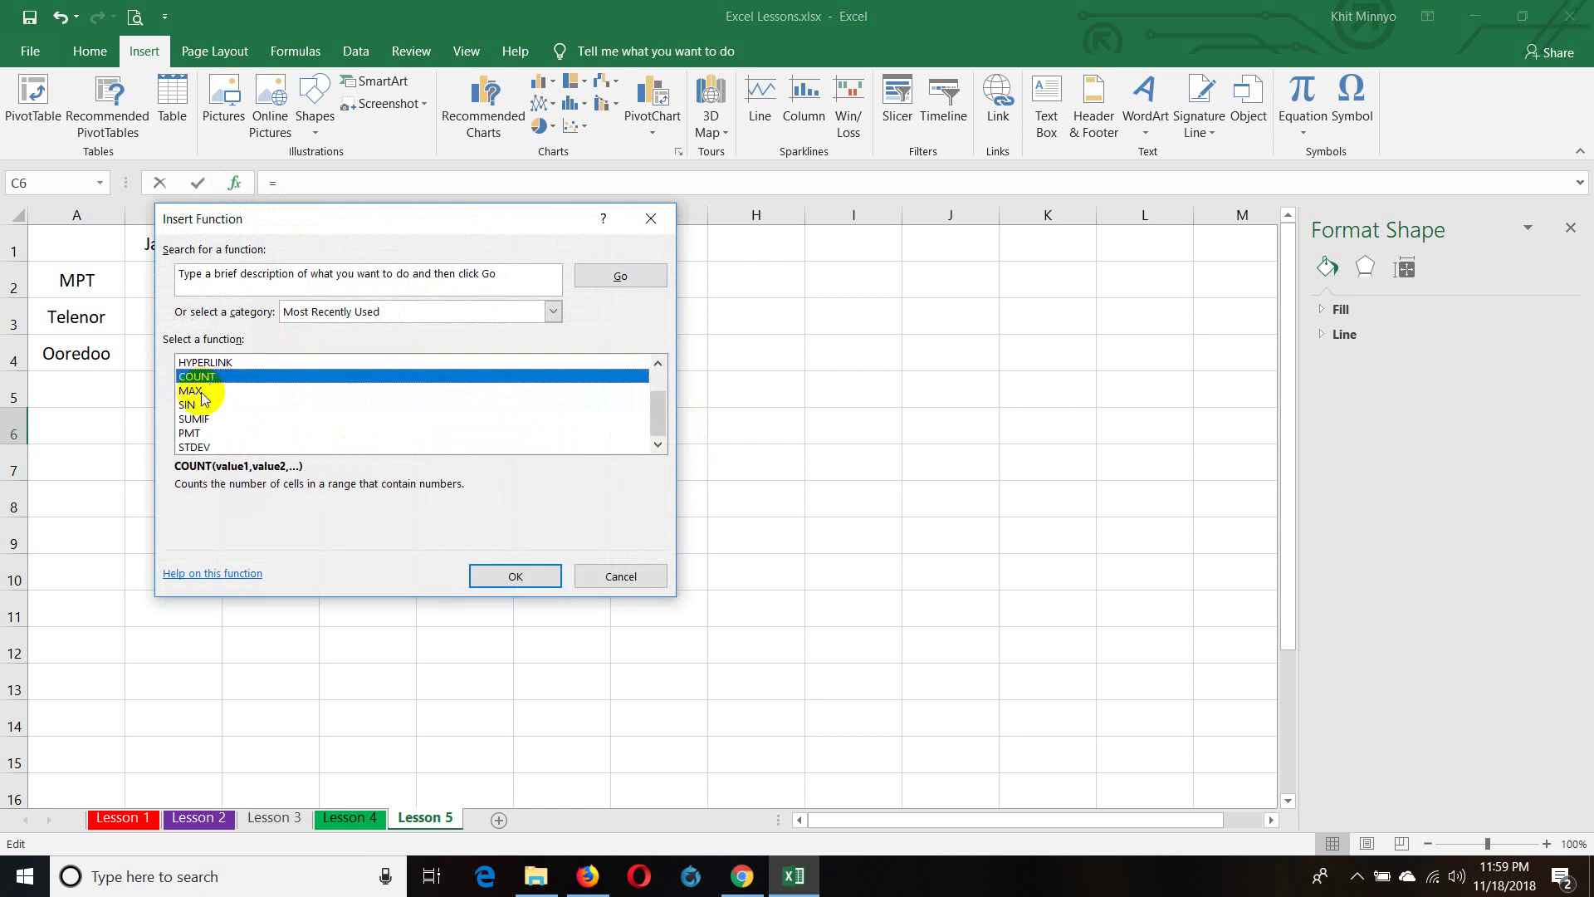
pyautogui.click(198, 391)
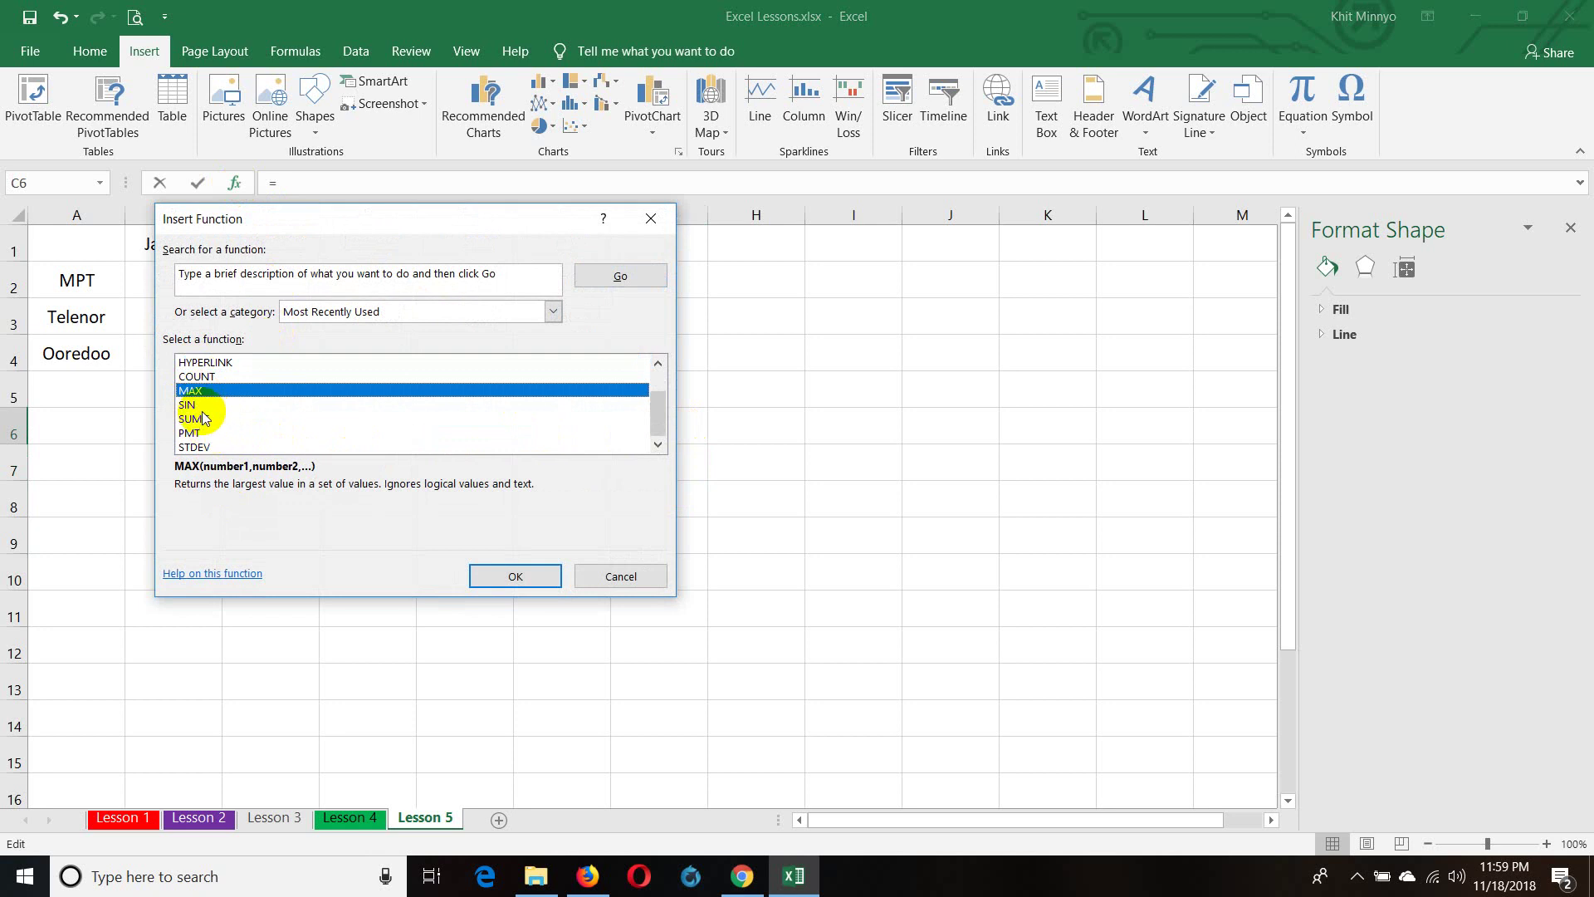
pyautogui.click(199, 406)
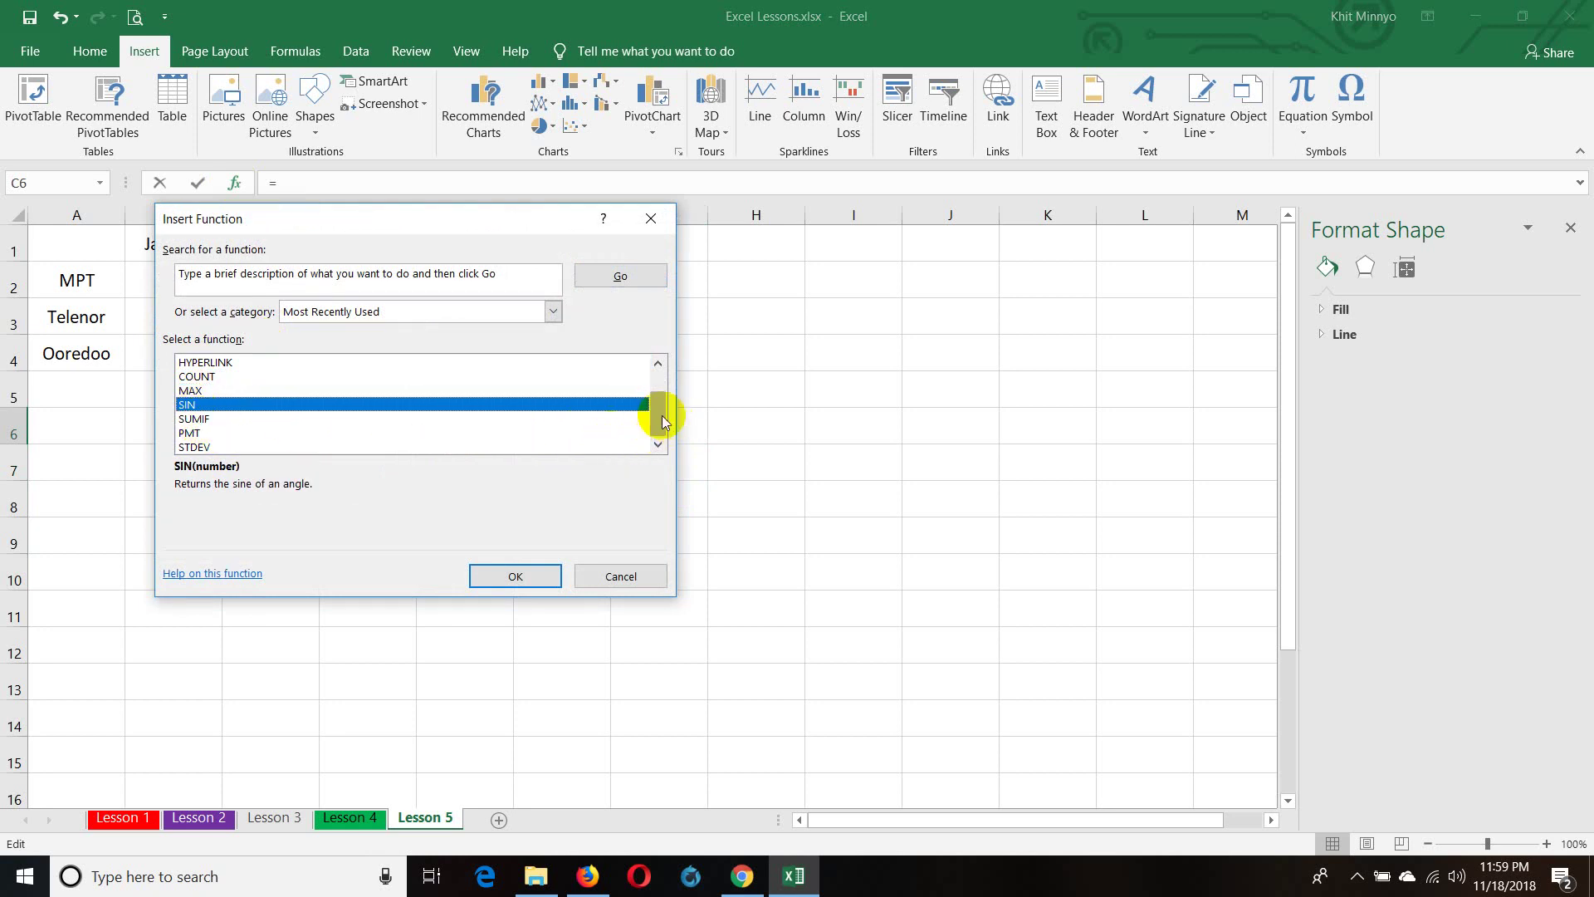
pyautogui.moveTo(658, 409)
pyautogui.mouseDown()
pyautogui.moveTo(658, 356)
pyautogui.moveTo(662, 427)
pyautogui.mouseUp()
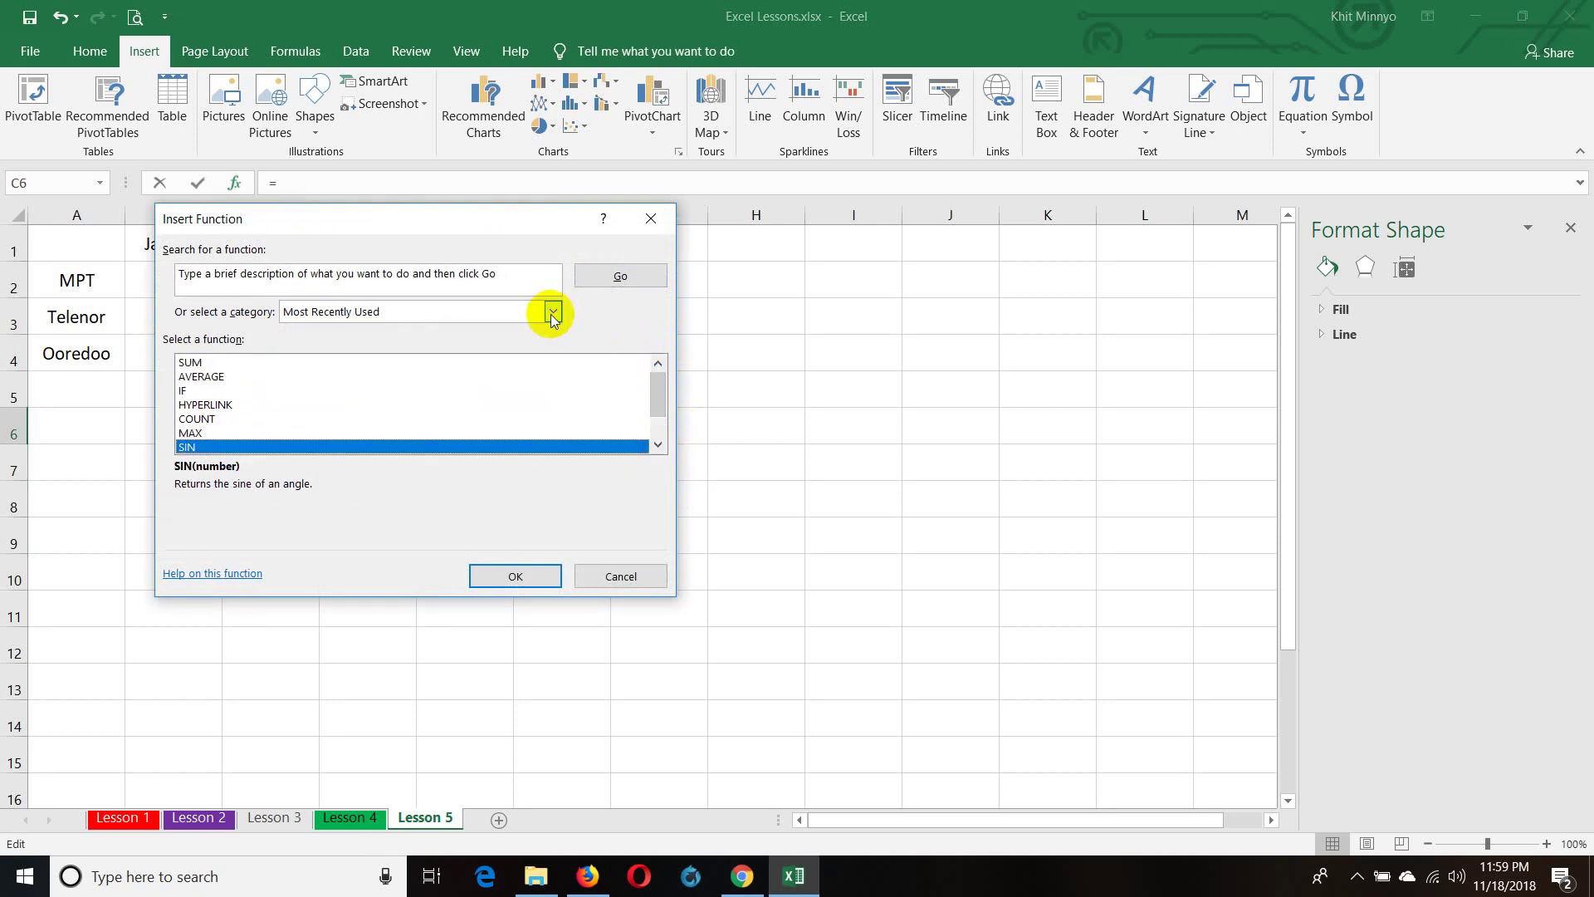
pyautogui.click(552, 312)
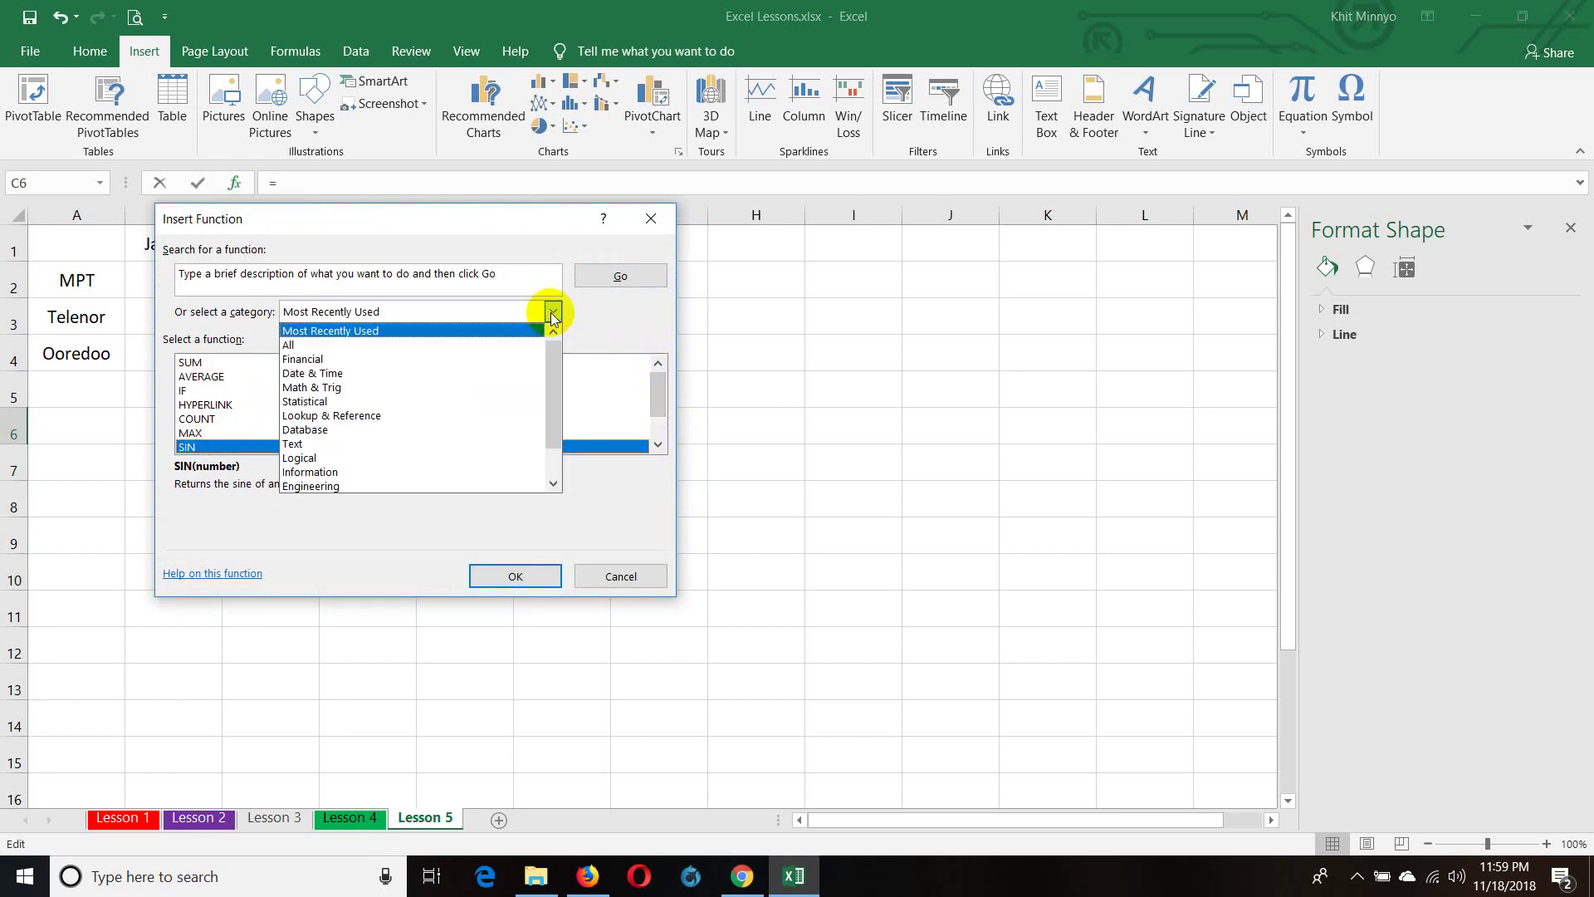
pyautogui.click(369, 360)
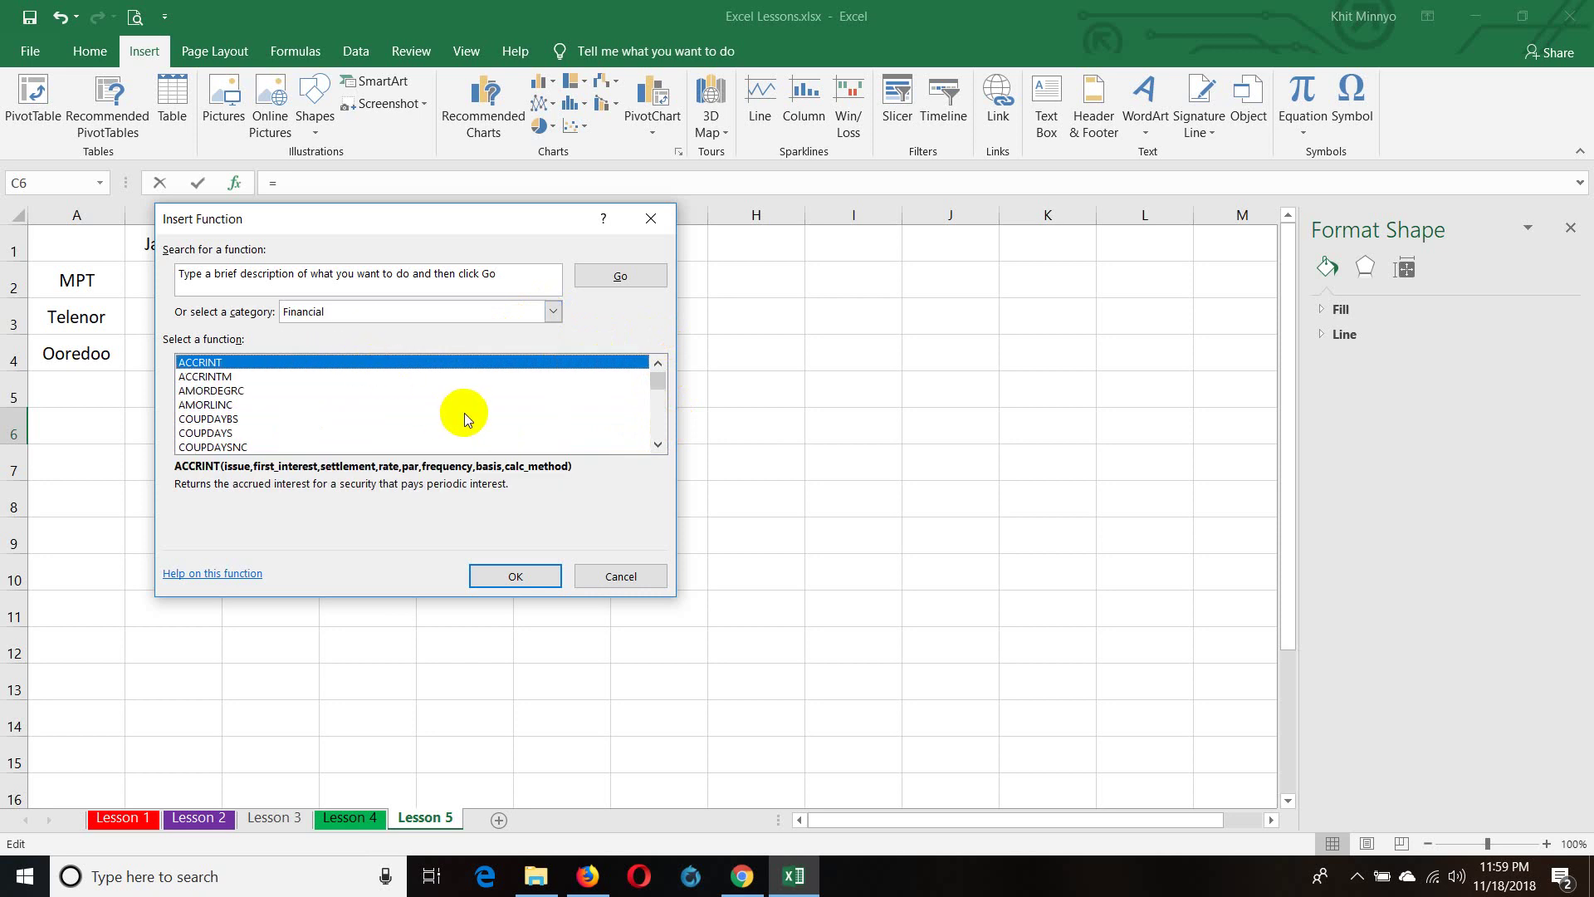
pyautogui.scroll(-4, 467, 411)
pyautogui.scroll(-2, 466, 410)
pyautogui.scroll(3, 466, 410)
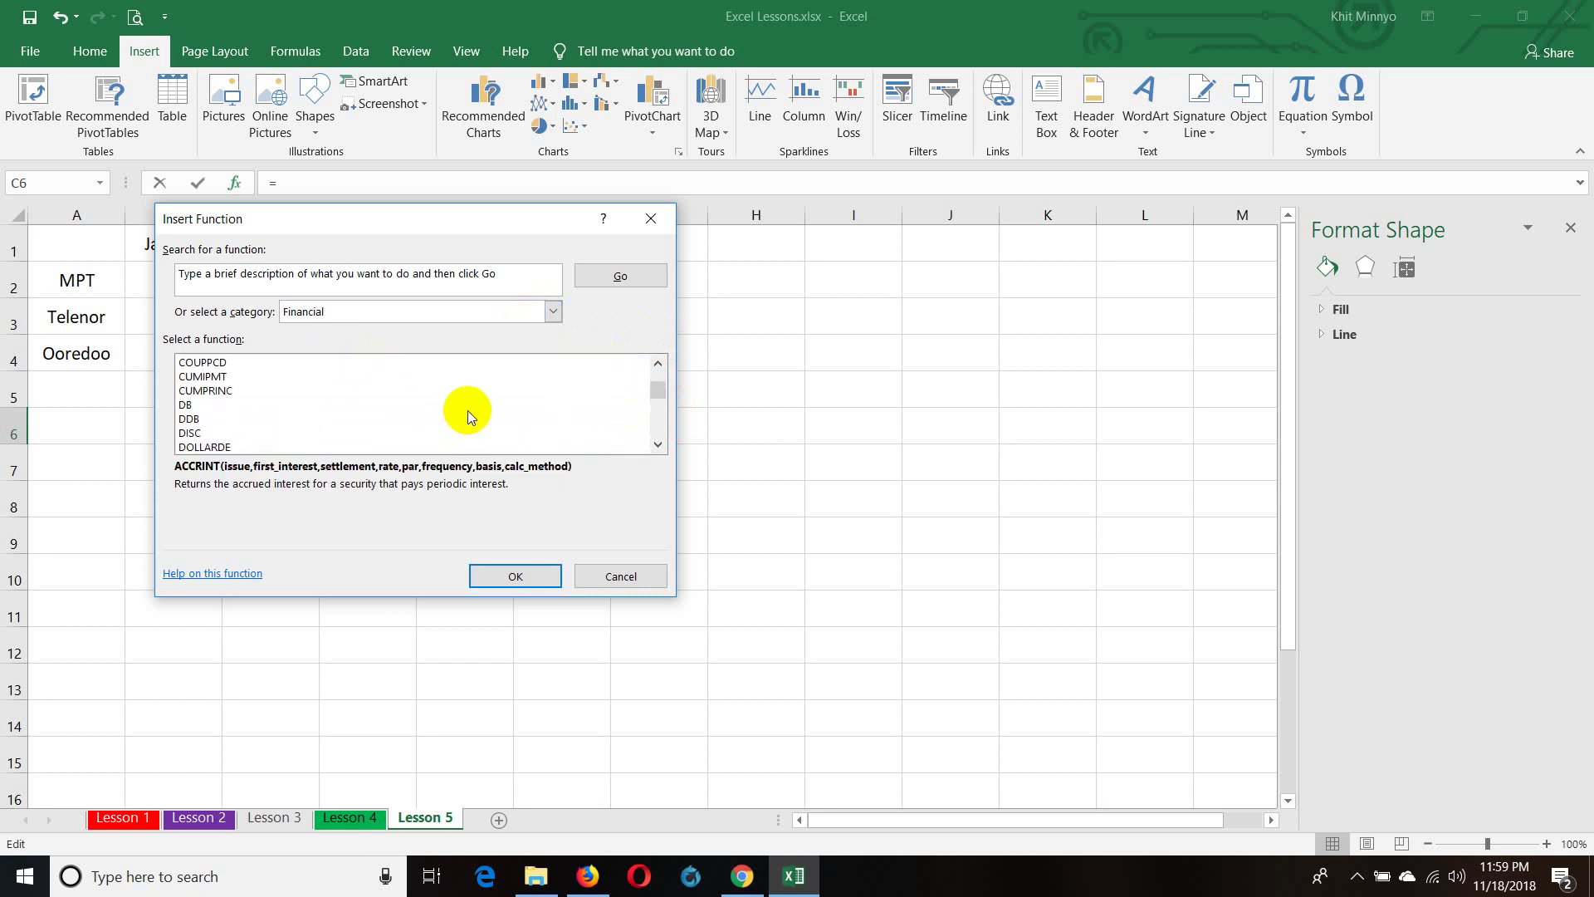
pyautogui.moveTo(658, 390)
pyautogui.mouseDown()
pyautogui.moveTo(657, 415)
pyautogui.moveTo(652, 371)
pyautogui.mouseUp()
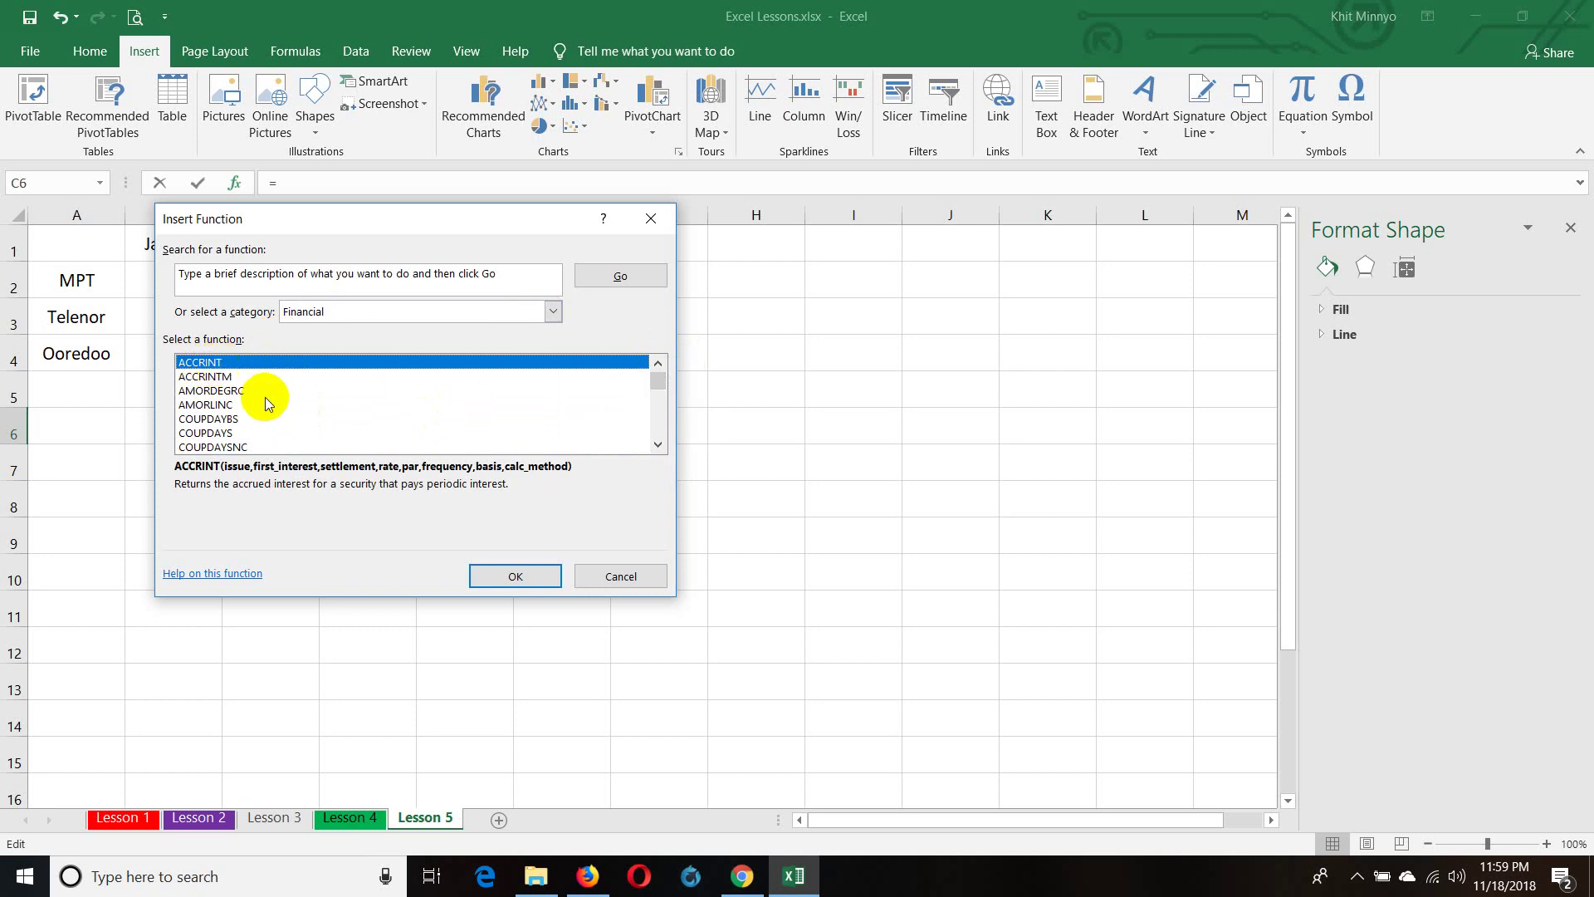
pyautogui.click(632, 579)
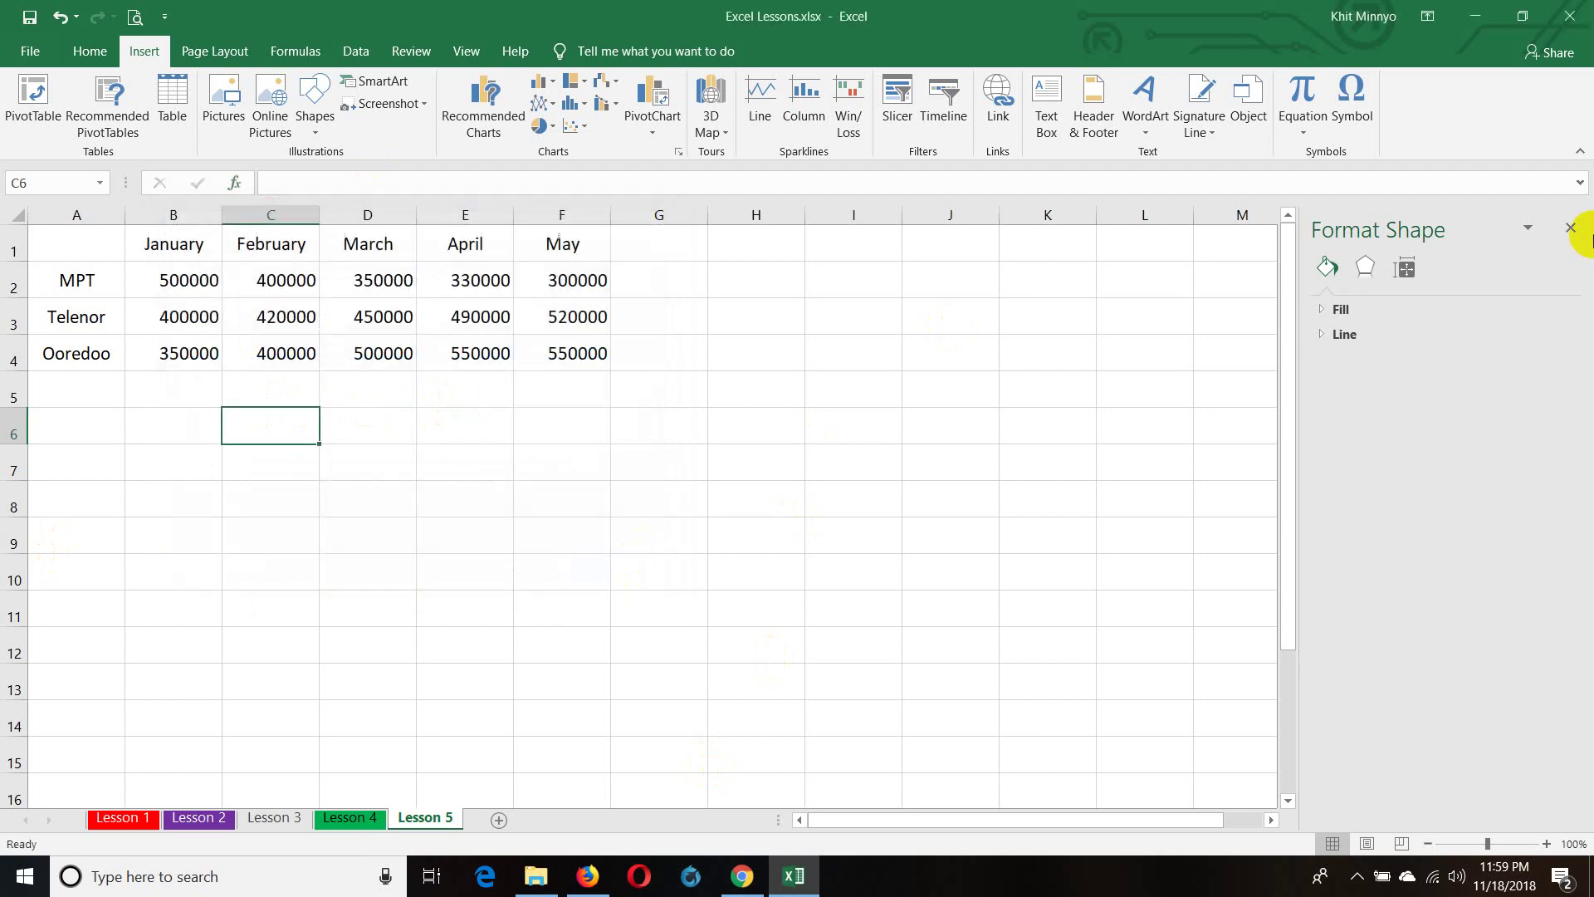
# - Close the Format Shape pane and insert a screenshot of the Documents folder window
pyautogui.click(1572, 228)
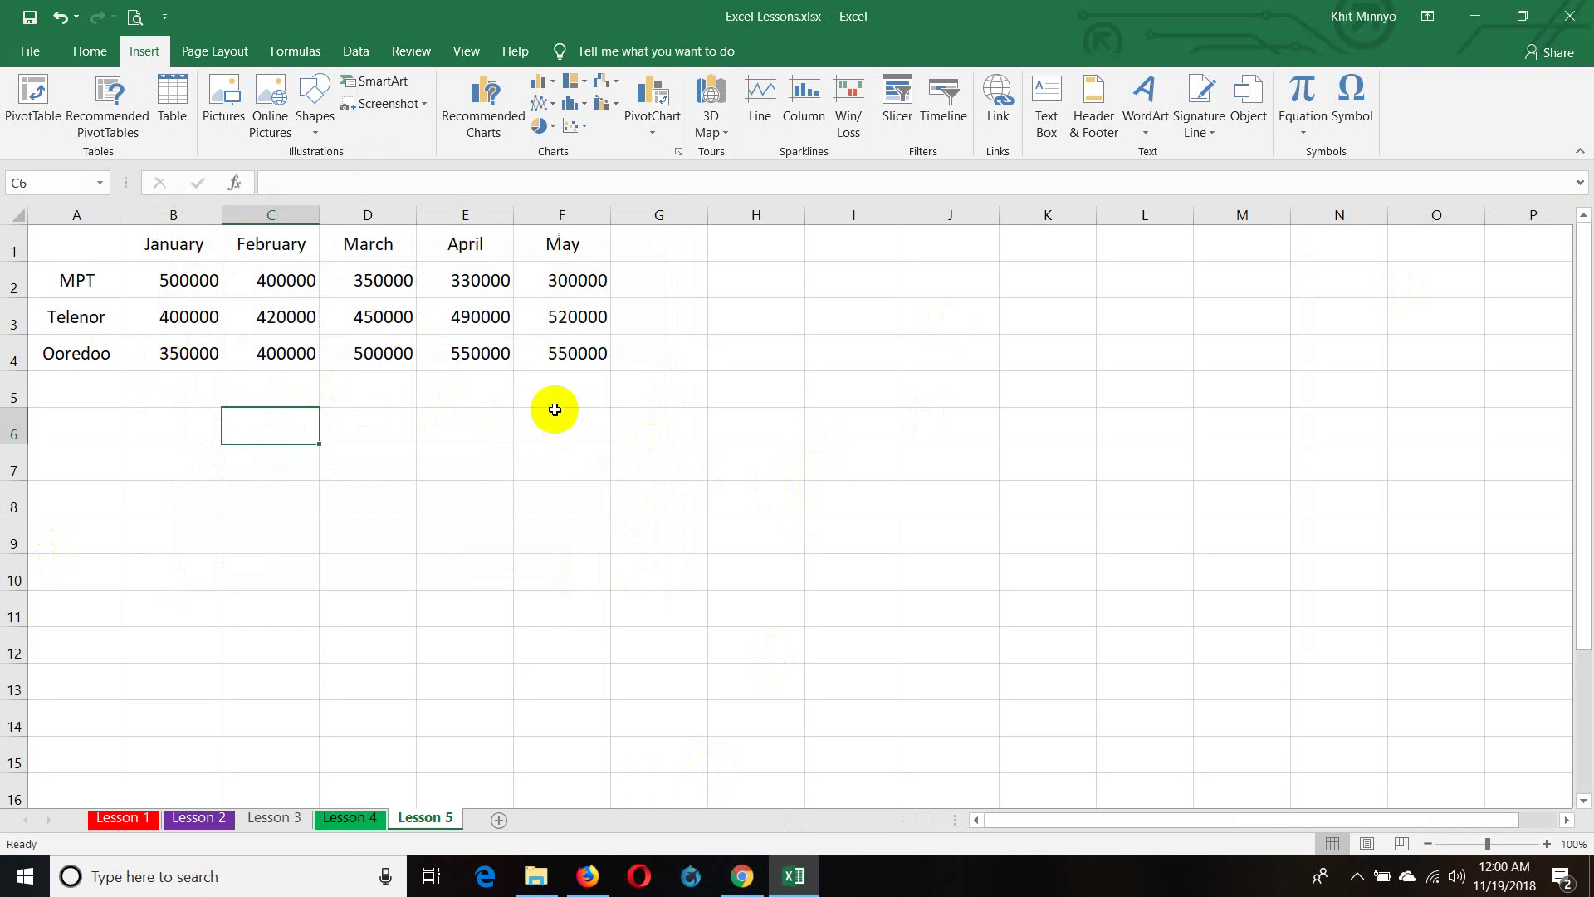
pyautogui.click(413, 105)
pyautogui.click(398, 178)
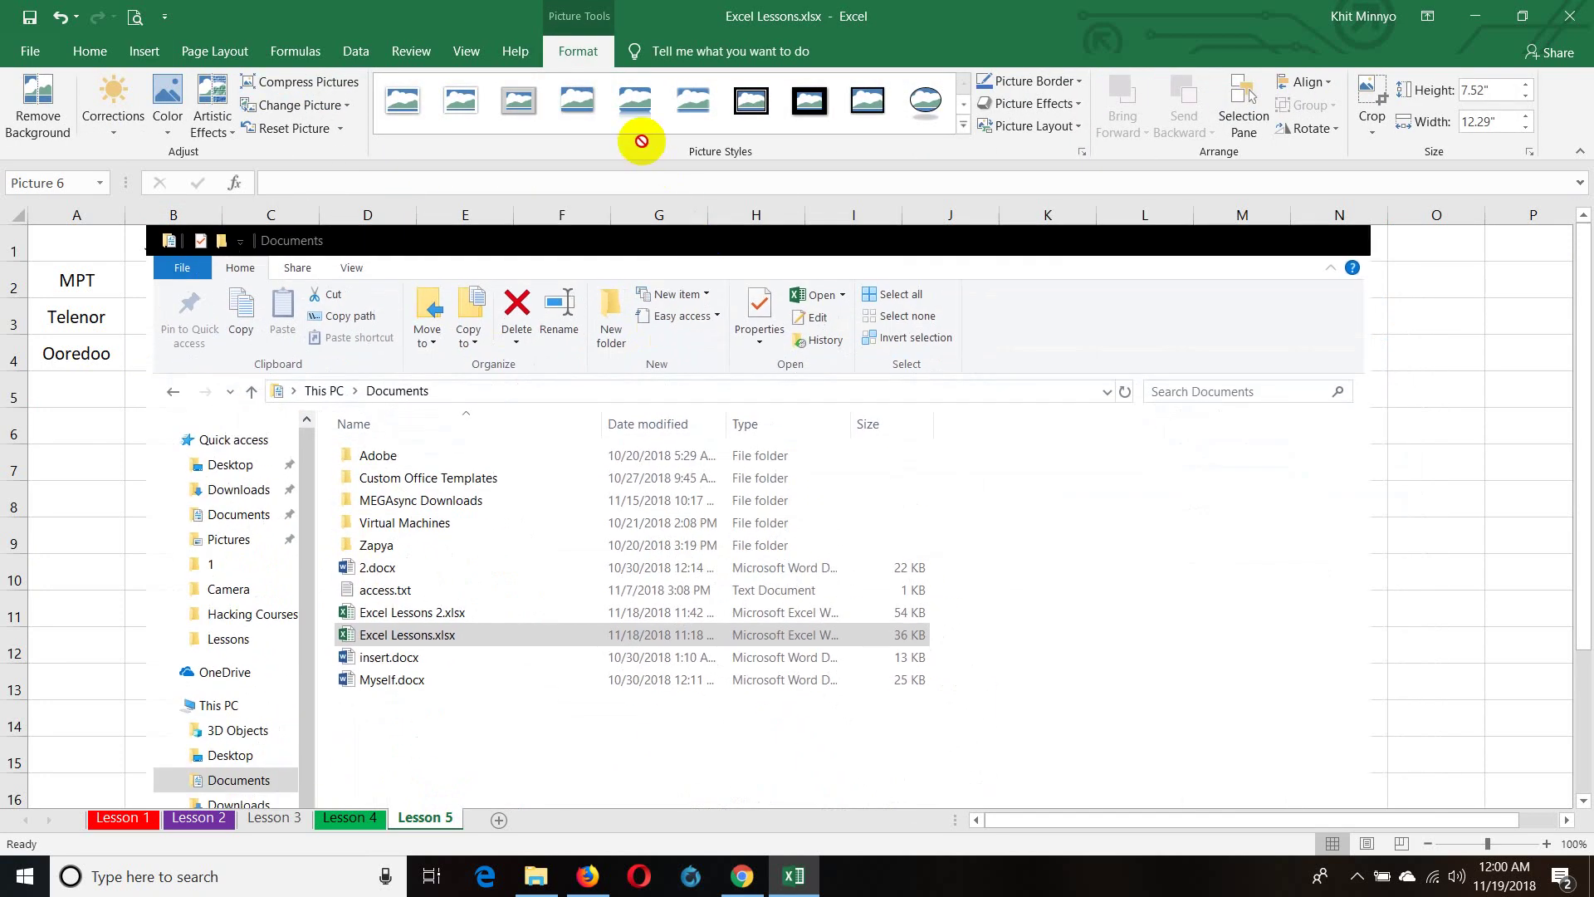
# - Reposition and shrink the screenshot picture, then delete it from the sheet
pyautogui.moveTo(770, 422); pyautogui.dragTo(640, 142)
pyautogui.scroll(-4, 1210, 442)
pyautogui.scroll(-3, 1359, 694)
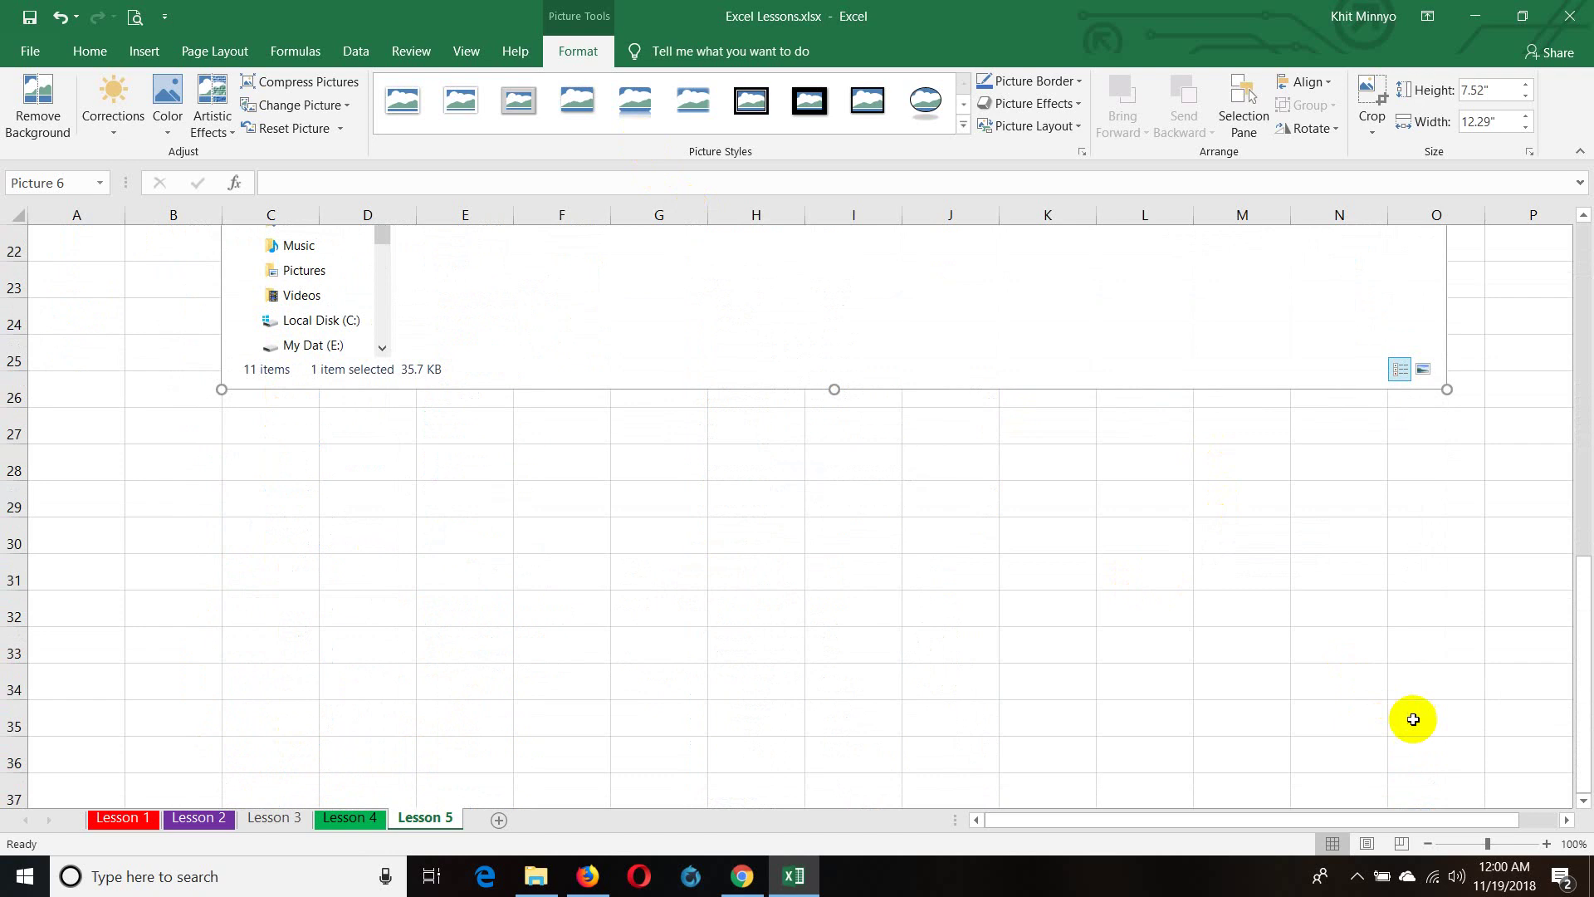
pyautogui.moveTo(1447, 390); pyautogui.dragTo(1259, 274)
pyautogui.scroll(5, 959, 374)
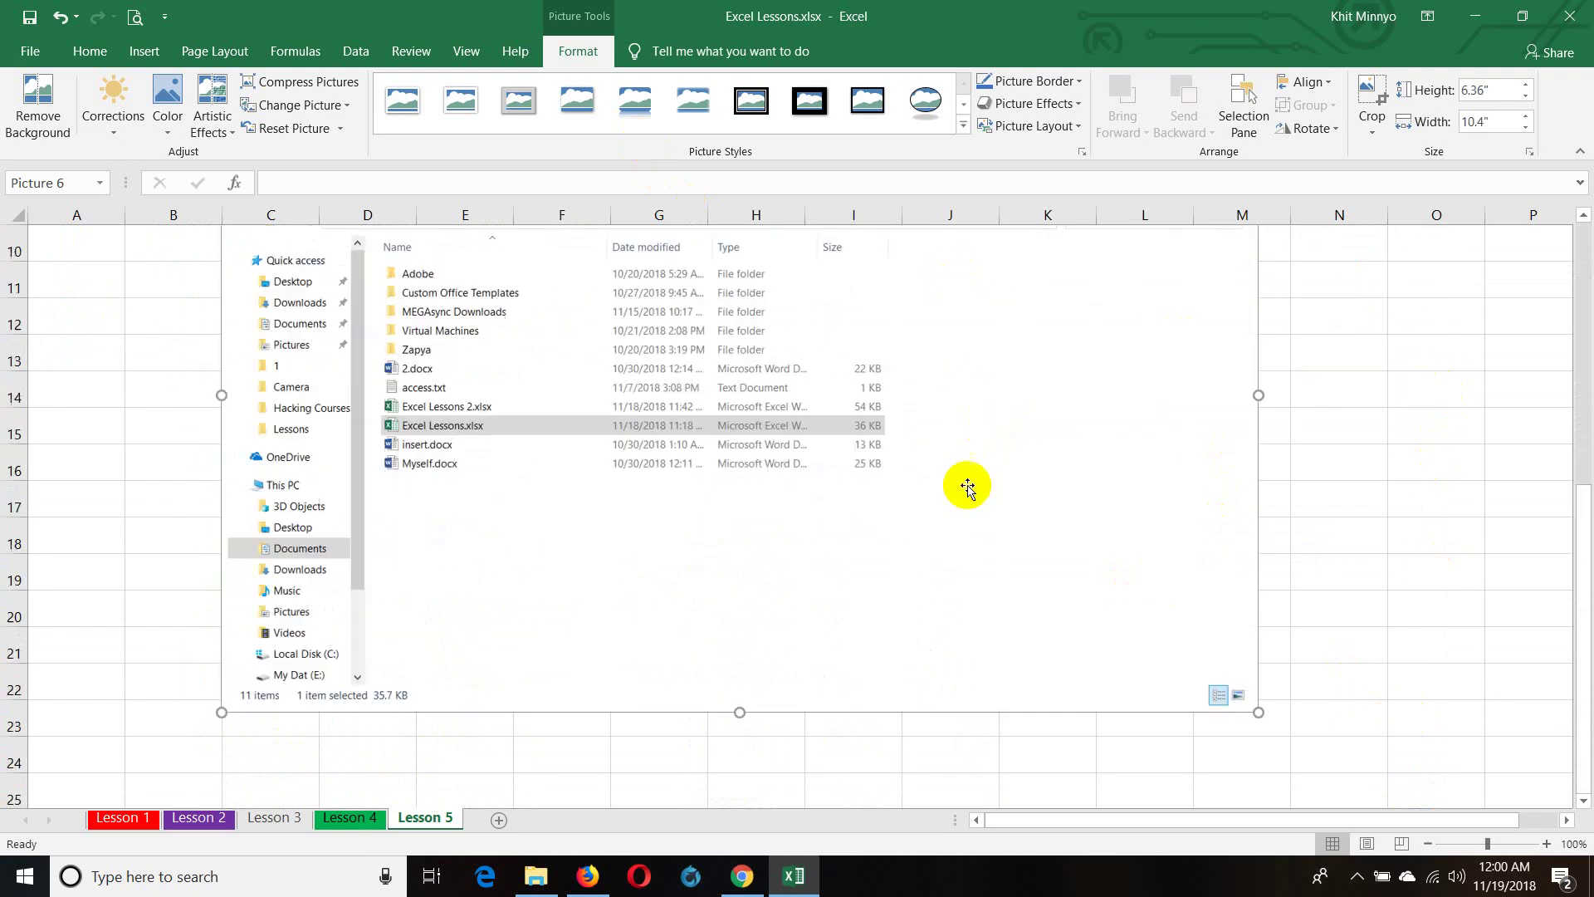
pyautogui.scroll(3, 966, 498)
pyautogui.scroll(-4, 1226, 624)
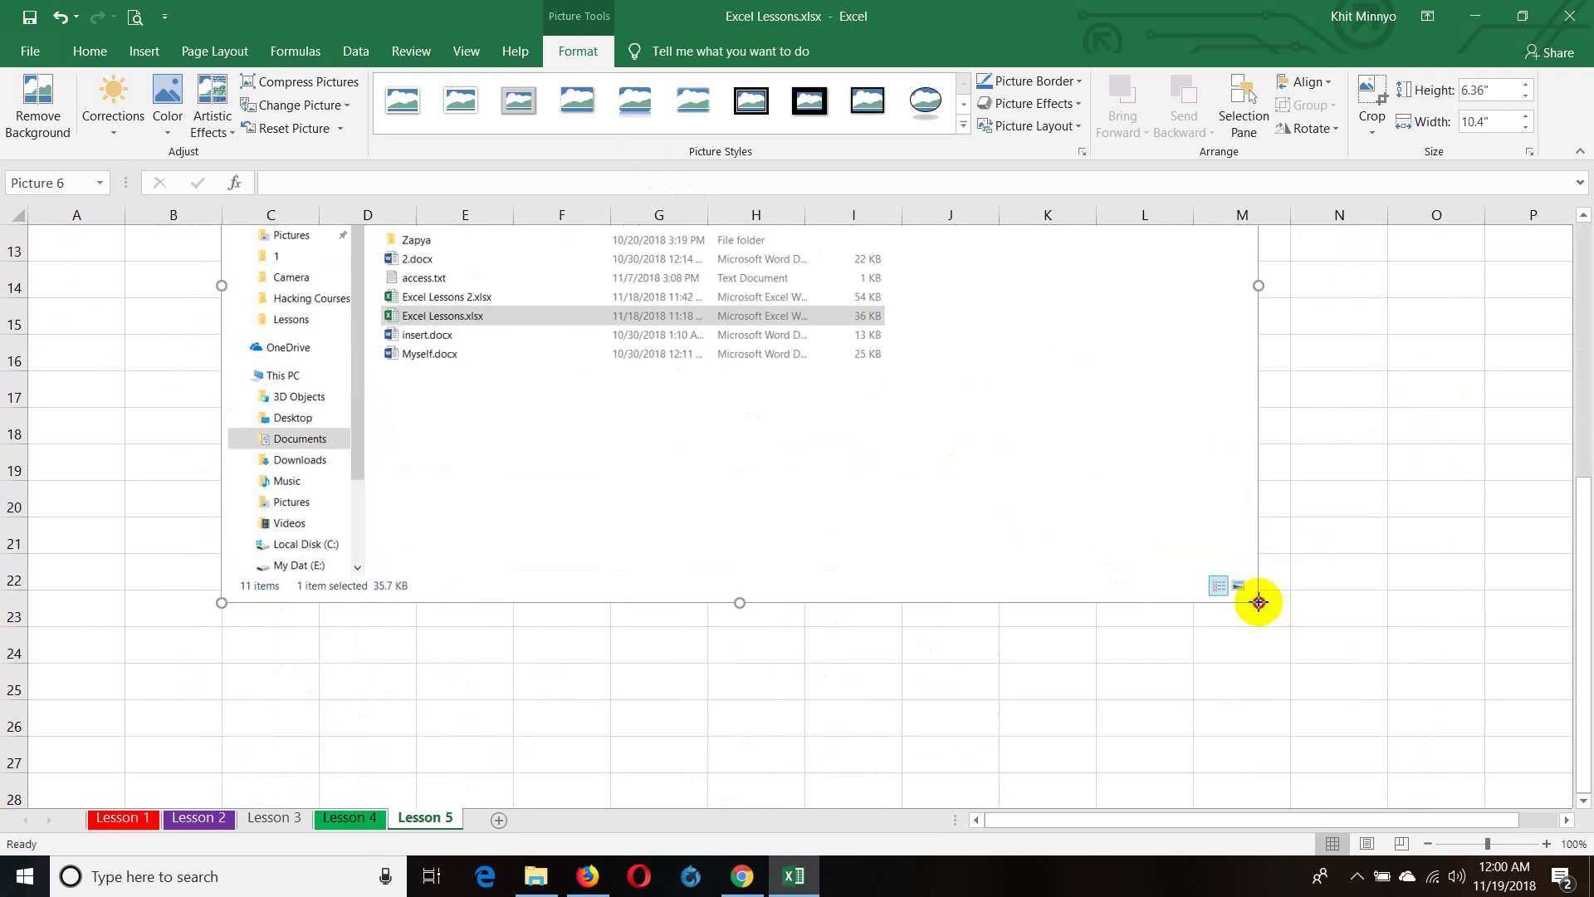
pyautogui.moveTo(1258, 602); pyautogui.dragTo(781, 465)
pyautogui.scroll(4, 778, 461)
pyautogui.scroll(-3, 779, 465)
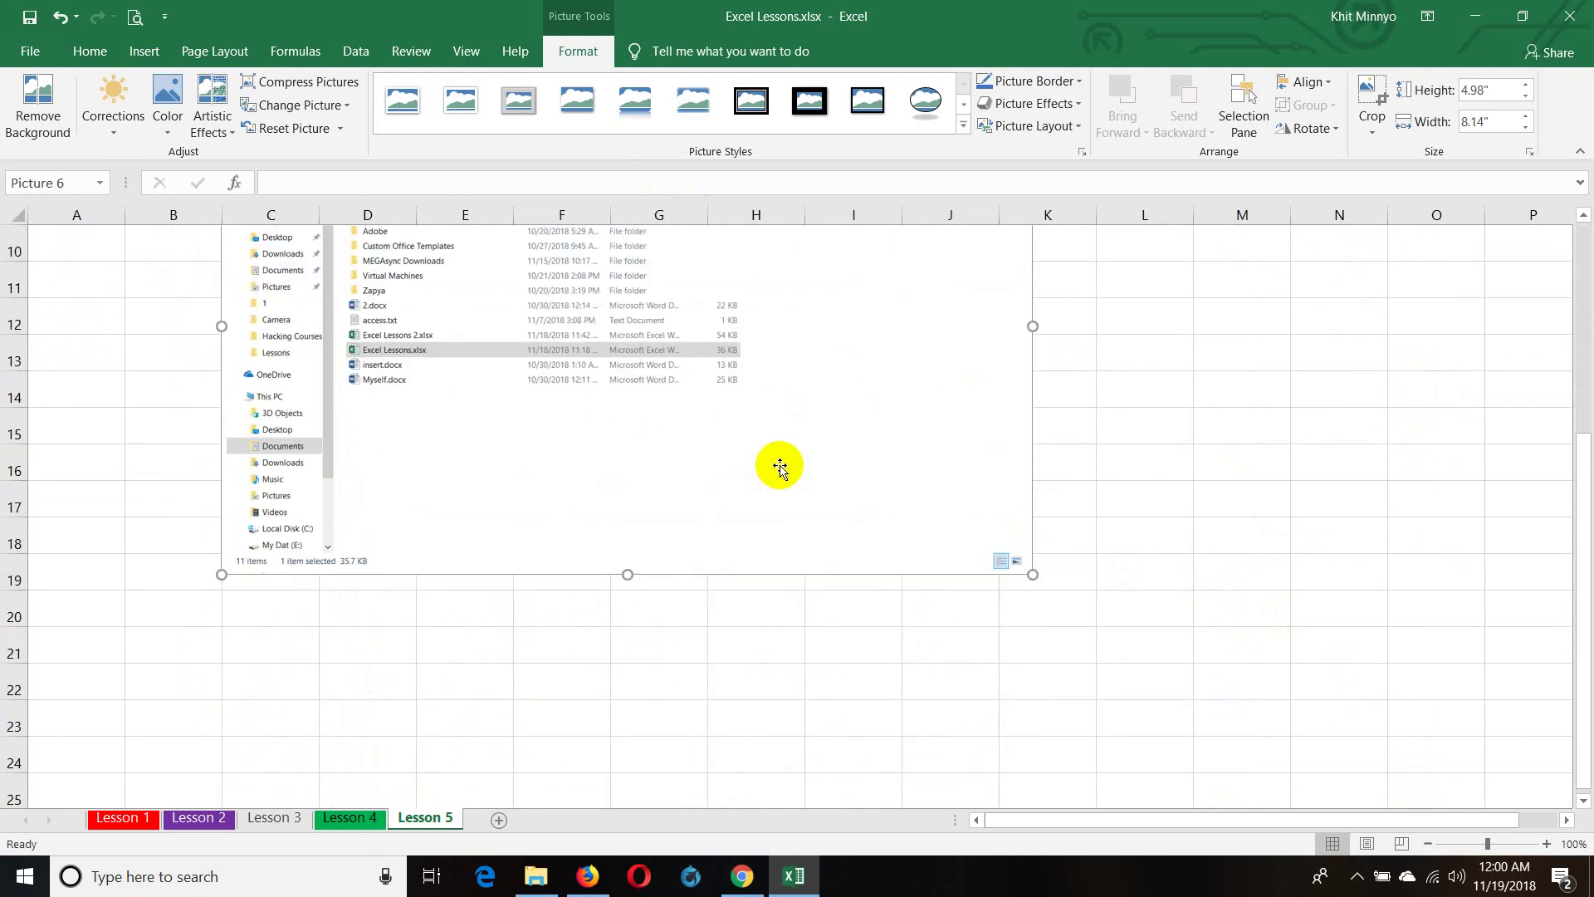
pyautogui.scroll(1, 780, 466)
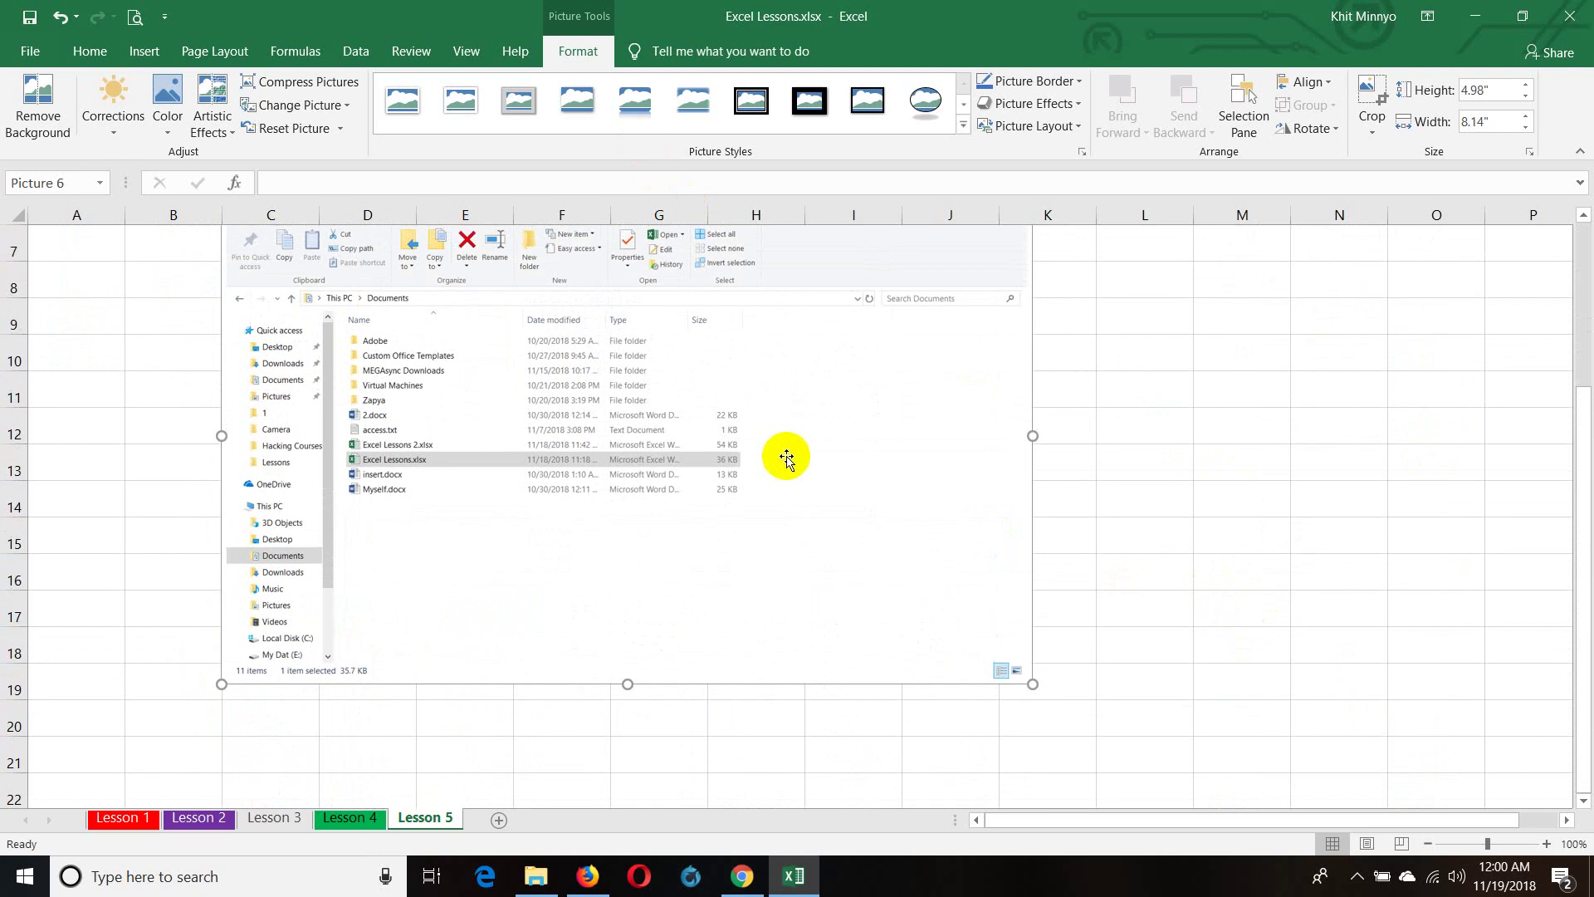
pyautogui.scroll(2, 784, 457)
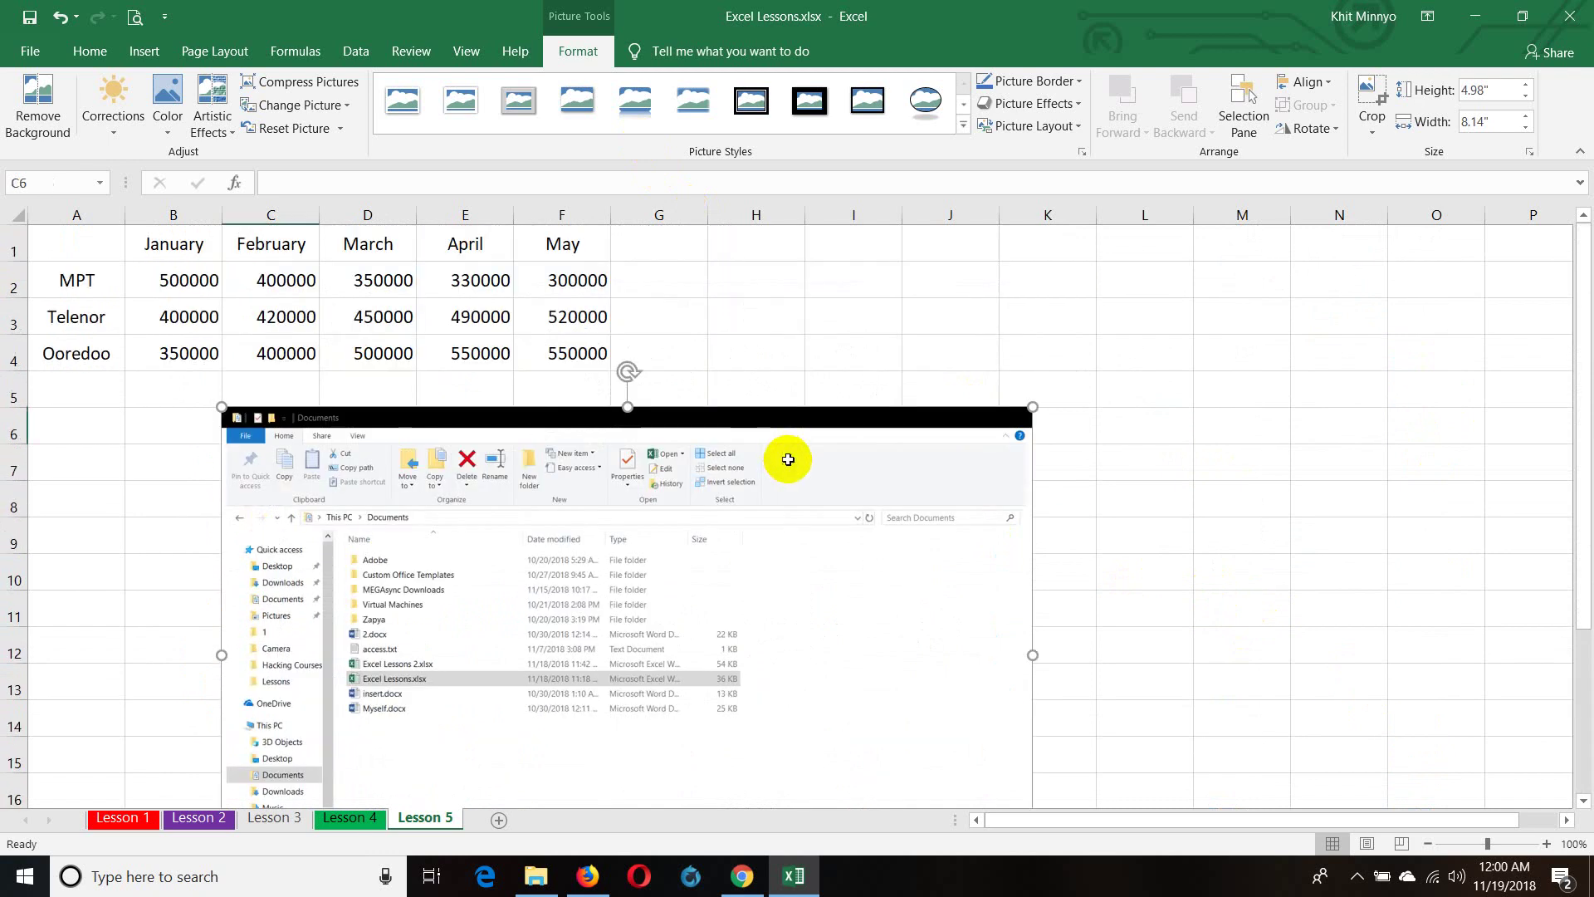
pyautogui.press('Delete')
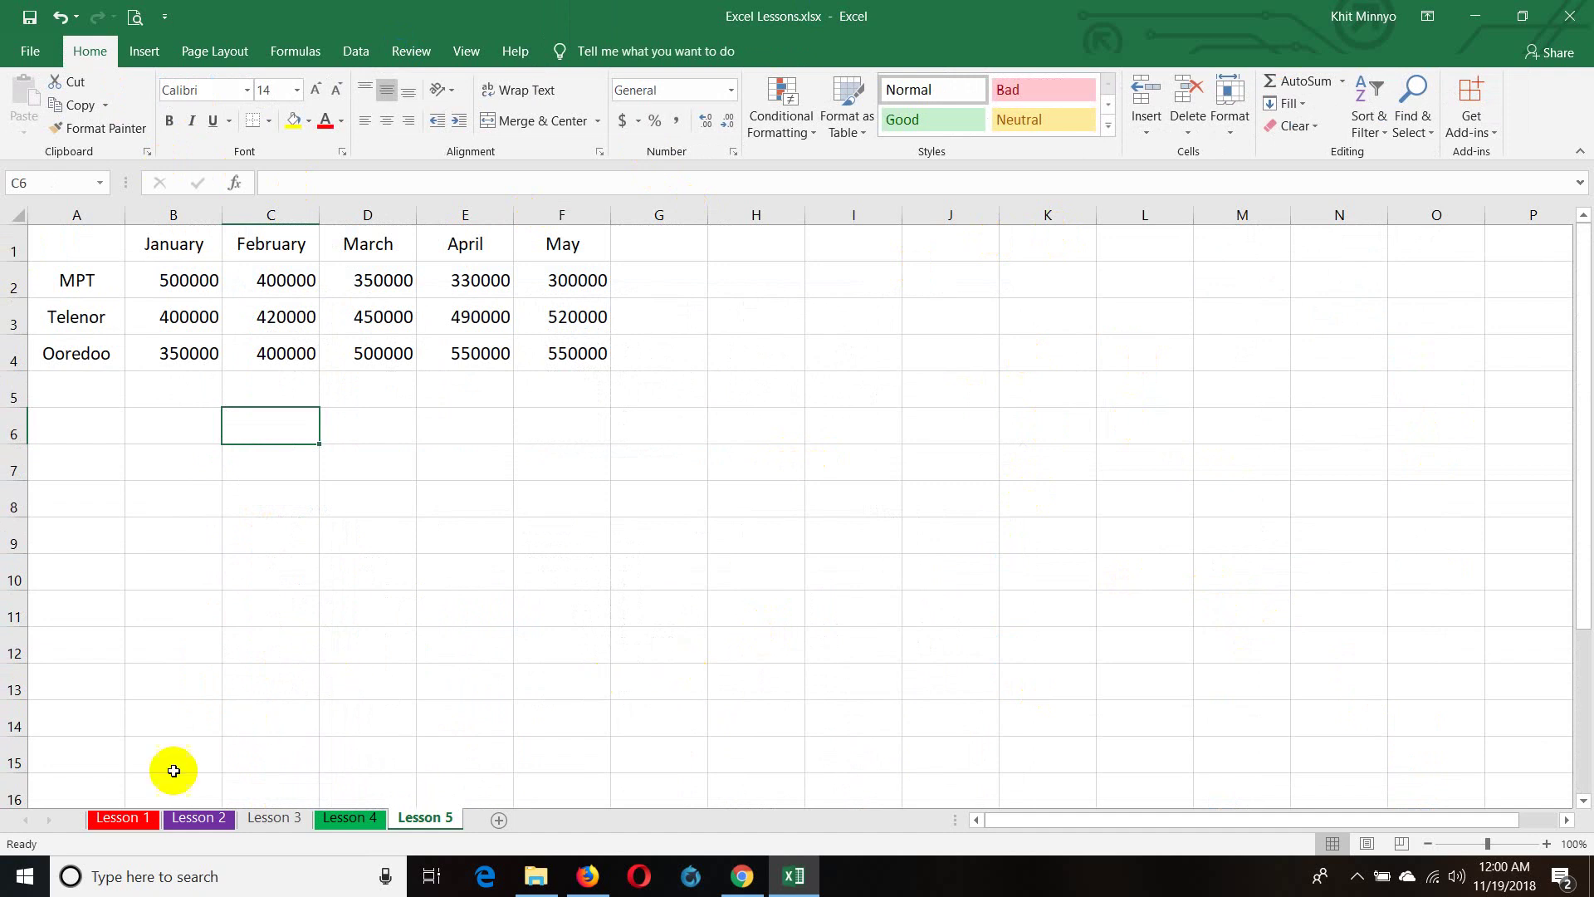
pyautogui.click(199, 817)
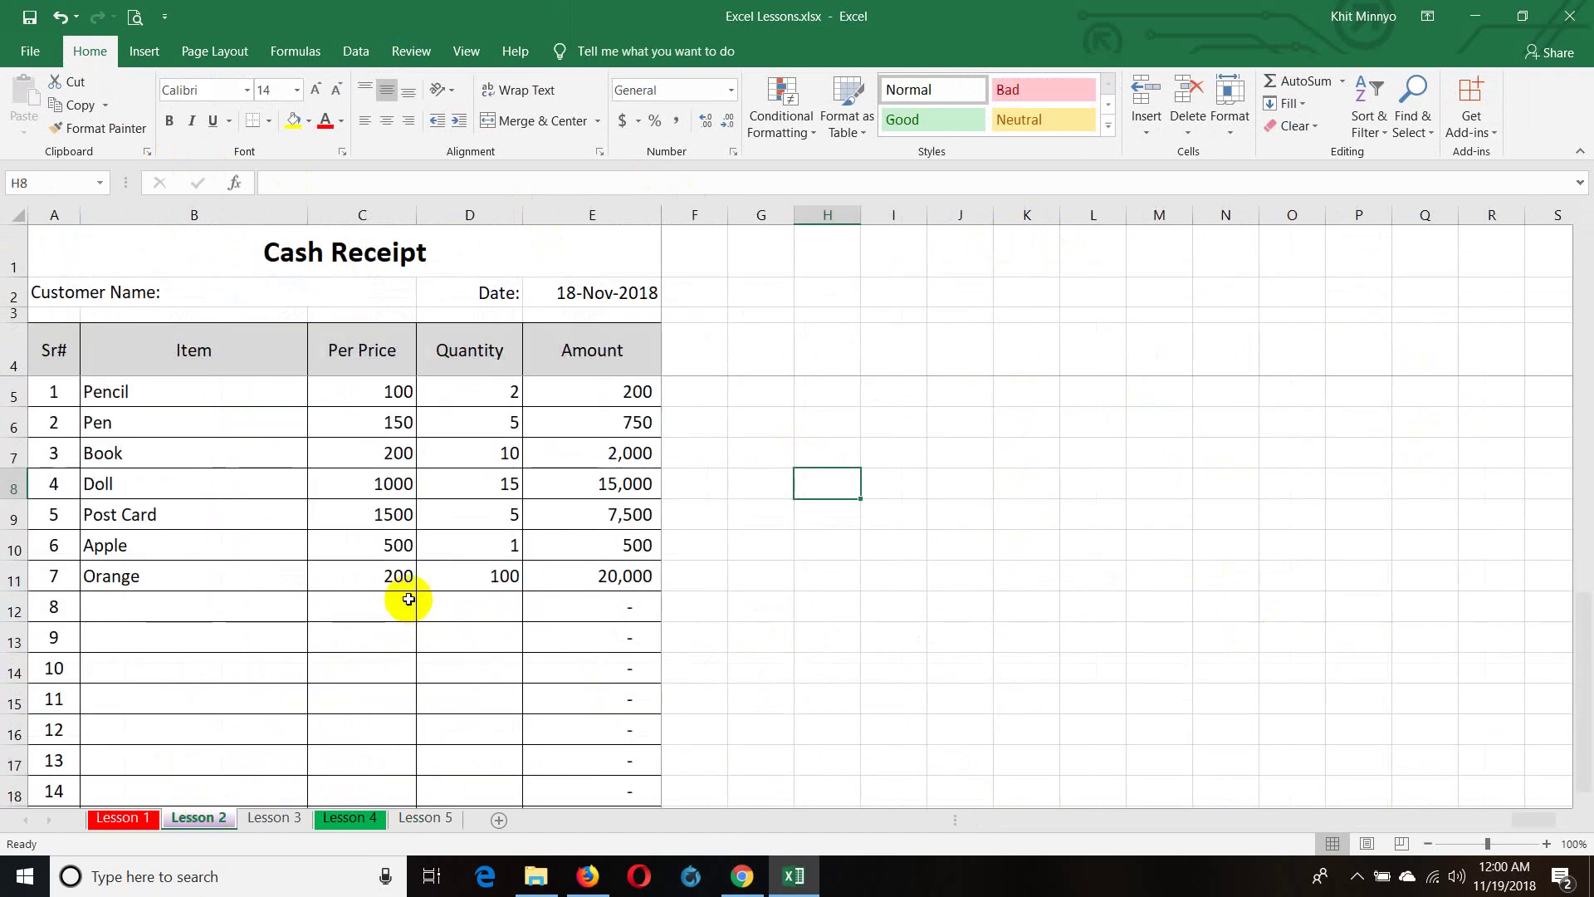
pyautogui.scroll(-2, 411, 598)
pyautogui.scroll(2, 411, 597)
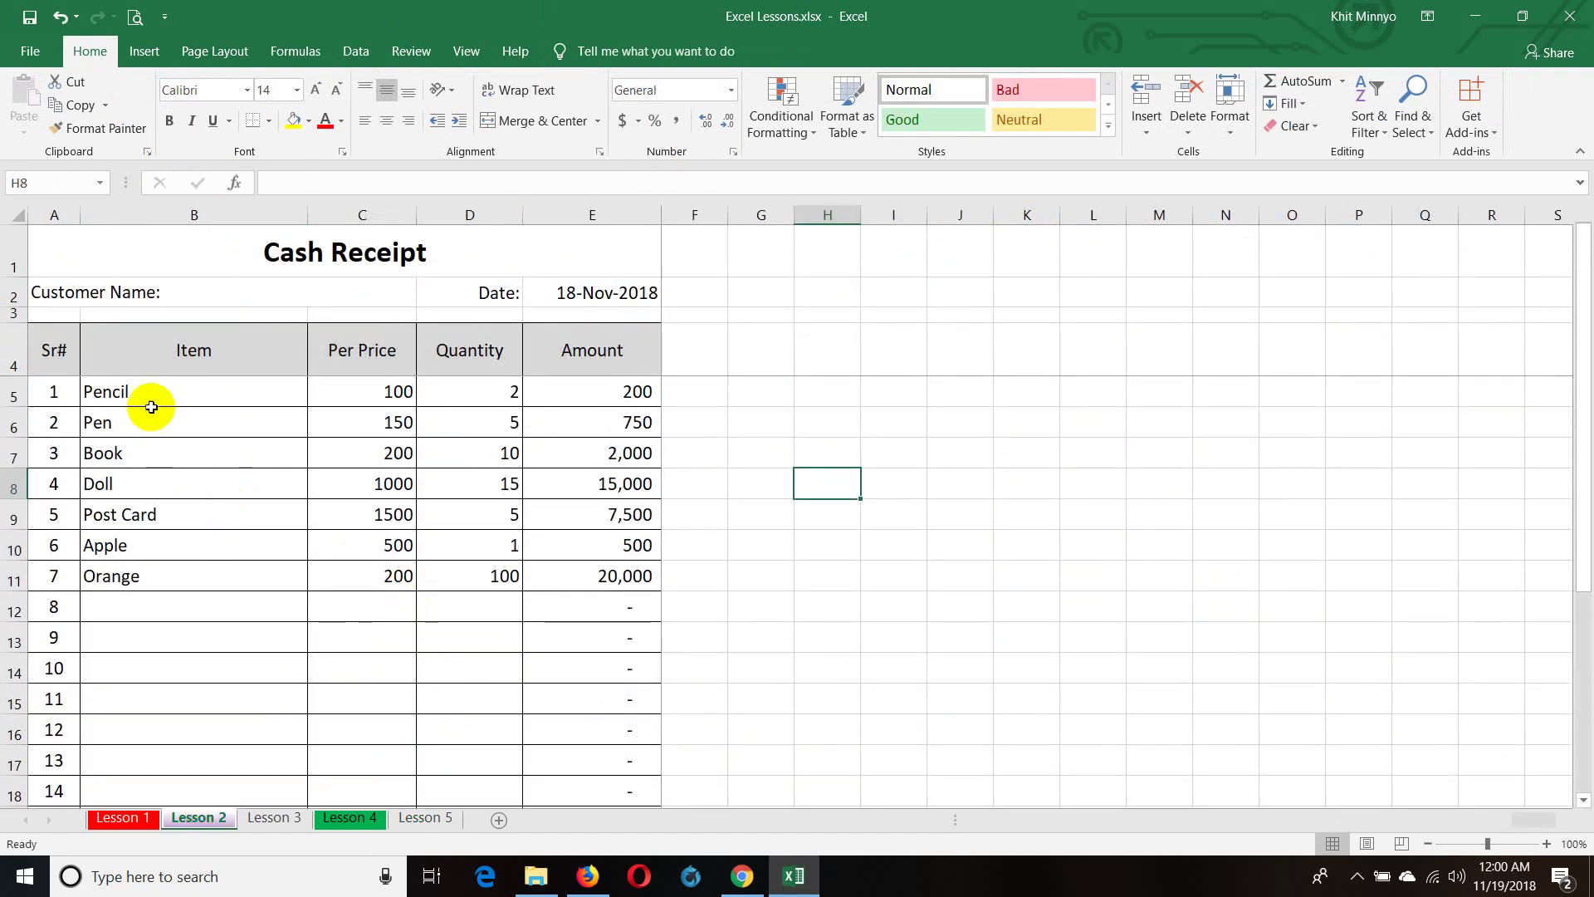
pyautogui.scroll(-5, 267, 463)
pyautogui.scroll(4, 253, 498)
pyautogui.scroll(1, 284, 718)
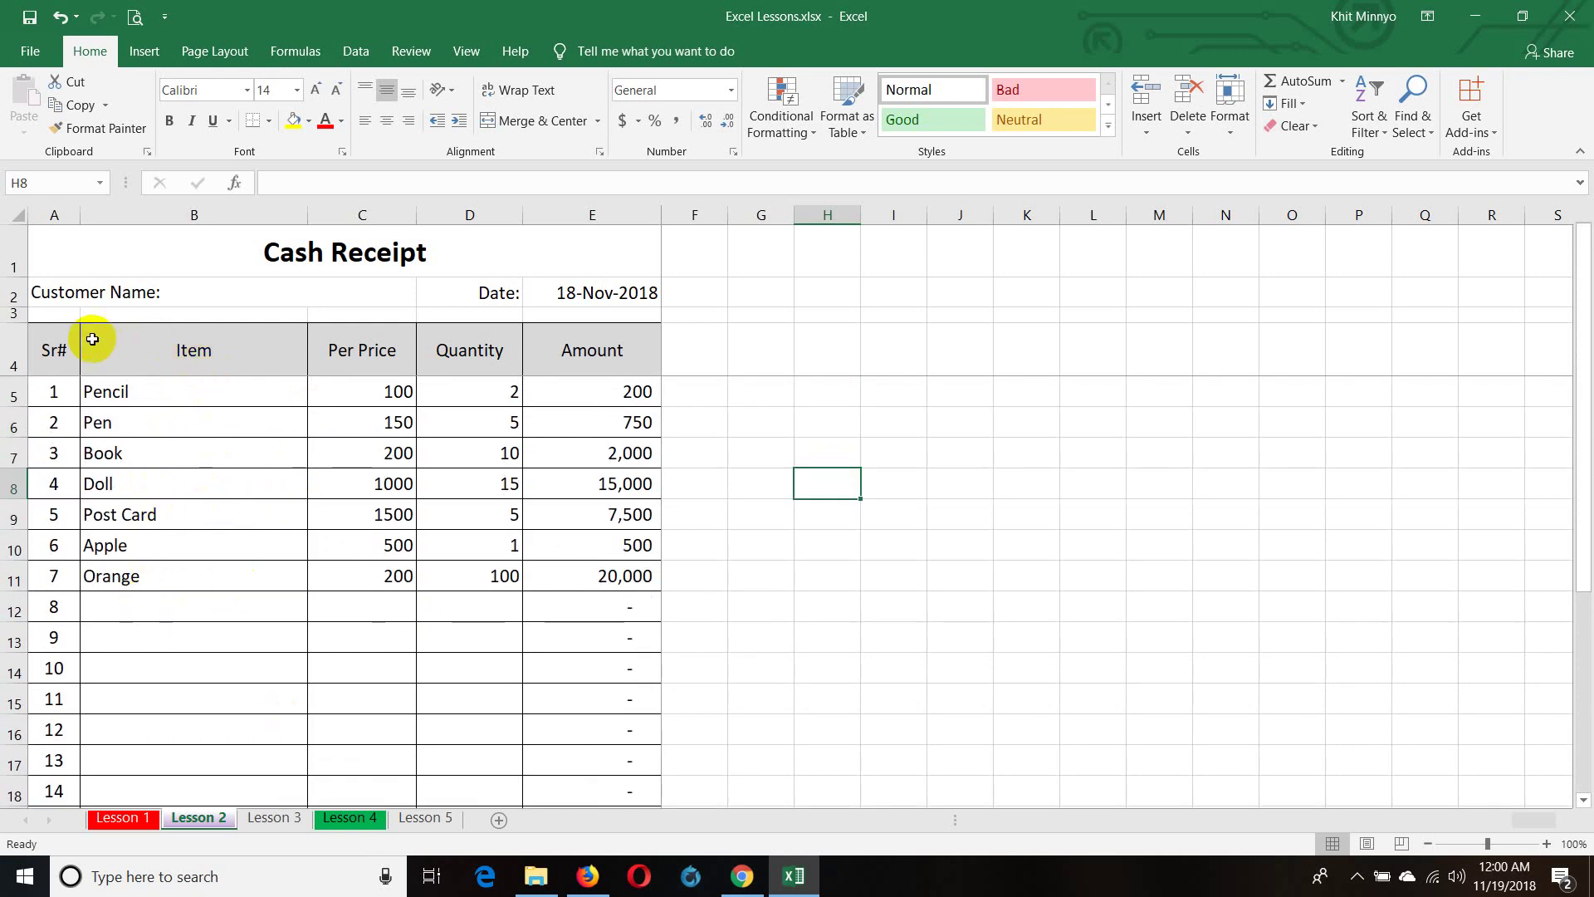
pyautogui.moveTo(75, 349); pyautogui.dragTo(575, 358)
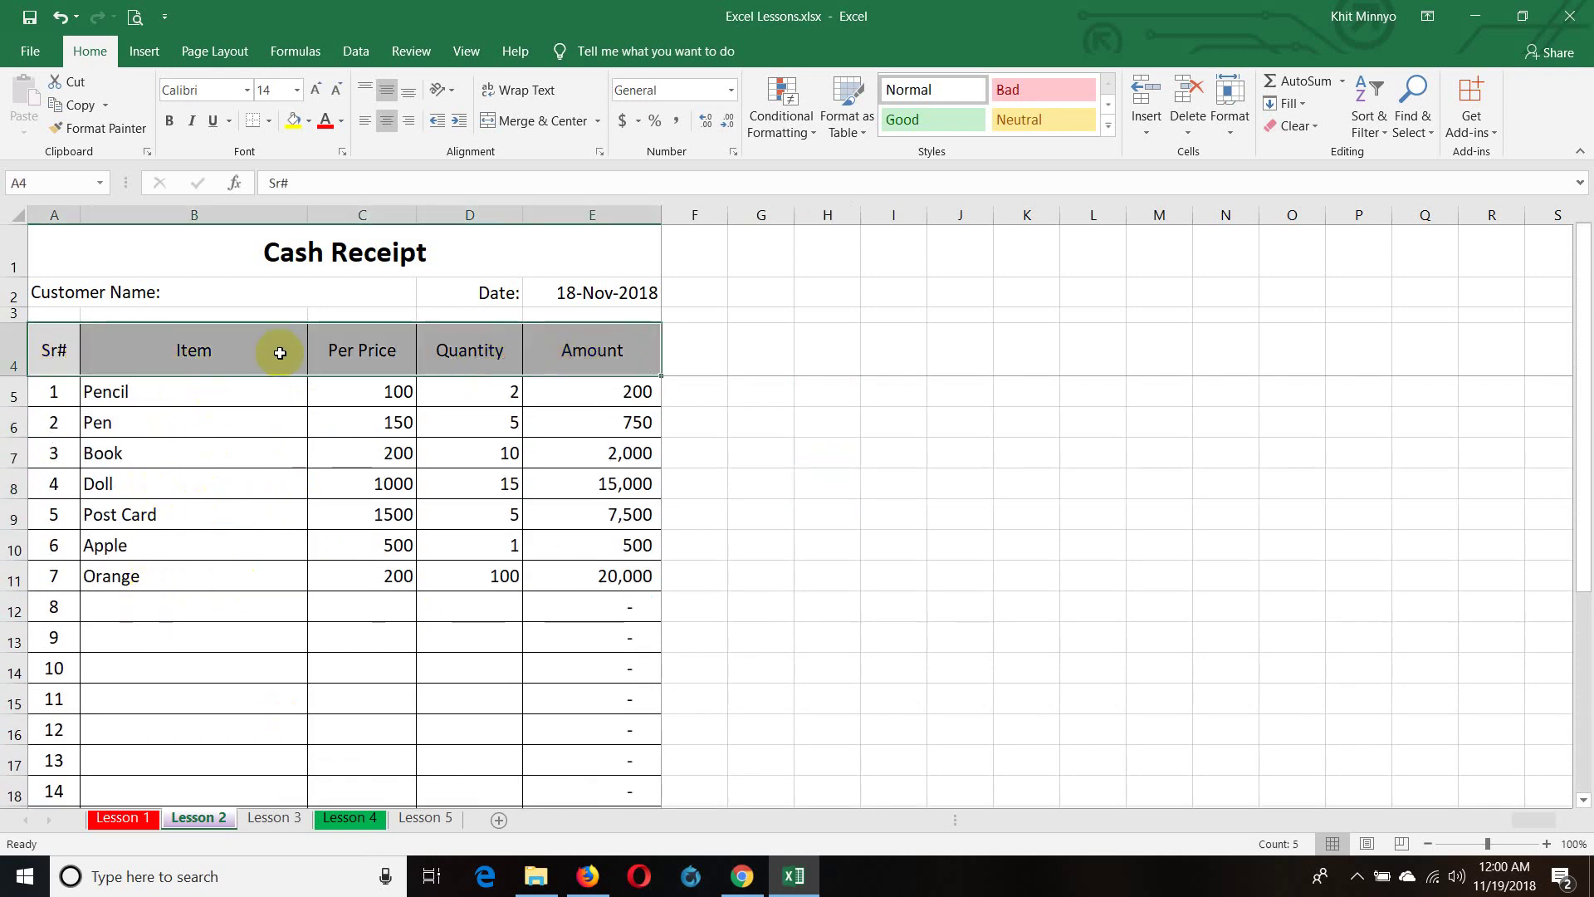
pyautogui.click(355, 52)
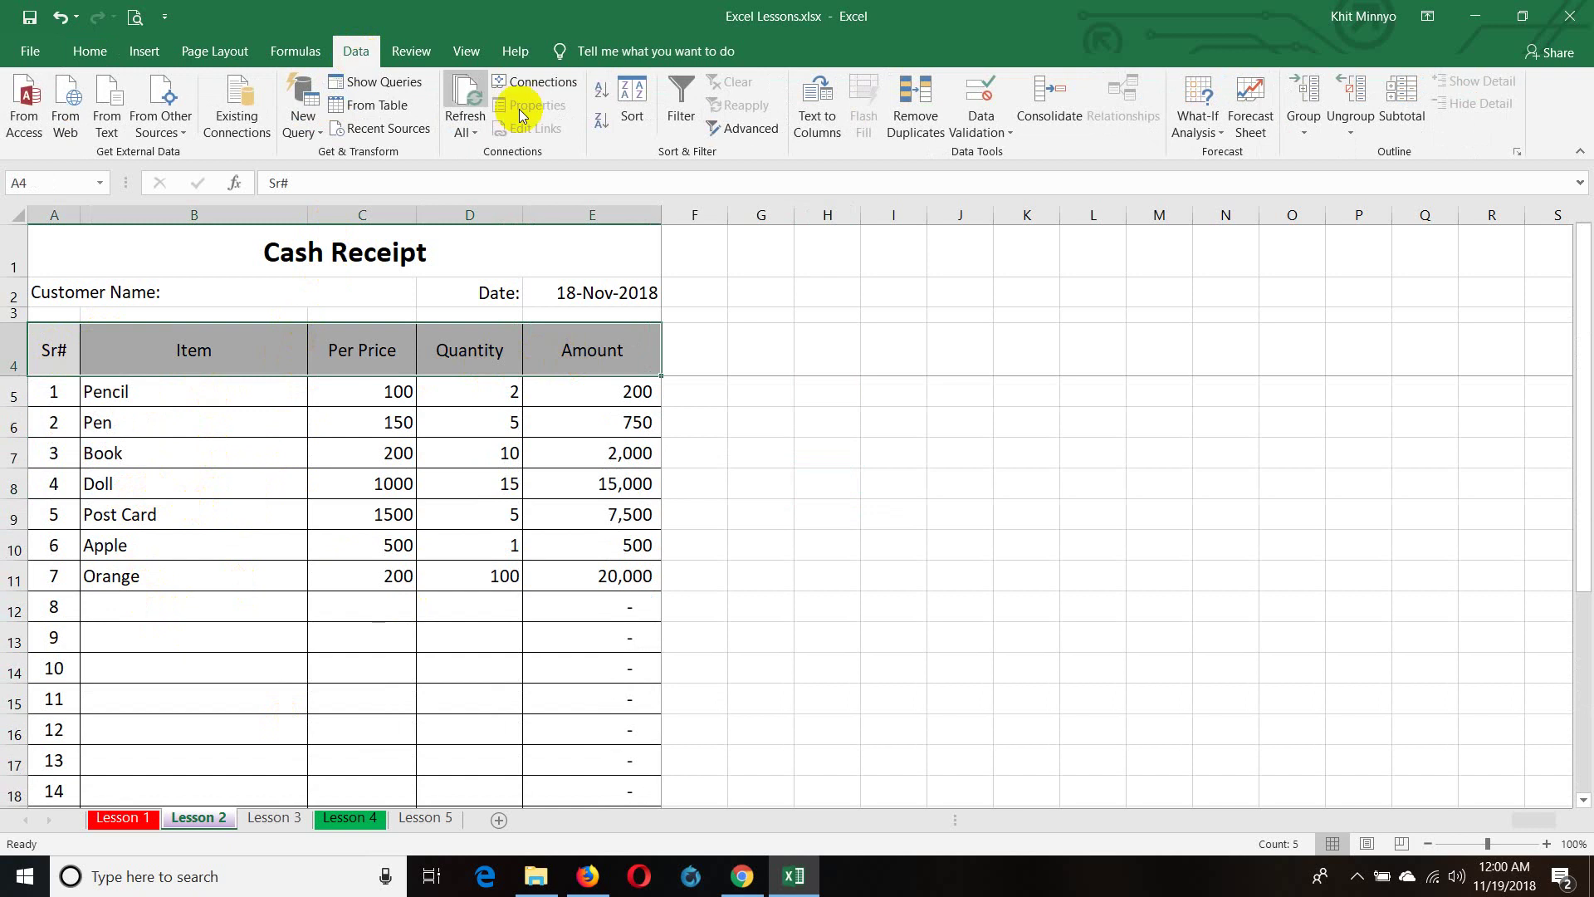
pyautogui.click(681, 108)
pyautogui.click(1090, 395)
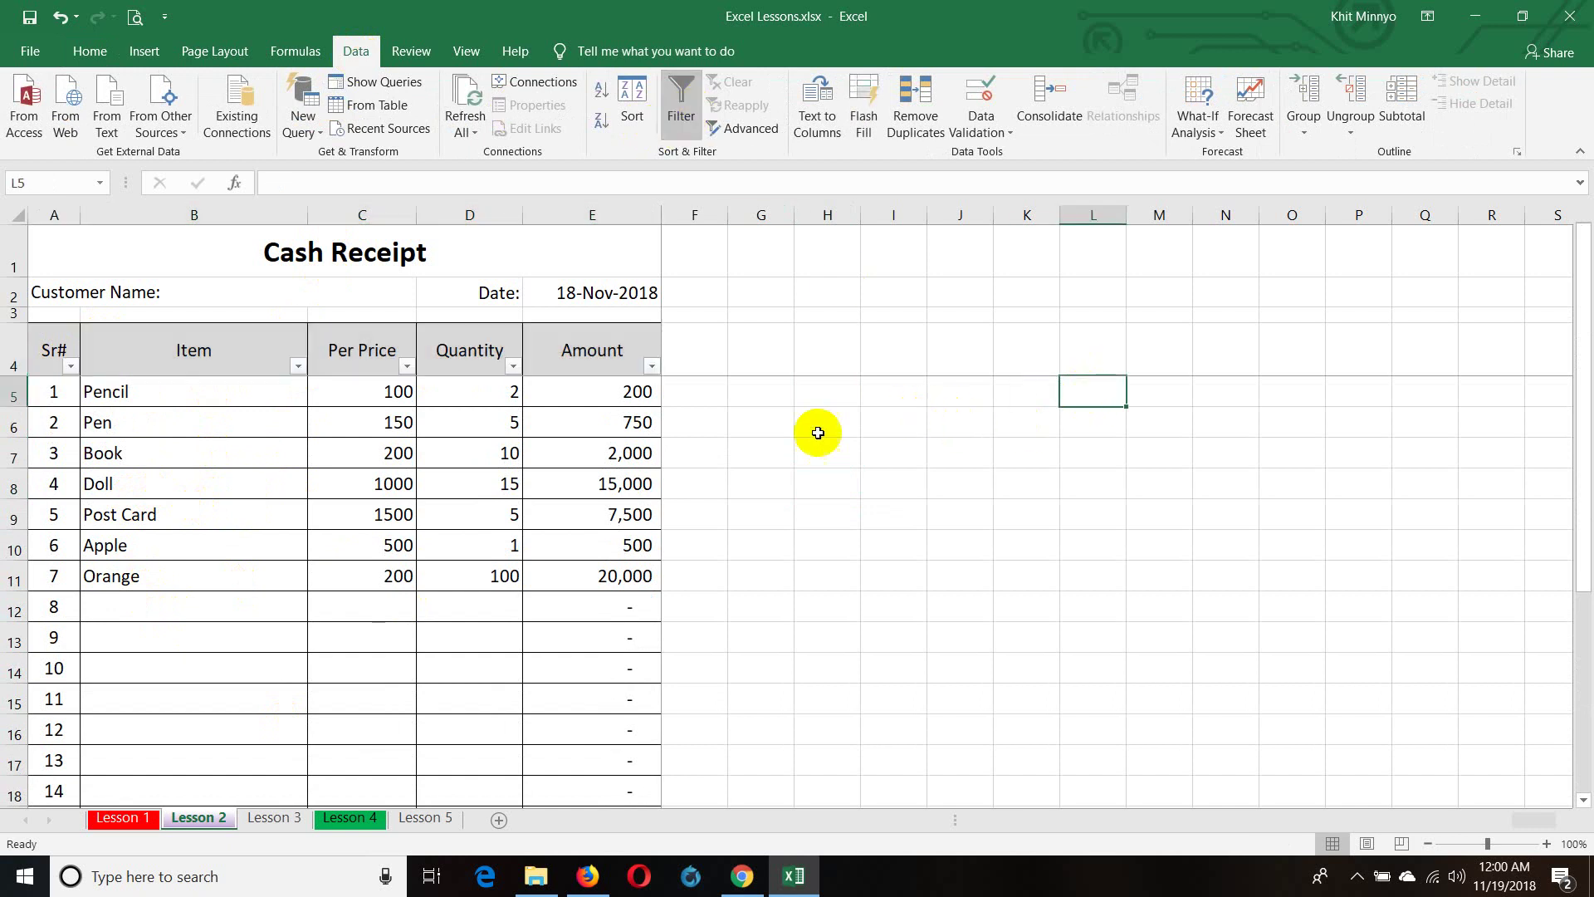
pyautogui.click(72, 366)
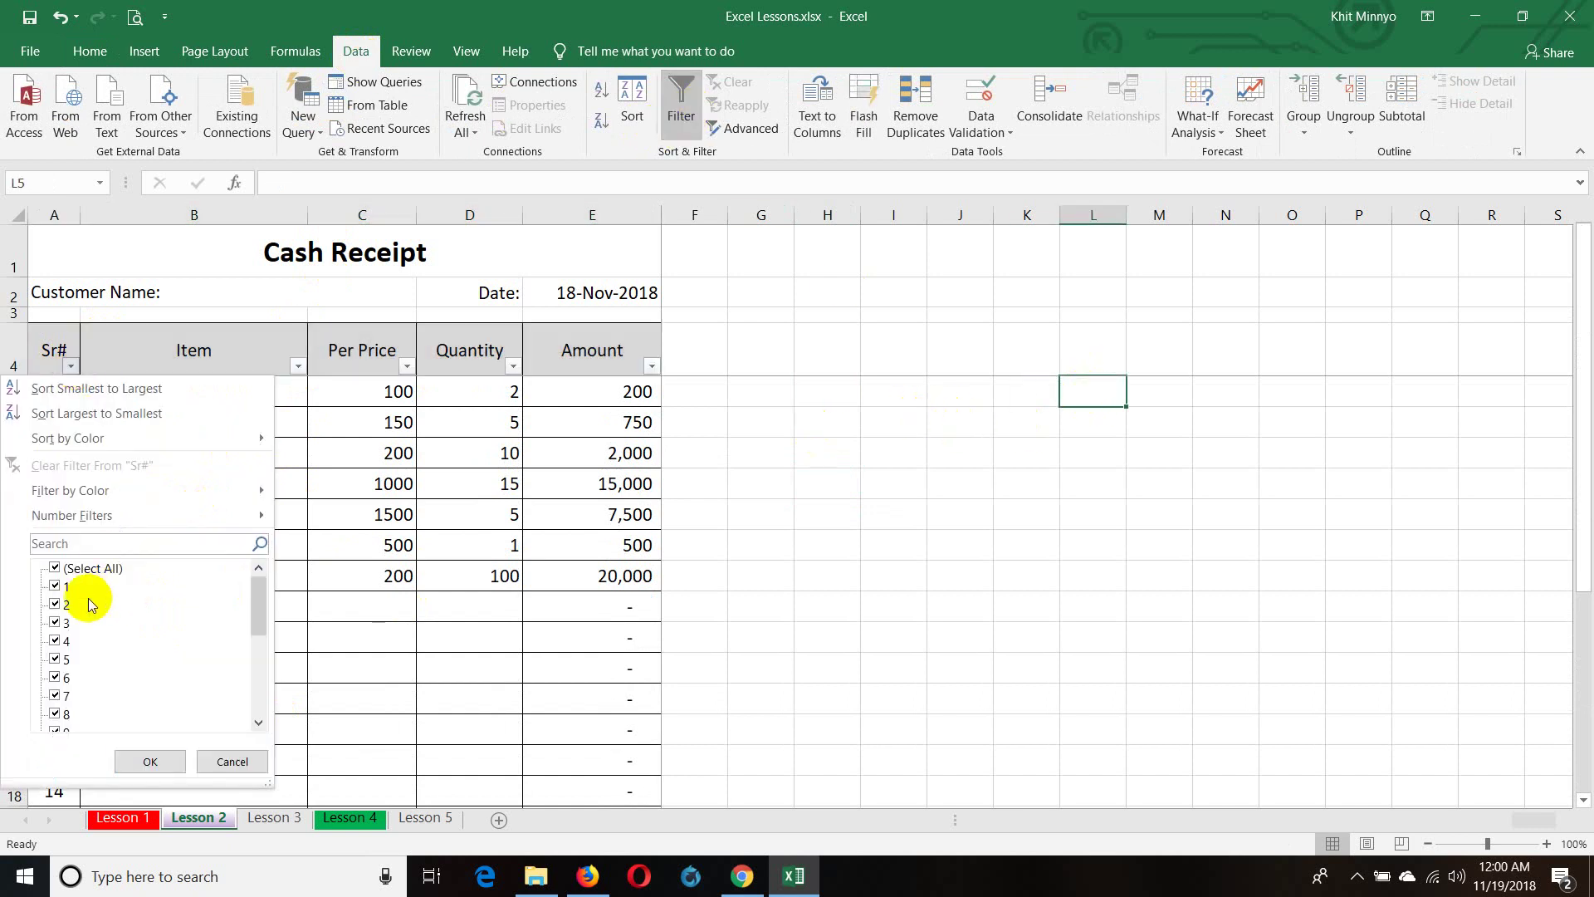
pyautogui.click(76, 568)
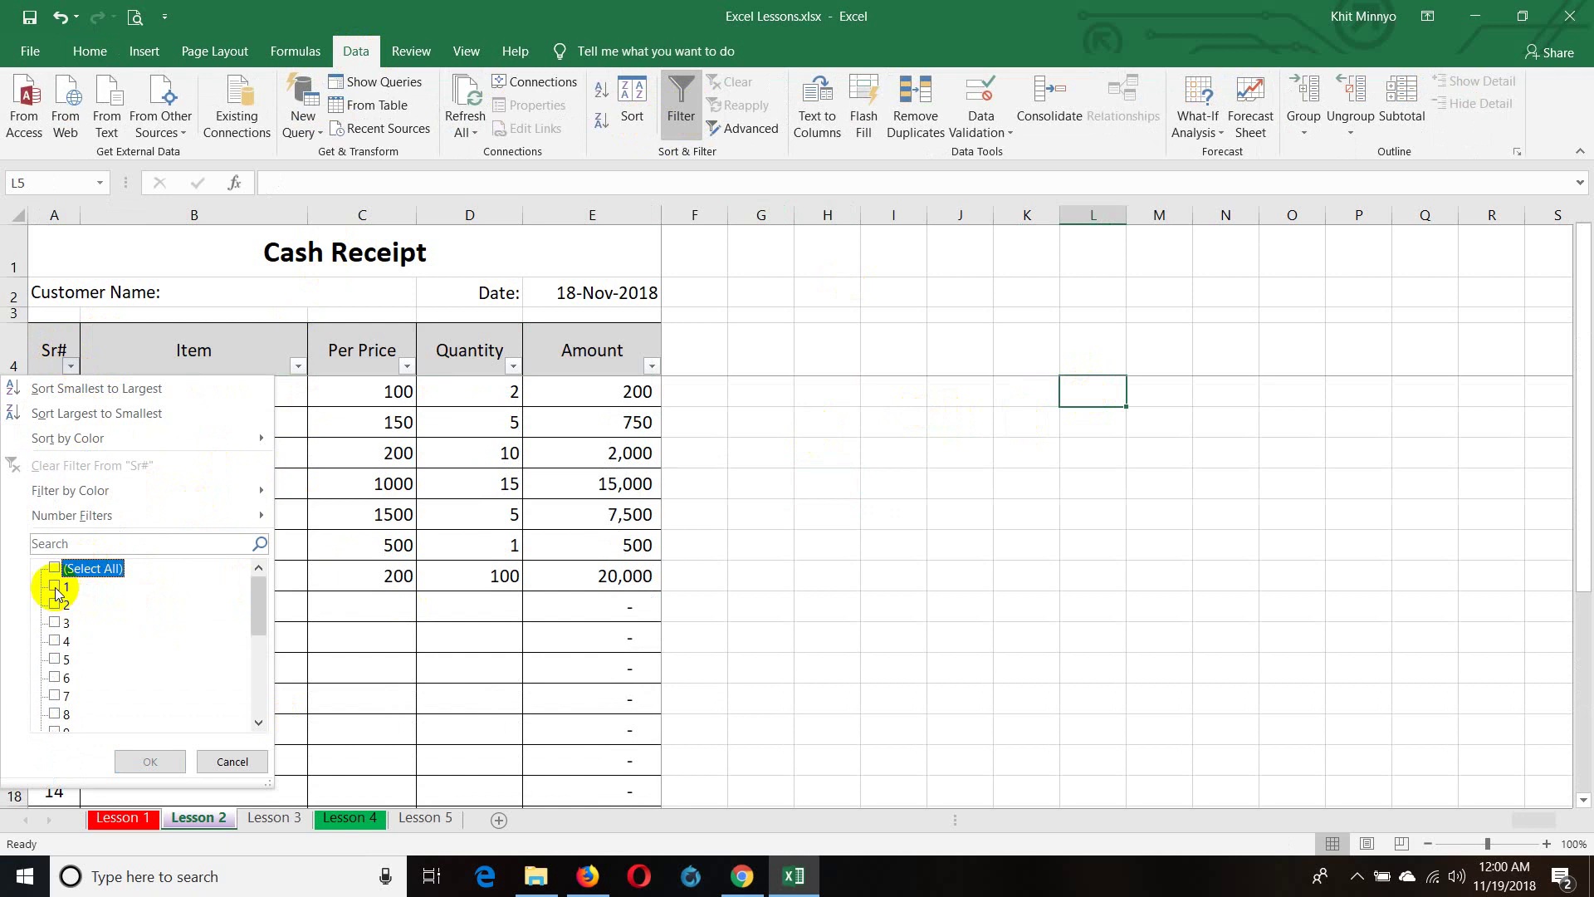
pyautogui.click(57, 586)
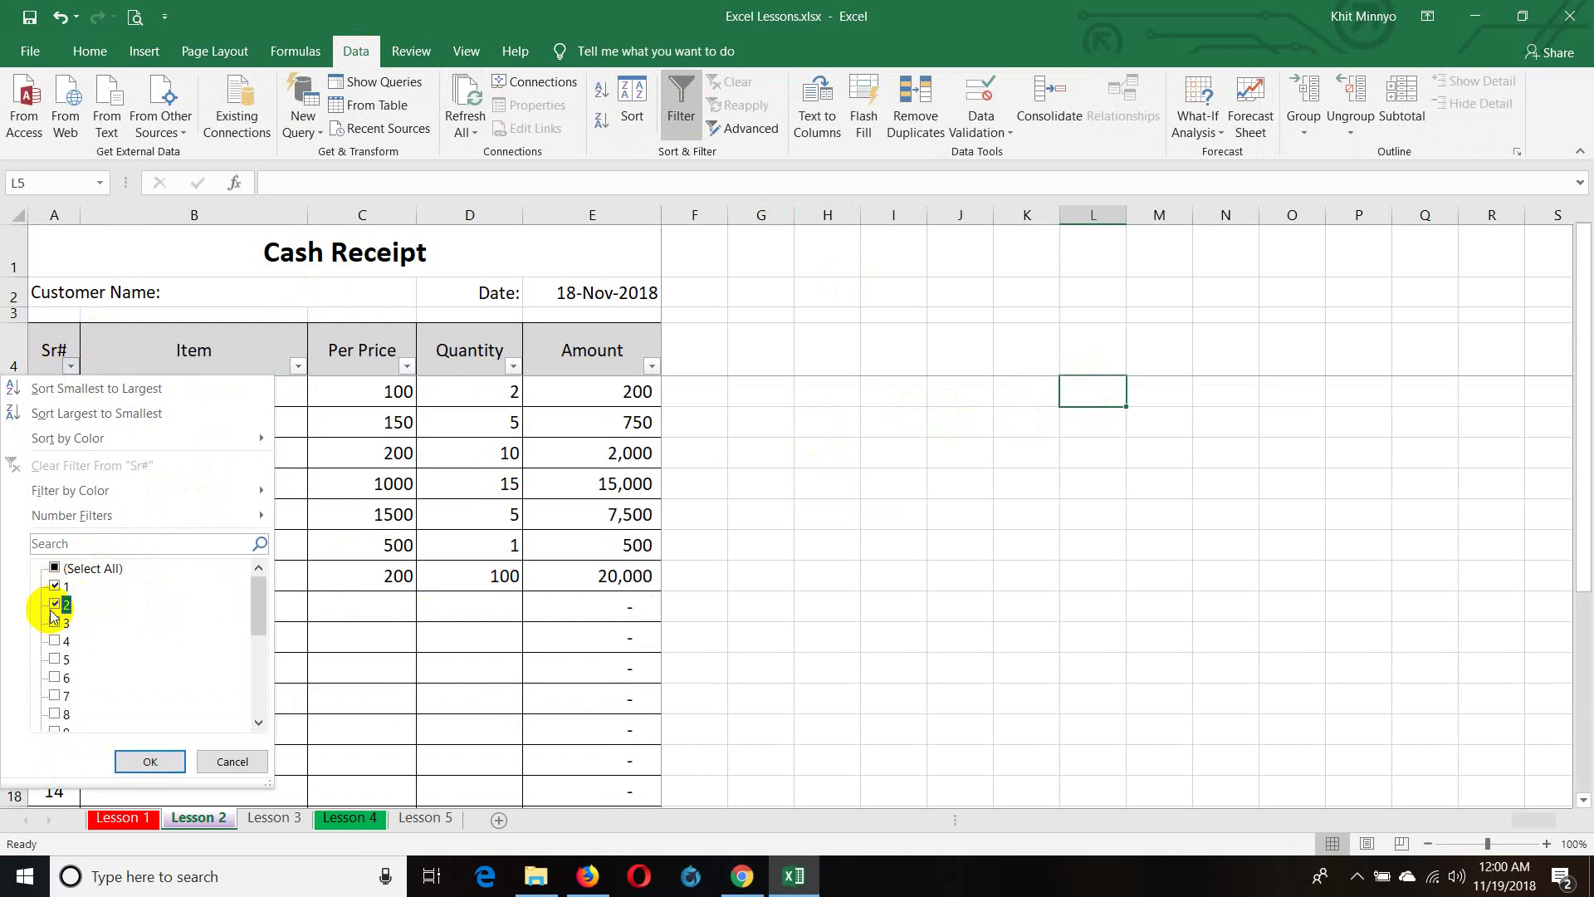
pyautogui.click(149, 761)
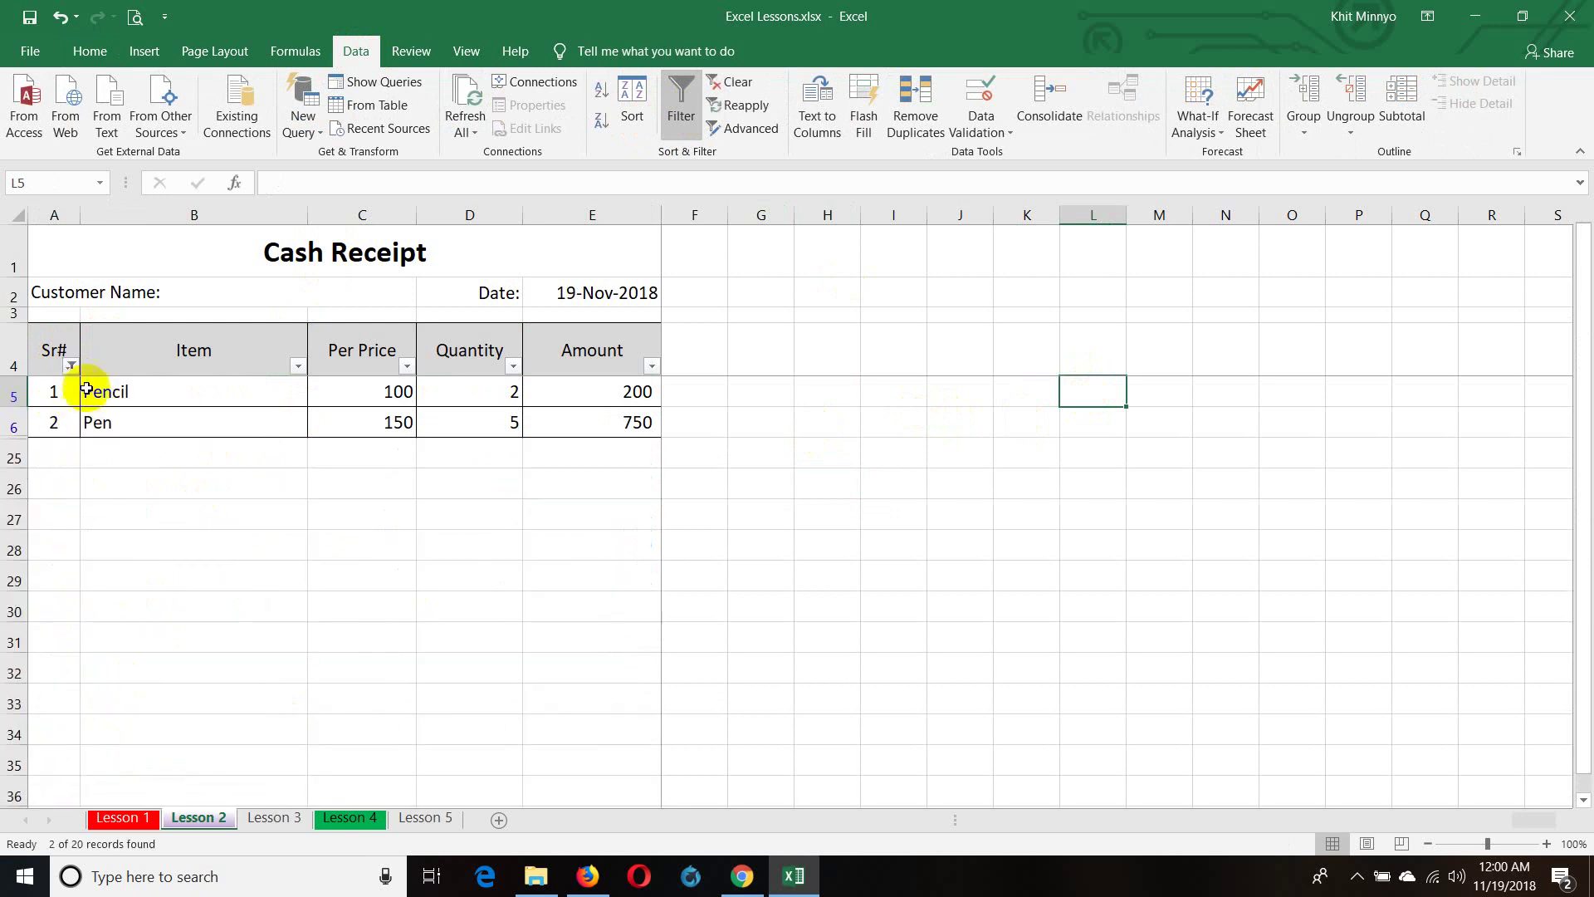
pyautogui.click(71, 365)
pyautogui.click(85, 569)
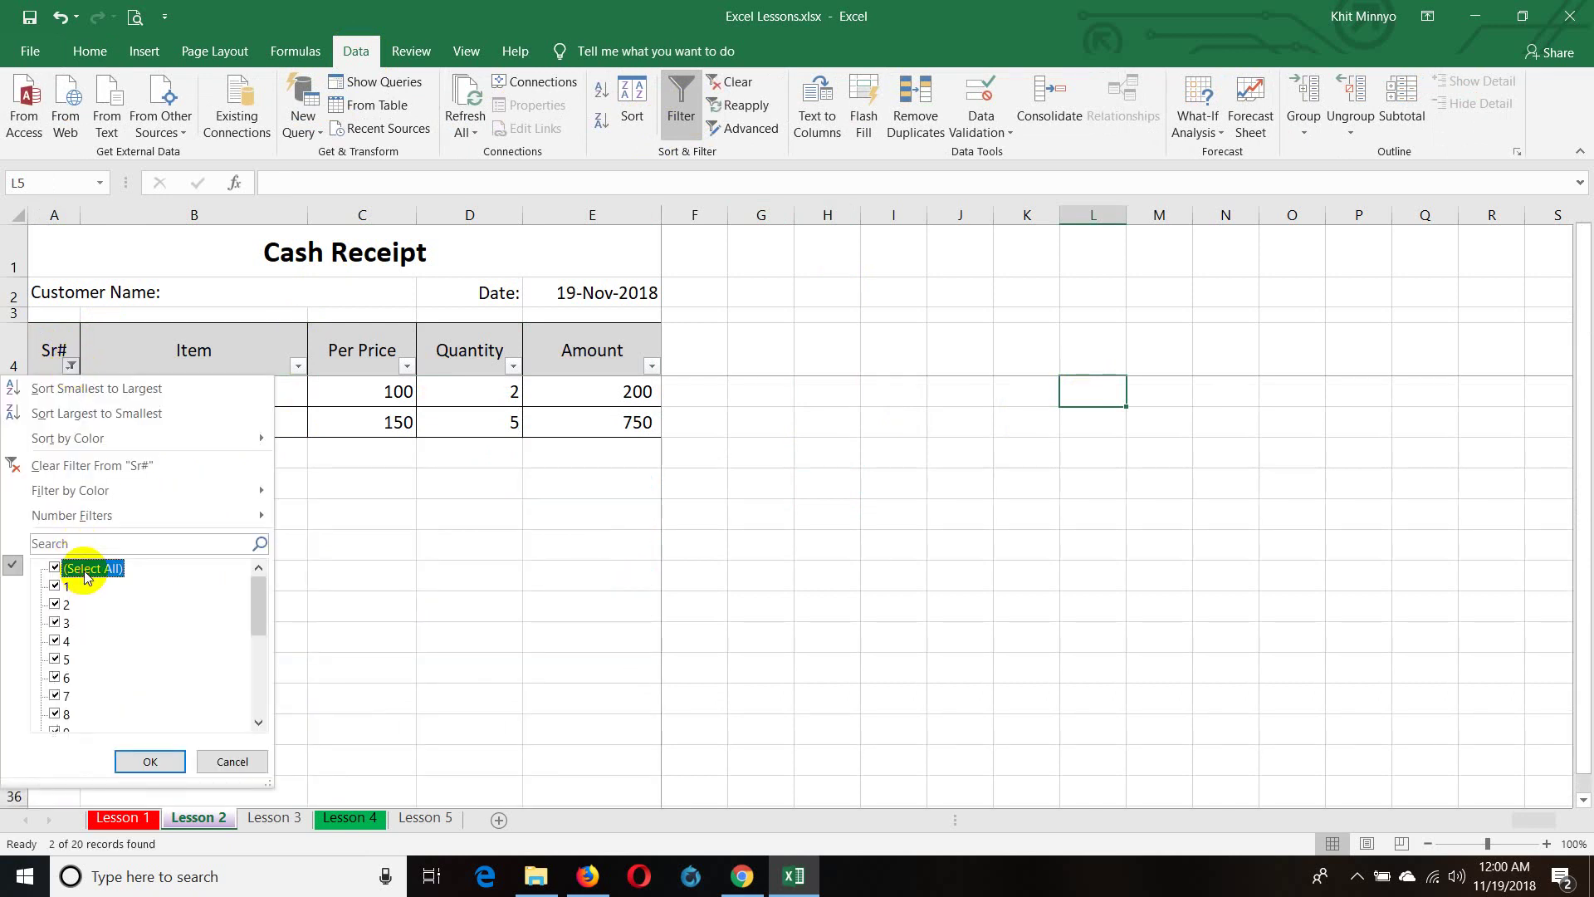
pyautogui.click(150, 762)
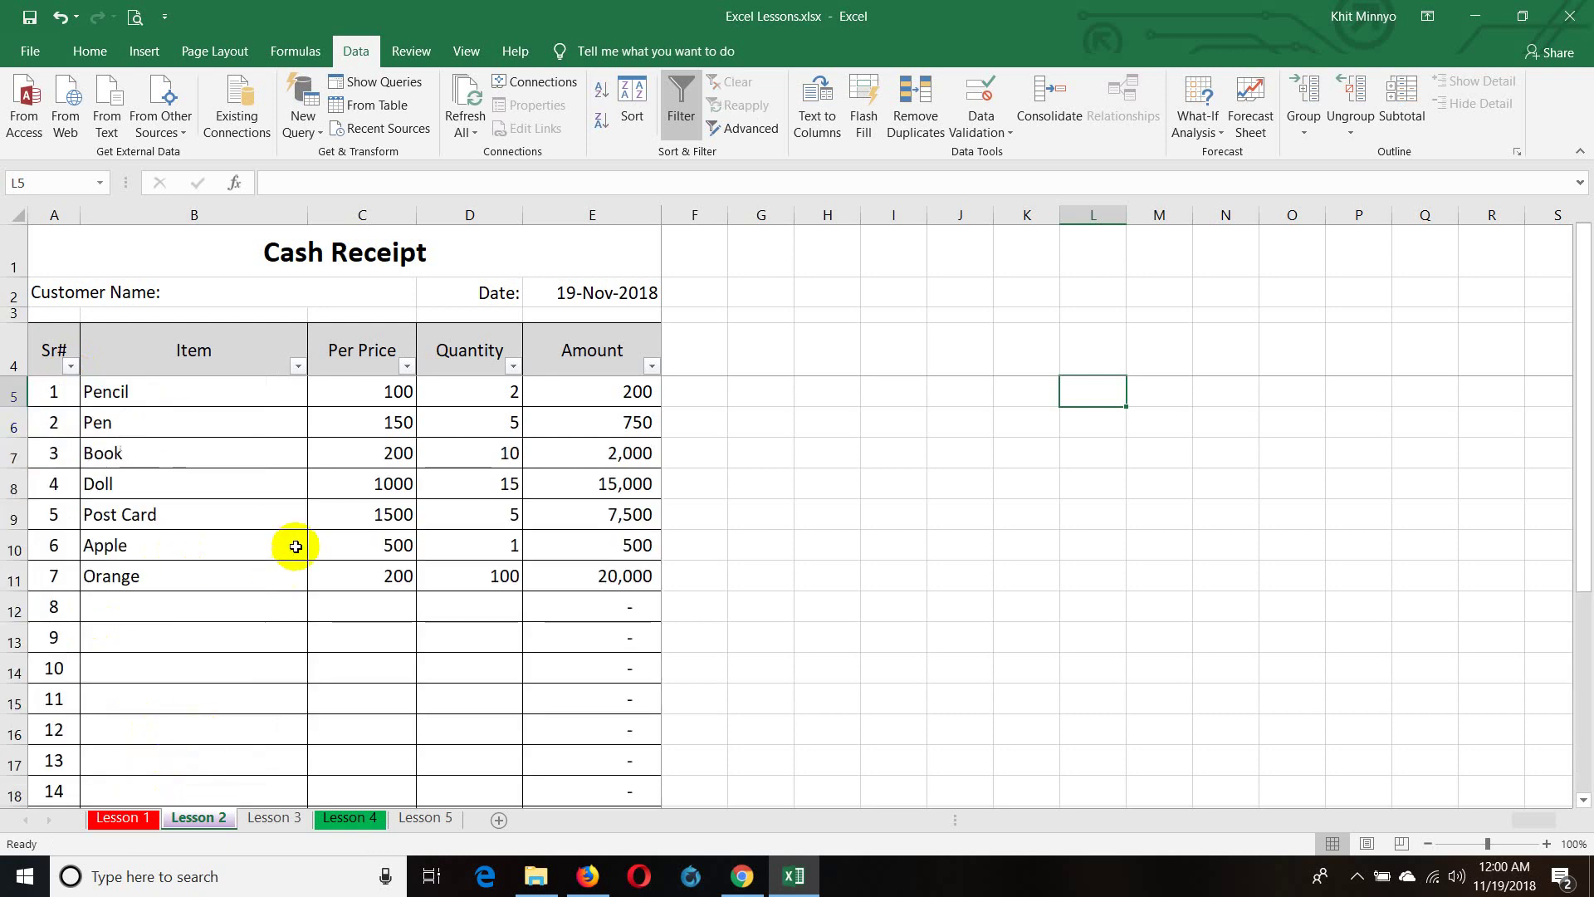
pyautogui.scroll(-1, 337, 442)
pyautogui.scroll(-1, 338, 442)
pyautogui.scroll(1, 217, 391)
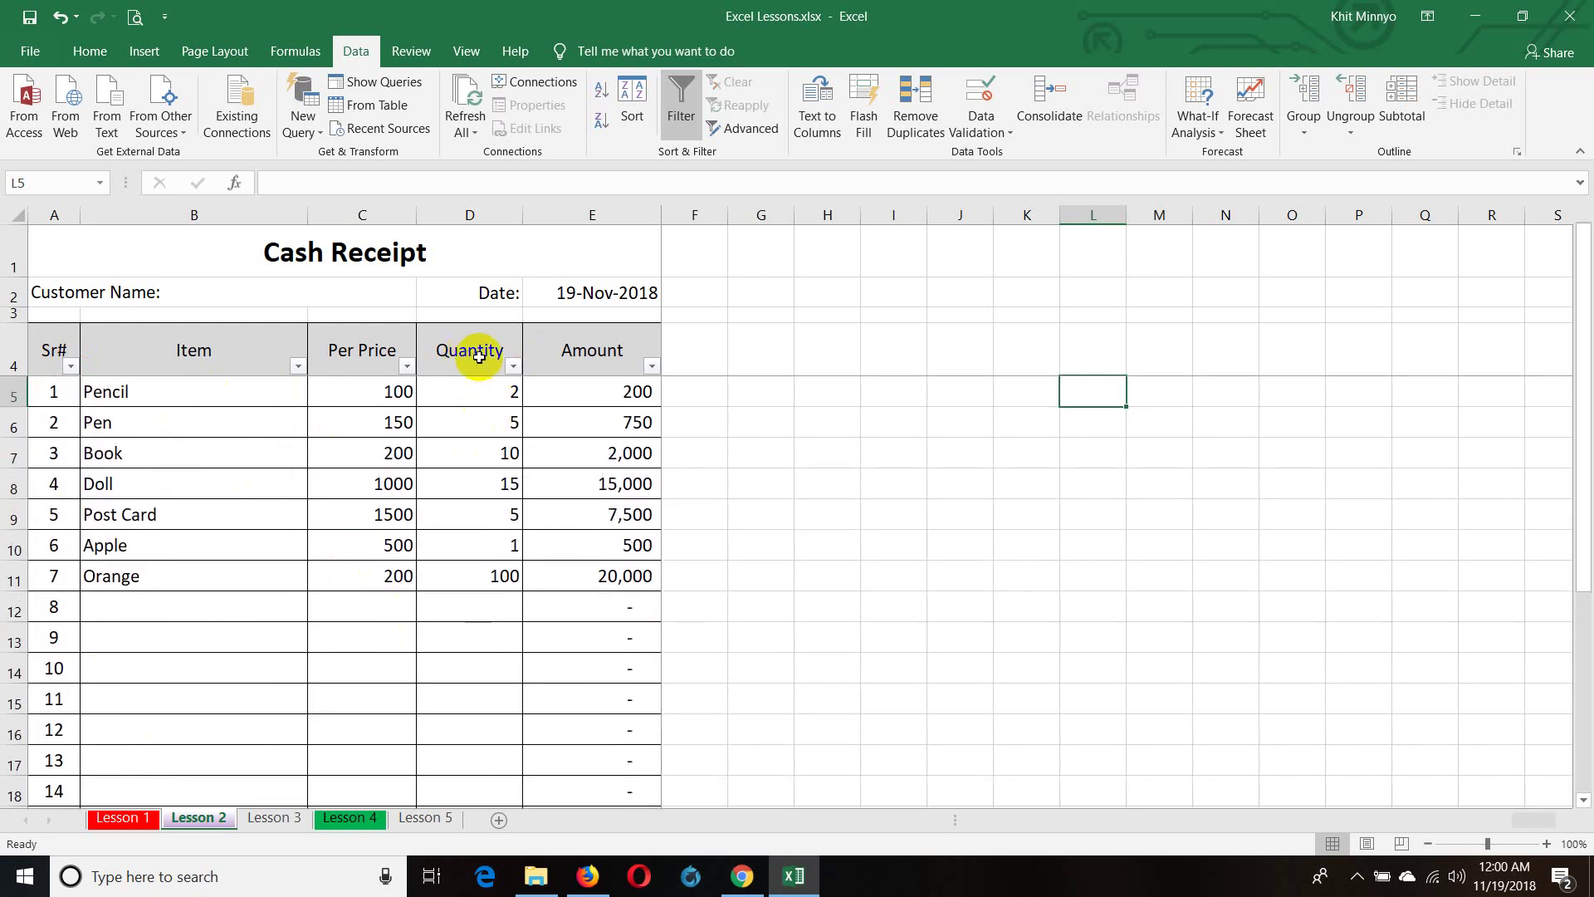
pyautogui.click(407, 366)
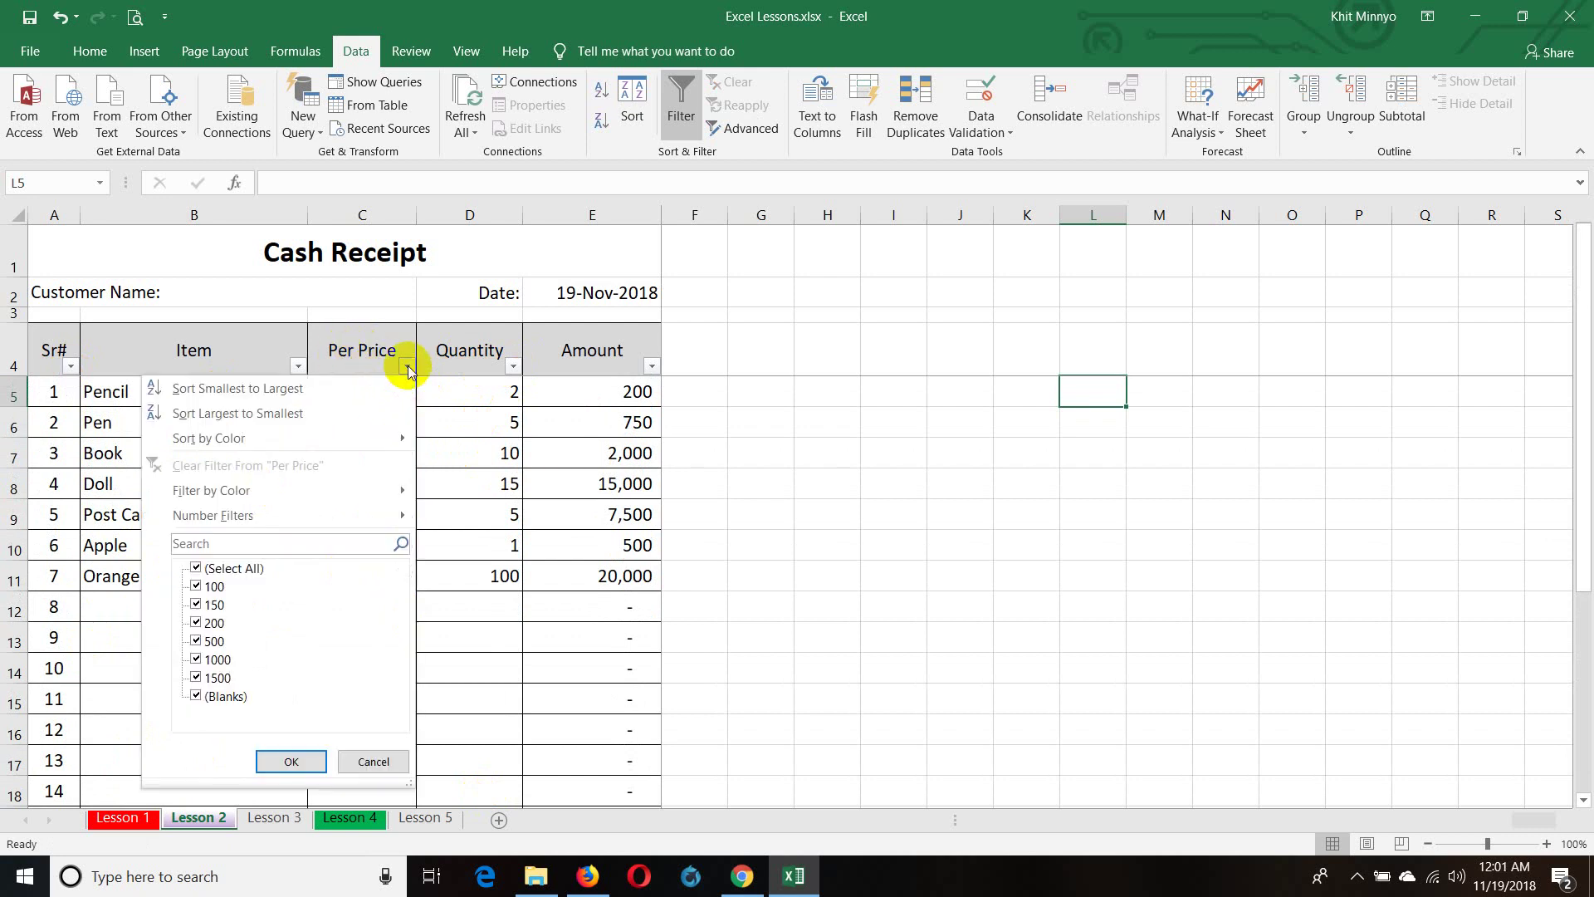
pyautogui.click(235, 568)
pyautogui.click(196, 586)
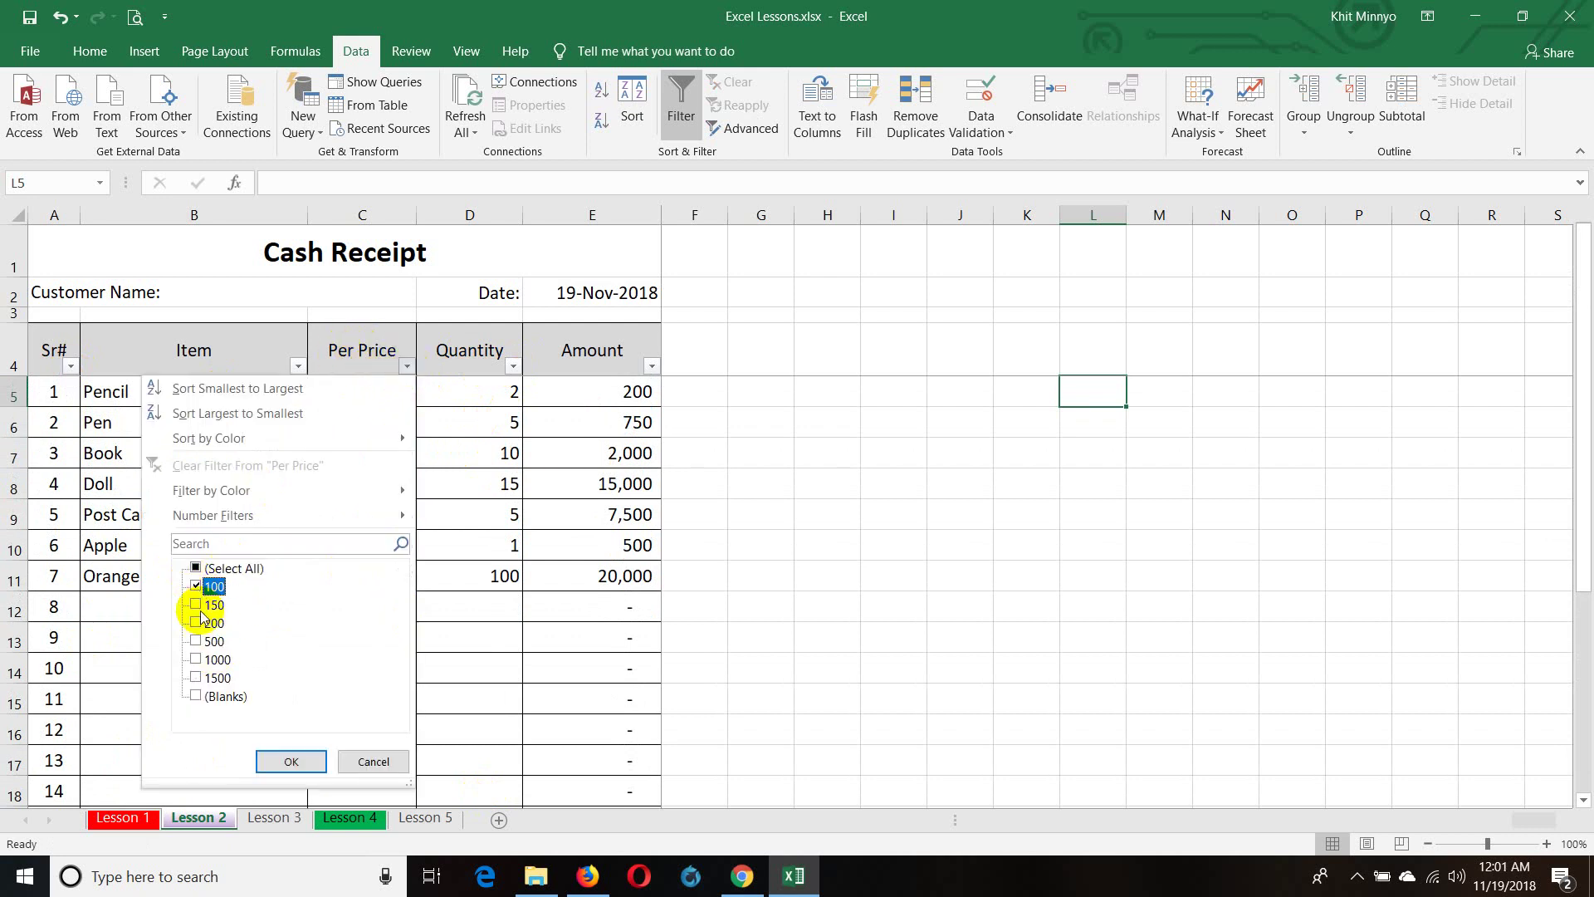
pyautogui.click(197, 607)
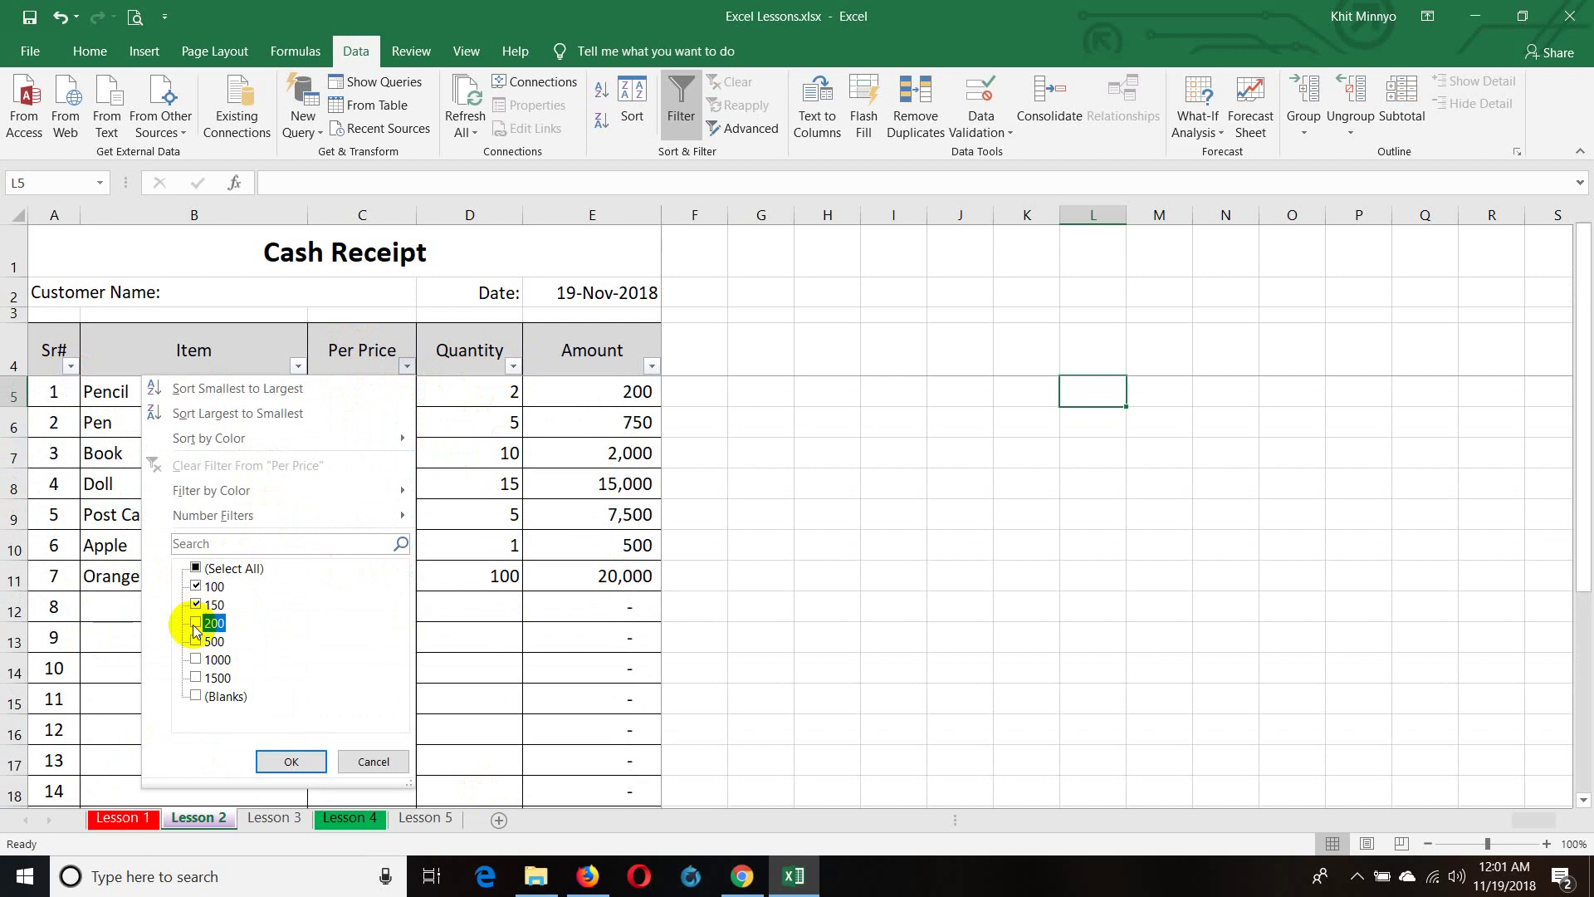
pyautogui.click(196, 623)
pyautogui.click(290, 761)
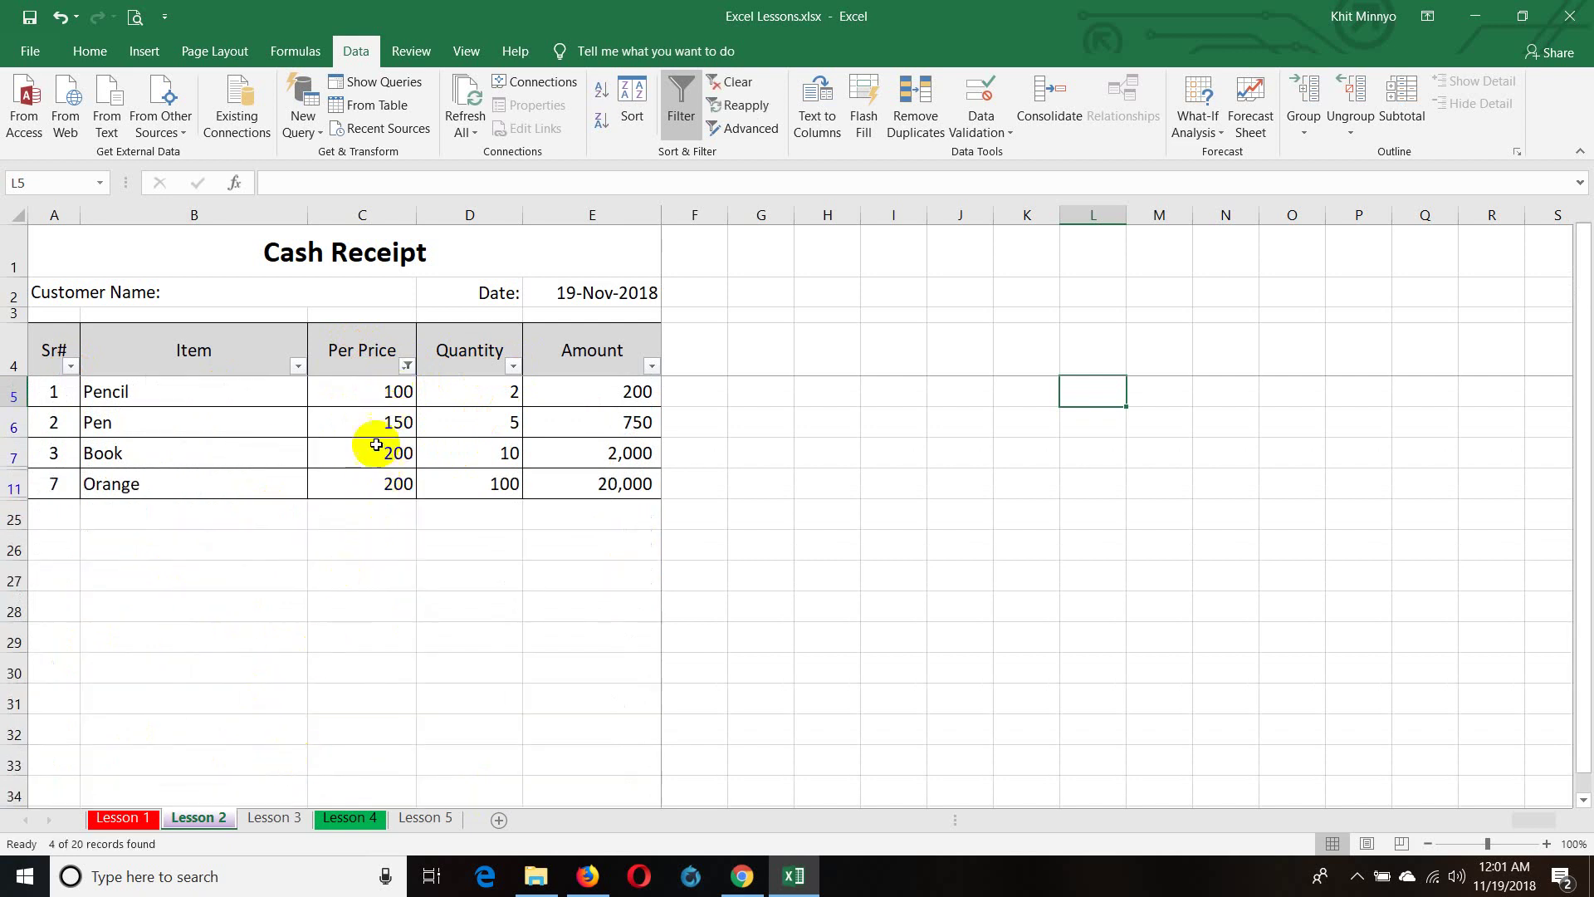
pyautogui.click(407, 367)
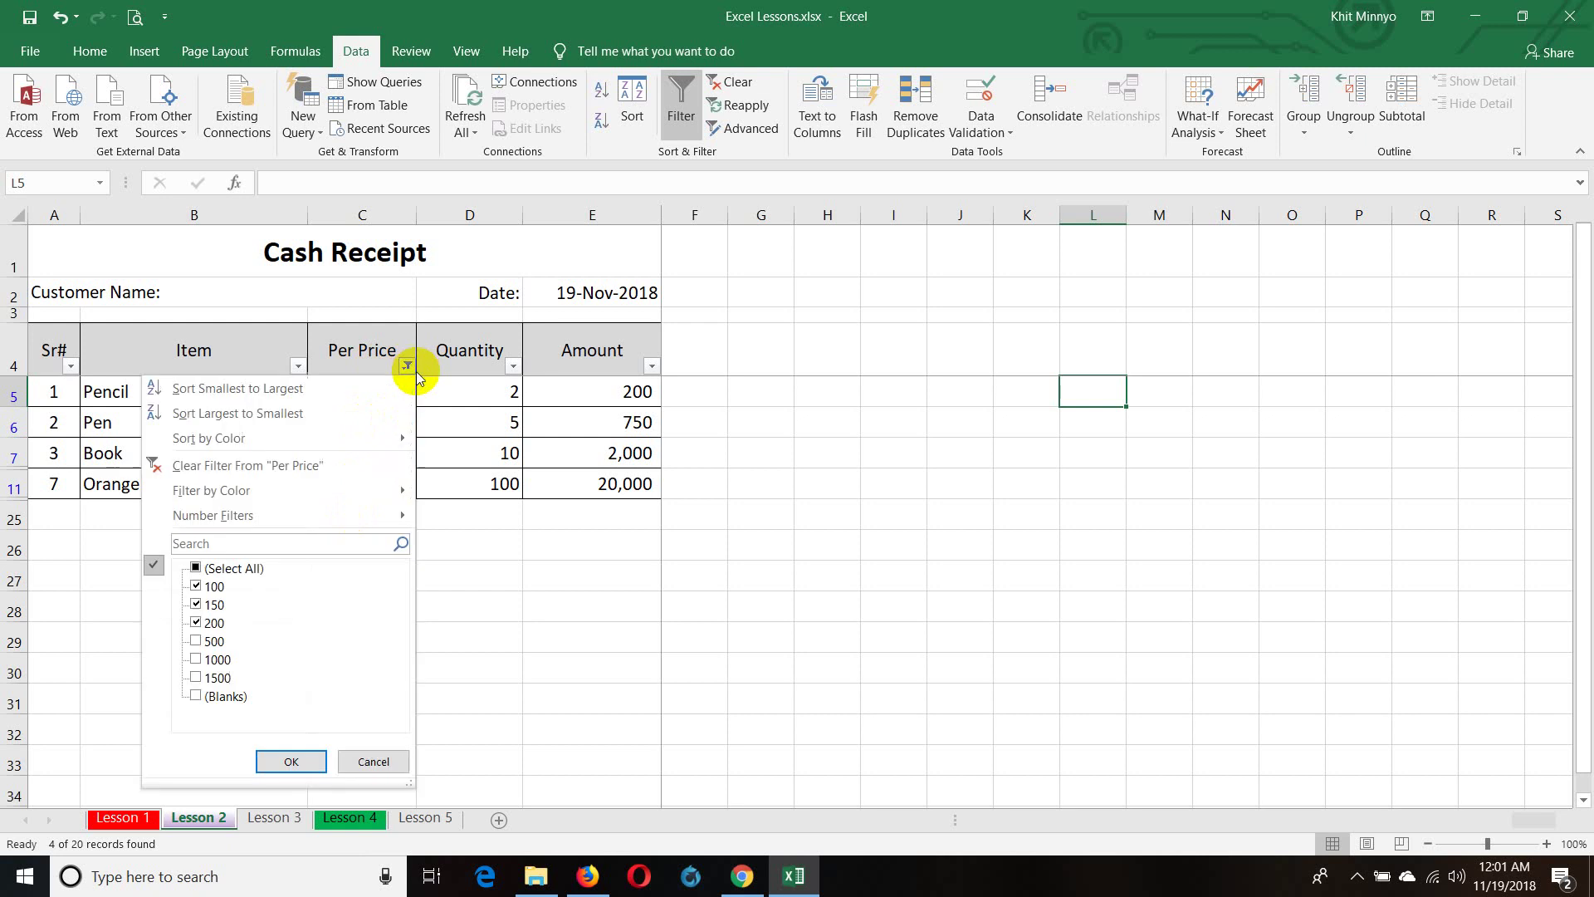
pyautogui.click(237, 568)
pyautogui.click(280, 766)
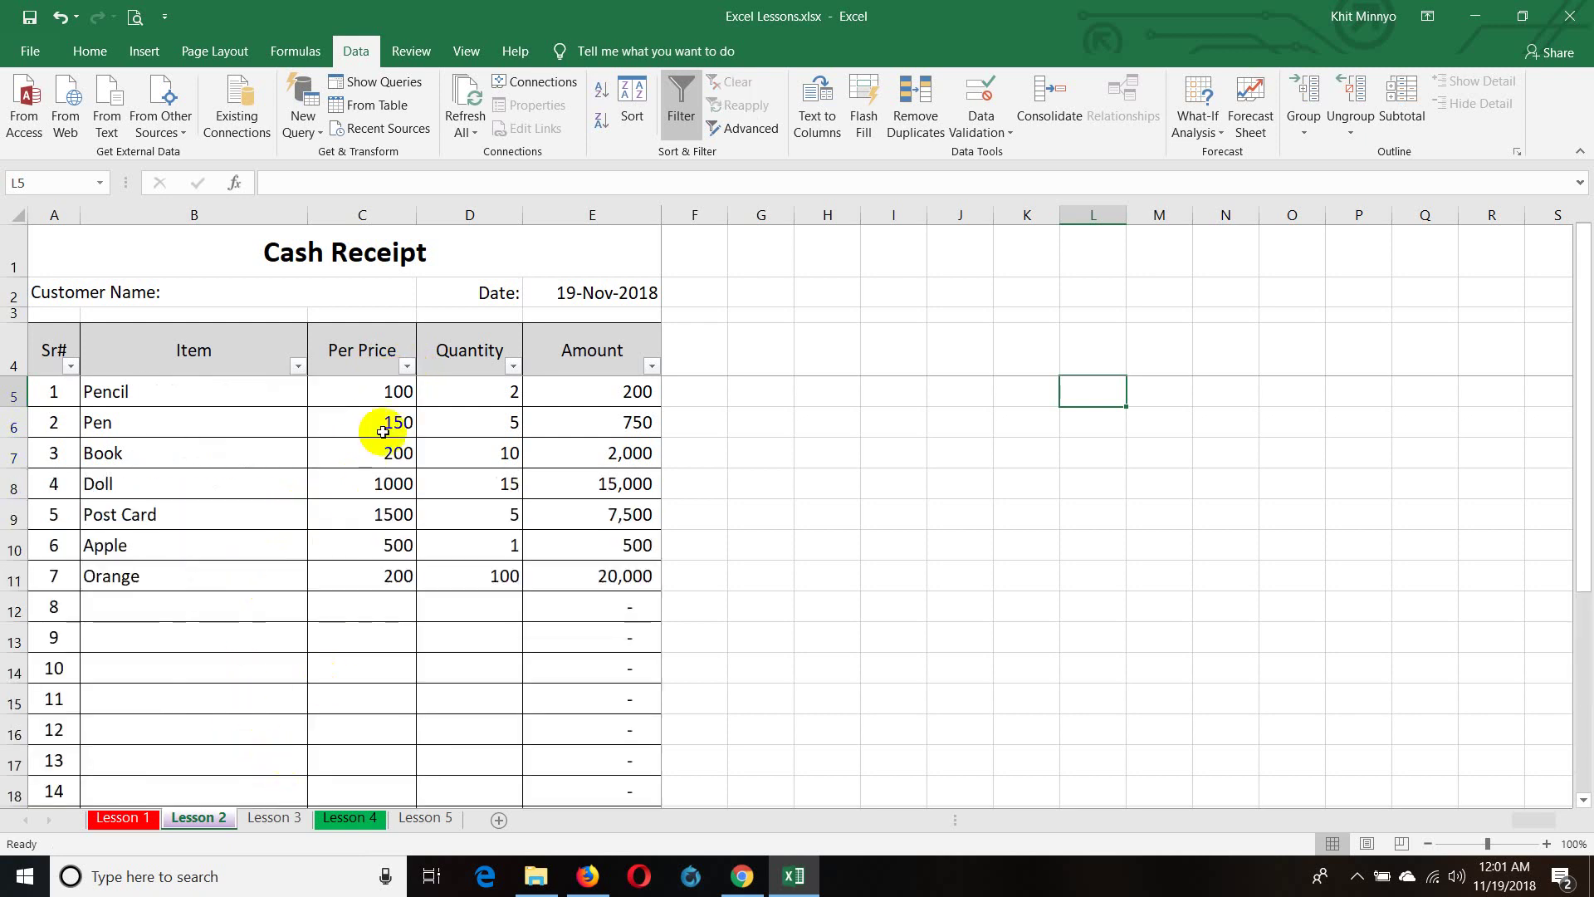
pyautogui.click(408, 366)
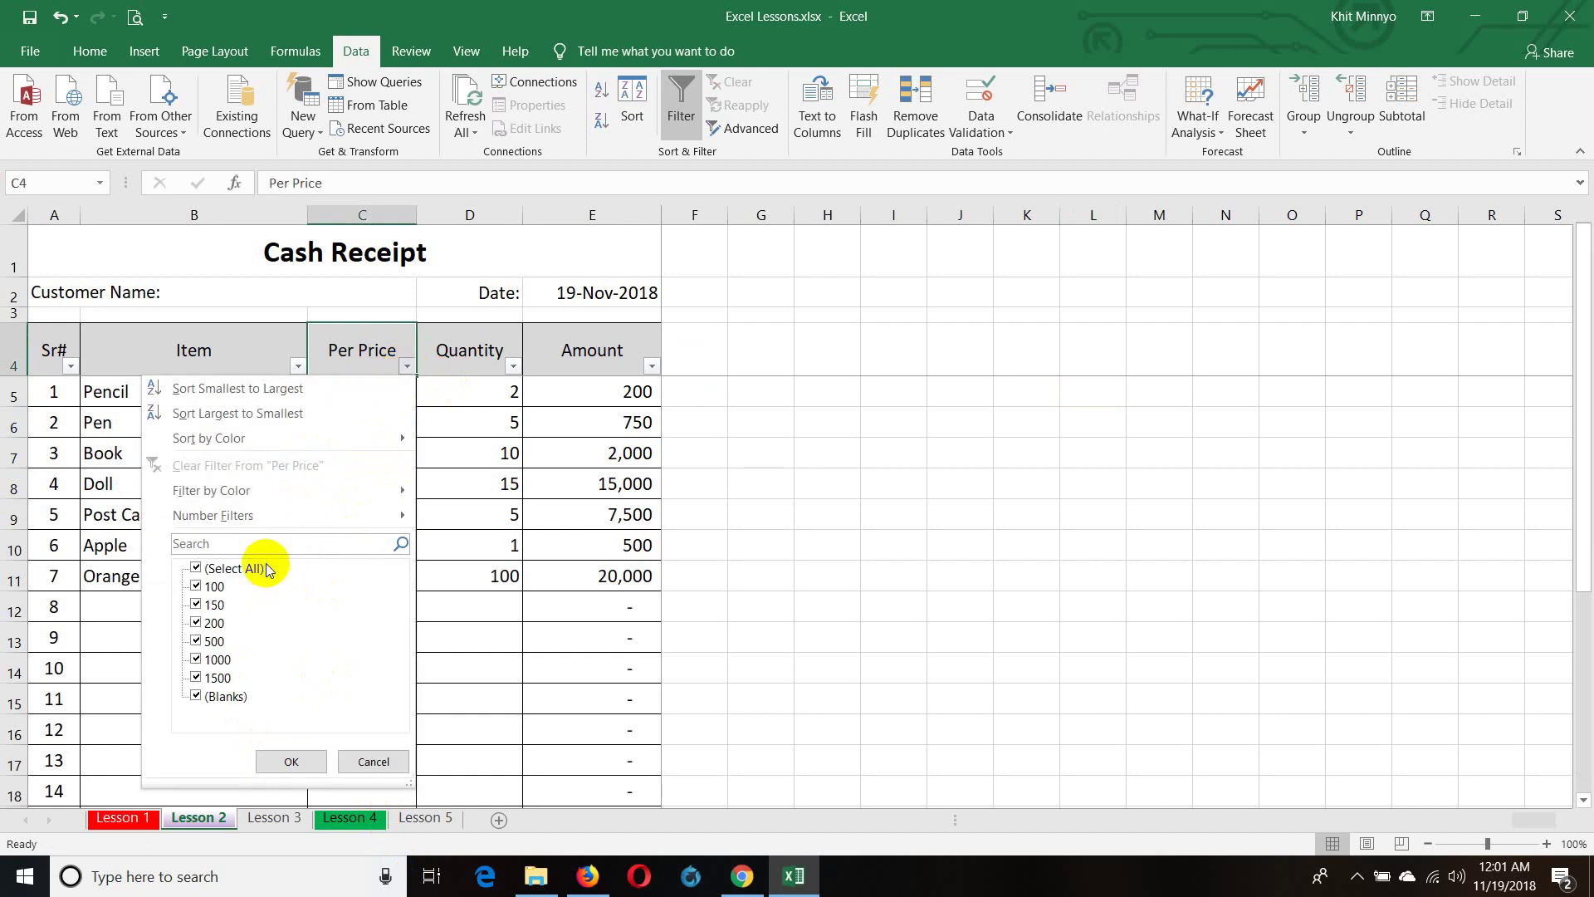
pyautogui.click(223, 540)
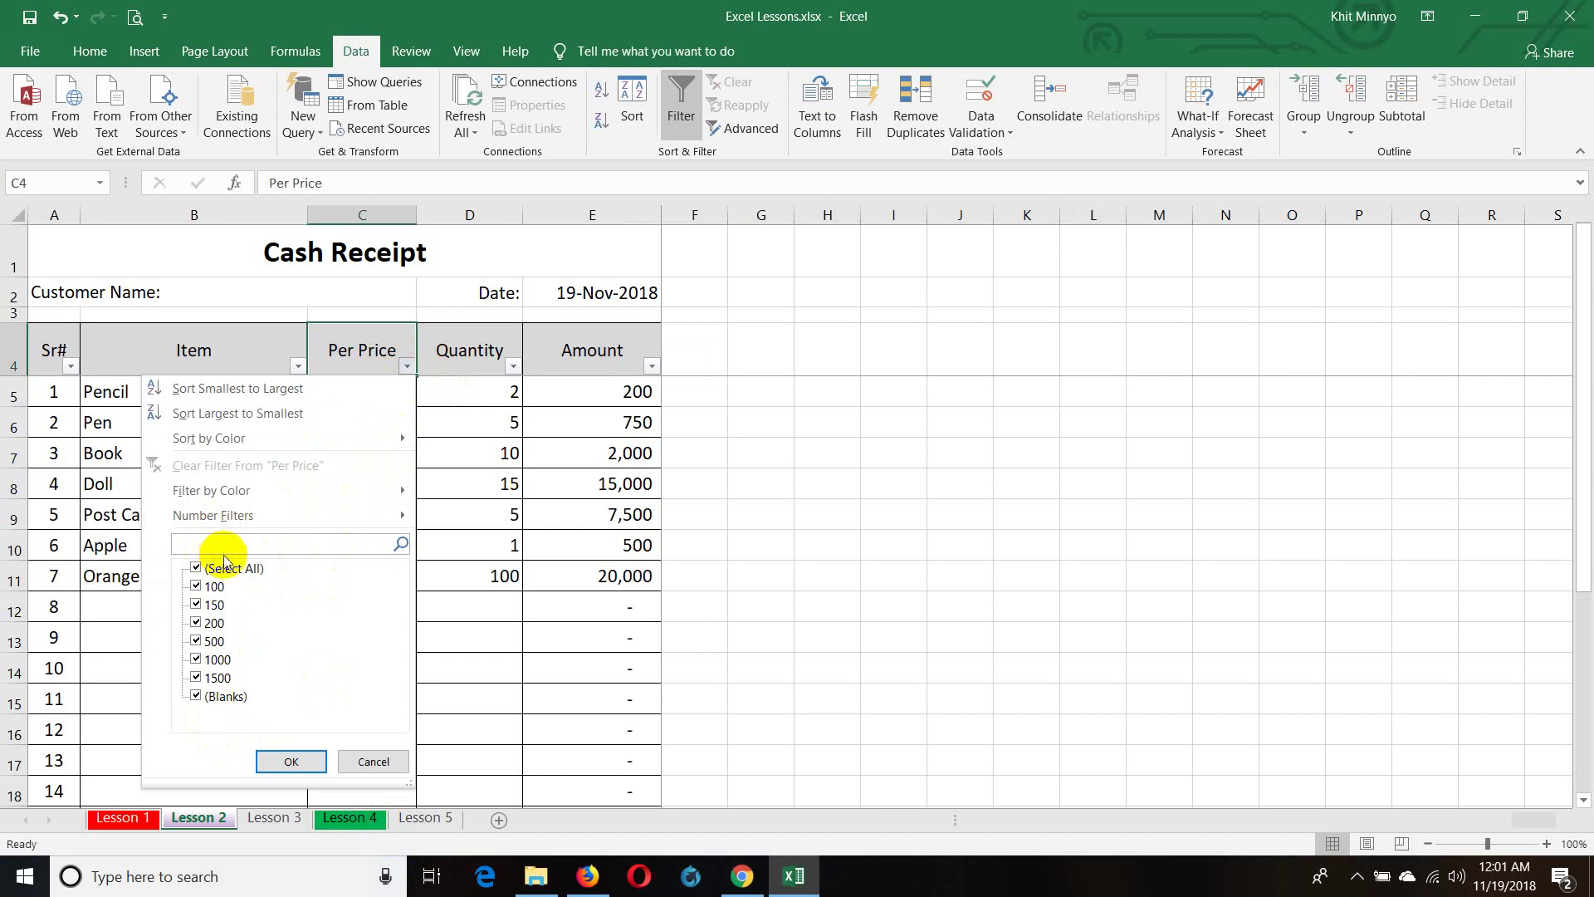
pyautogui.press('Escape')
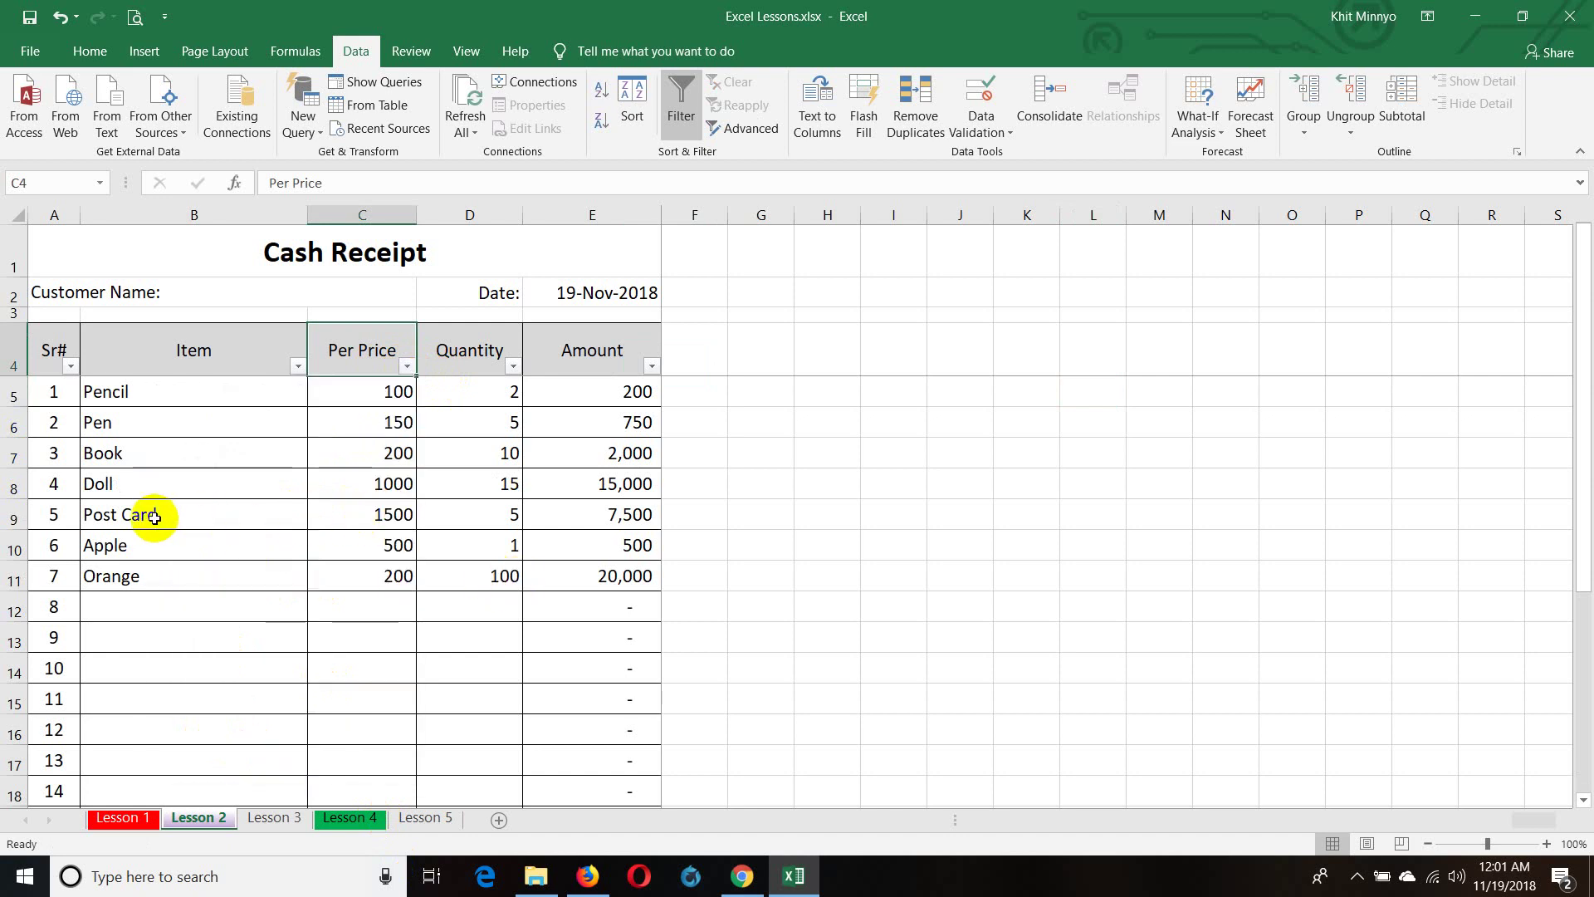
# - Fill the Per Price cells C9 (1500) and C7 (200) with yellow
pyautogui.click(334, 516)
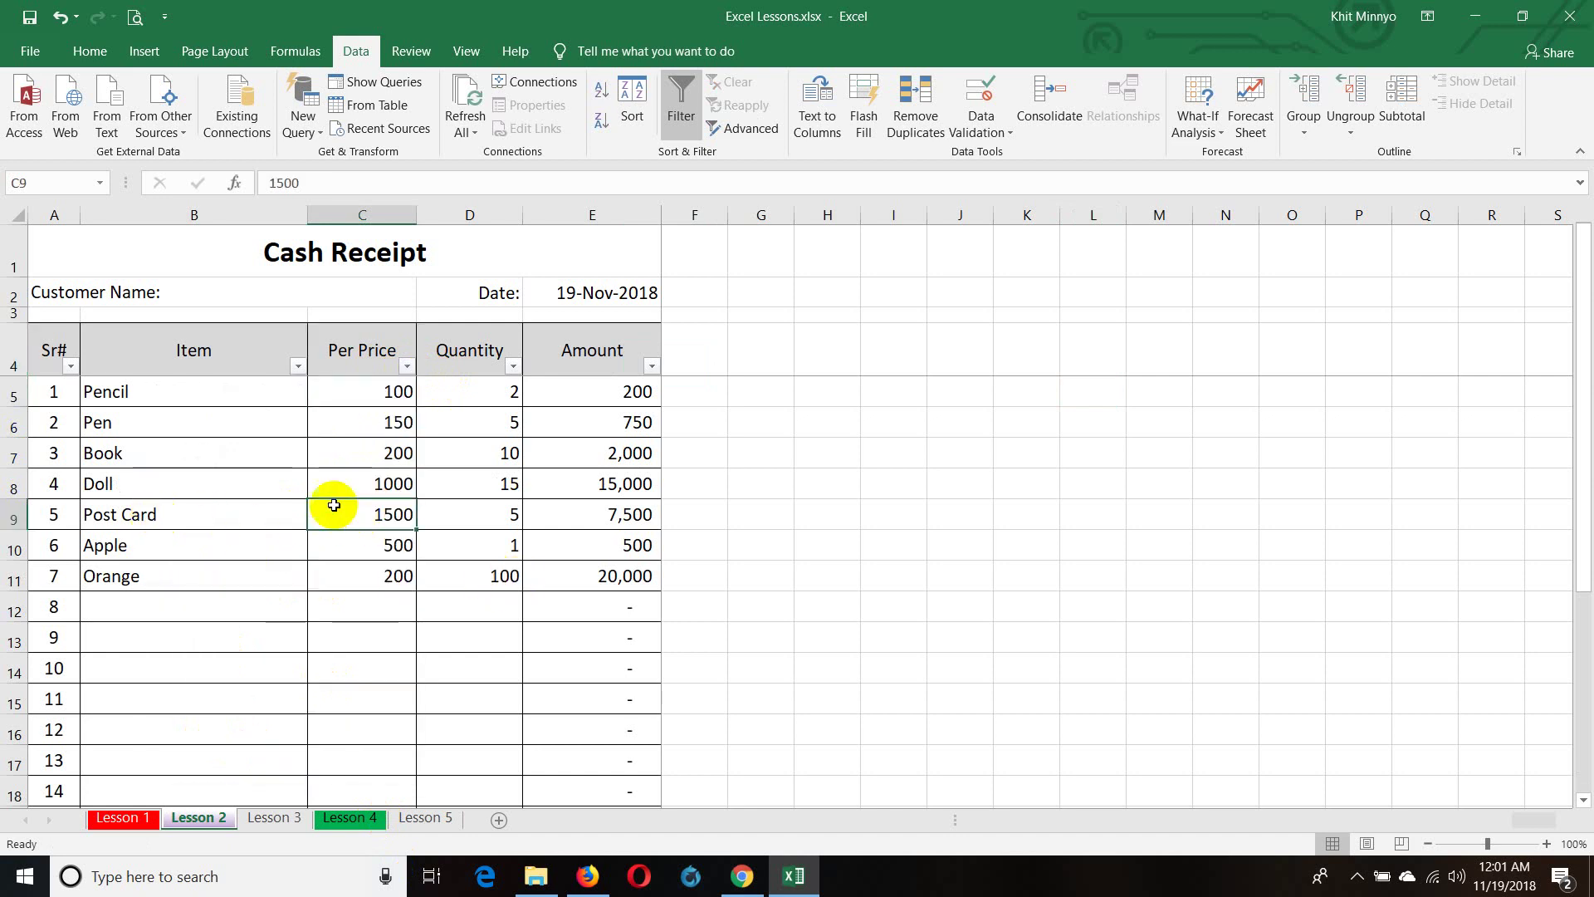
pyautogui.click(90, 52)
pyautogui.click(293, 121)
pyautogui.click(348, 453)
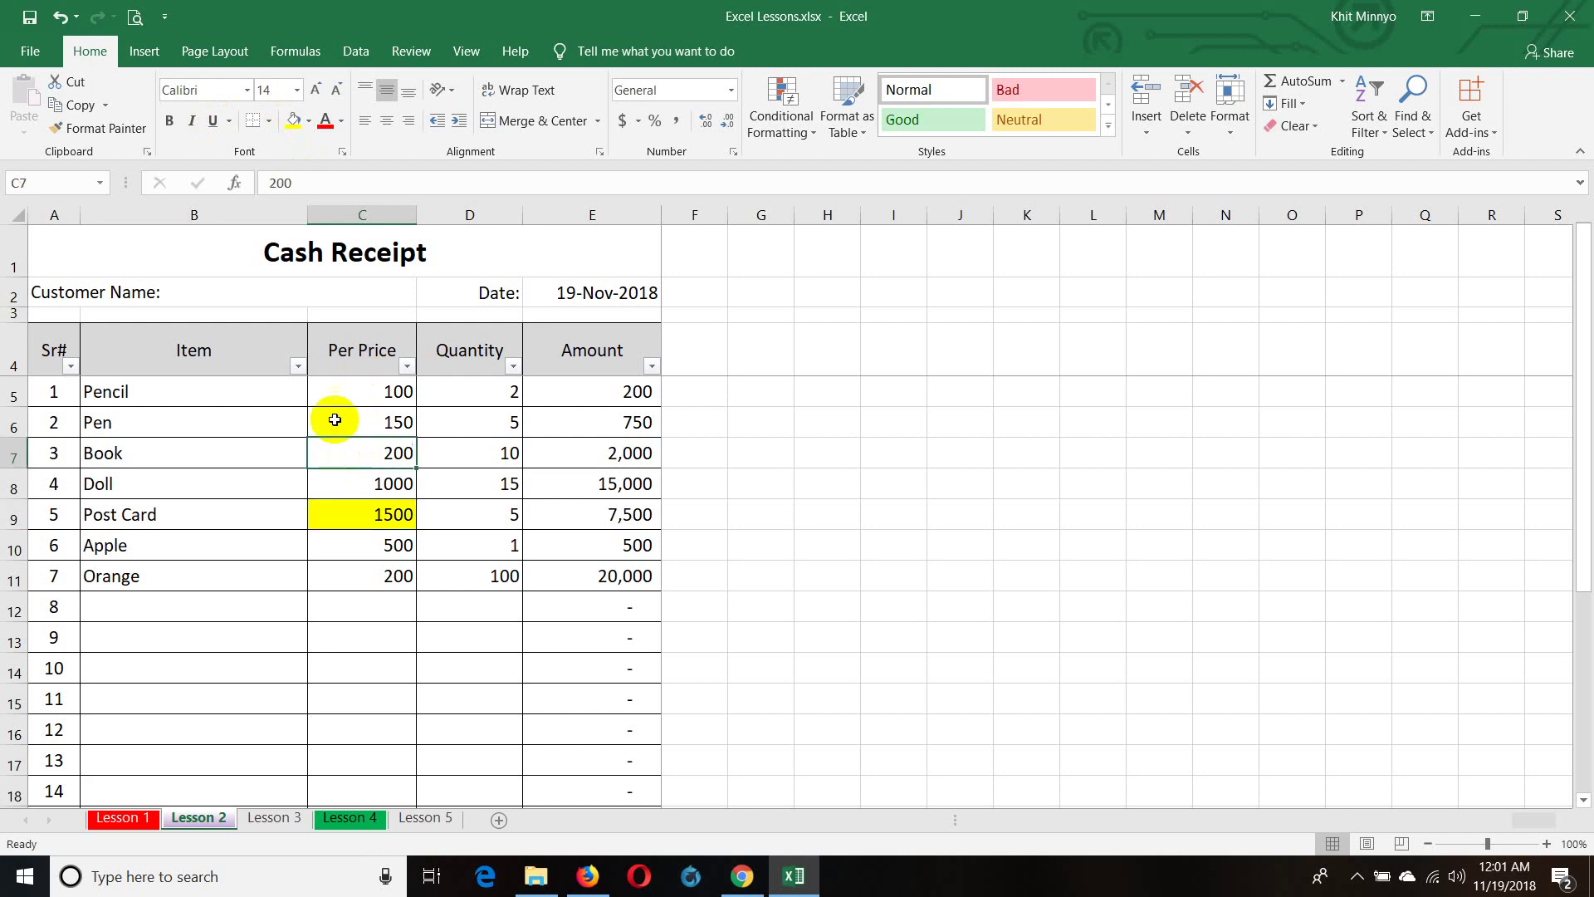
pyautogui.click(293, 122)
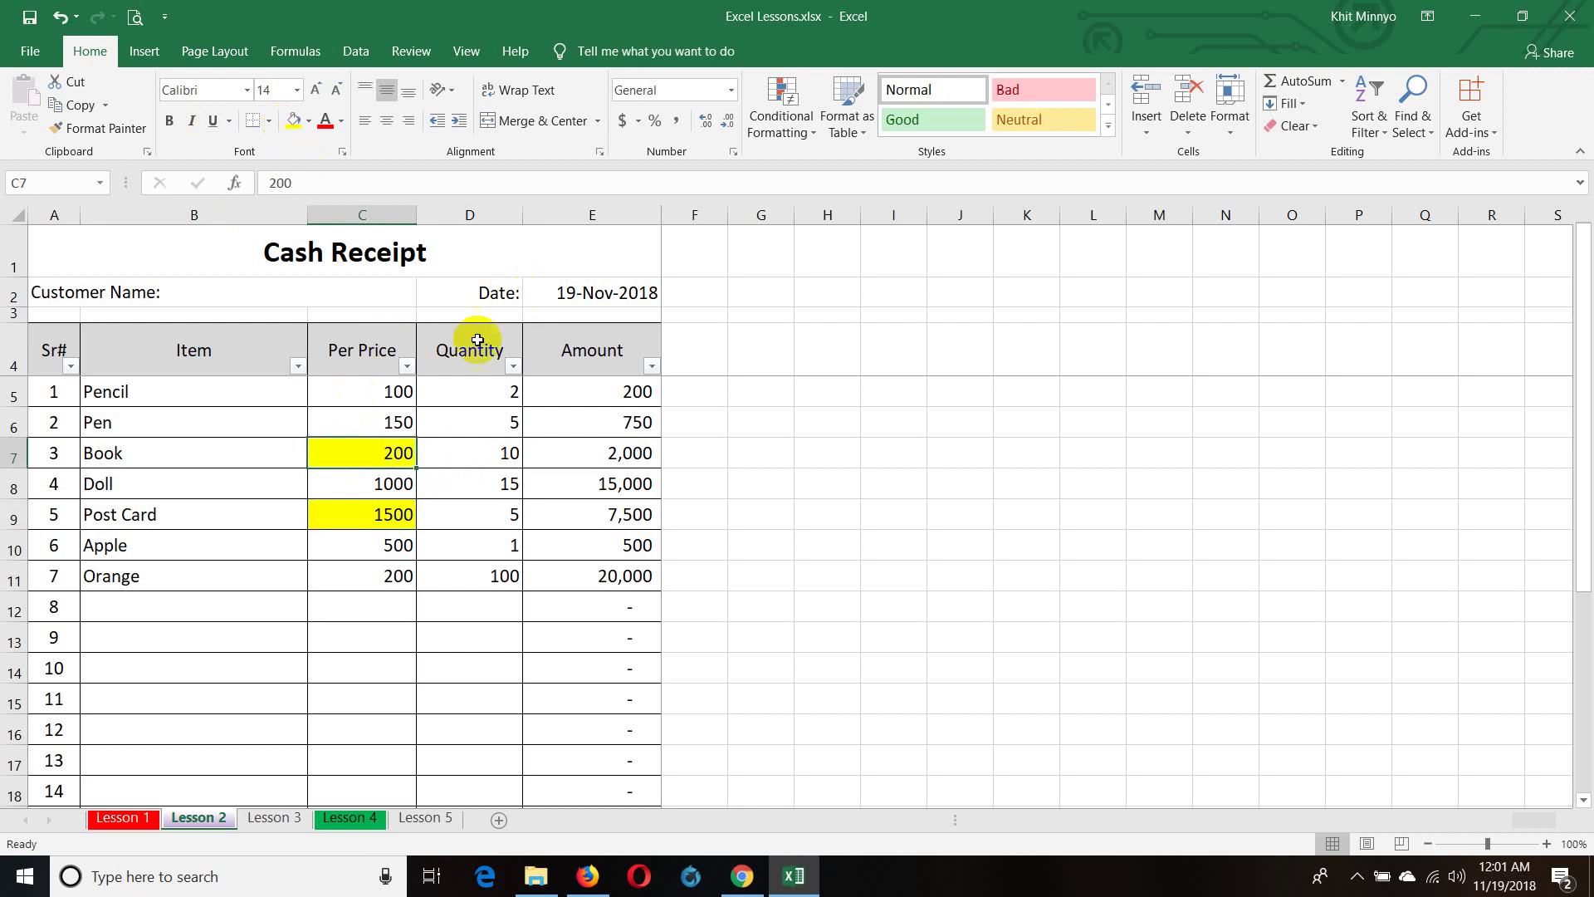
# - Filter Per Price by yellow fill, then reselect all values to show every row
pyautogui.click(406, 366)
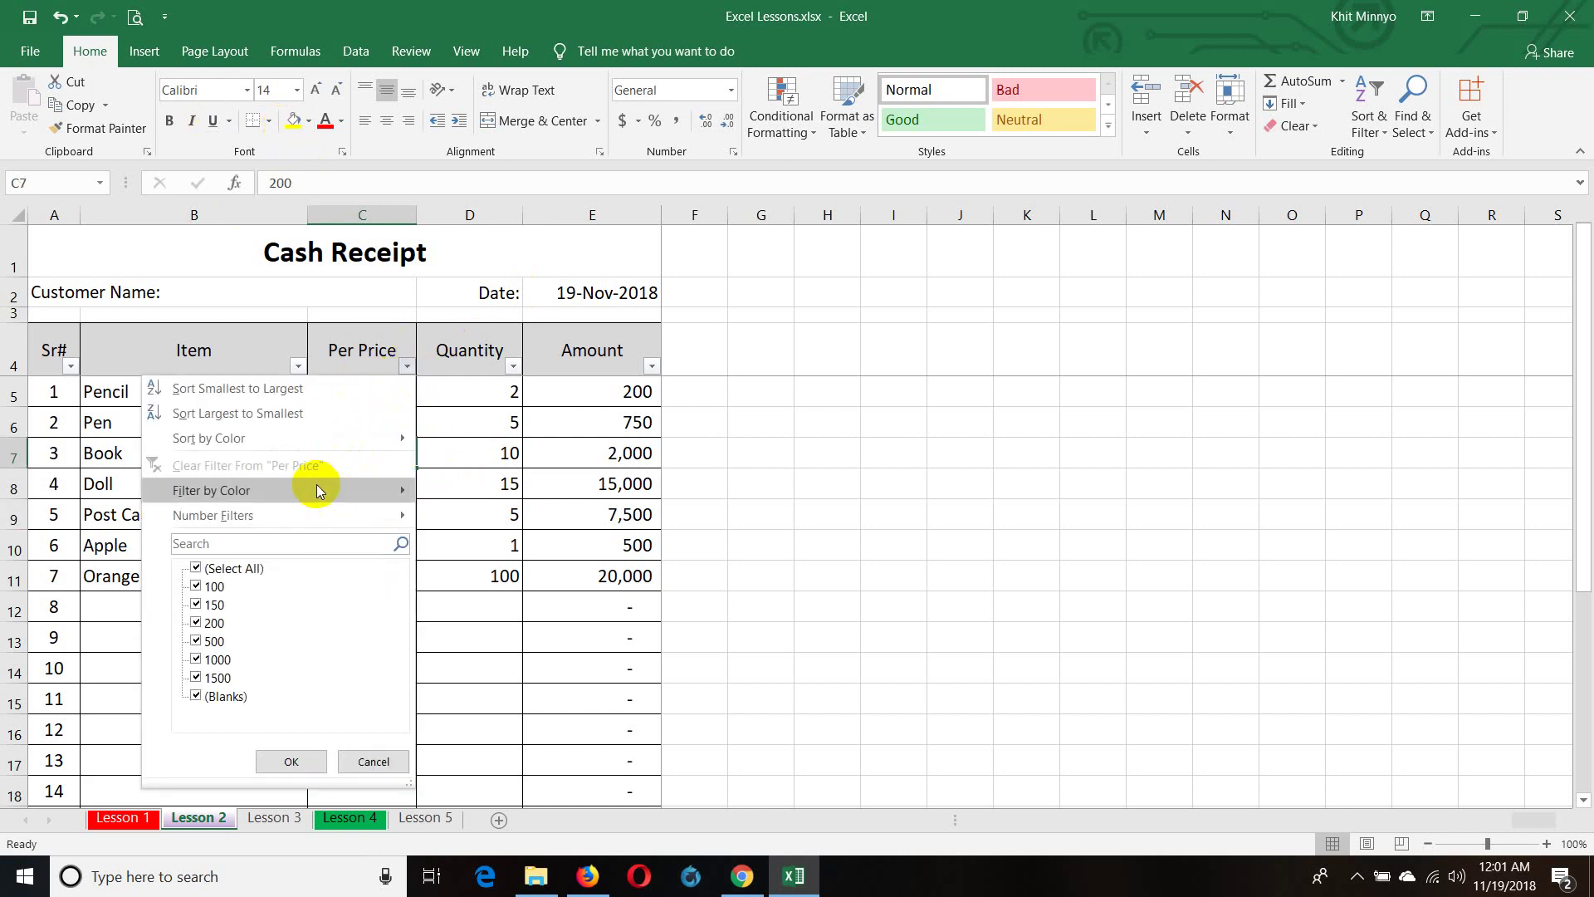
pyautogui.moveTo(211, 490)
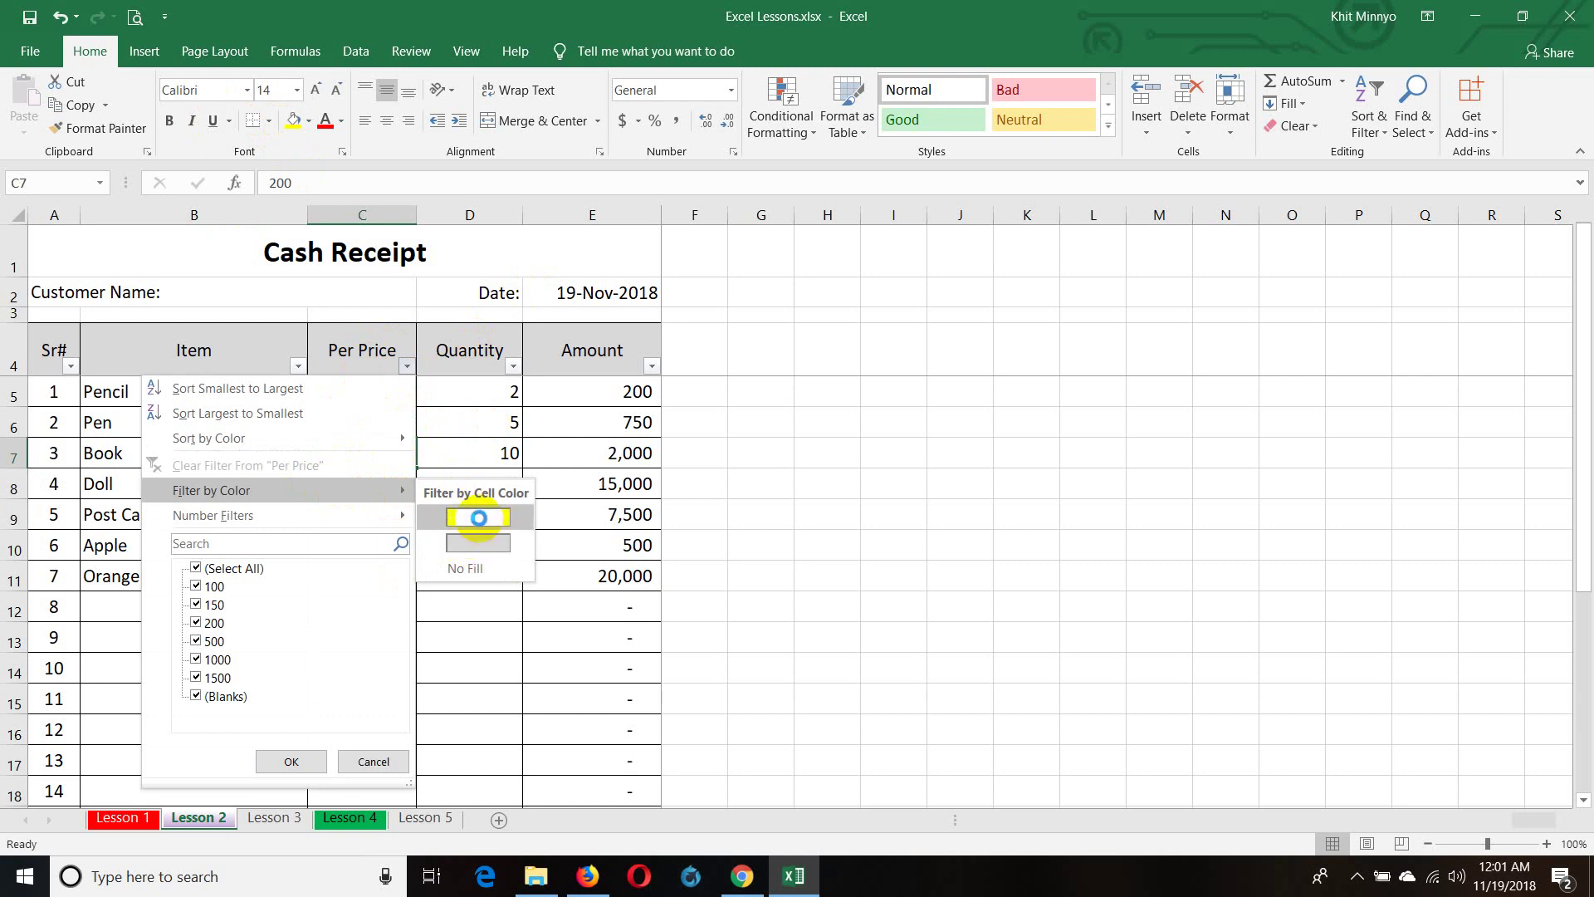
pyautogui.click(478, 517)
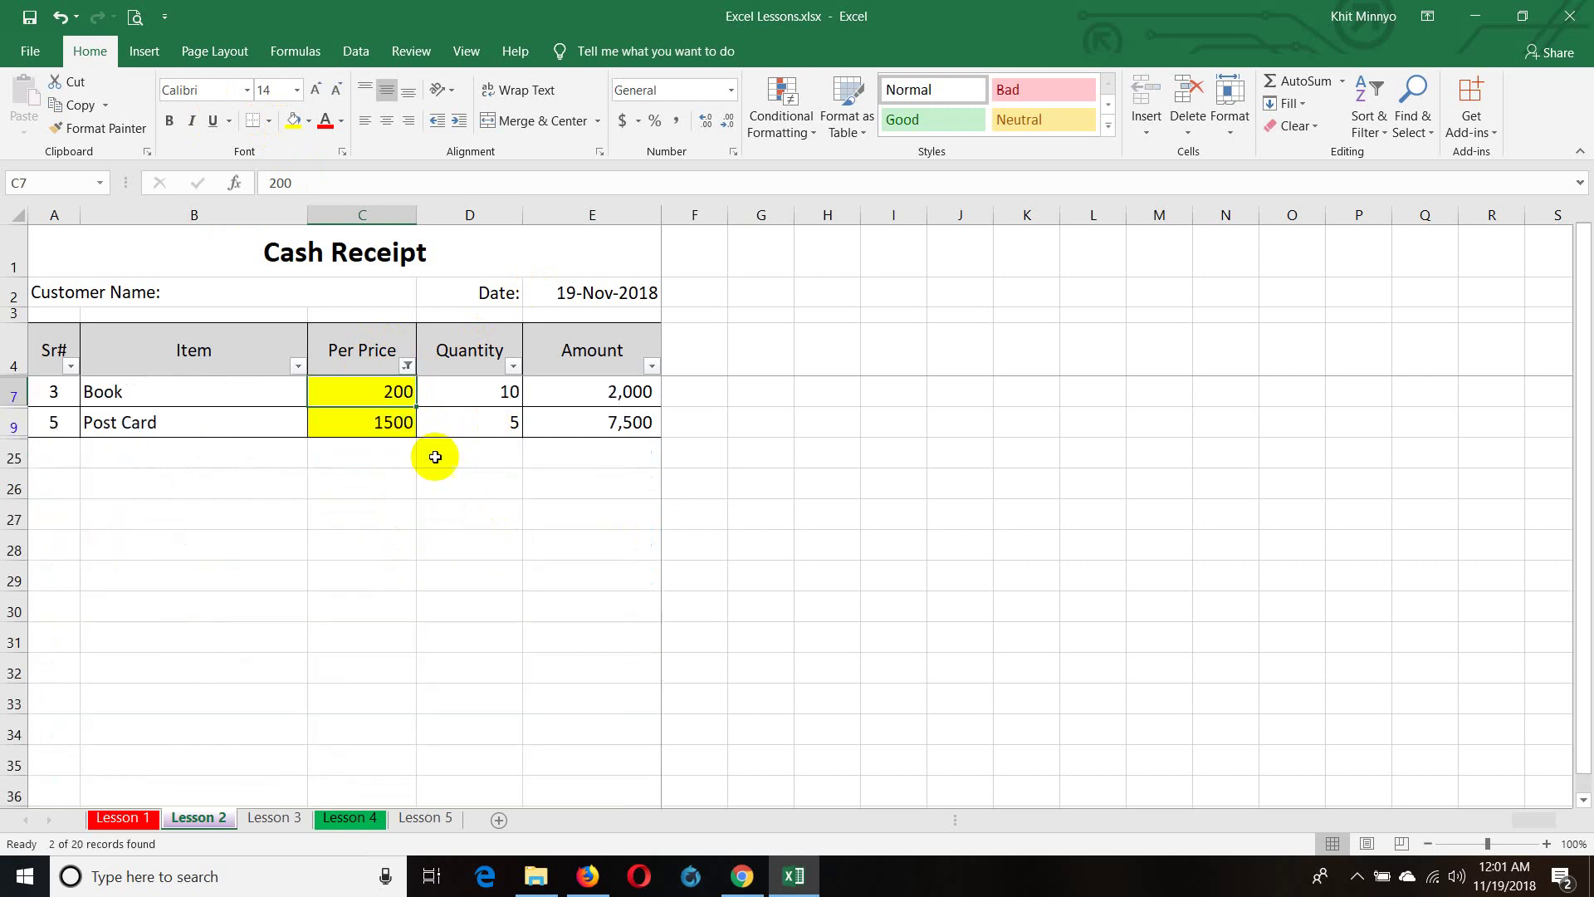
pyautogui.click(407, 367)
pyautogui.moveTo(212, 515)
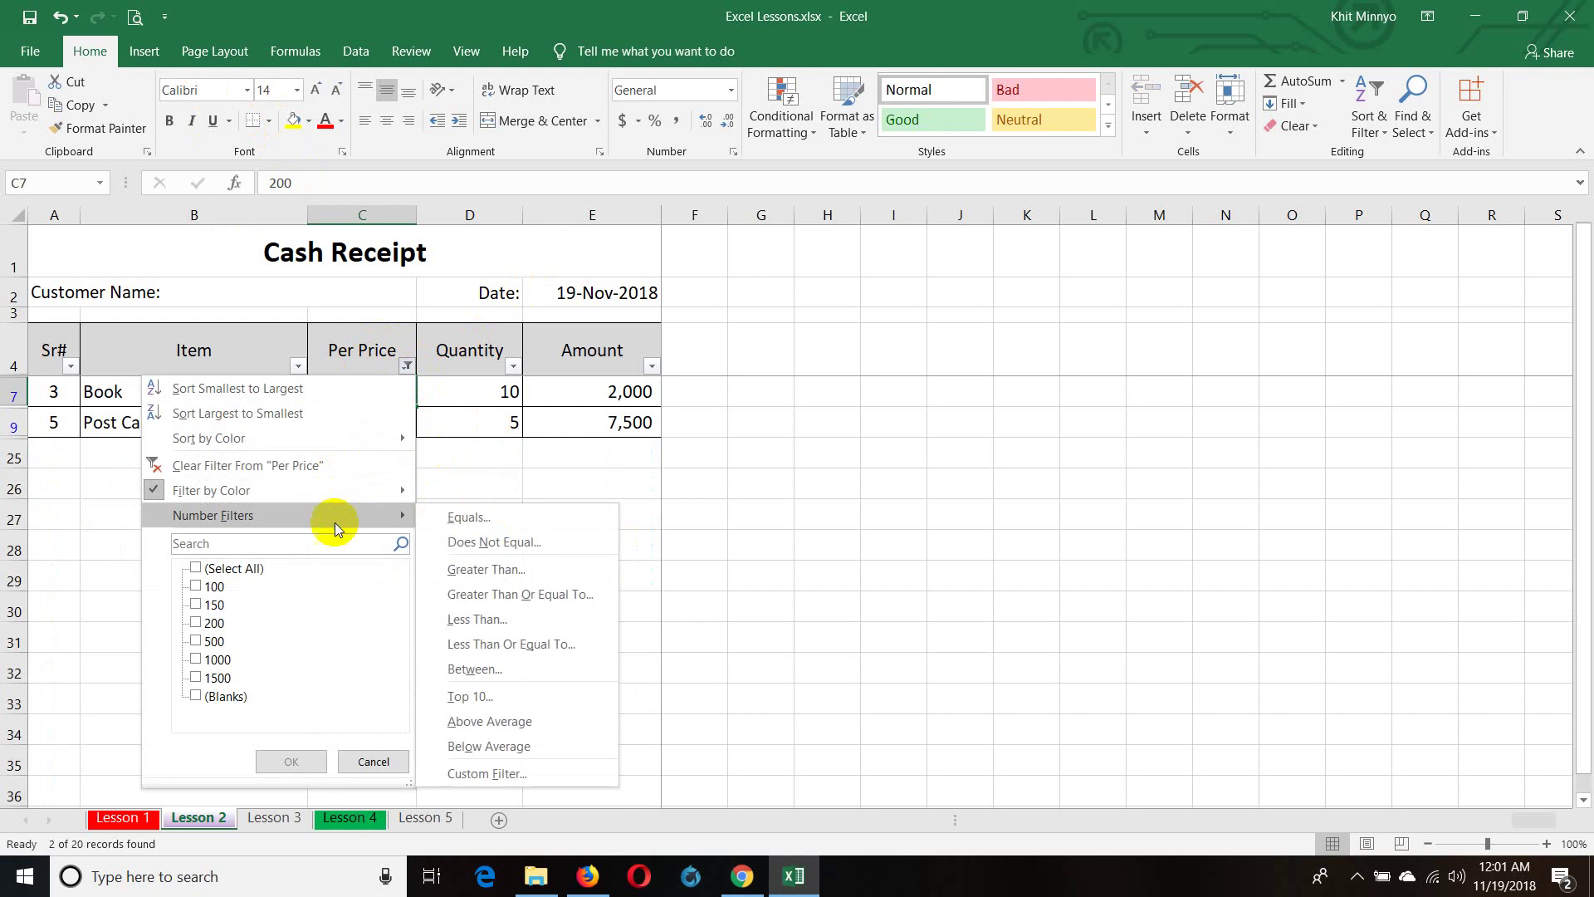
pyautogui.click(250, 568)
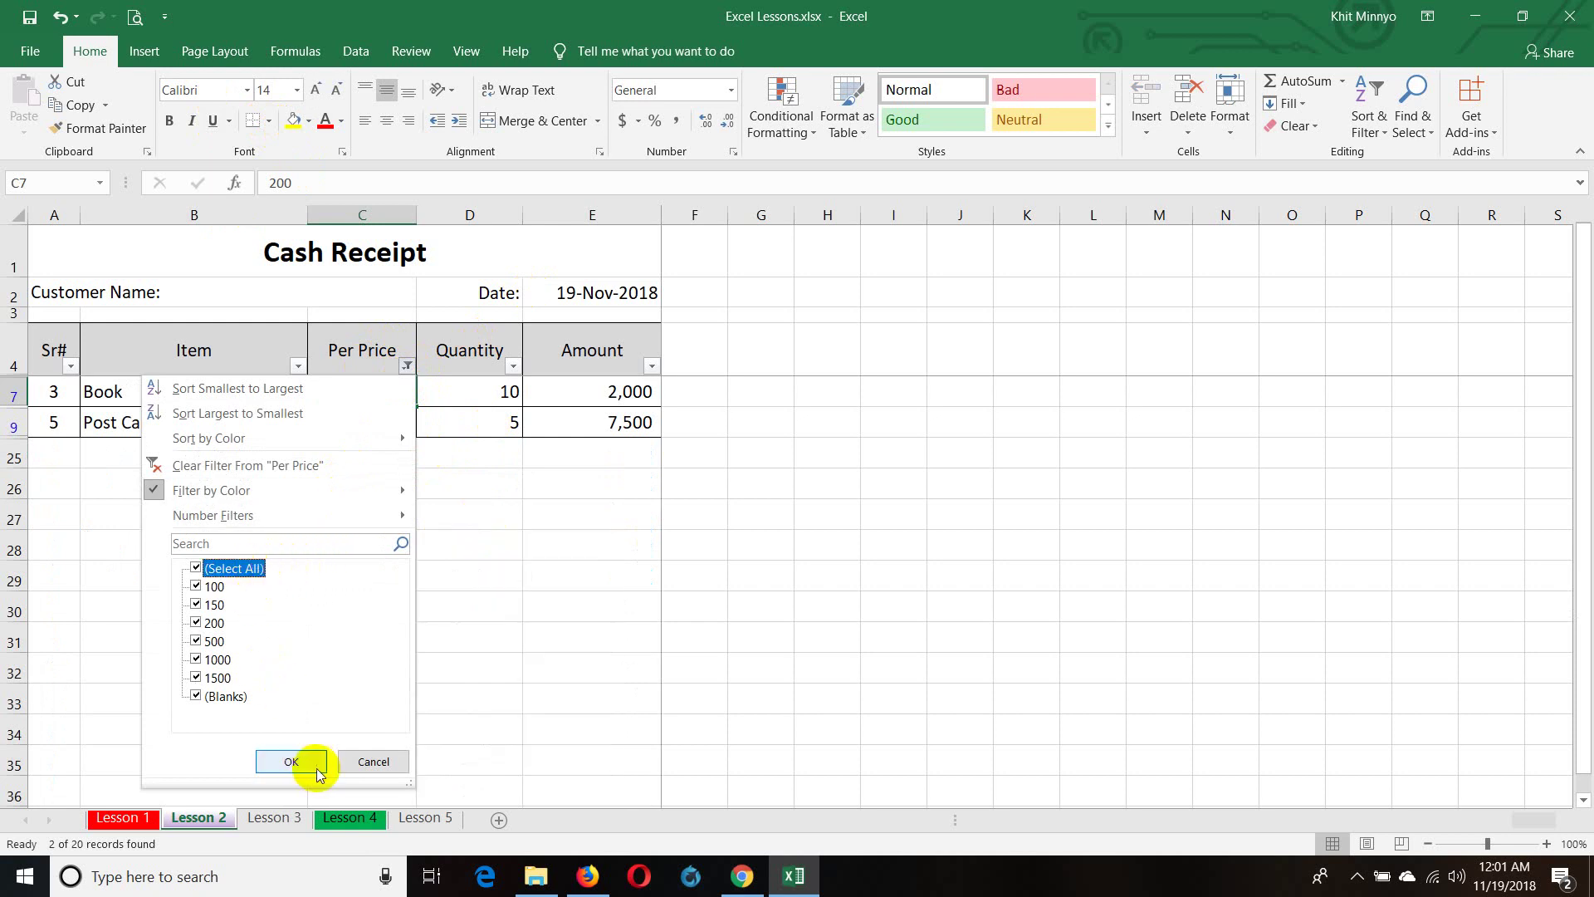
pyautogui.click(290, 761)
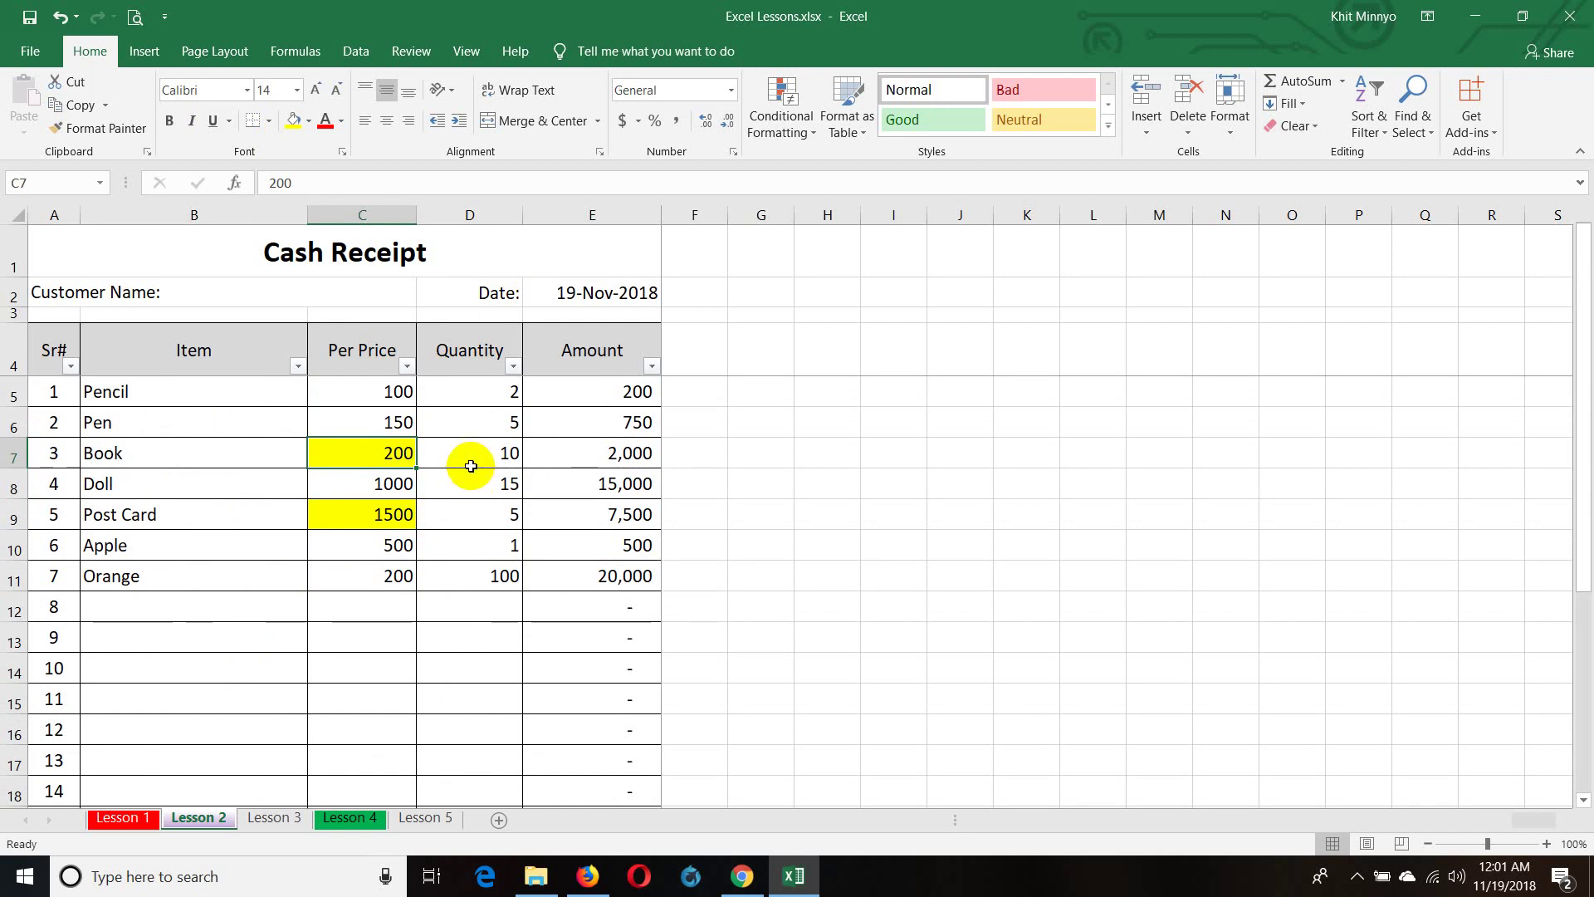
pyautogui.click(355, 50)
pyautogui.click(409, 52)
pyautogui.click(356, 51)
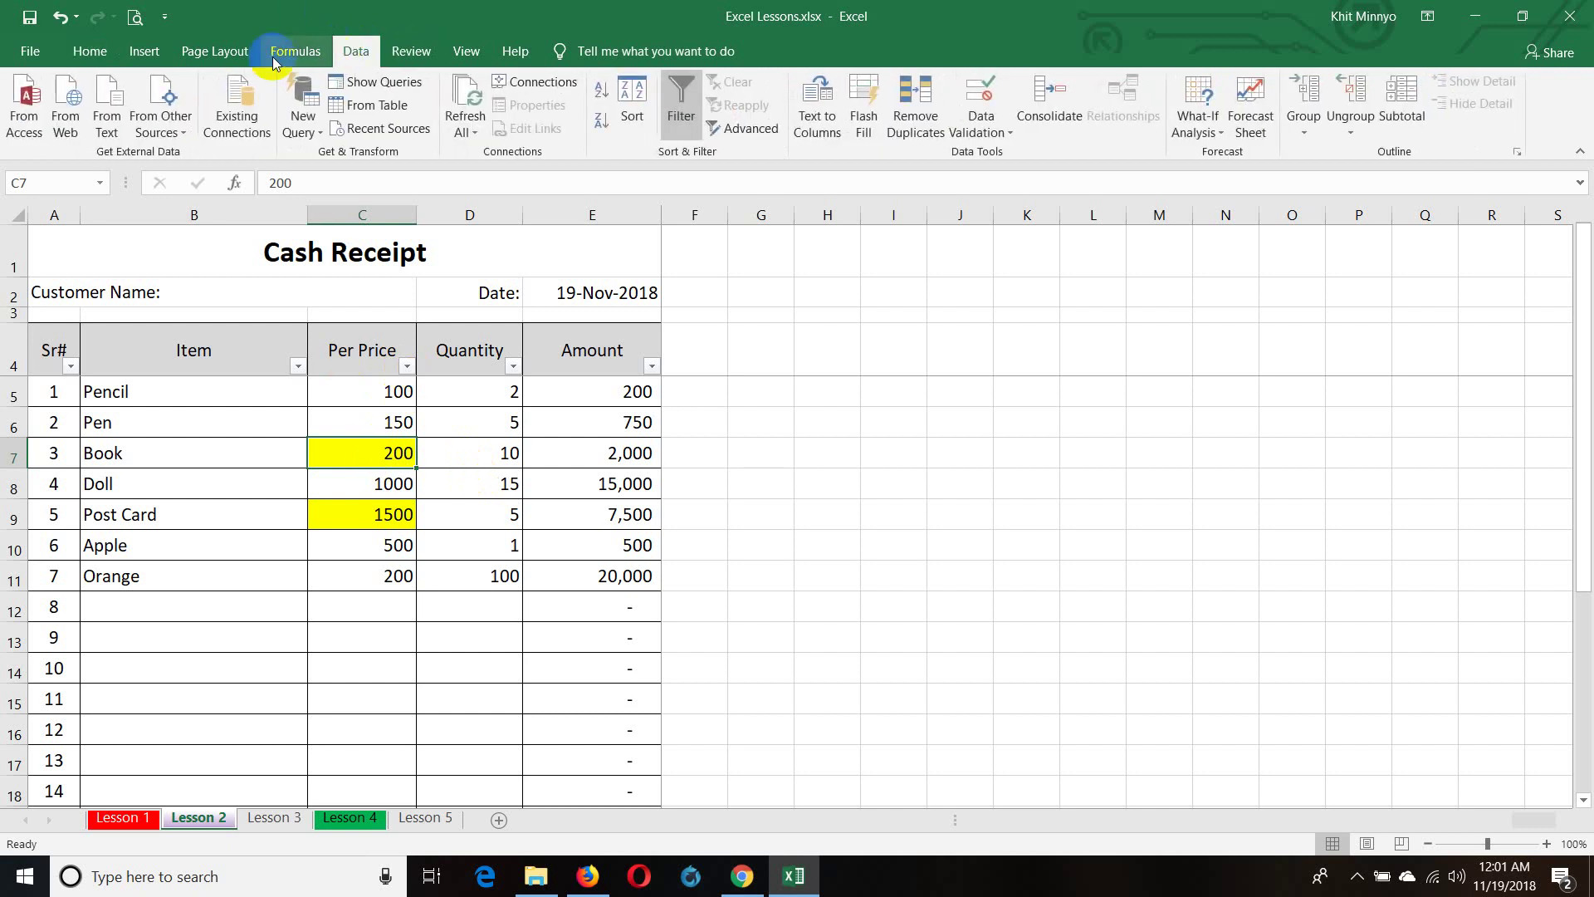
pyautogui.click(88, 52)
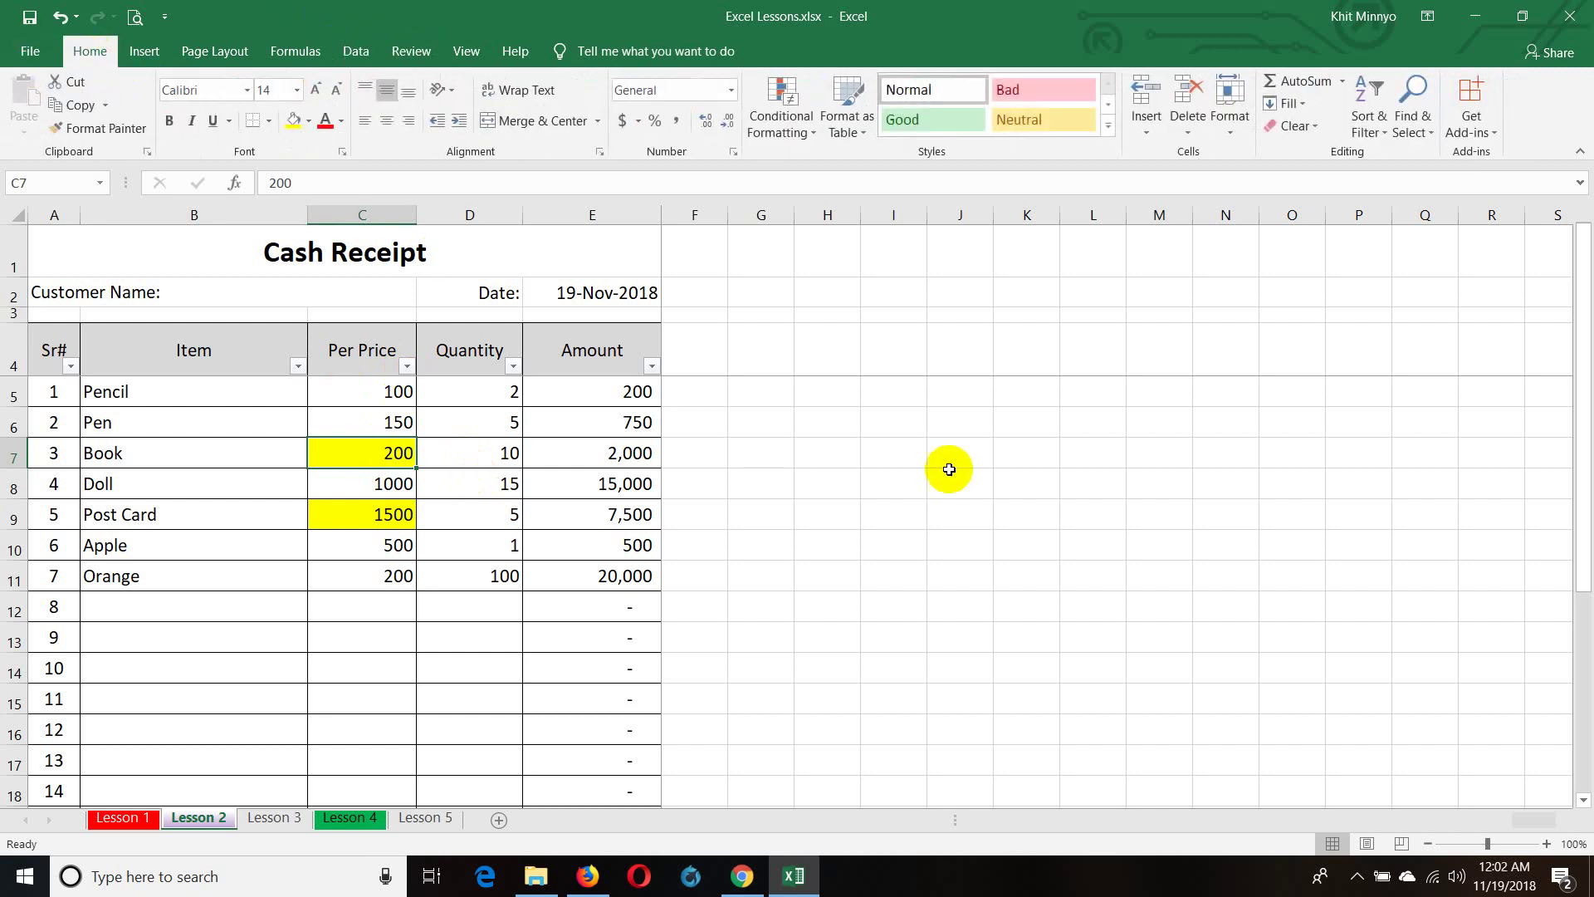